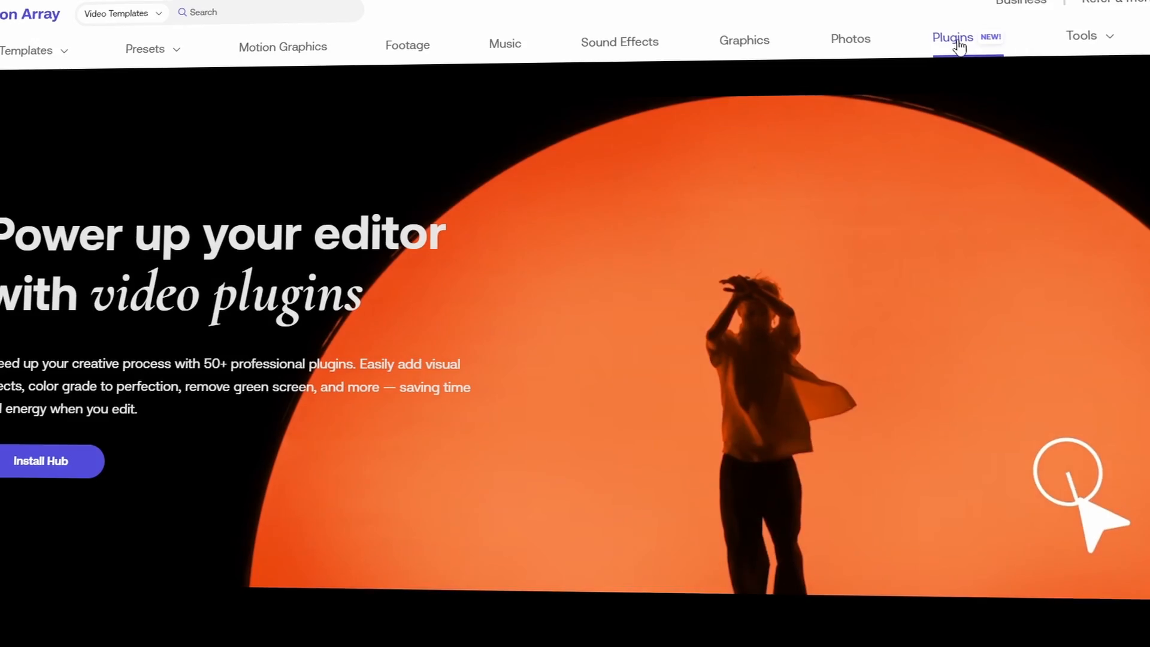
# Browse the video plugin catalogue on the Motion Array plugins page.
pyautogui.scroll(-6, 600, 351)
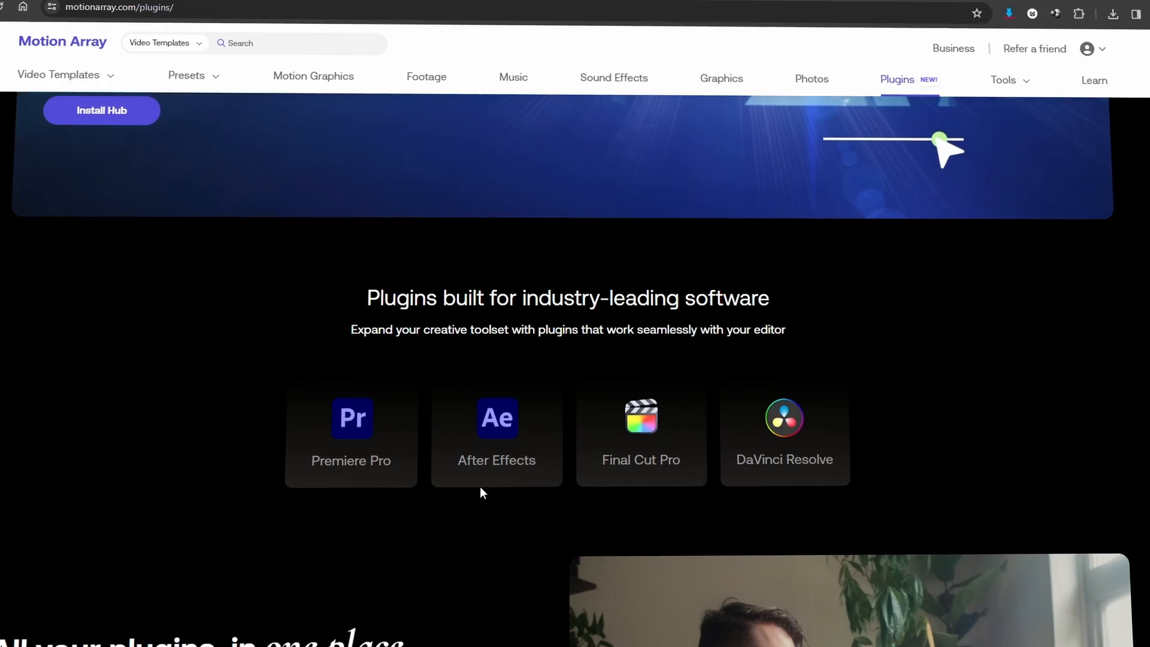
pyautogui.scroll(-15, 483, 482)
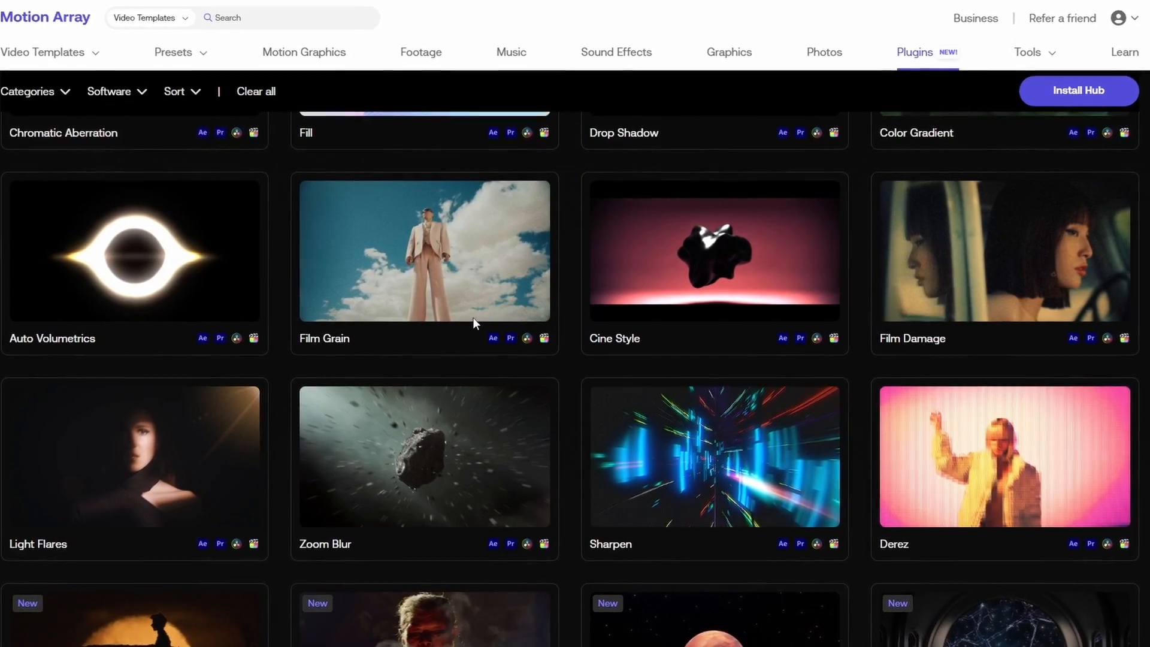
pyautogui.scroll(-7, 472, 317)
pyautogui.scroll(-4, 472, 325)
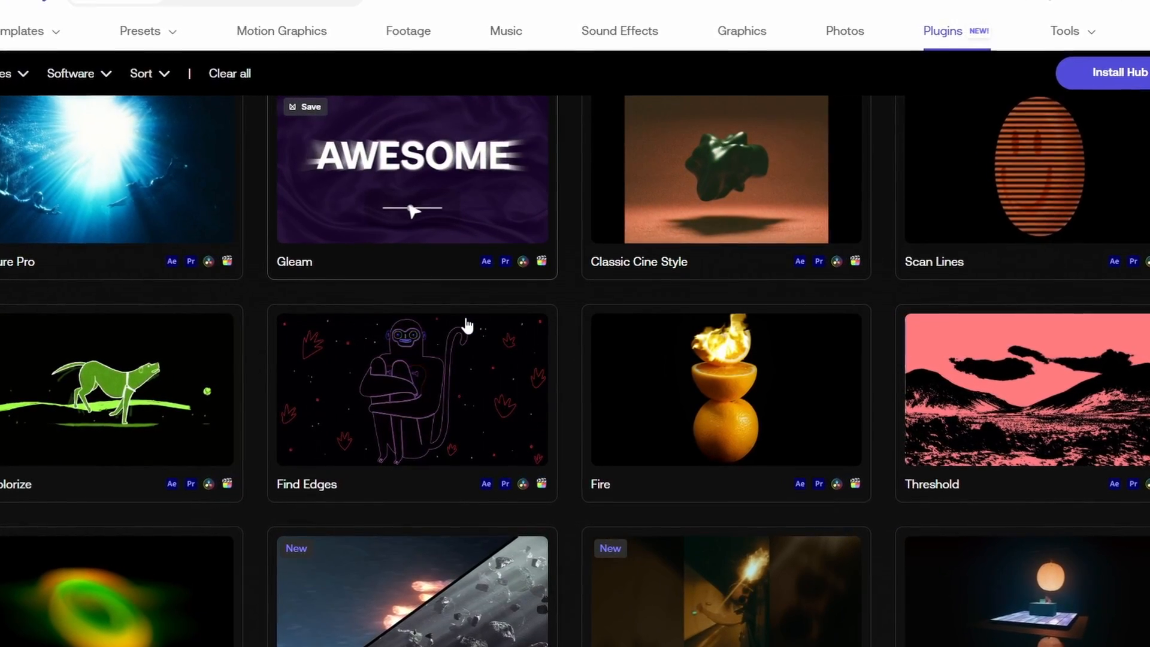
pyautogui.scroll(-6, 462, 325)
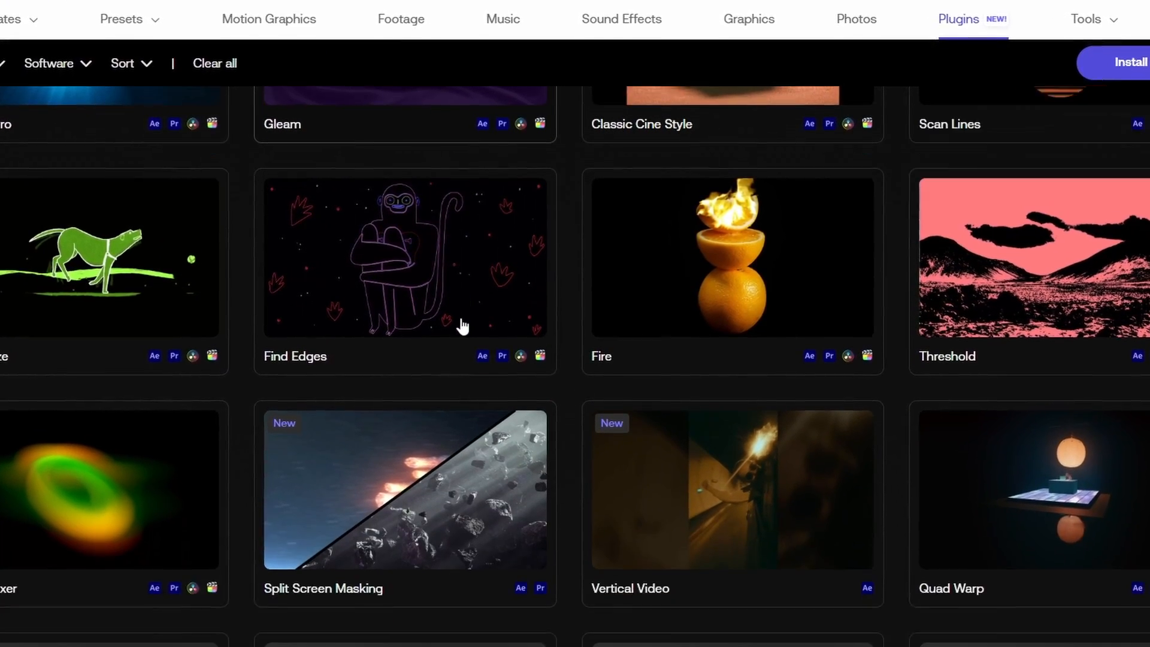
pyautogui.scroll(-5, 458, 327)
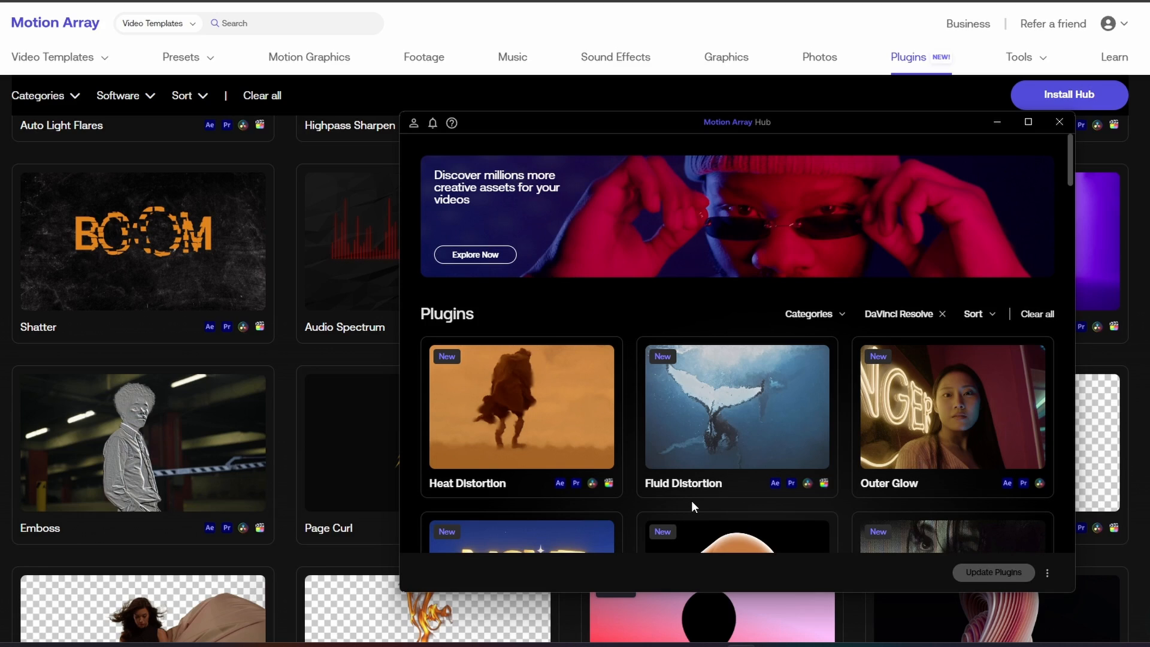
# Browse the plugins filtered for DaVinci Resolve in the Motion Array Hub.
pyautogui.scroll(-5, 707, 446)
pyautogui.scroll(-10, 707, 446)
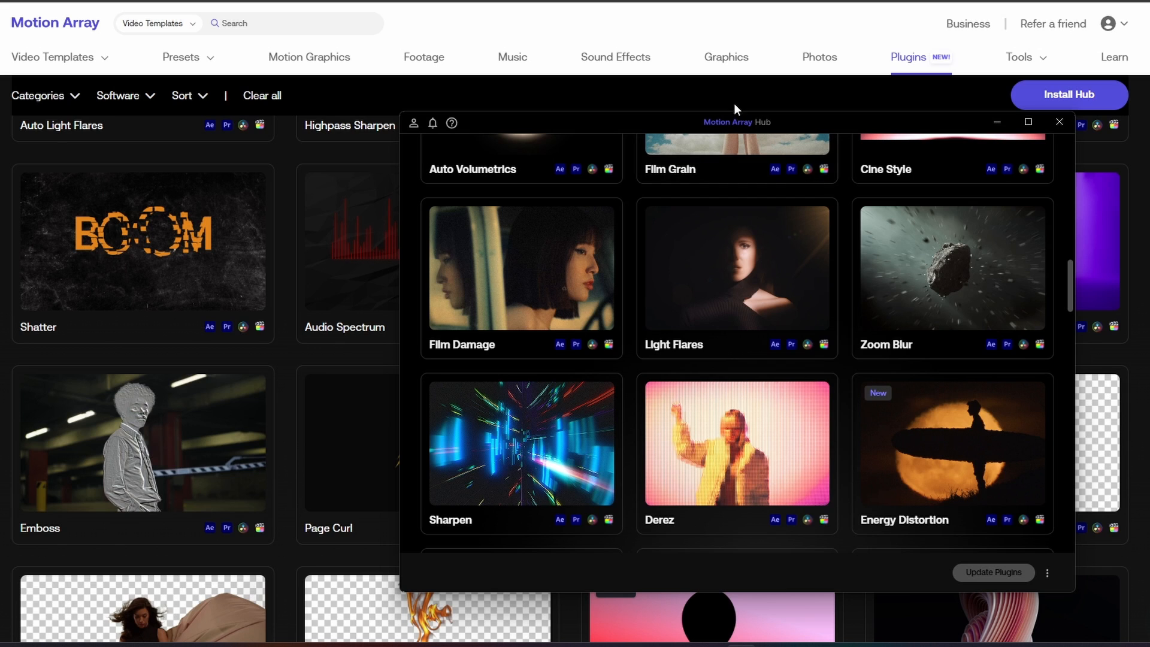
pyautogui.scroll(-2, 663, 350)
pyautogui.scroll(-5, 698, 455)
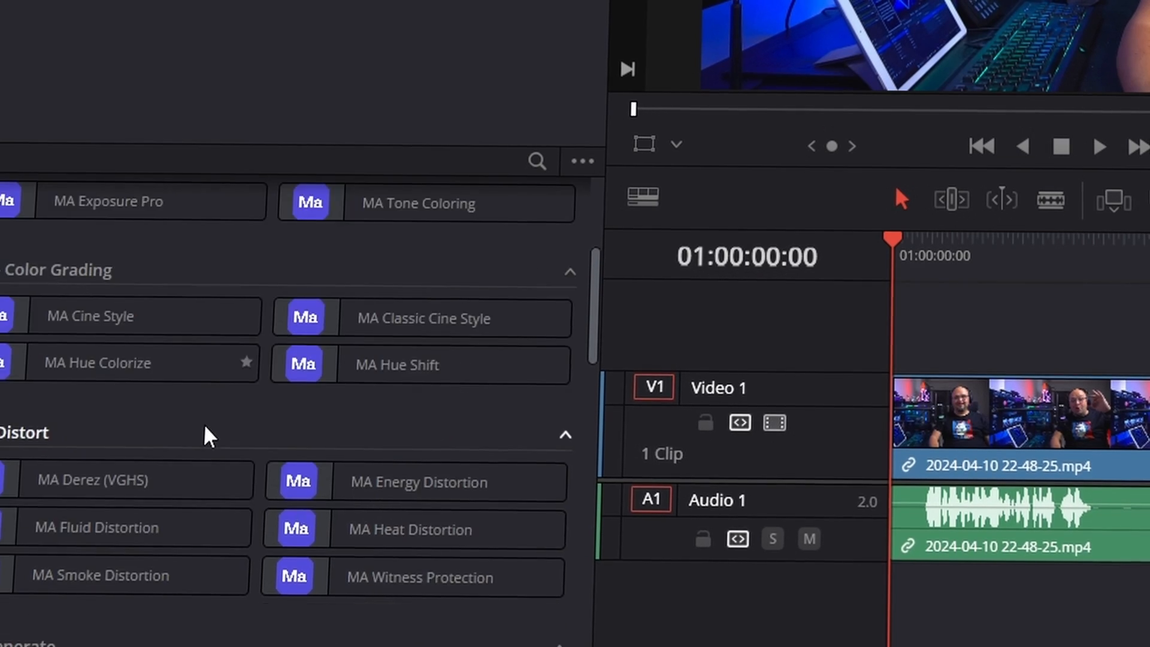
# Switch to DaVinci Resolve and look through the installed MA effects by category, from Color Grading to Grunge and Keying.
pyautogui.scroll(-8, 205, 436)
pyautogui.scroll(-10, 238, 425)
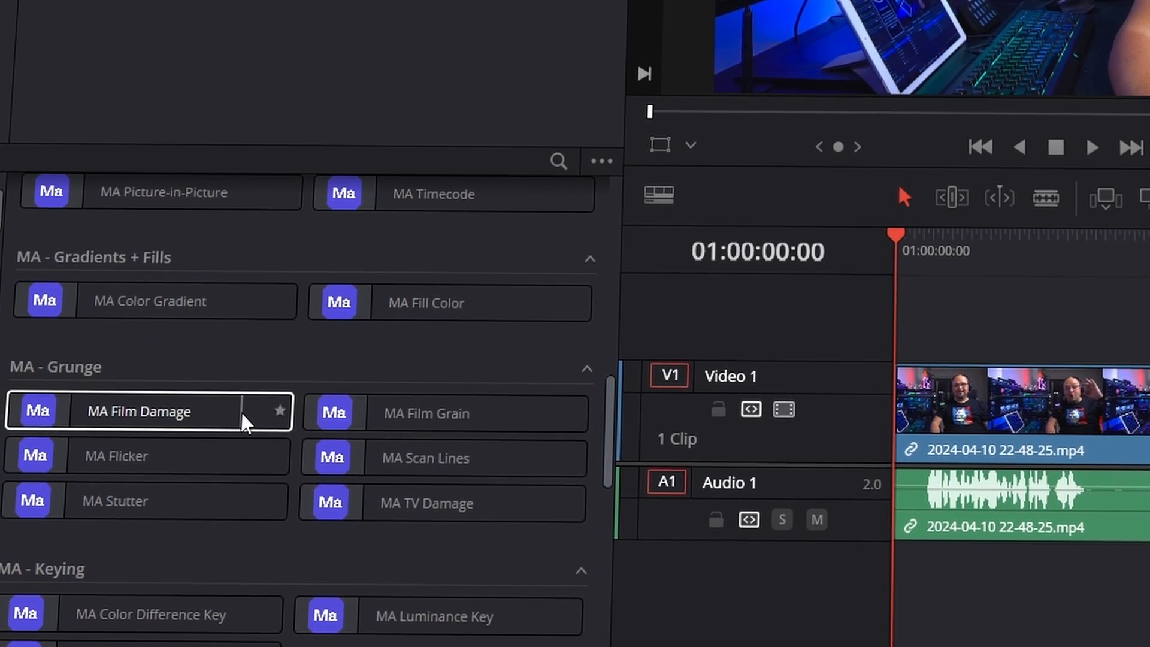
pyautogui.scroll(-10, 270, 412)
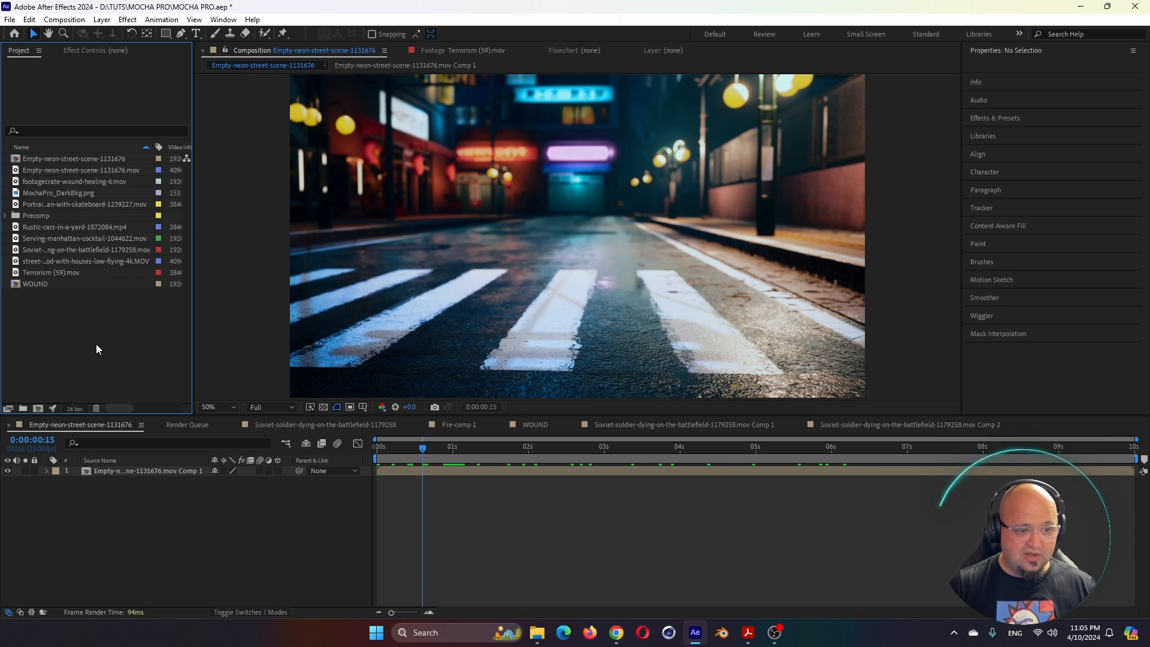
# In After Effects, create a new composition from the Rustic-cars-in-a-yard-1872084.mp4 footage.
pyautogui.click(67, 227)
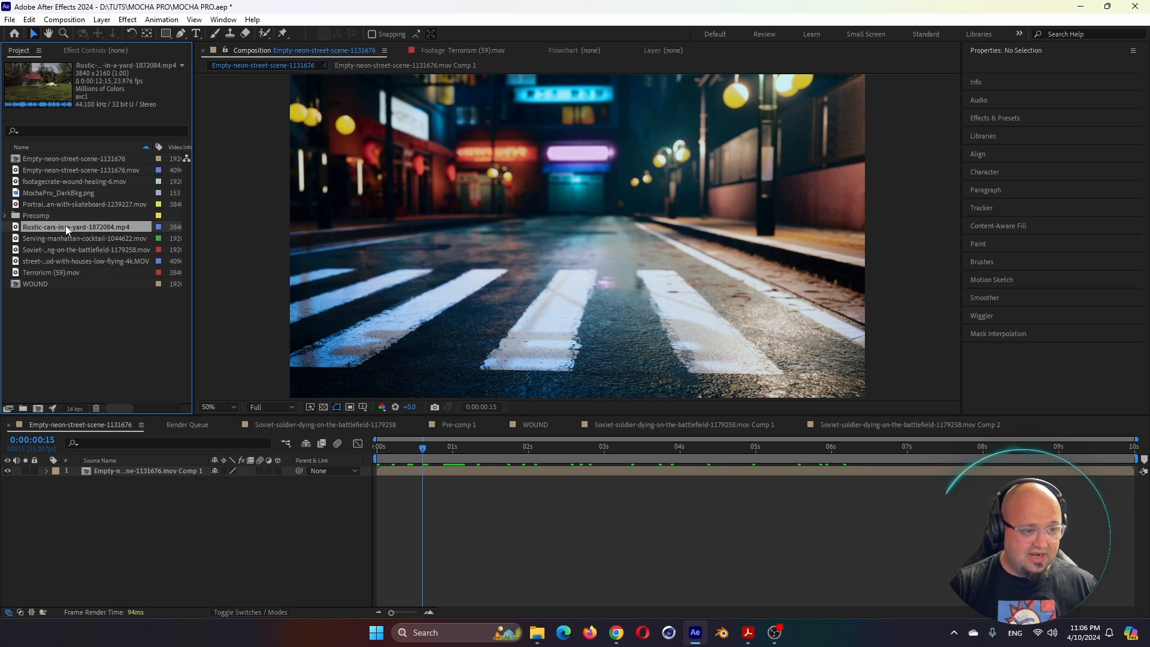
pyautogui.moveTo(66, 226); pyautogui.dragTo(36, 362)
pyautogui.moveTo(35, 412); pyautogui.dragTo(37, 409)
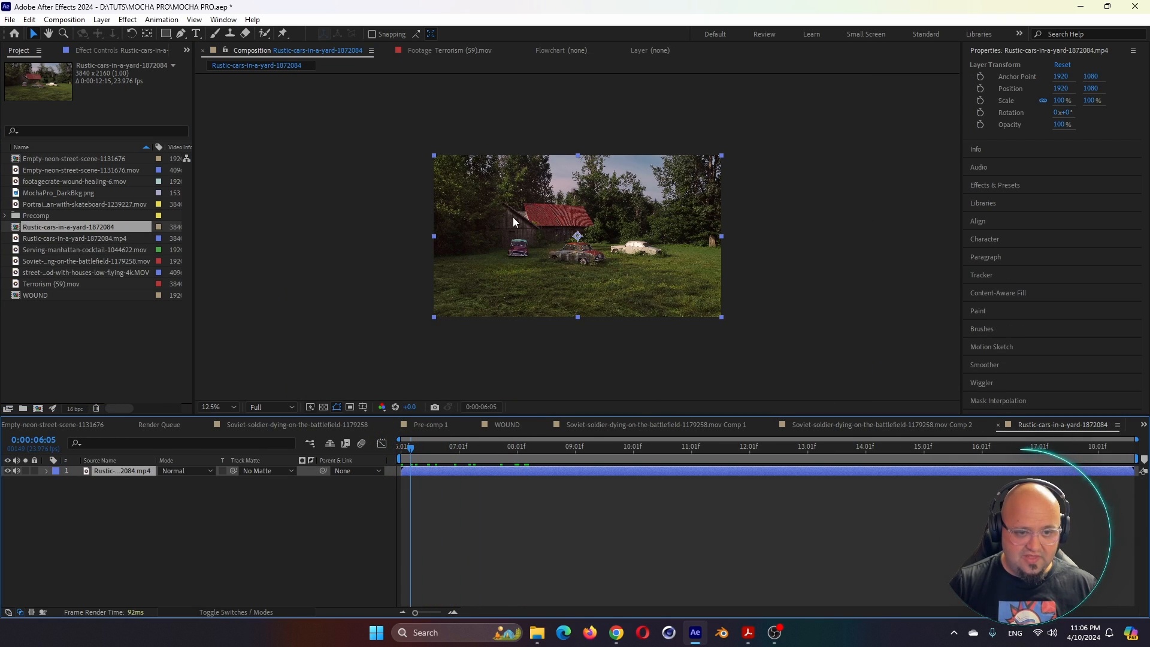
# Set the rustic cars composition to 1920 x 1080 at 25 fps and fit the footage layer to the frame.
pyautogui.hotkey('ctrl', 'k')
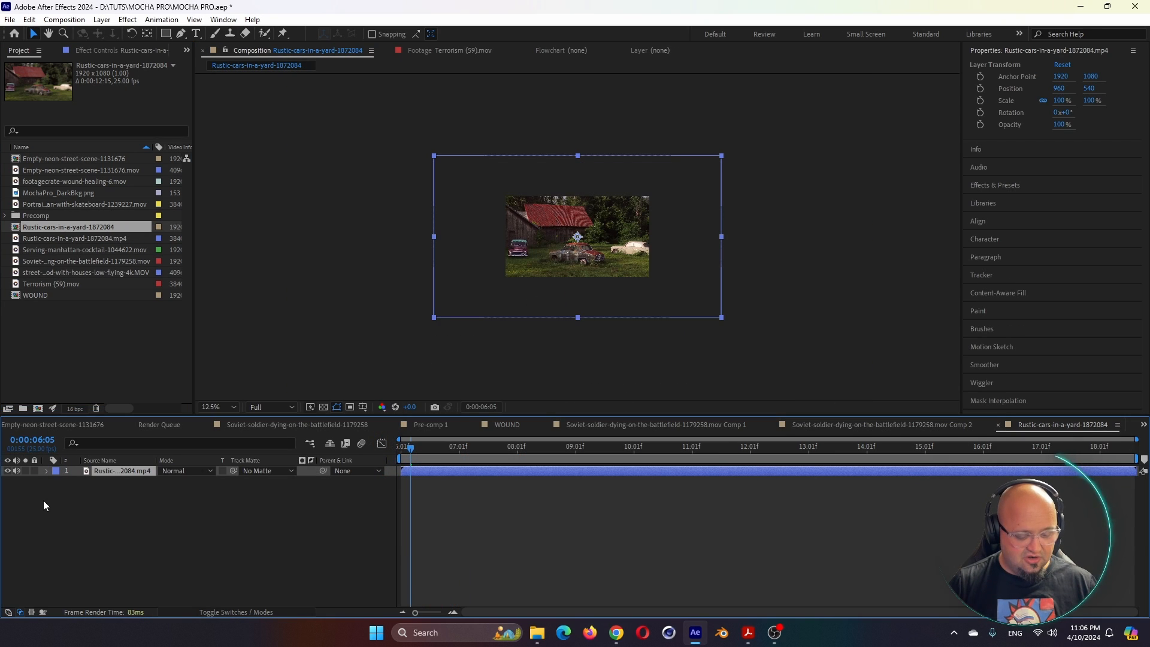
pyautogui.hotkey('ctrl', 'alt', 'f')
pyautogui.scroll(4, 565, 238)
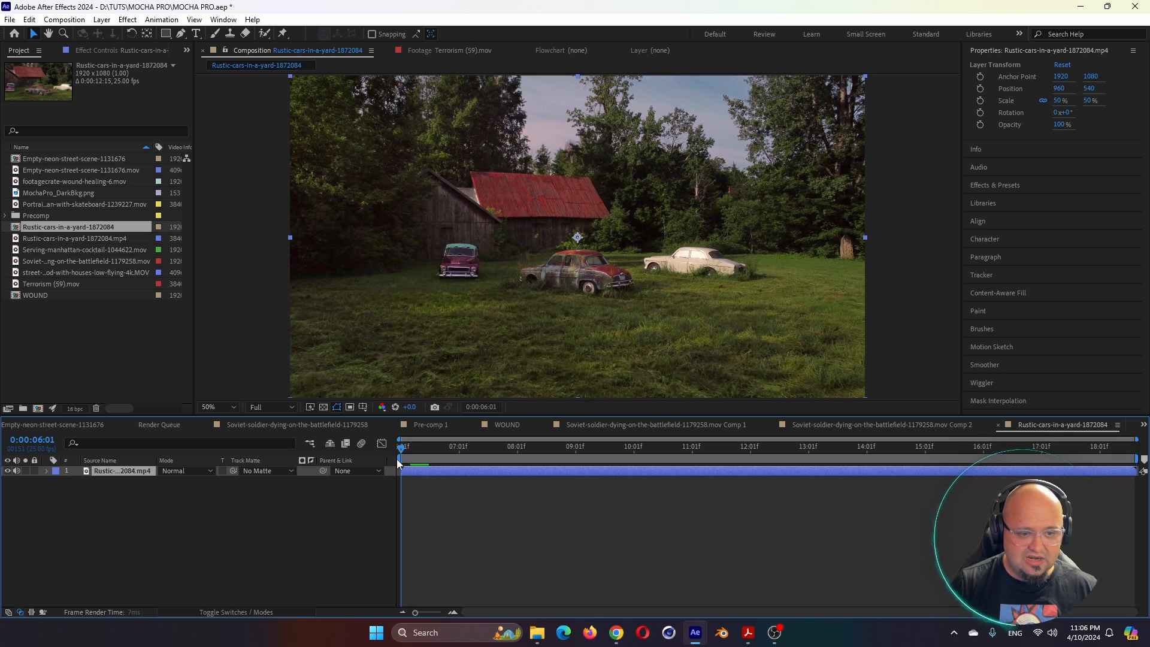
# Pre-compose the rustic cars layer, moving all attributes into the new composition and adjusting its duration to the selected layer's time span.
pyautogui.press('Home')
pyautogui.press(',')
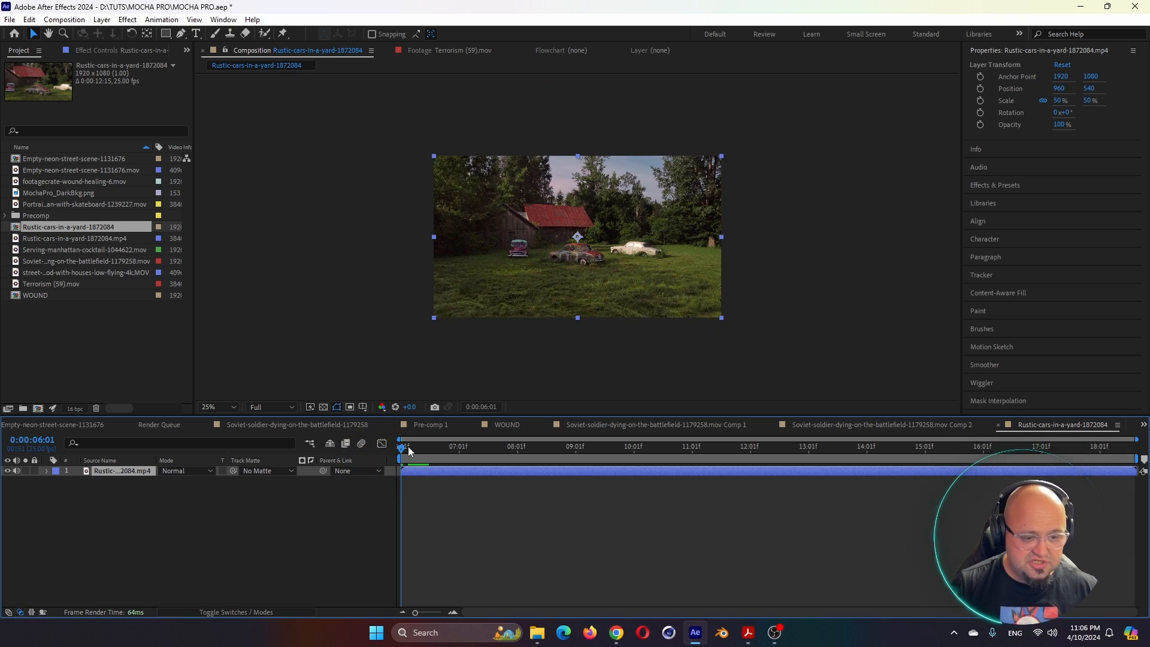
pyautogui.moveTo(408, 447); pyautogui.dragTo(470, 477)
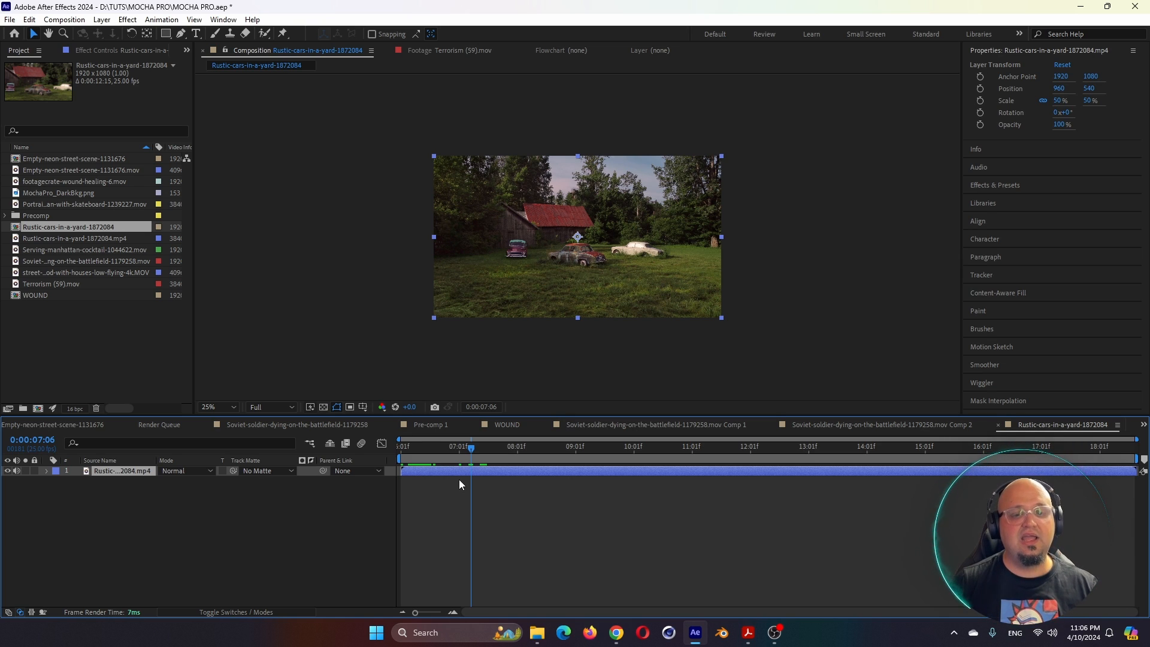
pyautogui.moveTo(459, 479); pyautogui.dragTo(424, 480)
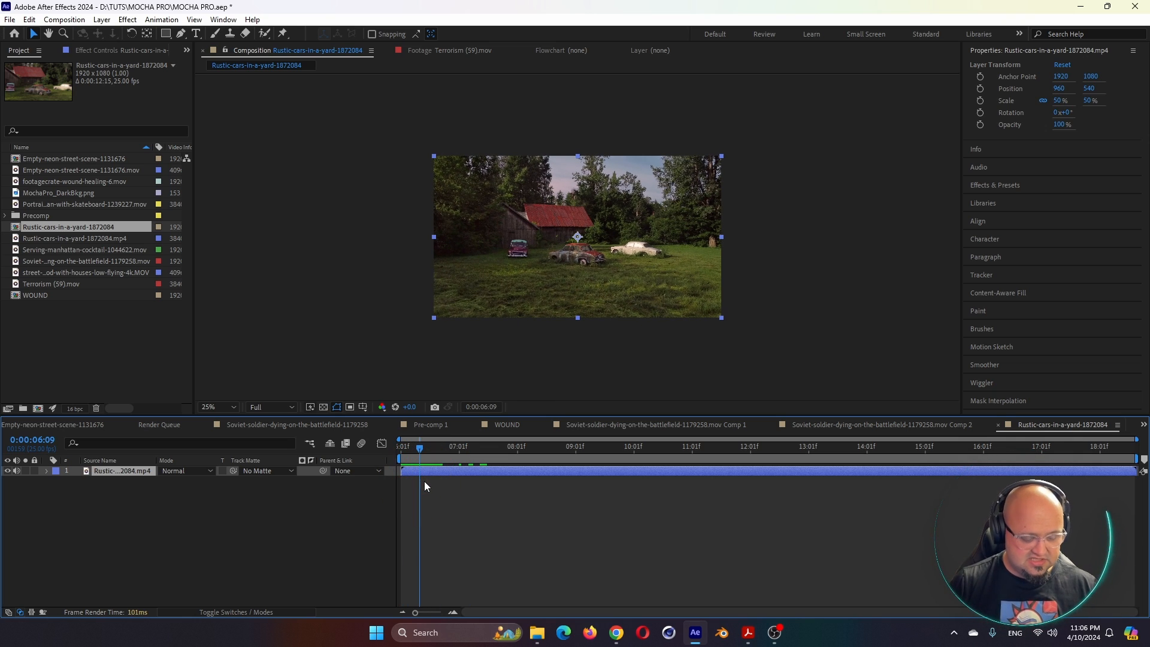
pyautogui.hotkey('ctrl', 'shift', 'c')
pyautogui.click(609, 296)
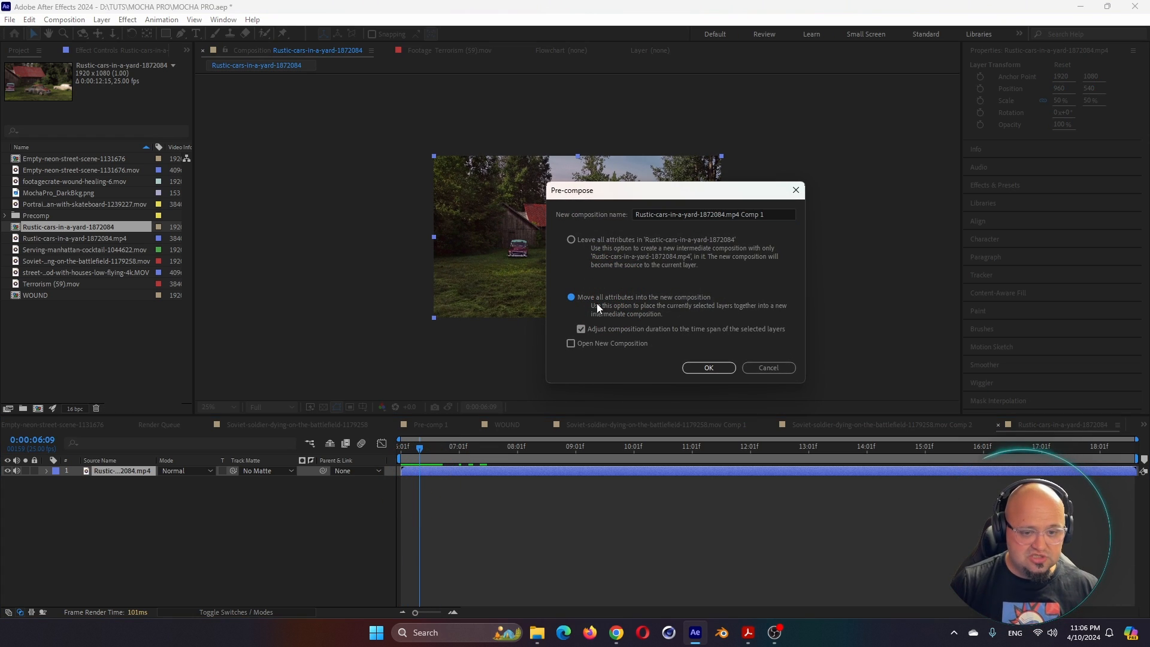
pyautogui.click(714, 367)
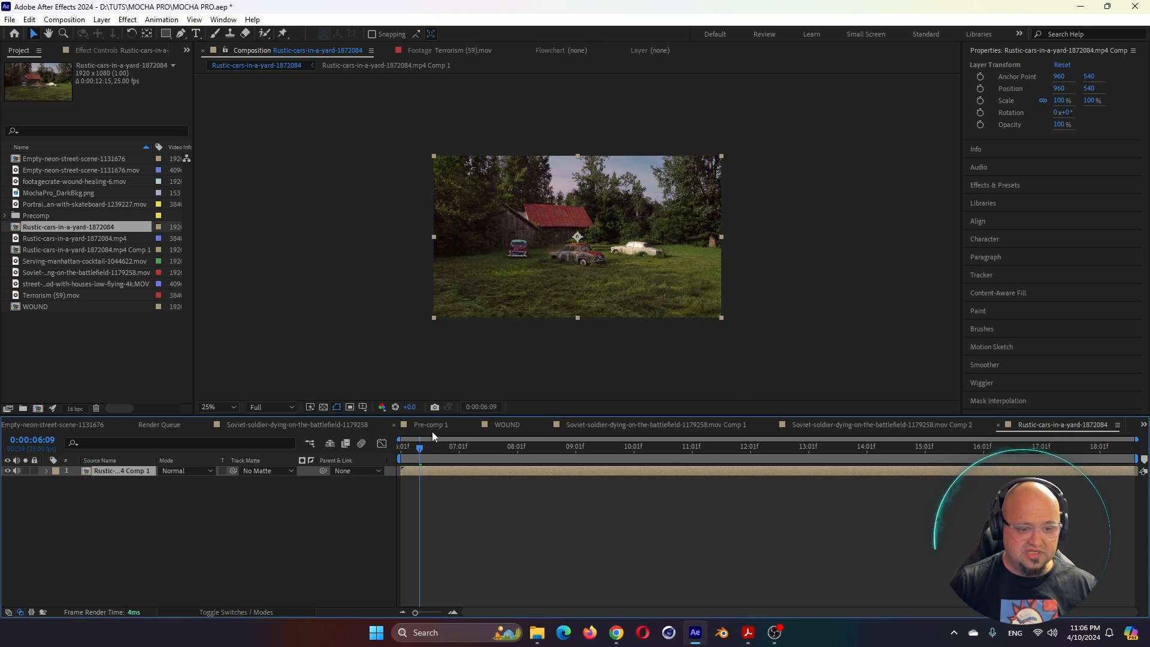
# Scrub through the pre-composed footage, try the preview at Third resolution, and return it to Full.
pyautogui.moveTo(433, 448); pyautogui.dragTo(480, 469)
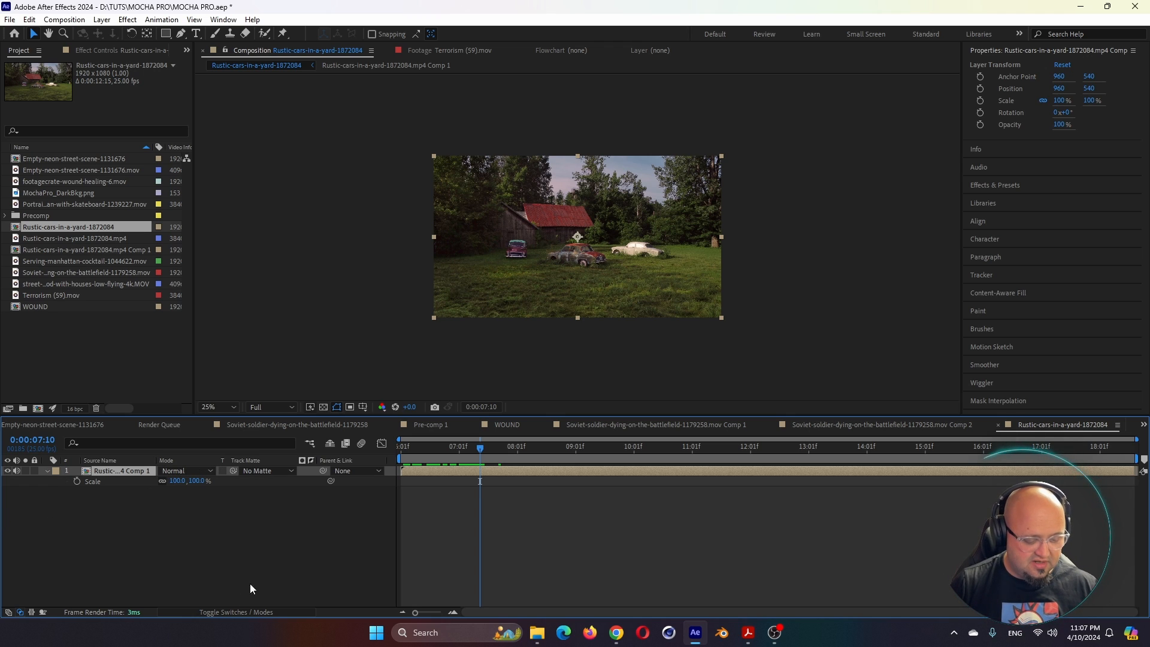
pyautogui.moveTo(471, 460); pyautogui.dragTo(435, 465)
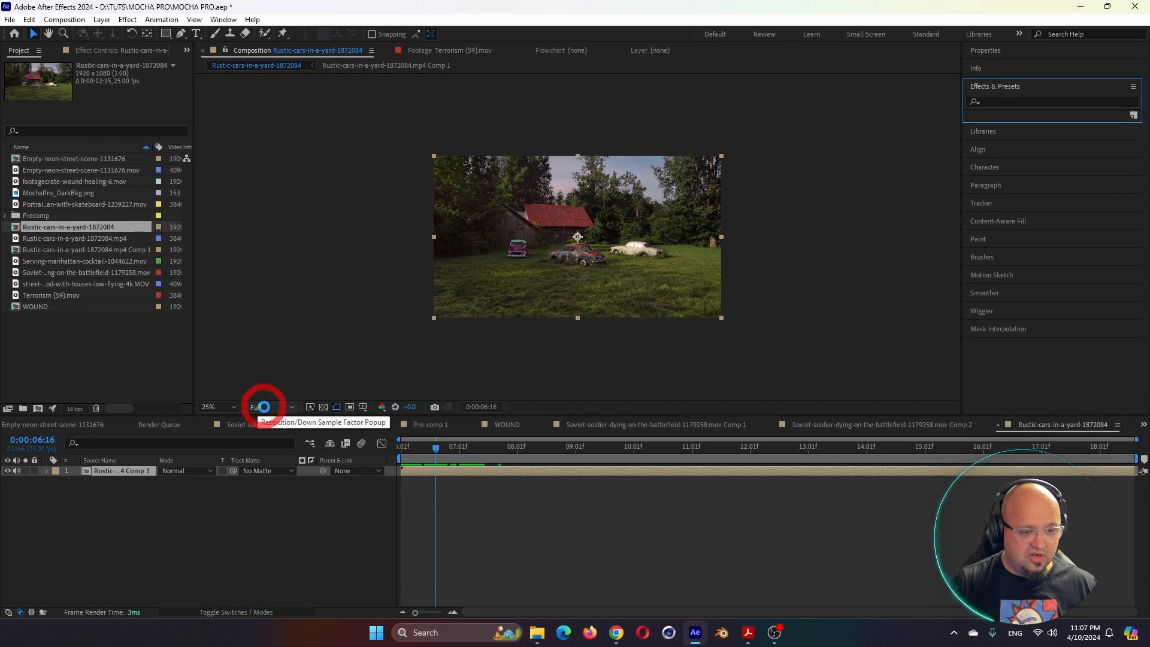
pyautogui.click(263, 406)
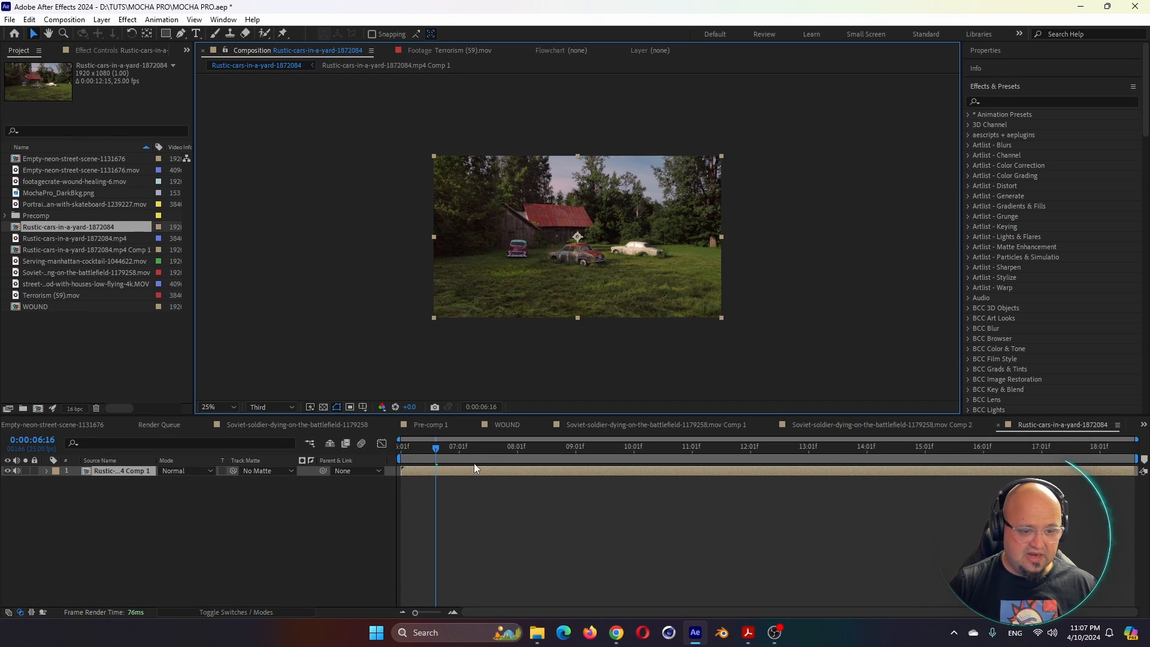
pyautogui.moveTo(475, 464); pyautogui.dragTo(401, 464)
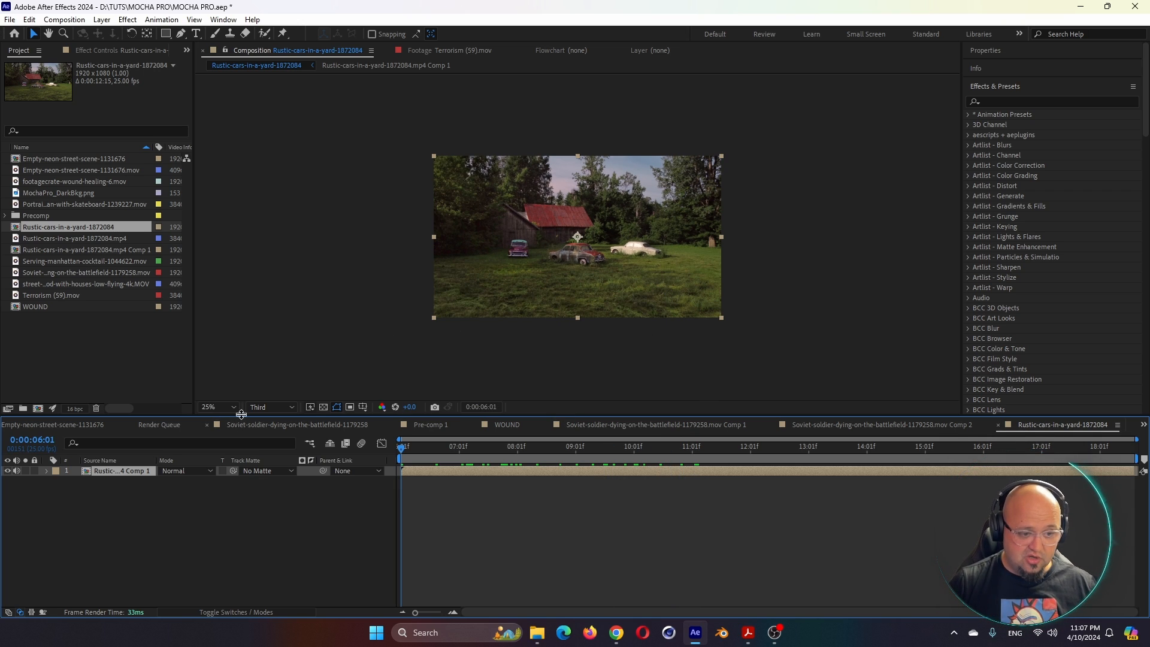
pyautogui.click(260, 408)
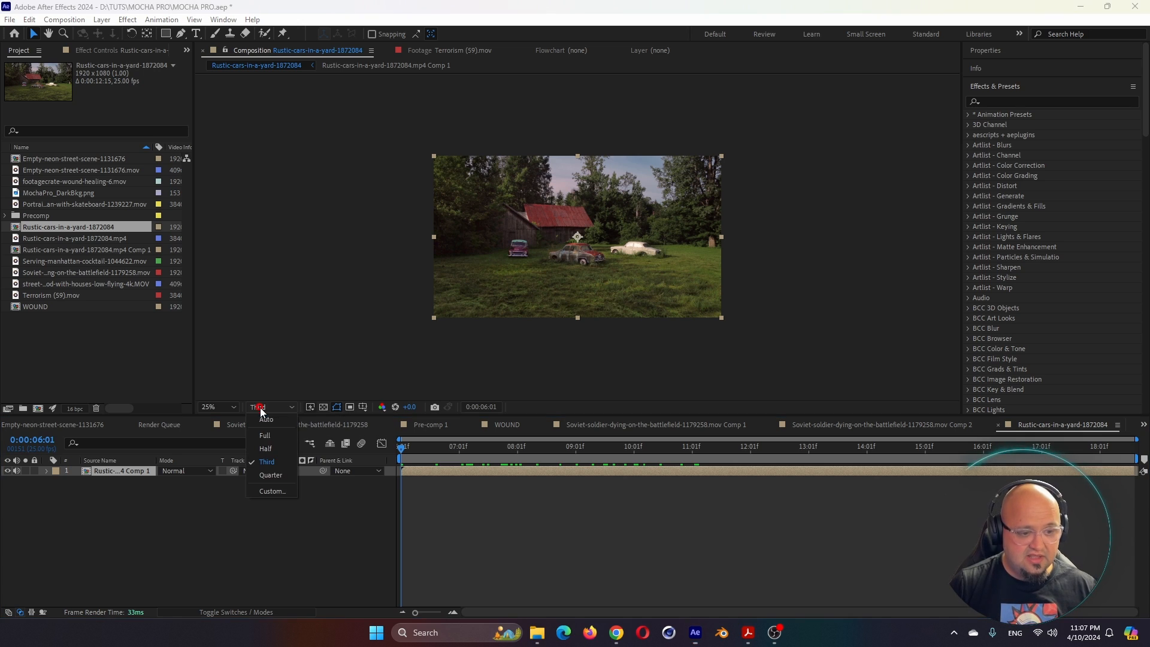
pyautogui.click(263, 435)
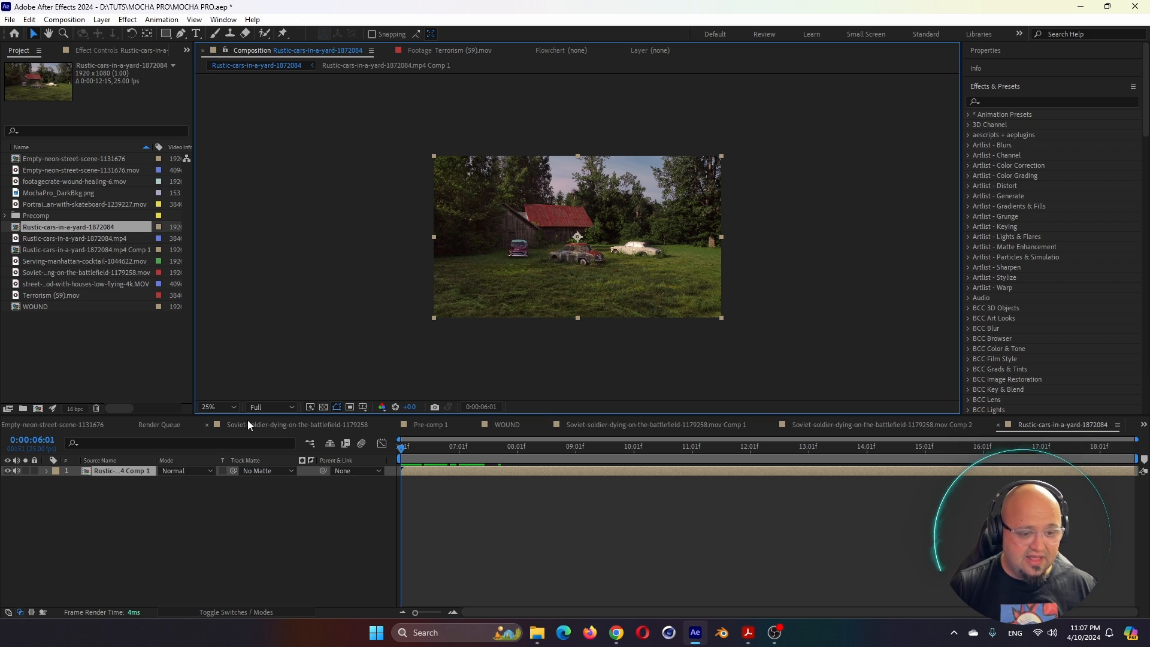
# Open the Empty-neon-street-scene-1131676 composition and apply the Mocha Pro effect to its pre-composed footage layer.
pyautogui.doubleClick(50, 158)
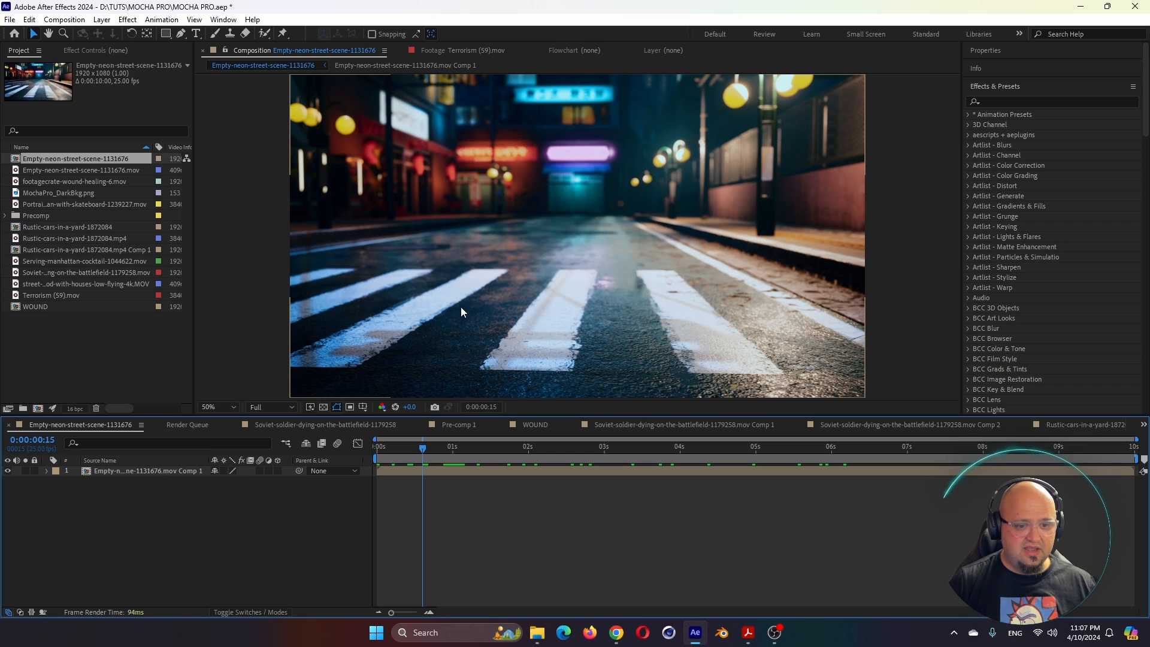
pyautogui.moveTo(421, 453)
pyautogui.mouseDown()
pyautogui.moveTo(443, 457)
pyautogui.moveTo(424, 464)
pyautogui.mouseUp()
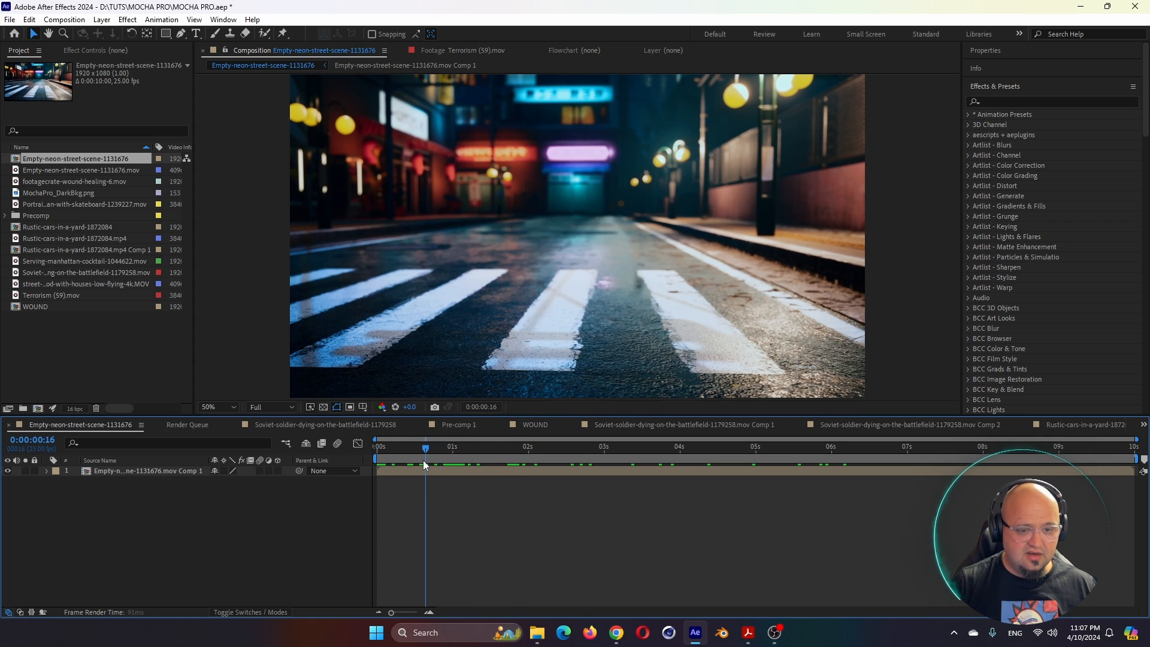
pyautogui.click(453, 358)
pyautogui.hotkey('ctrl', 'space')
pyautogui.write('mio')
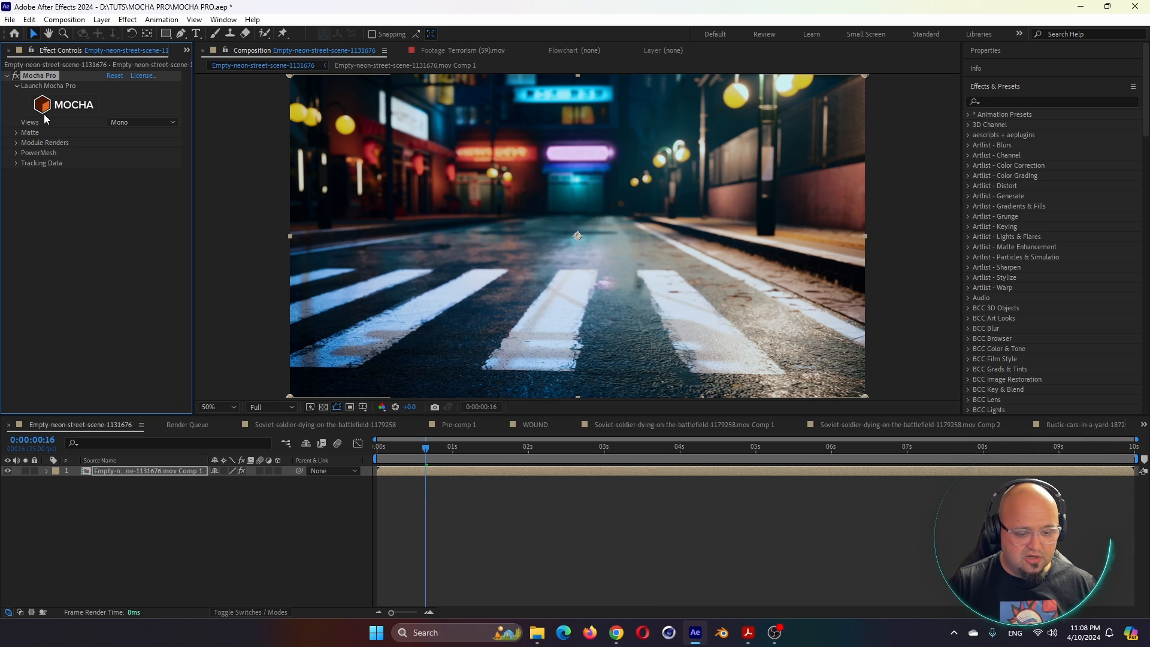
# Launch the Mocha Pro interface from the effect, dismiss the welcome screen and view the workspace layouts, keeping Classic.
pyautogui.click(53, 111)
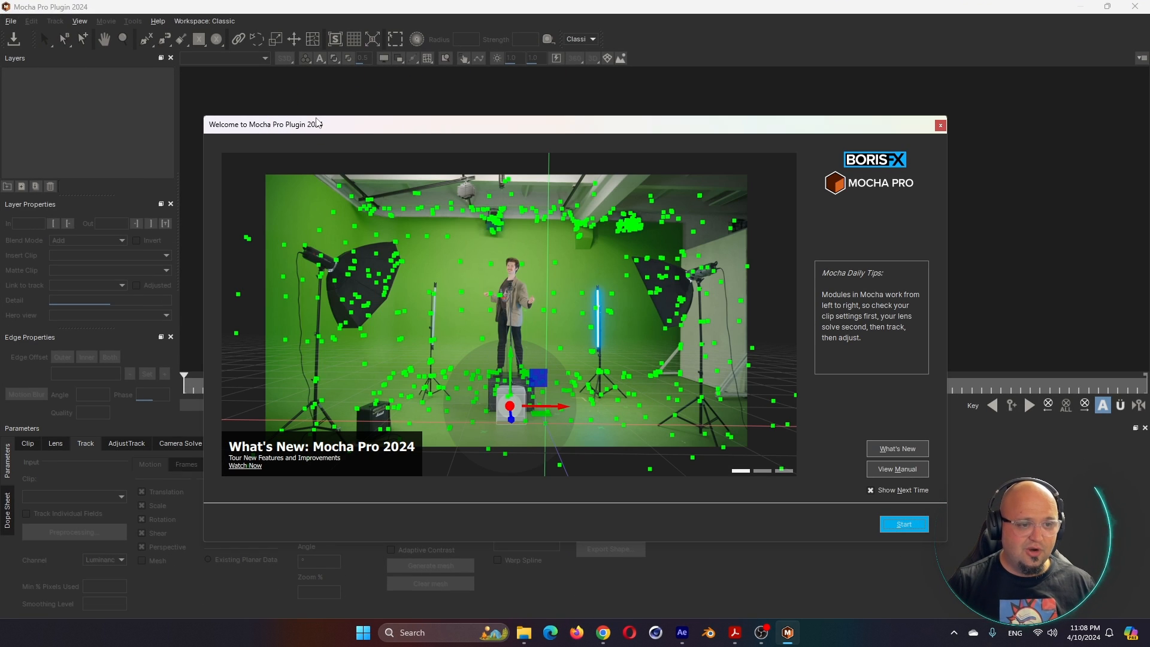
pyautogui.click(904, 525)
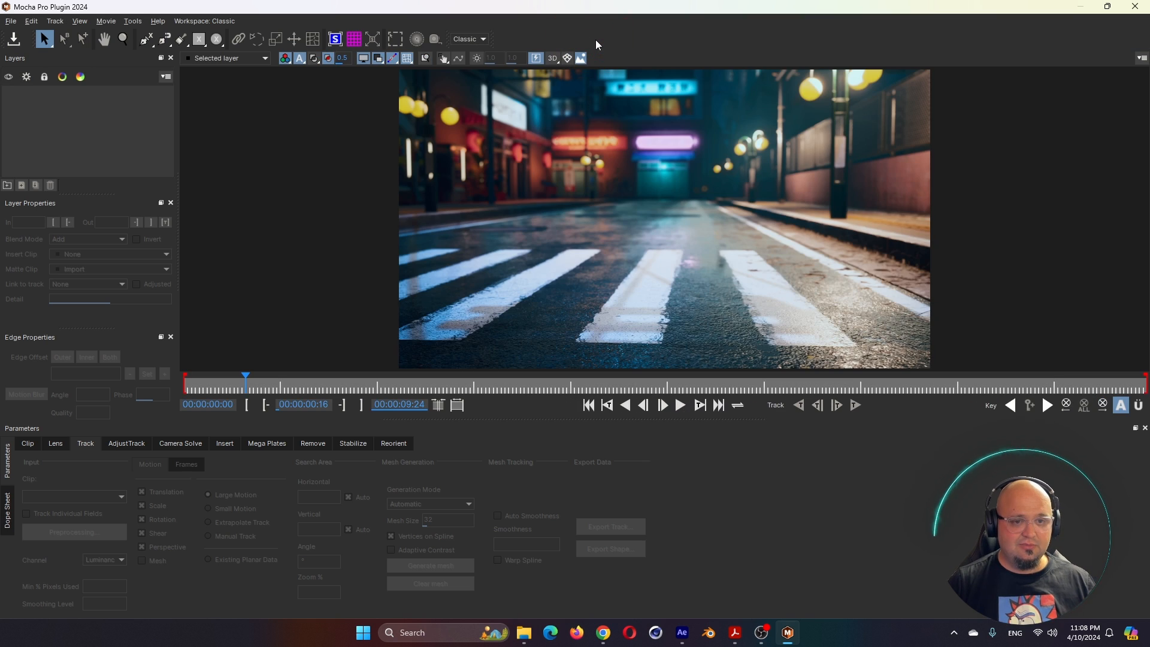
pyautogui.click(484, 40)
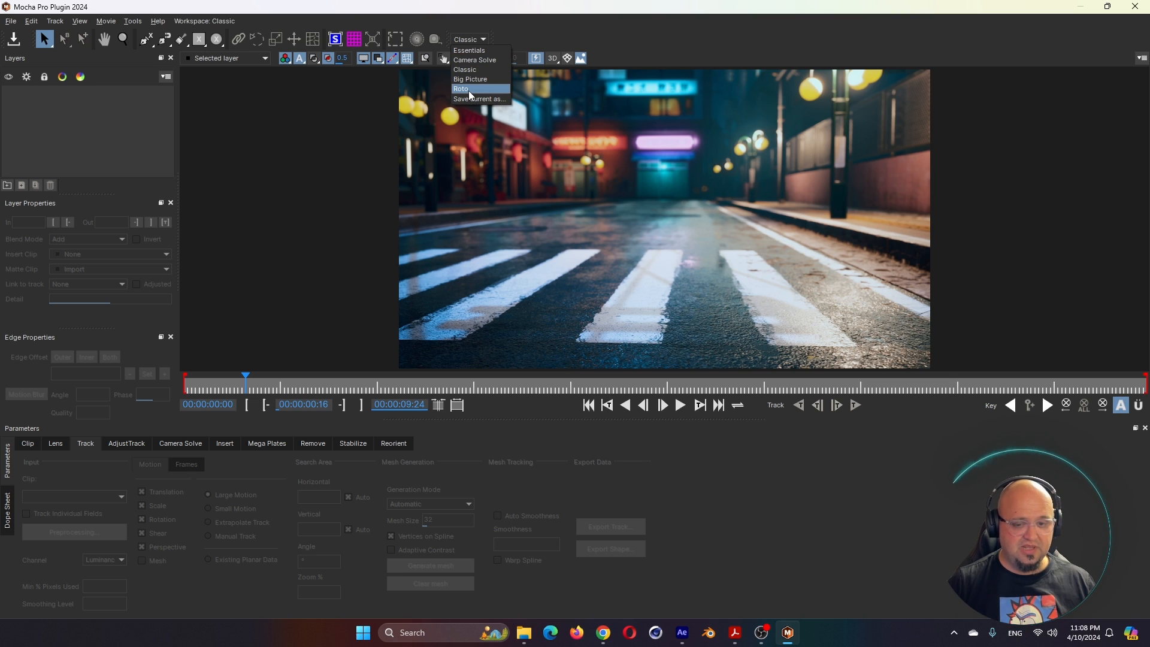
pyautogui.click(539, 43)
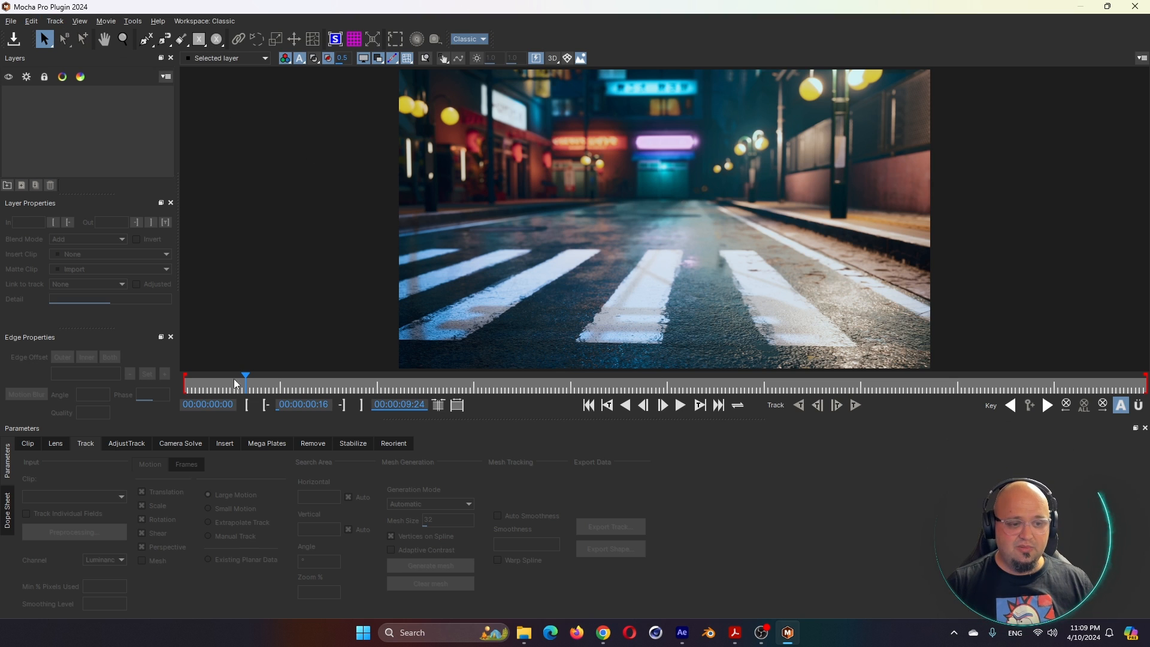
# Go to frame 2 near the clip's start and examine the dope sheet and the Clip and Lens parameters.
pyautogui.moveTo(245, 383); pyautogui.dragTo(190, 387)
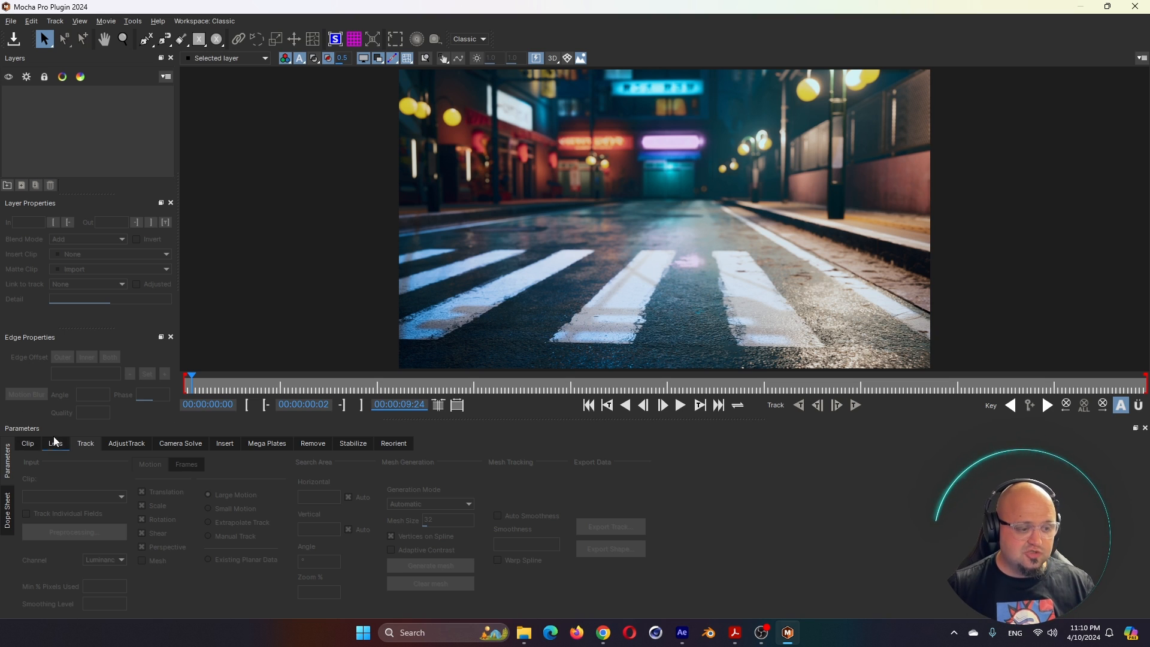
pyautogui.click(7, 510)
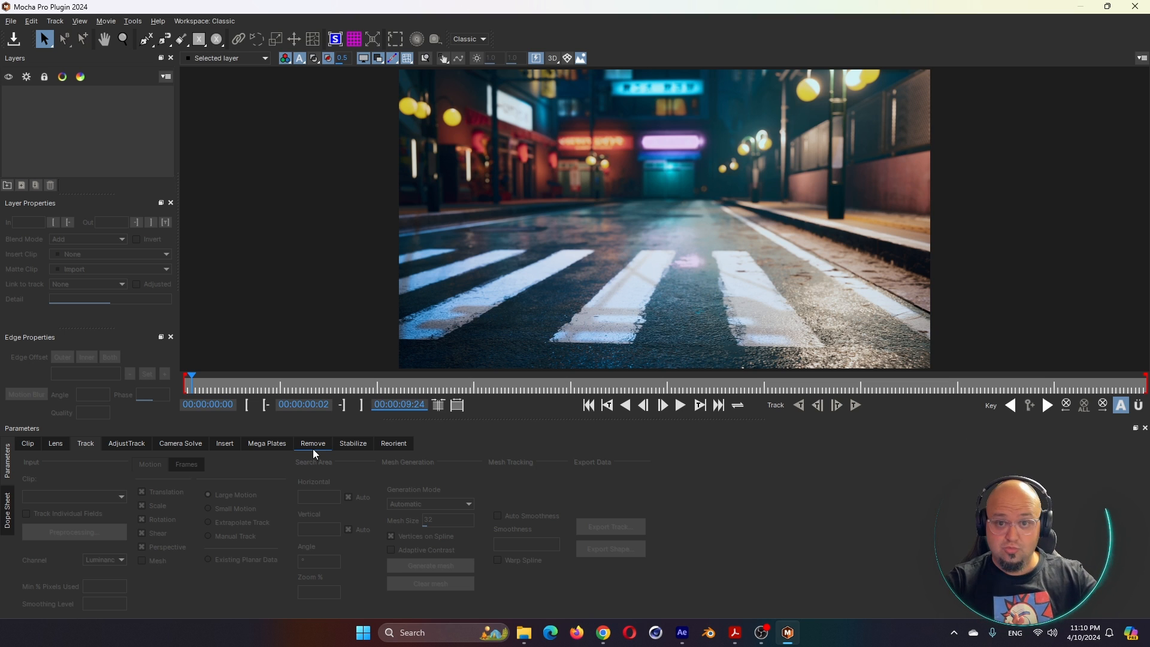
pyautogui.click(27, 445)
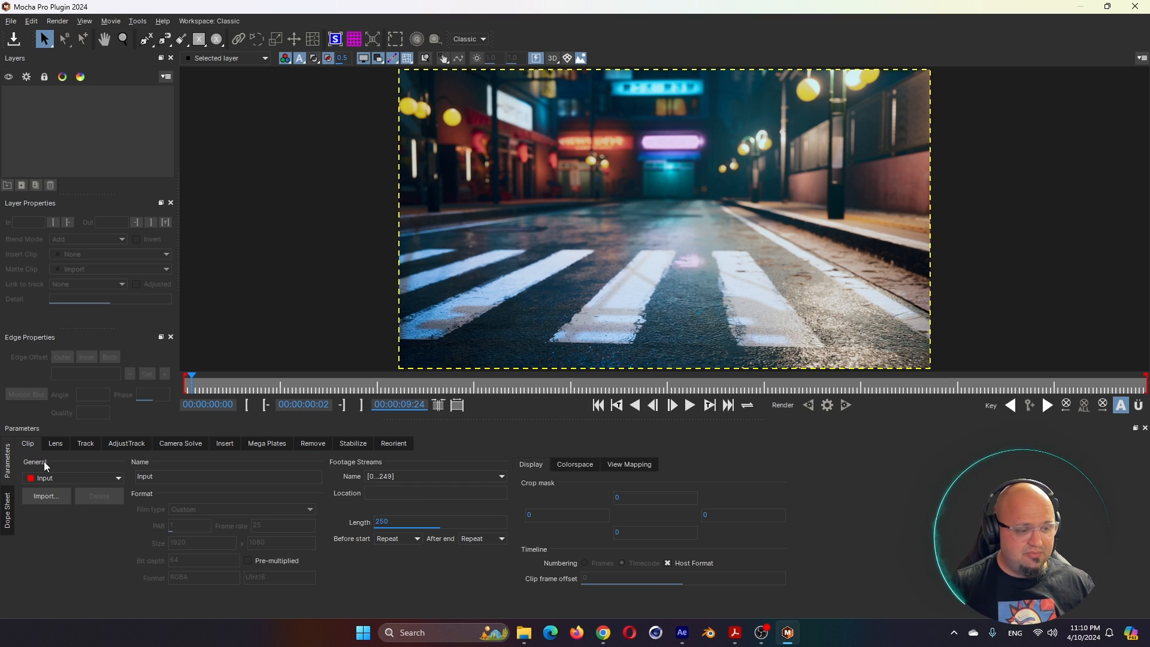
pyautogui.click(55, 444)
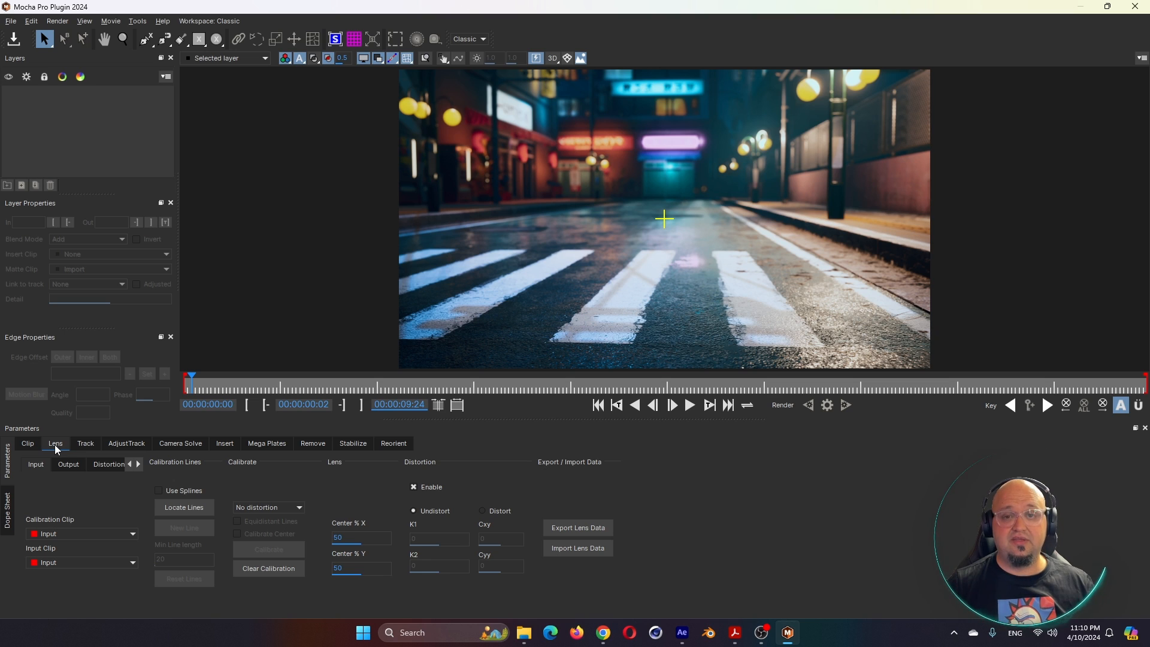
# View the Track, AdjustTrack, Camera Solve and Insert module parameters in turn.
pyautogui.click(84, 447)
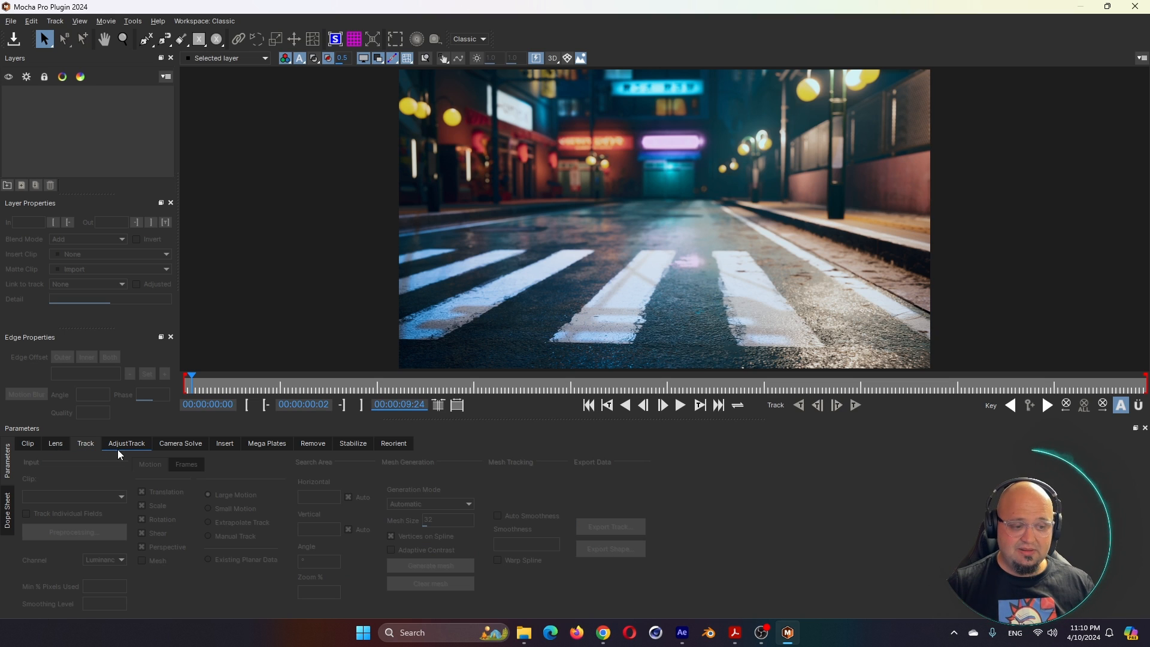
pyautogui.click(121, 447)
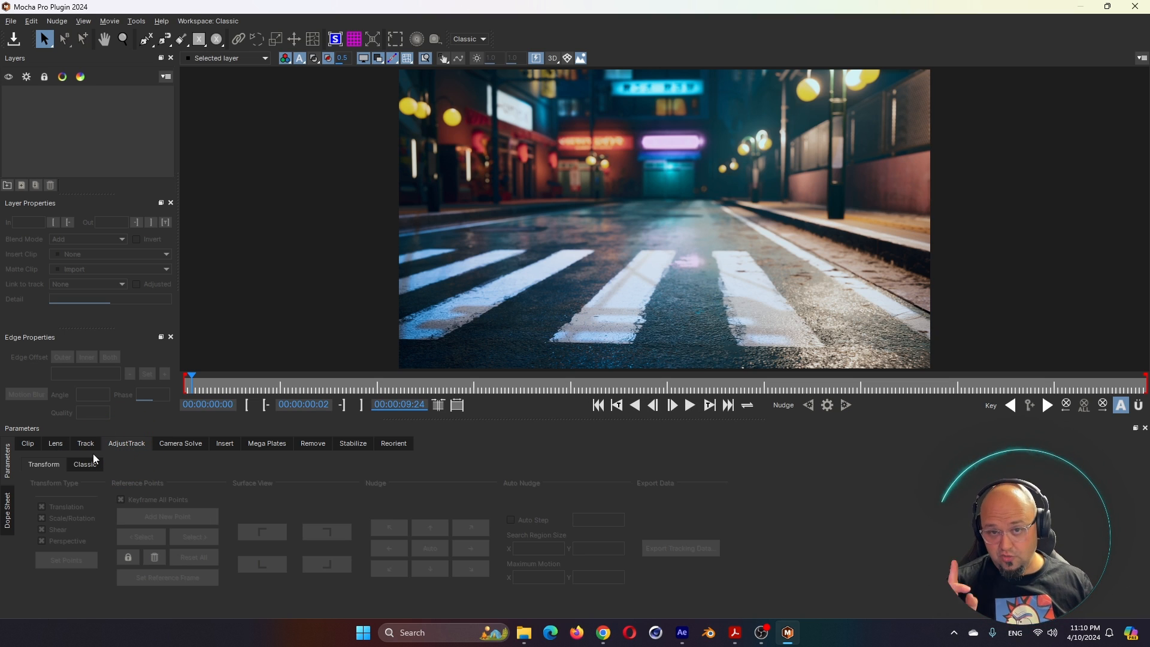
pyautogui.click(184, 444)
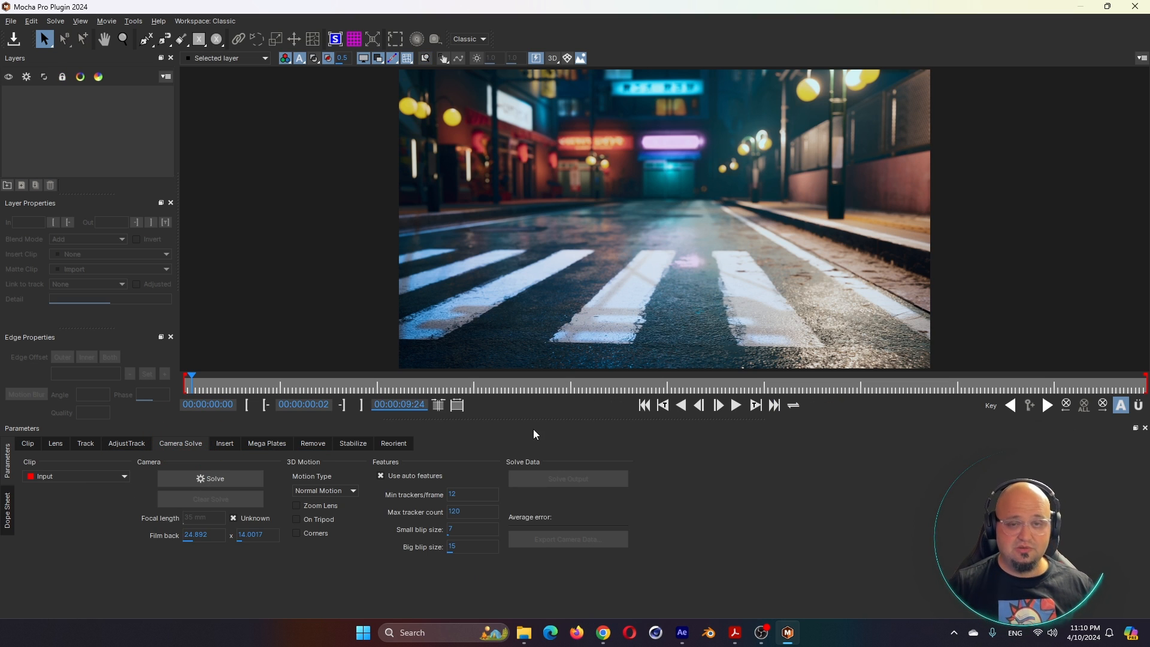
pyautogui.click(222, 443)
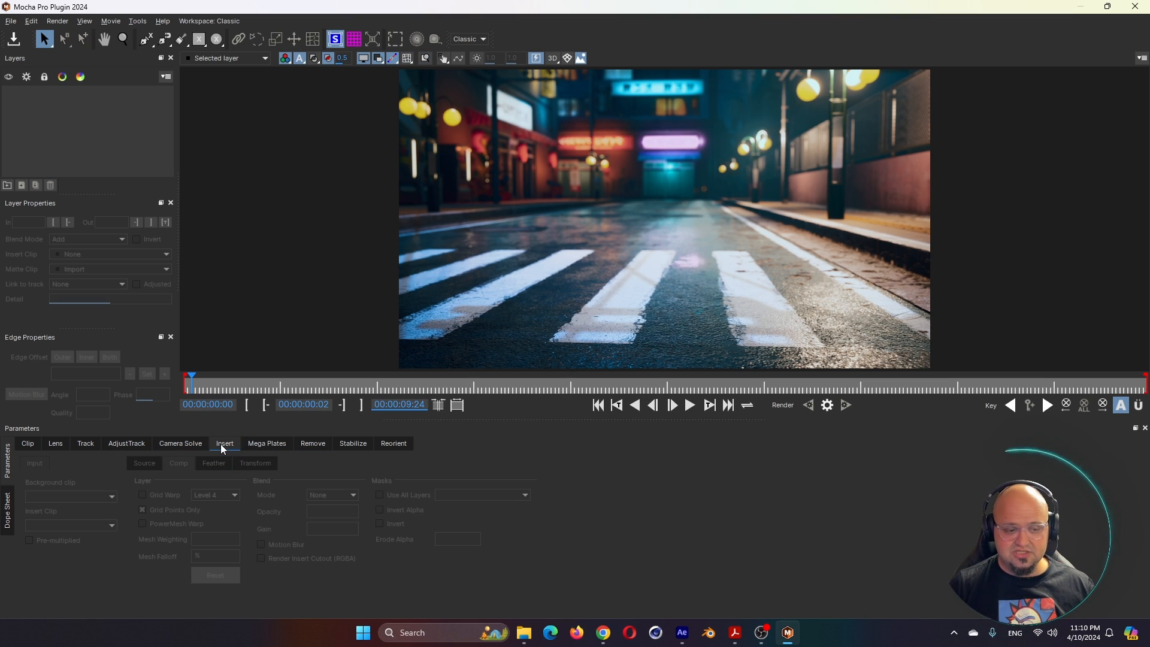
# Review the Mega Plates and Remove modules, compare their parameters, and look at the Stabilize and Reorient modules.
pyautogui.click(253, 441)
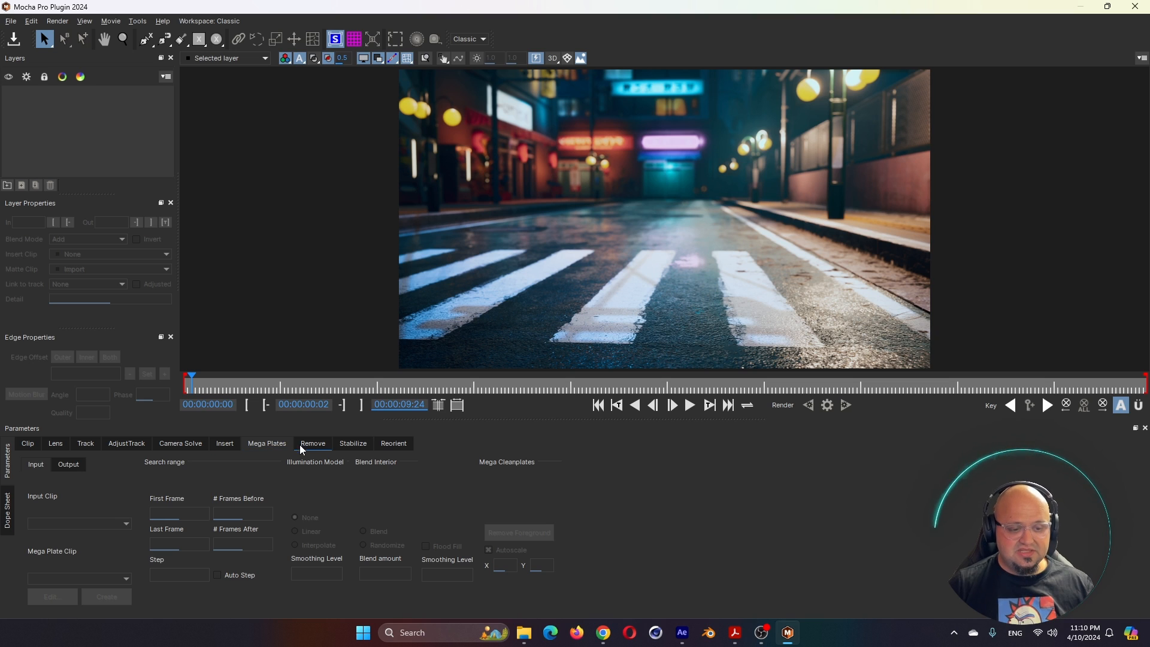
pyautogui.click(311, 443)
pyautogui.click(256, 444)
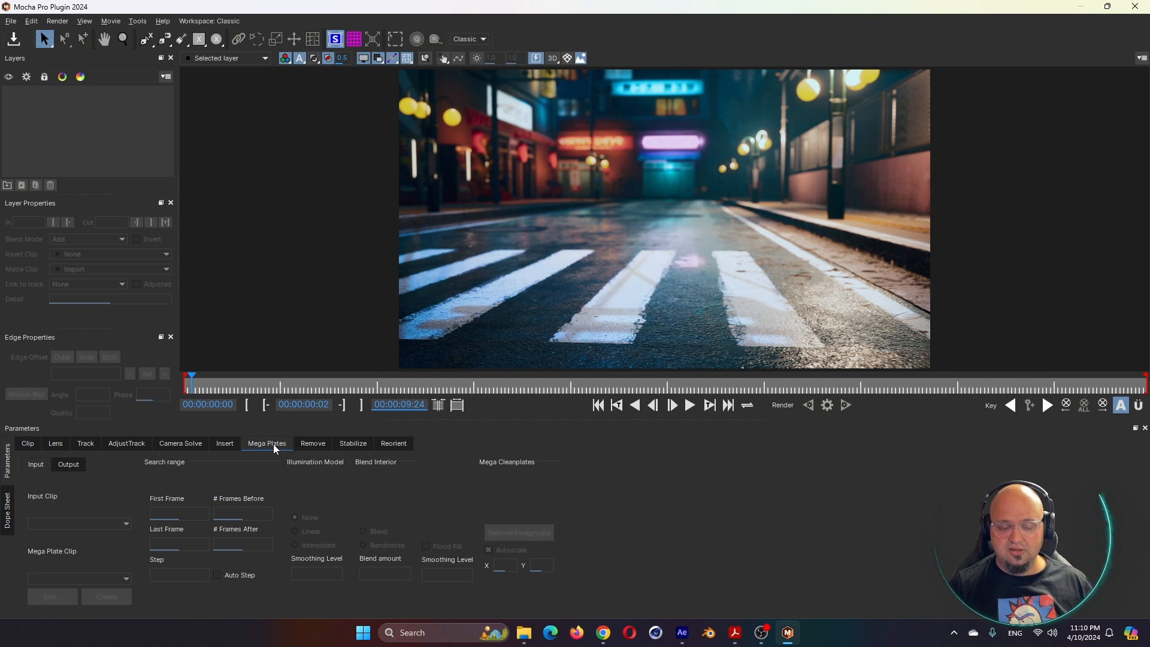
pyautogui.click(316, 450)
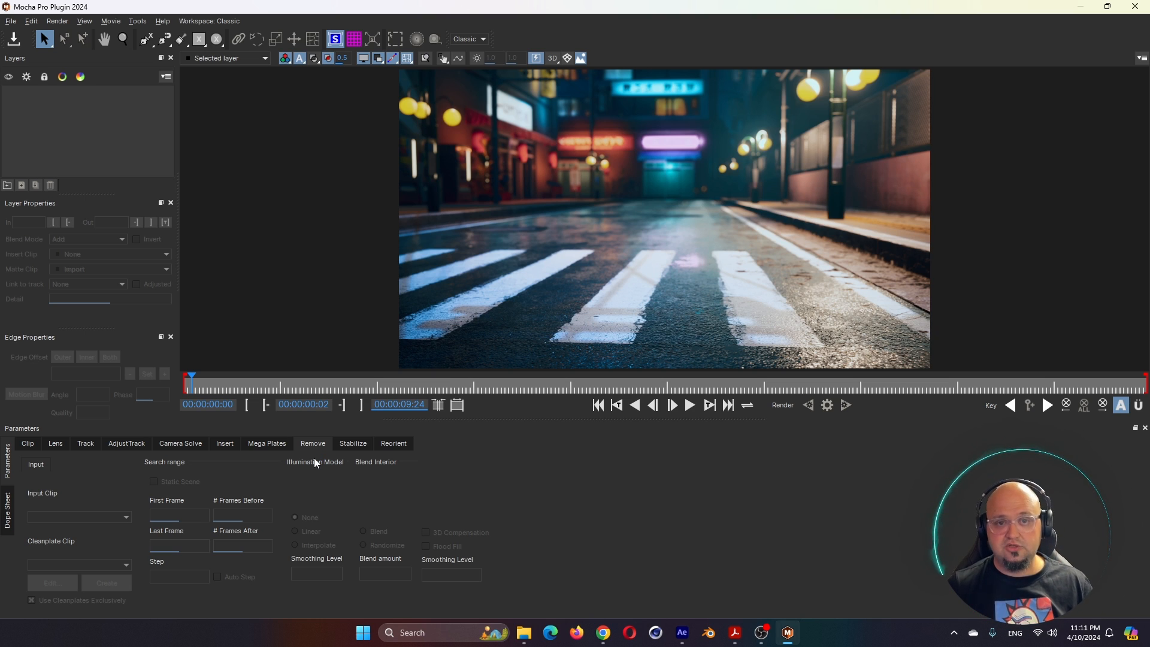
pyautogui.click(267, 443)
pyautogui.click(304, 444)
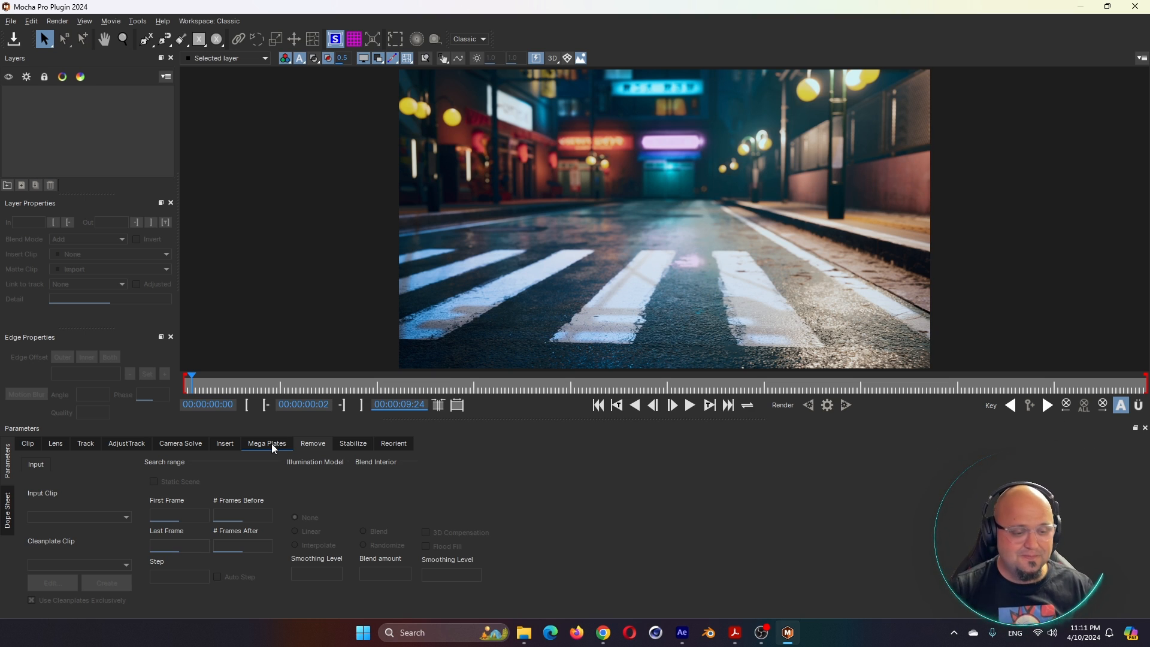
pyautogui.click(367, 443)
pyautogui.click(387, 444)
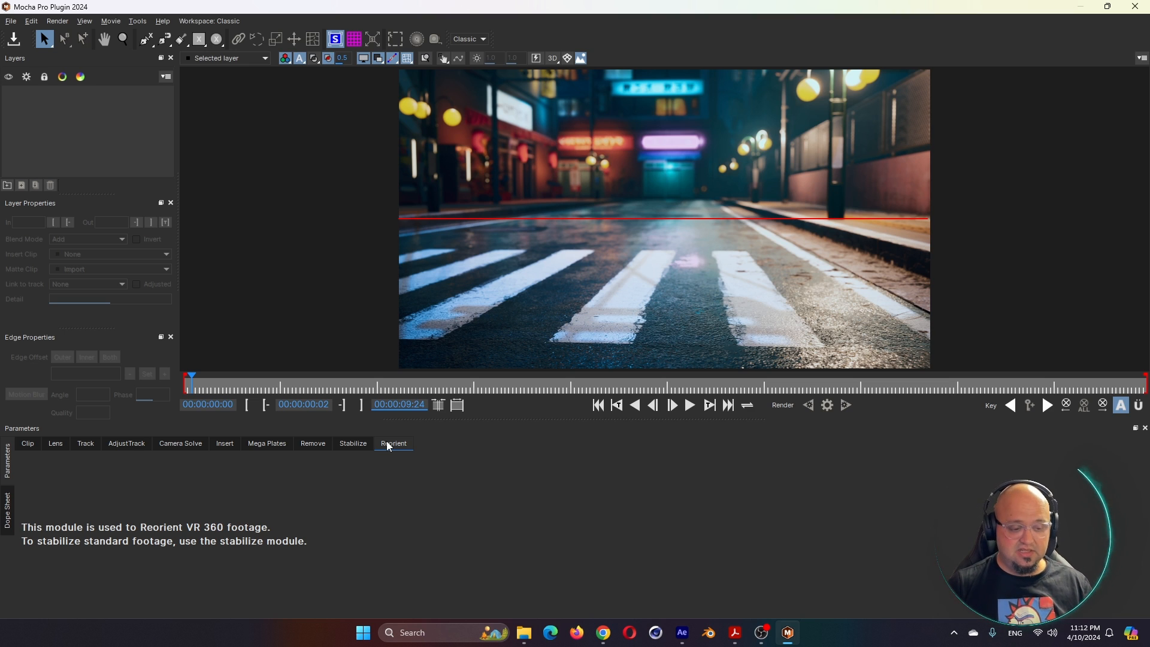
# Show the Camera Solve parameters and inspect the road and crosswalk in the footage up close.
pyautogui.click(182, 444)
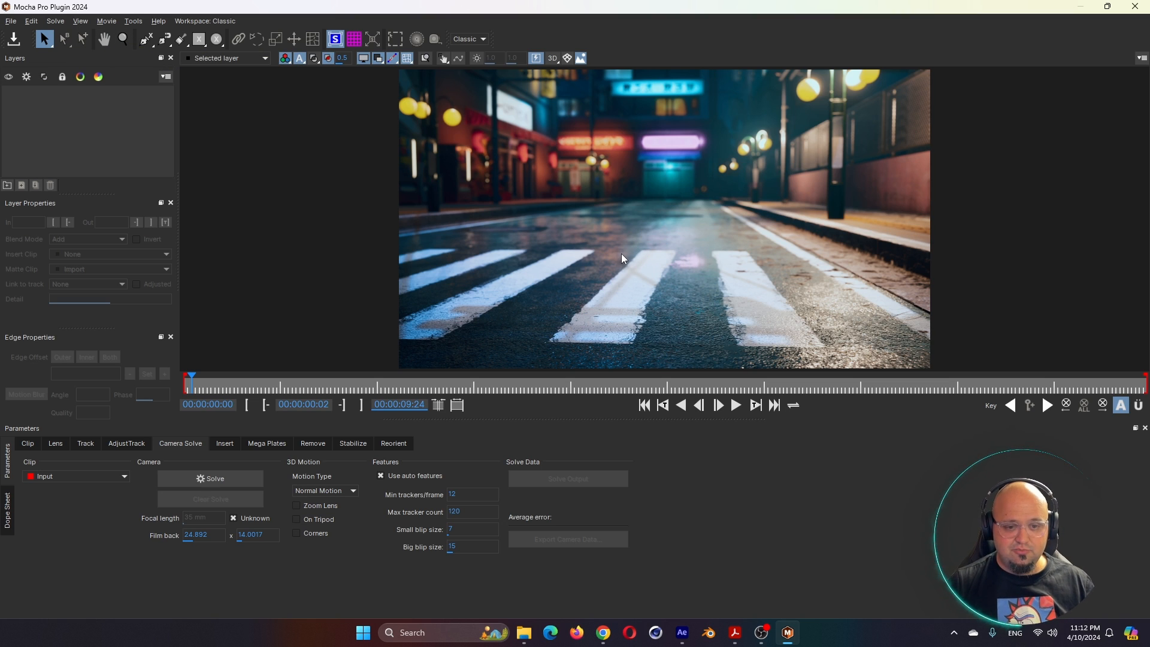
pyautogui.press('z')
pyautogui.moveTo(613, 254); pyautogui.dragTo(652, 218)
pyautogui.press('x')
pyautogui.scroll(5, 644, 228)
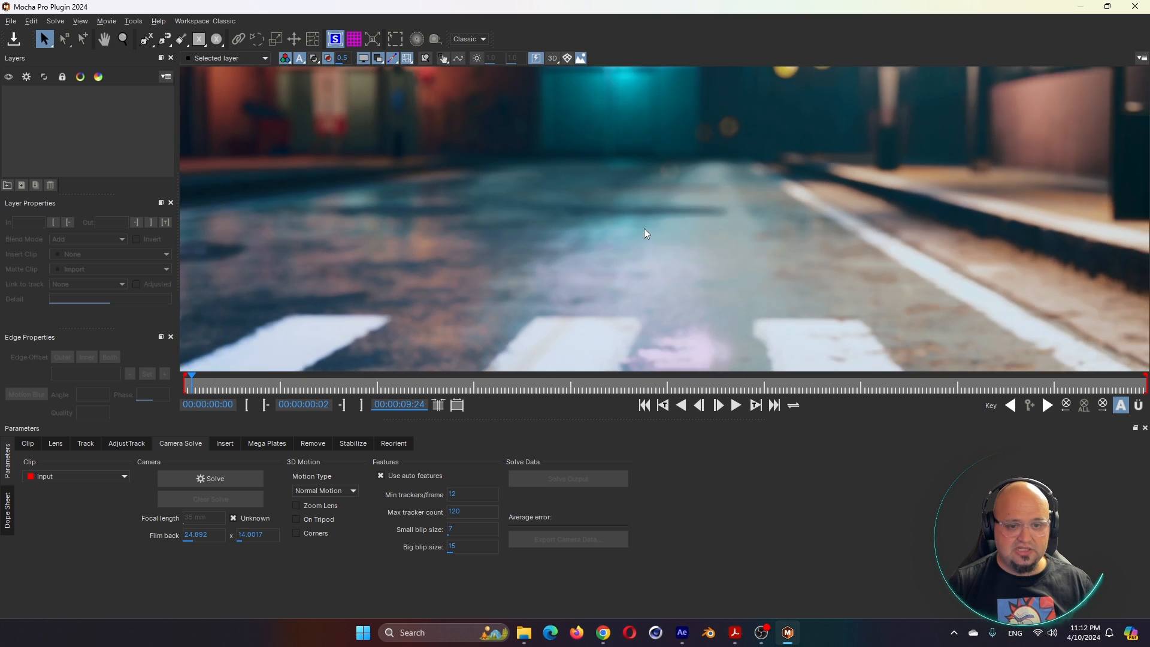
pyautogui.scroll(-3, 644, 228)
pyautogui.scroll(7, 644, 228)
pyautogui.scroll(-5, 645, 228)
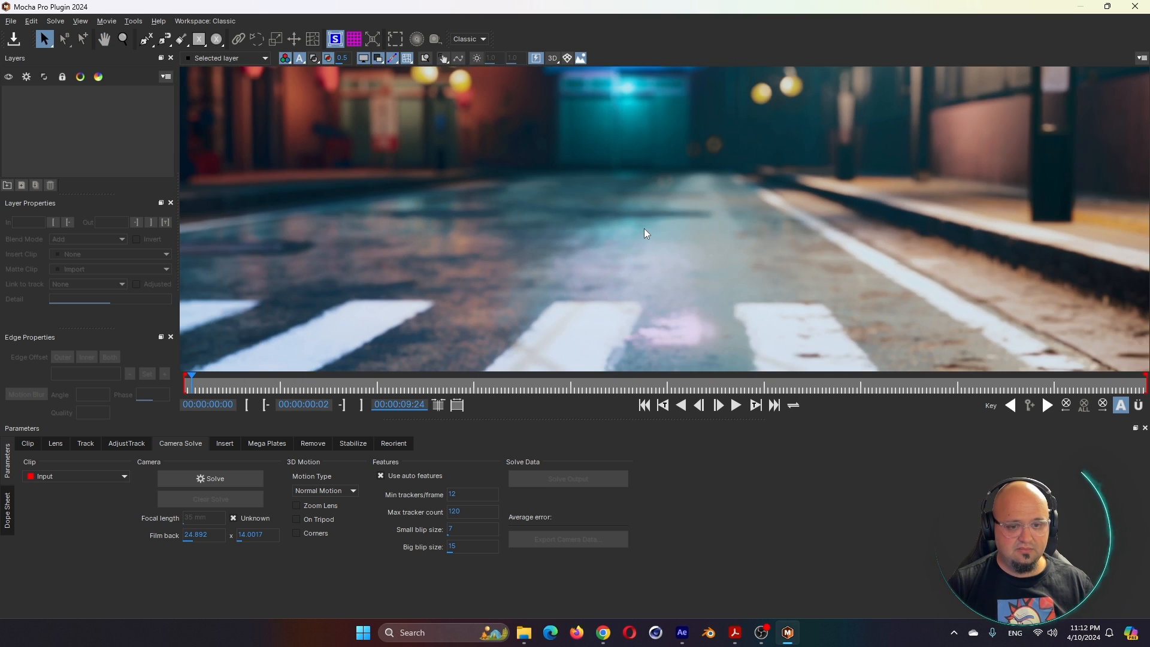
pyautogui.scroll(2, 644, 228)
pyautogui.scroll(2, 644, 229)
pyautogui.press('x')
pyautogui.moveTo(647, 231); pyautogui.dragTo(657, 202)
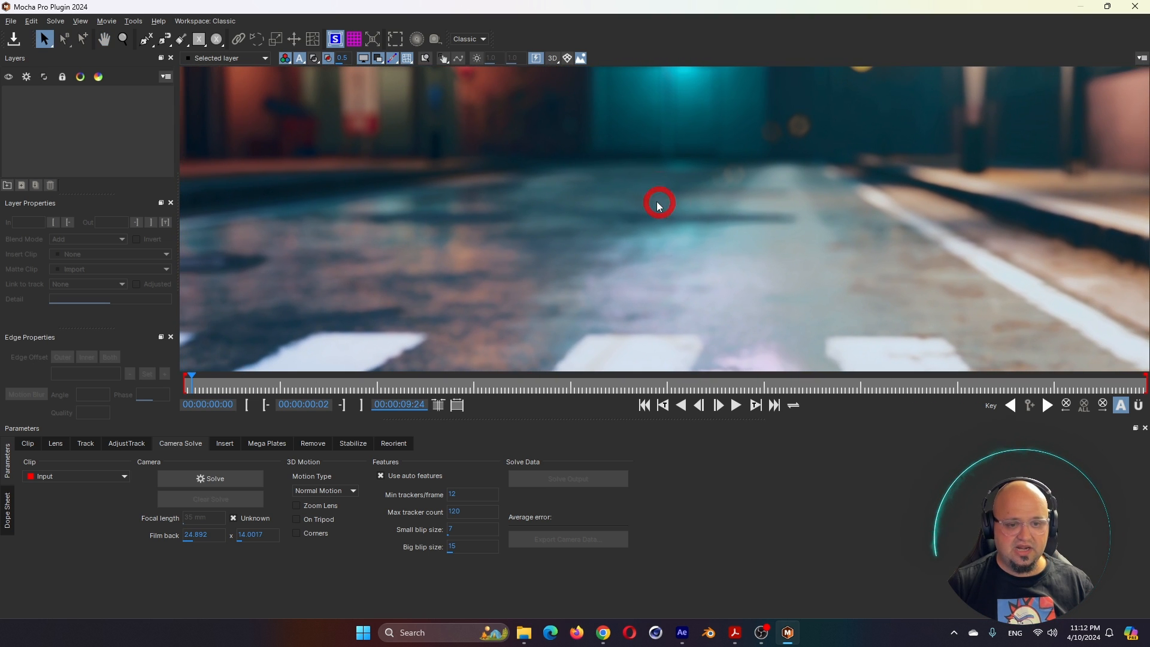
pyautogui.scroll(-2, 657, 202)
pyautogui.scroll(-2, 656, 200)
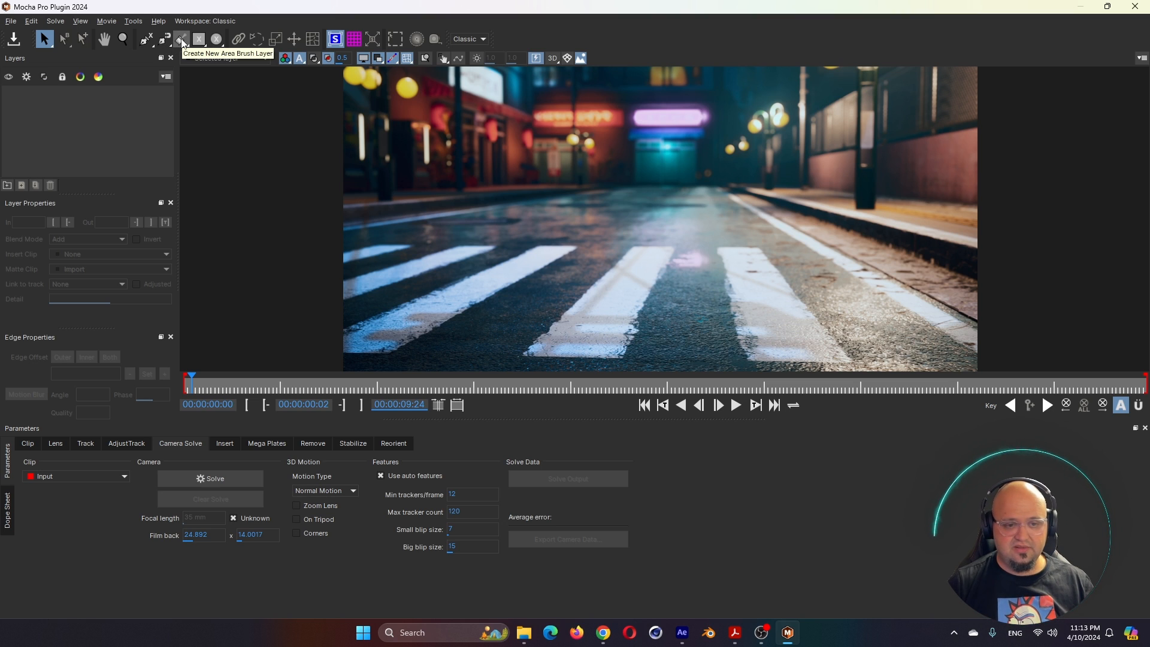
# Paint a new area brush layer along a crosswalk stripe with radius 30 and delete that layer.
pyautogui.click(181, 39)
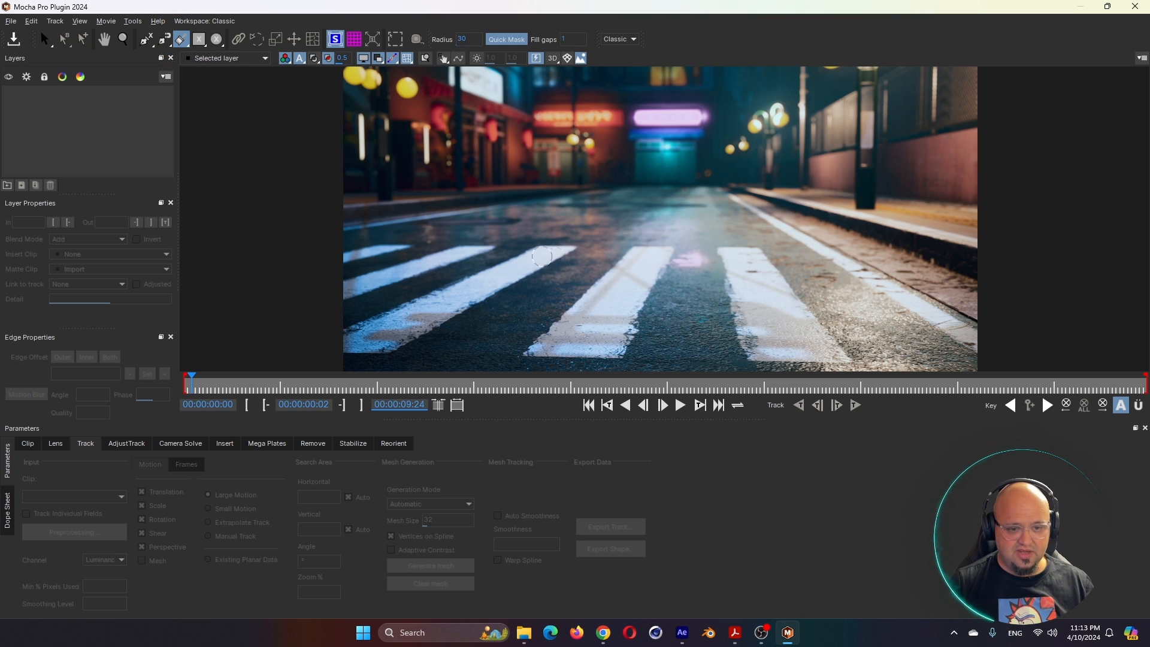
pyautogui.moveTo(471, 276)
pyautogui.mouseDown()
pyautogui.moveTo(537, 243)
pyautogui.moveTo(572, 249)
pyautogui.moveTo(478, 299)
pyautogui.mouseUp()
pyautogui.click(60, 40)
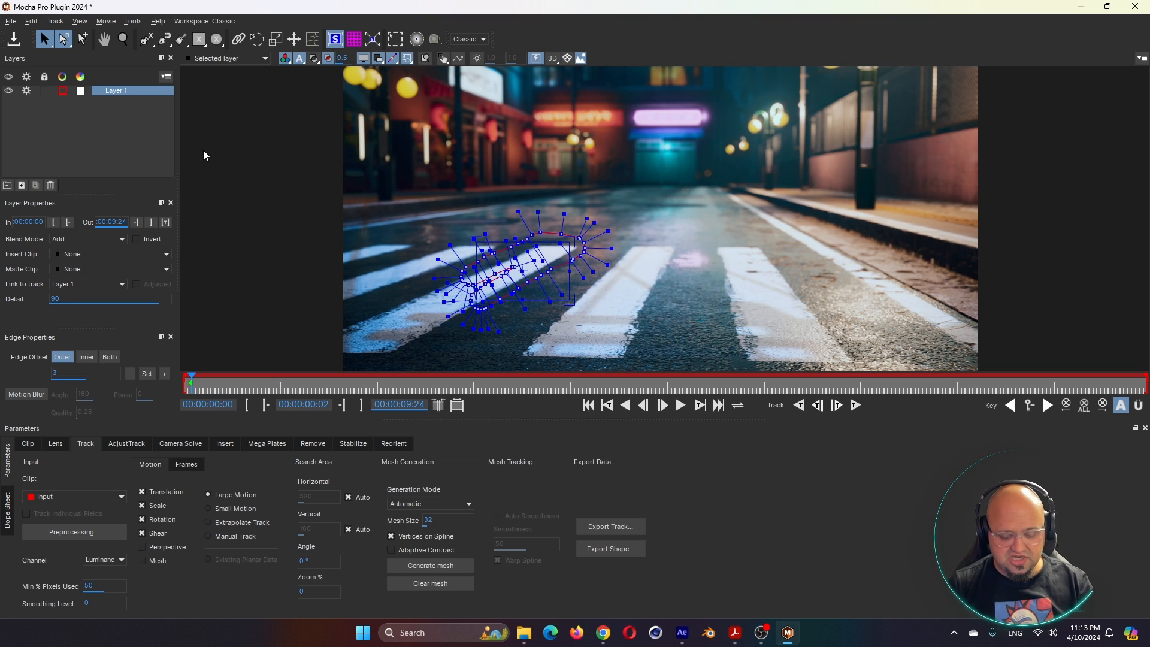
pyautogui.press('Delete')
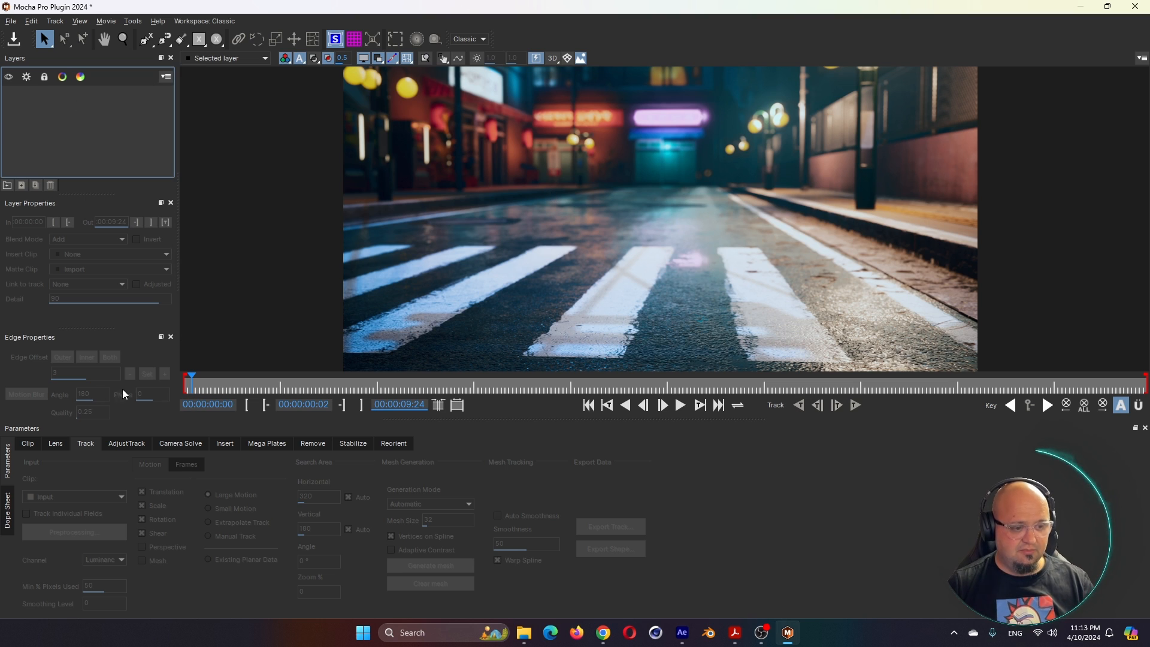
# In Camera Solve, keep the motion type at Normal Motion, set the max tracker count to 200 and solve the camera.
pyautogui.click(178, 443)
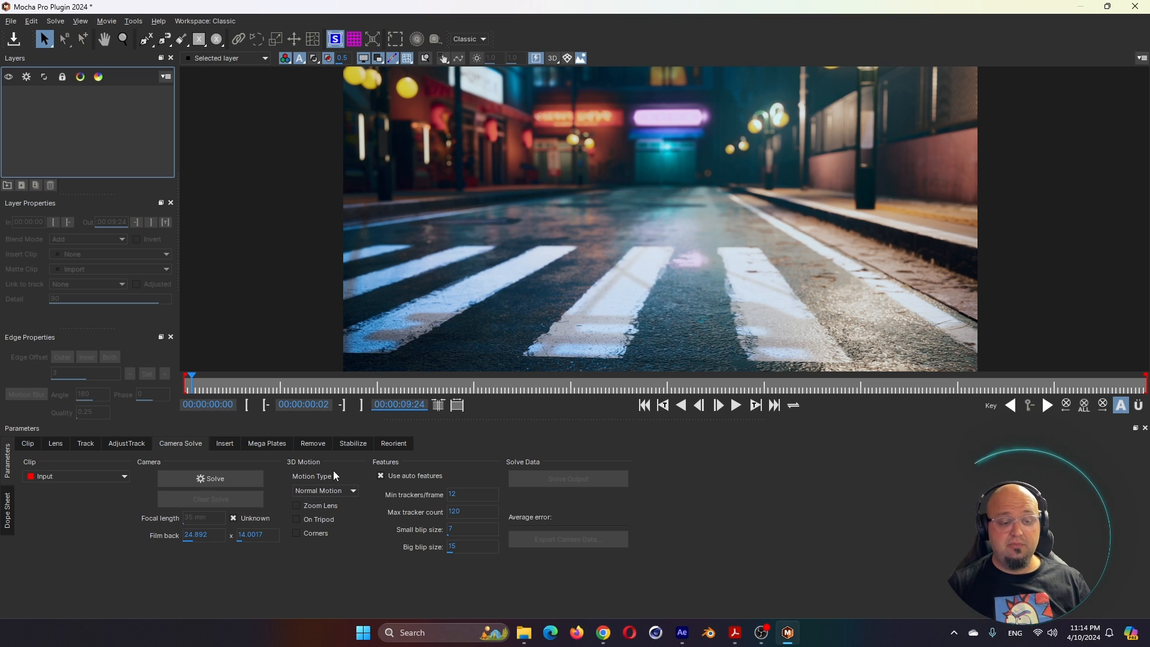
pyautogui.click(354, 490)
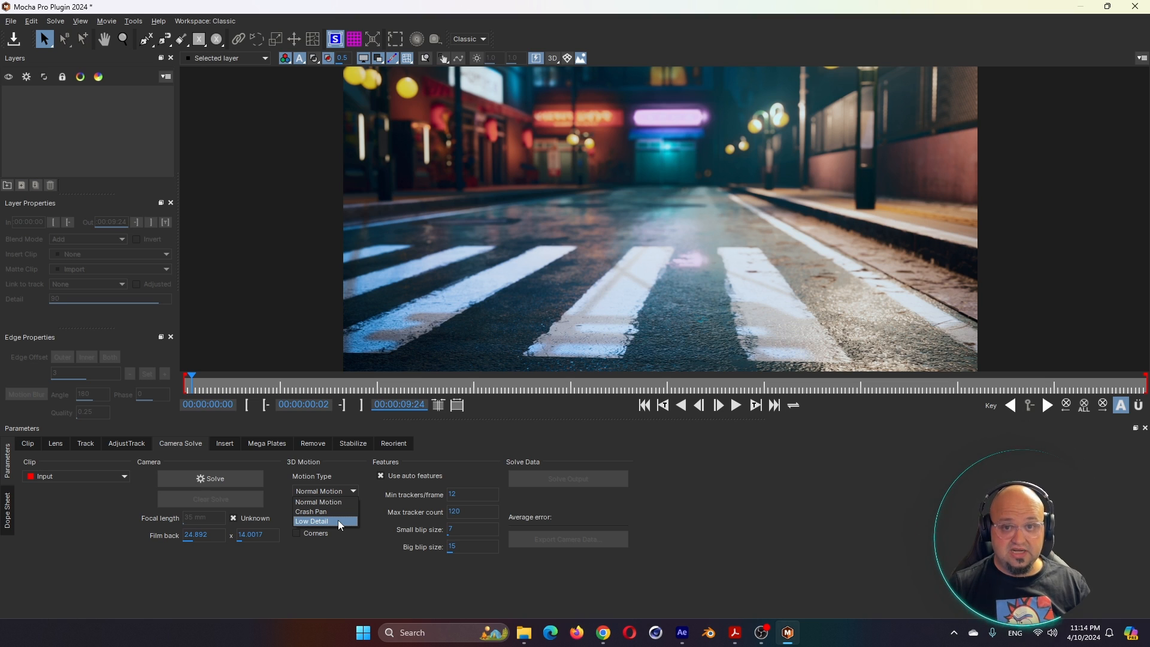
pyautogui.click(328, 505)
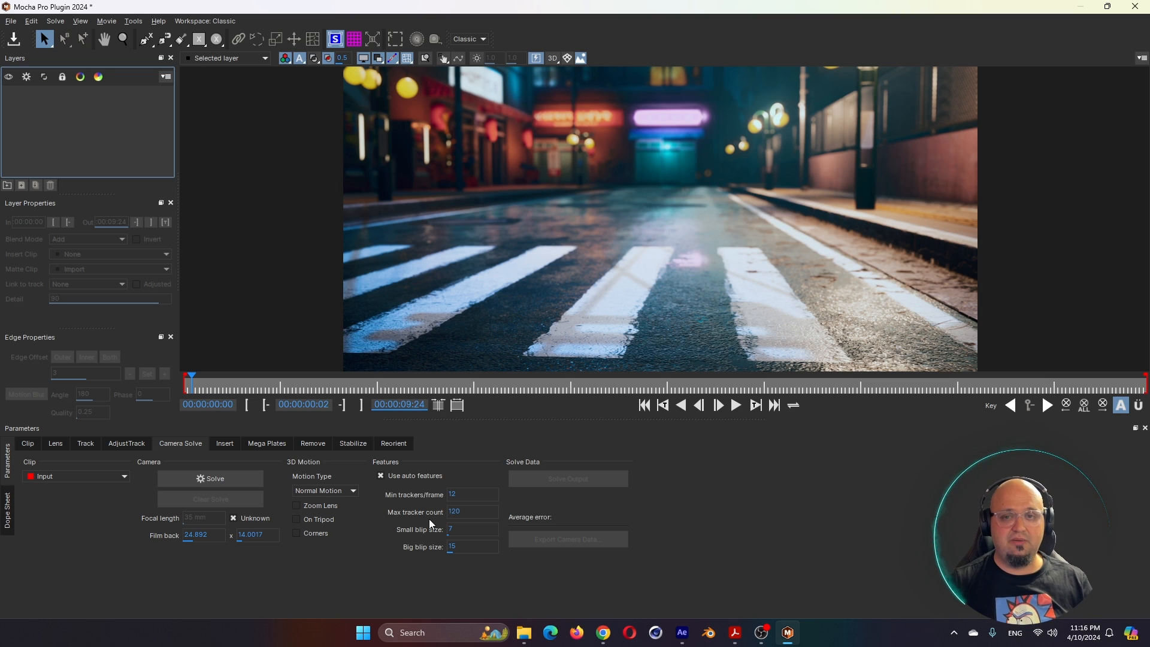
pyautogui.click(470, 510)
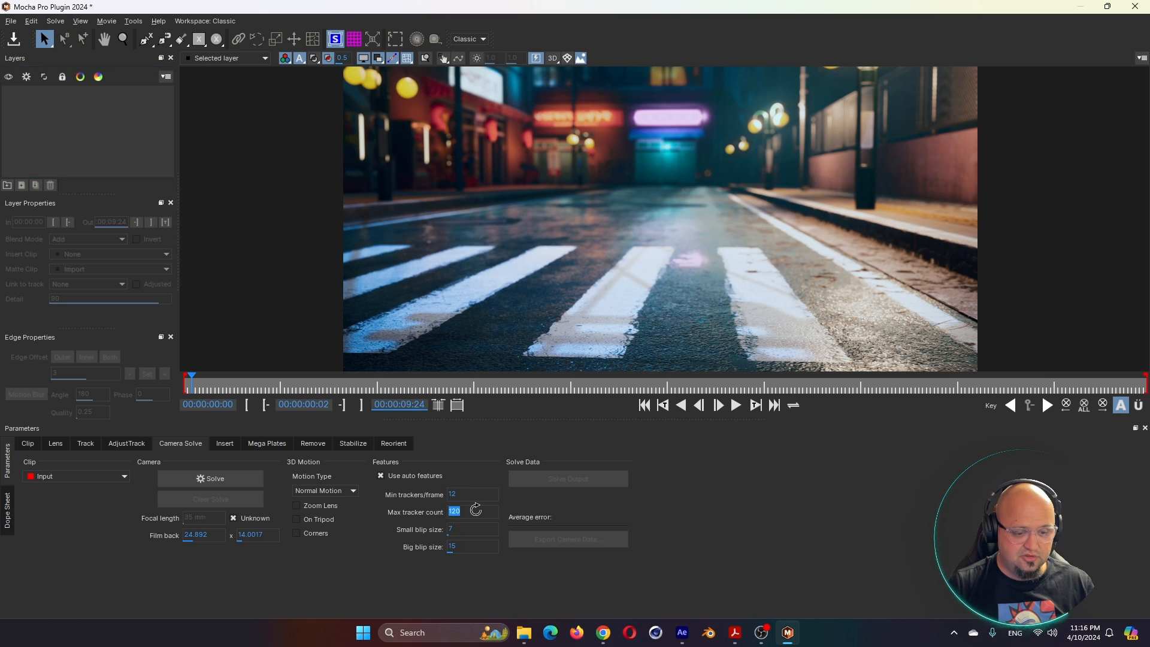
pyautogui.write('200')
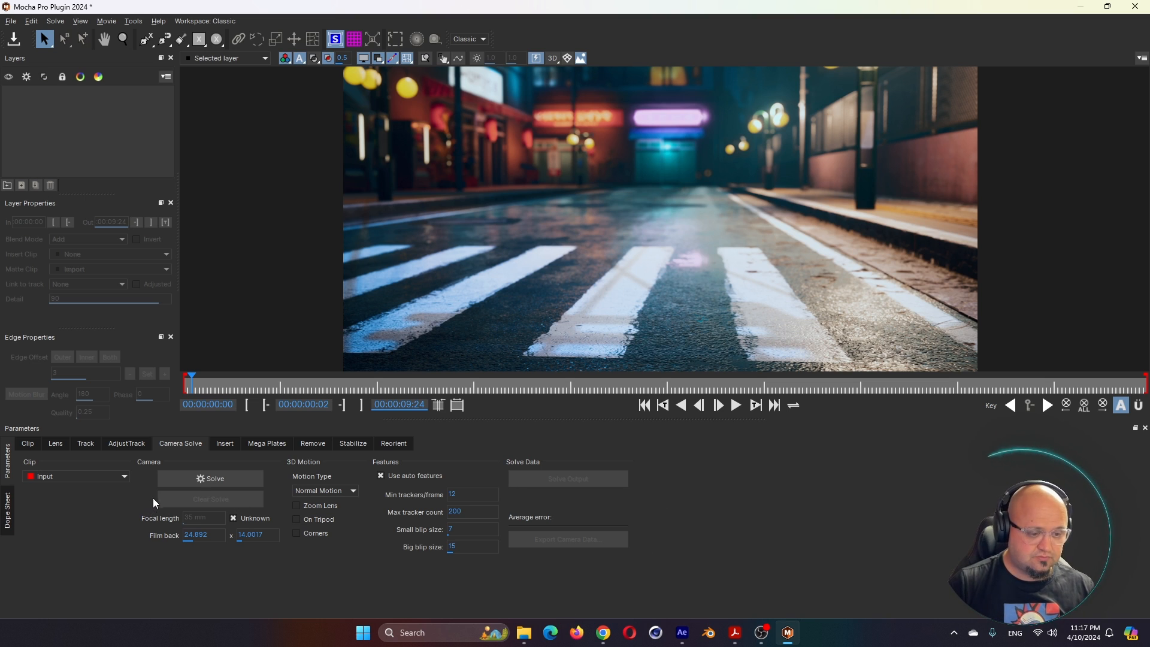
pyautogui.click(223, 481)
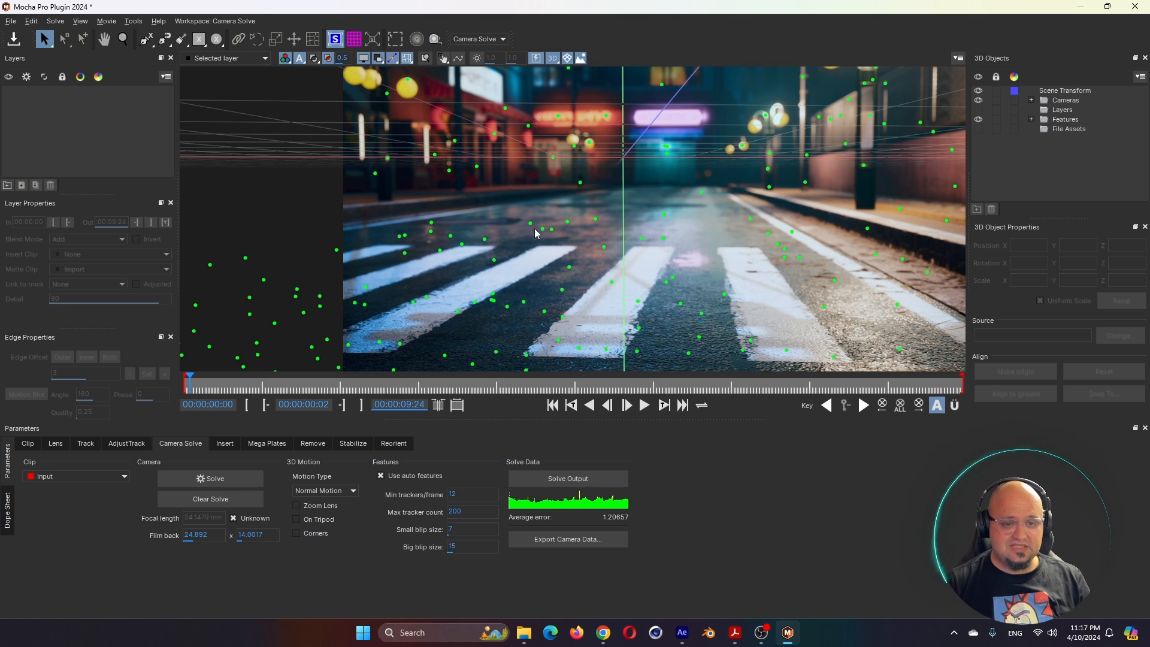
# Check the camera solve at several frames and align the scene to ground using the dense cluster of road feature points near the camera.
pyautogui.moveTo(190, 377)
pyautogui.mouseDown()
pyautogui.moveTo(958, 378)
pyautogui.moveTo(384, 378)
pyautogui.moveTo(484, 398)
pyautogui.moveTo(183, 395)
pyautogui.mouseUp()
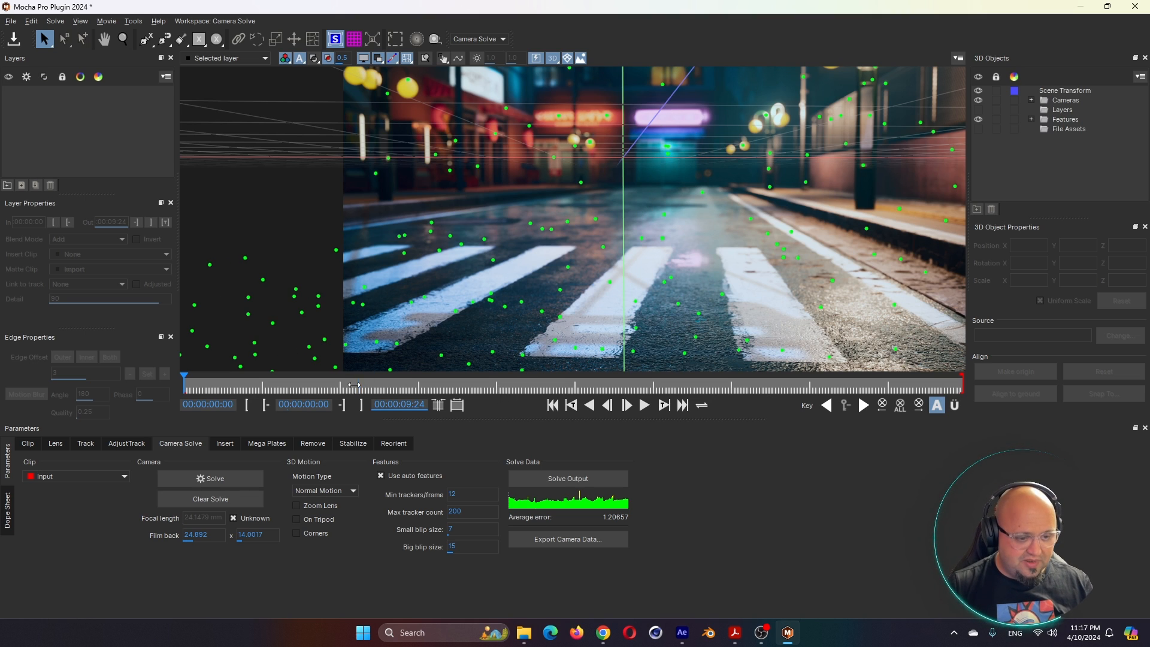
pyautogui.moveTo(354, 387); pyautogui.dragTo(183, 384)
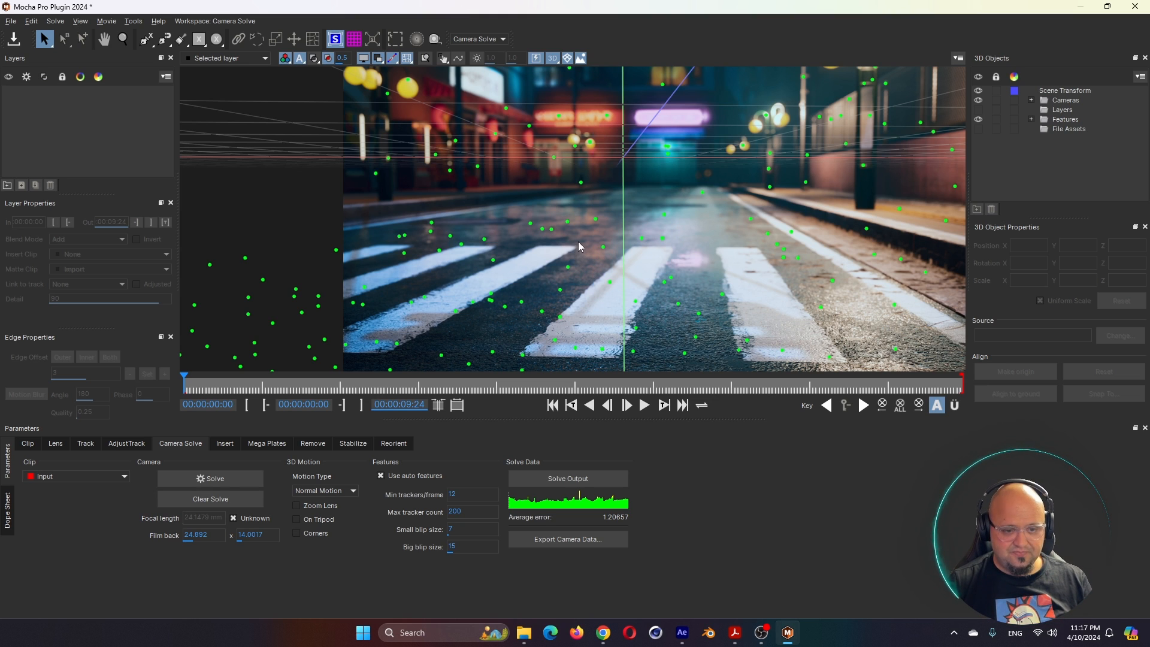
pyautogui.moveTo(580, 247); pyautogui.dragTo(392, 231)
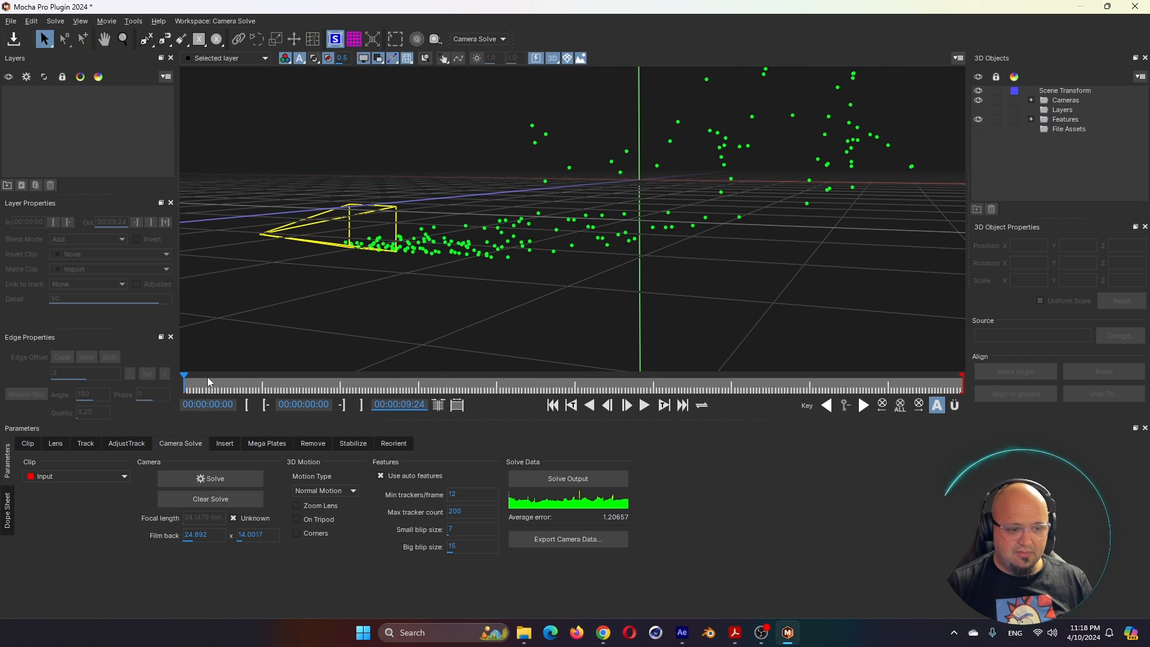
pyautogui.moveTo(207, 377); pyautogui.dragTo(233, 378)
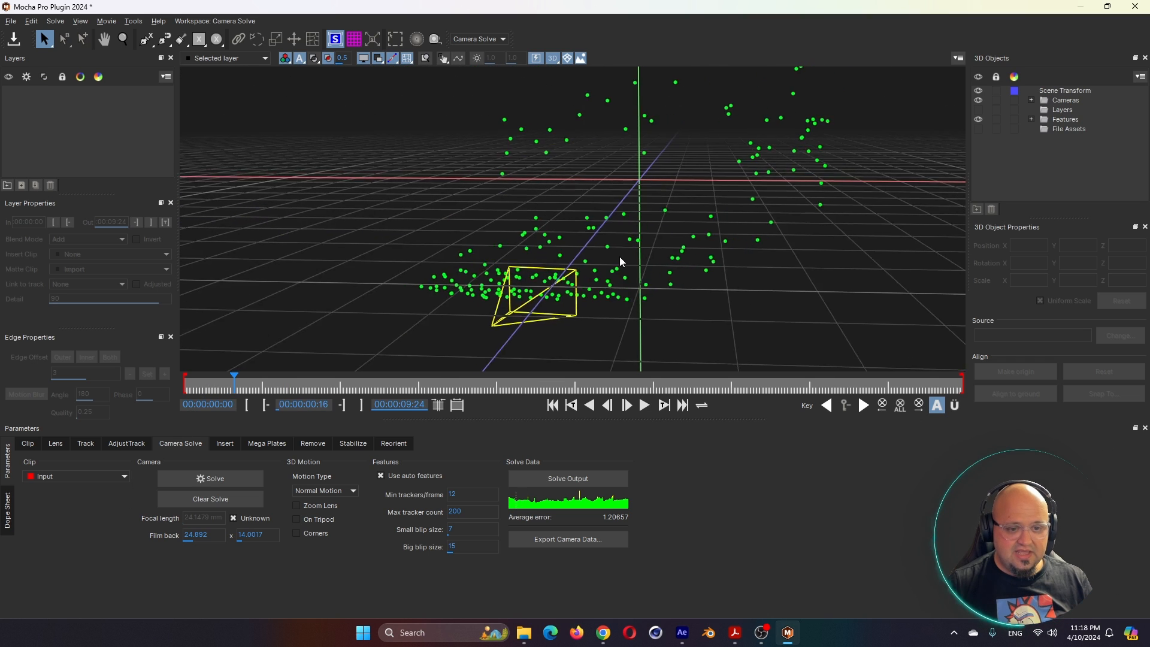
pyautogui.moveTo(619, 258); pyautogui.dragTo(997, 199)
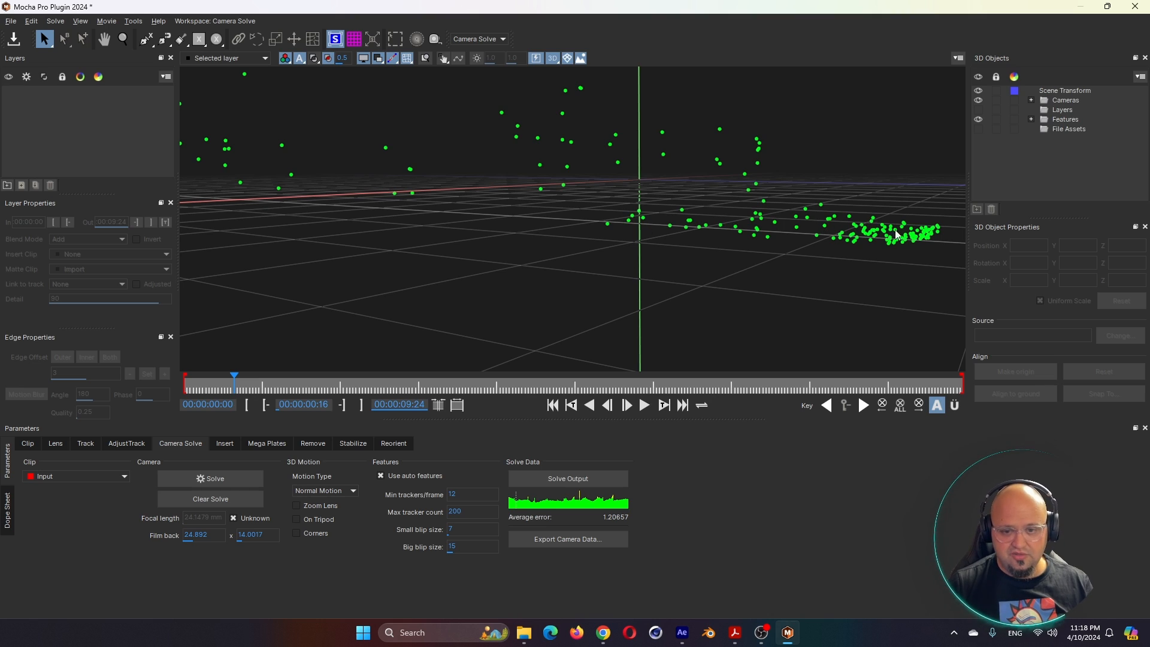
pyautogui.moveTo(893, 250); pyautogui.dragTo(892, 252)
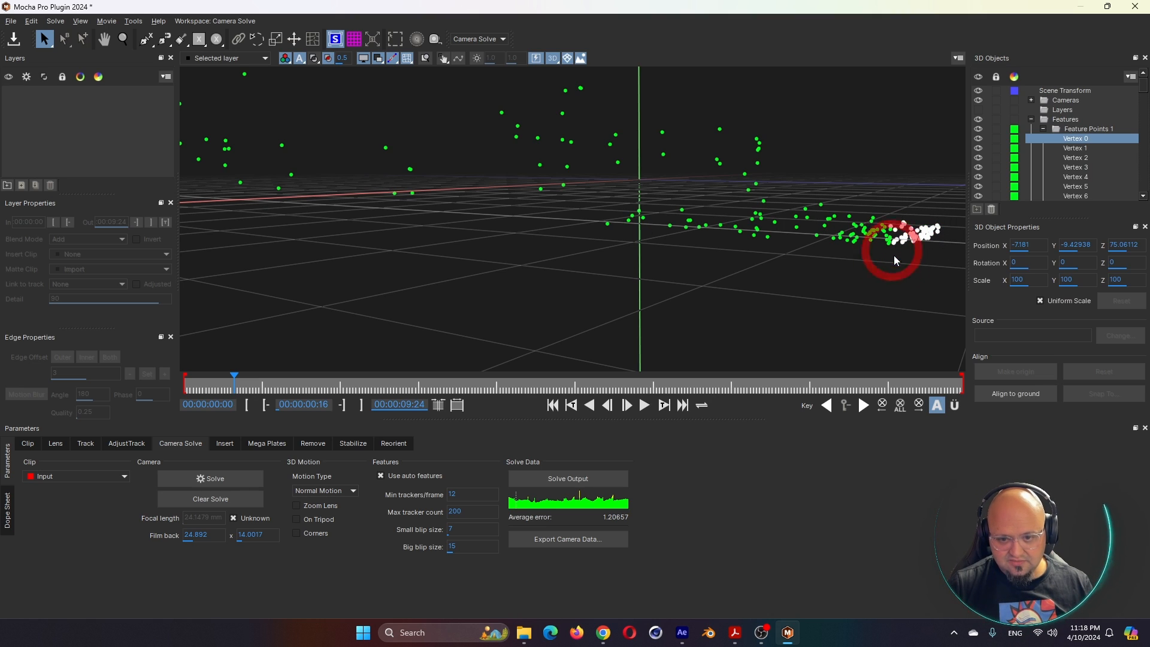
pyautogui.click(1007, 394)
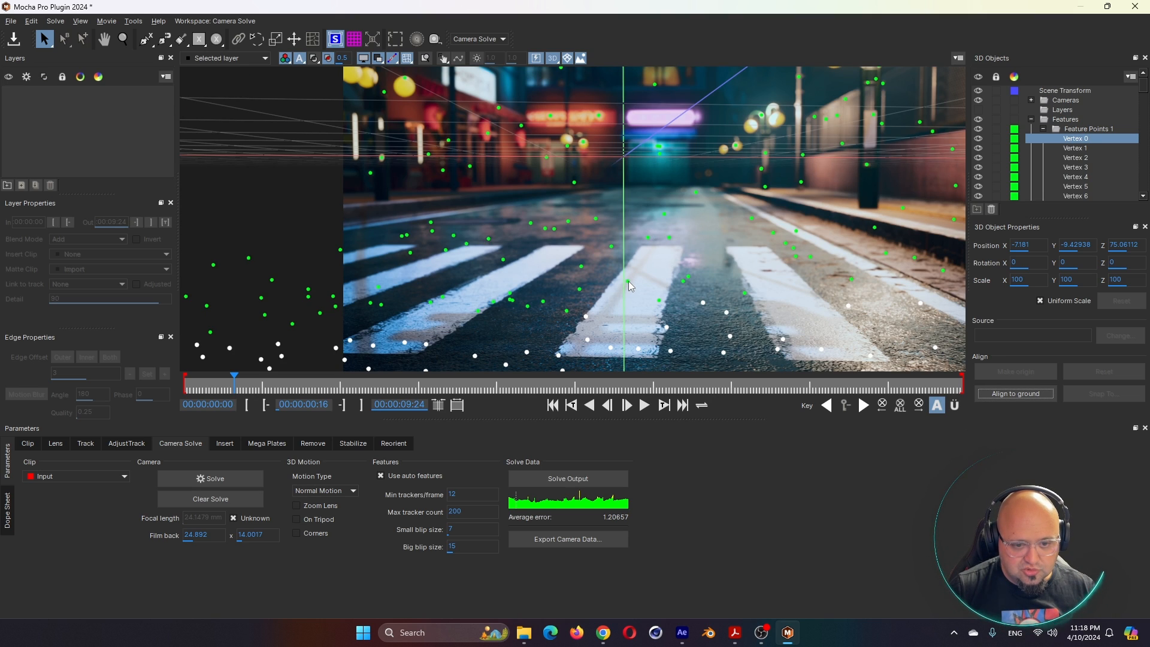
# Make a feature point on the asphalt between crosswalk stripes the origin, and at 00:00:05:08 reassign the origin to a point on a stripe's edge.
pyautogui.click(542, 303)
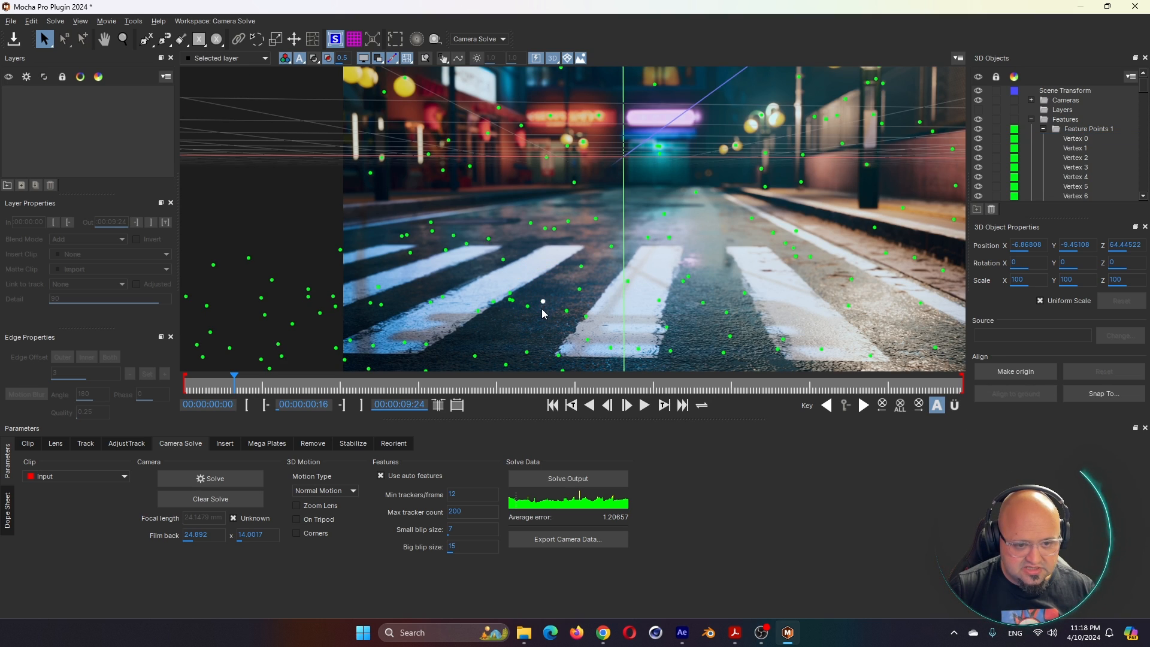
pyautogui.click(1004, 376)
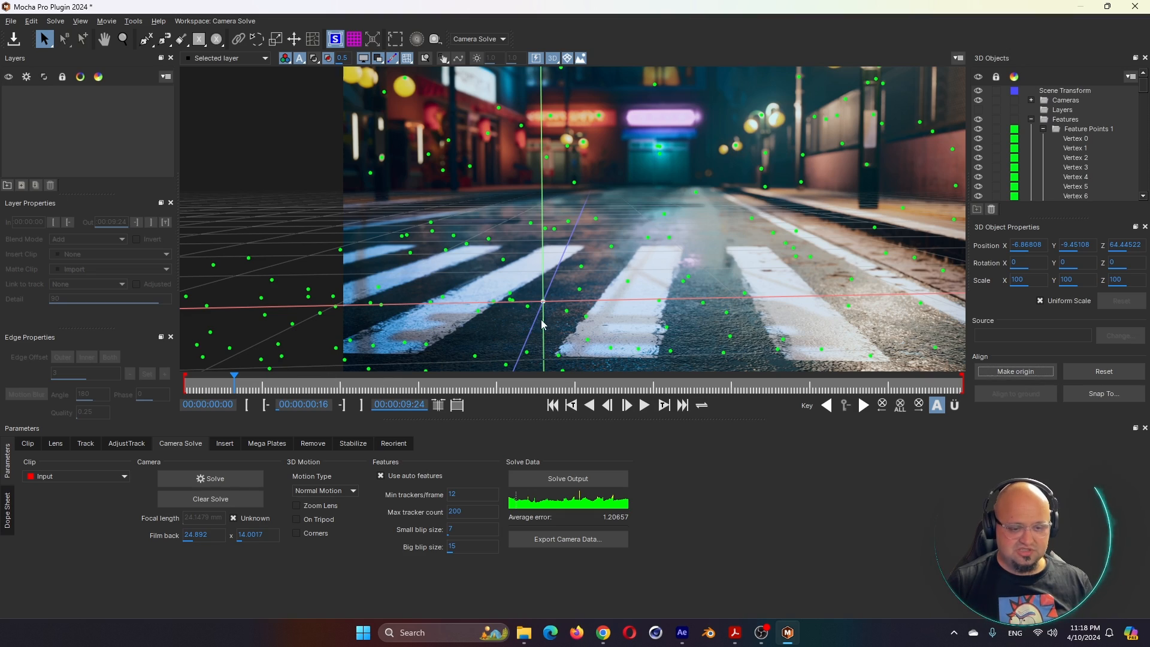
pyautogui.moveTo(369, 390); pyautogui.dragTo(611, 388)
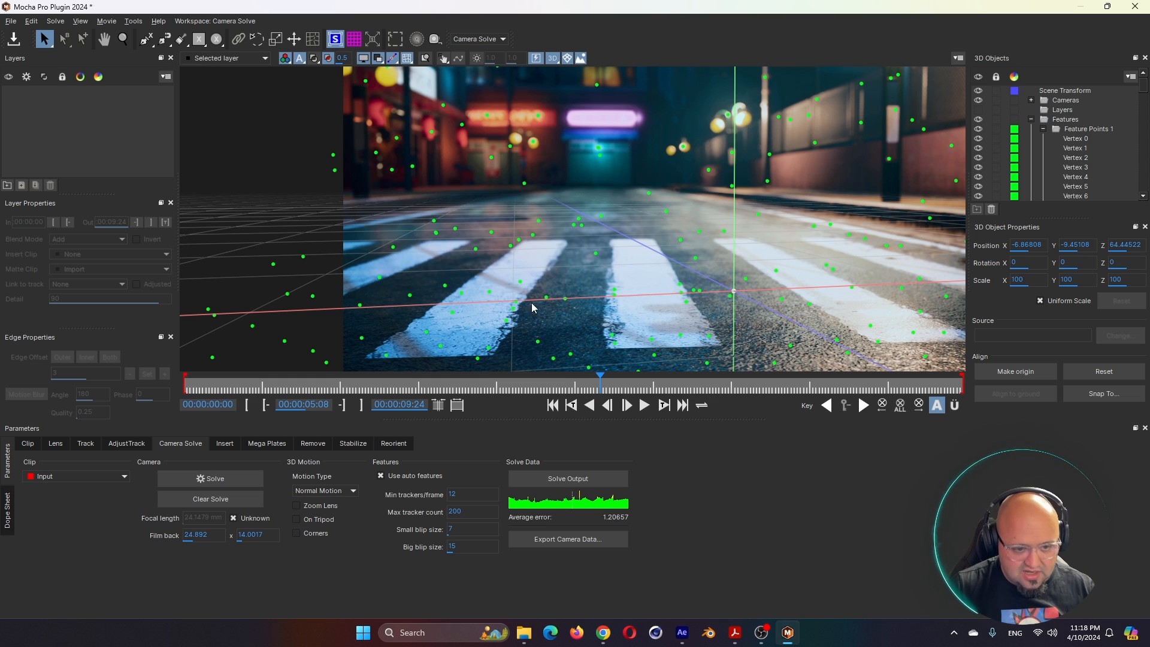
pyautogui.click(516, 304)
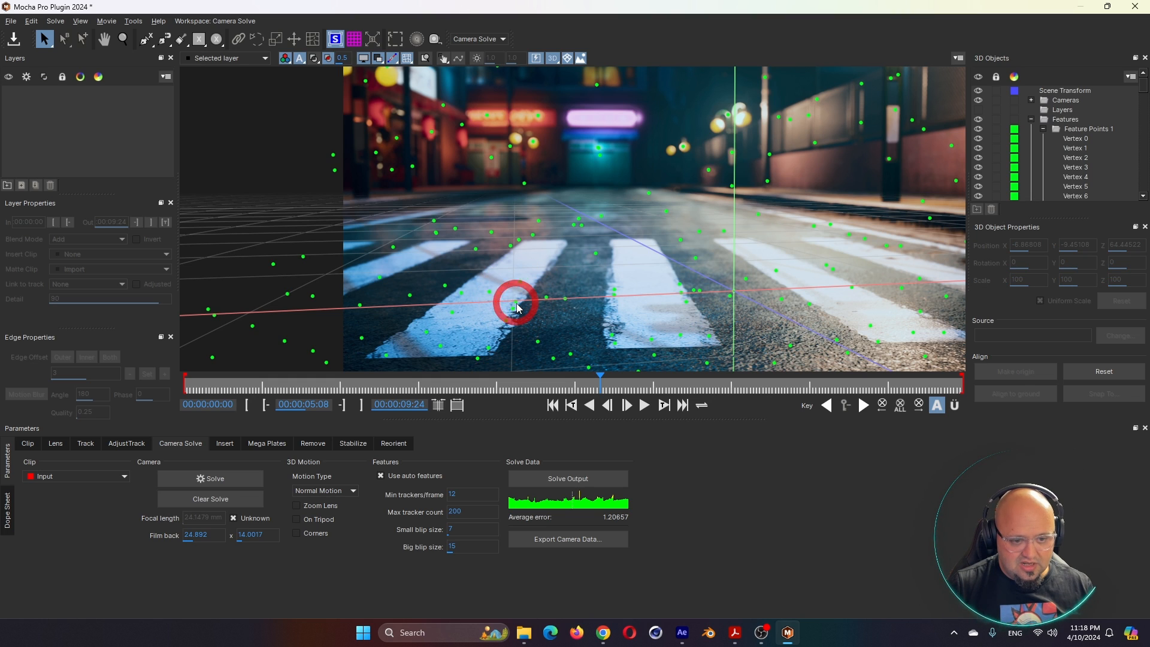
pyautogui.click(1018, 372)
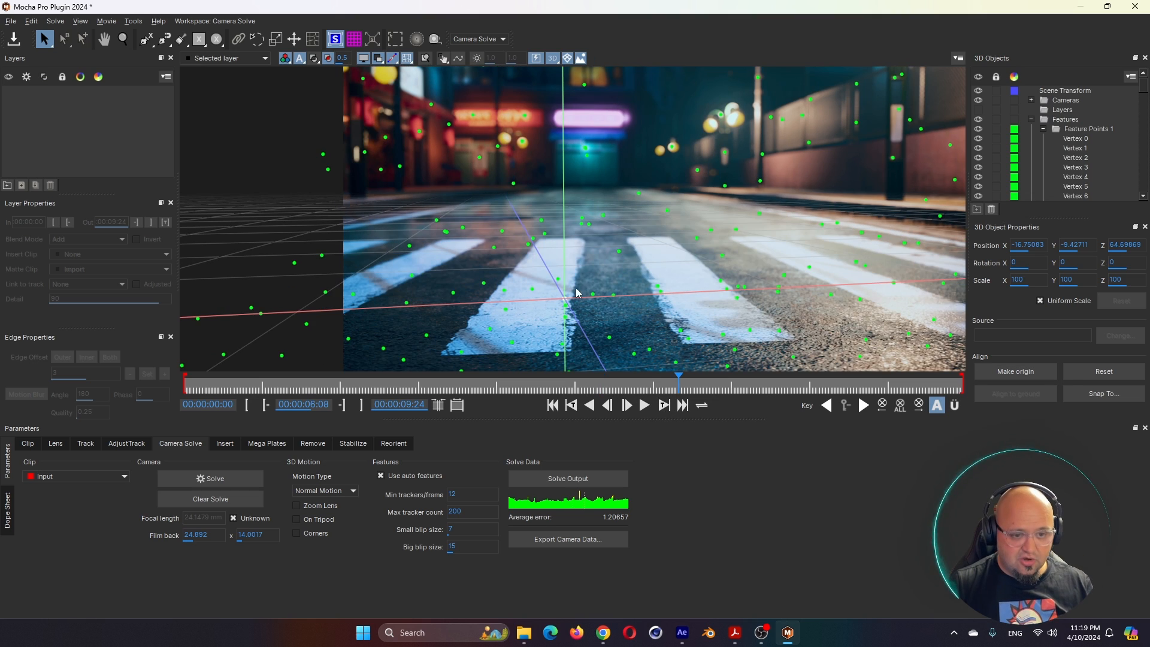
# Undo a trial X rotation of the Scene Transform and set its Y rotation to 7.73208.
pyautogui.click(1058, 91)
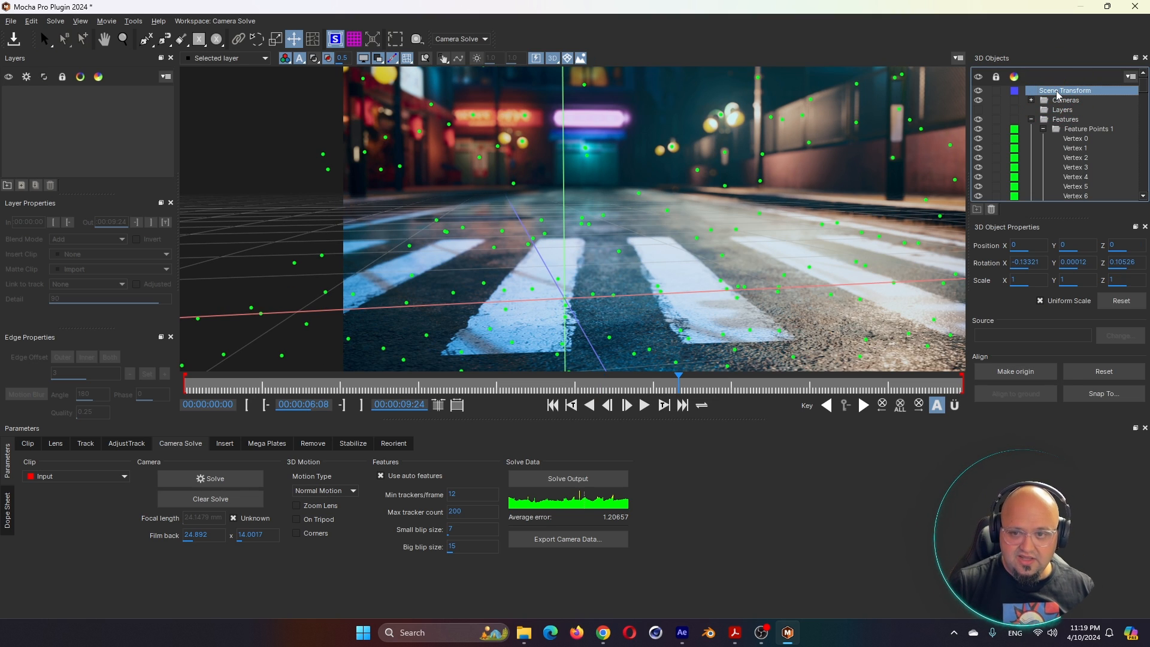
pyautogui.moveTo(1027, 264); pyautogui.dragTo(1085, 272)
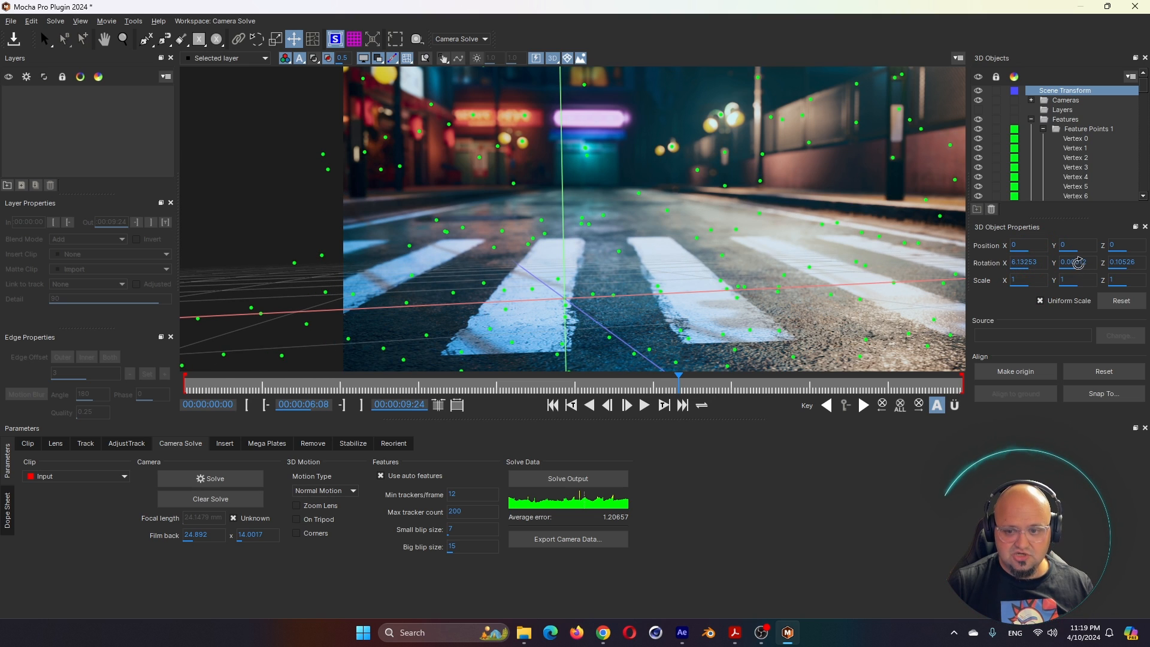
pyautogui.hotkey('ctrl', 'z')
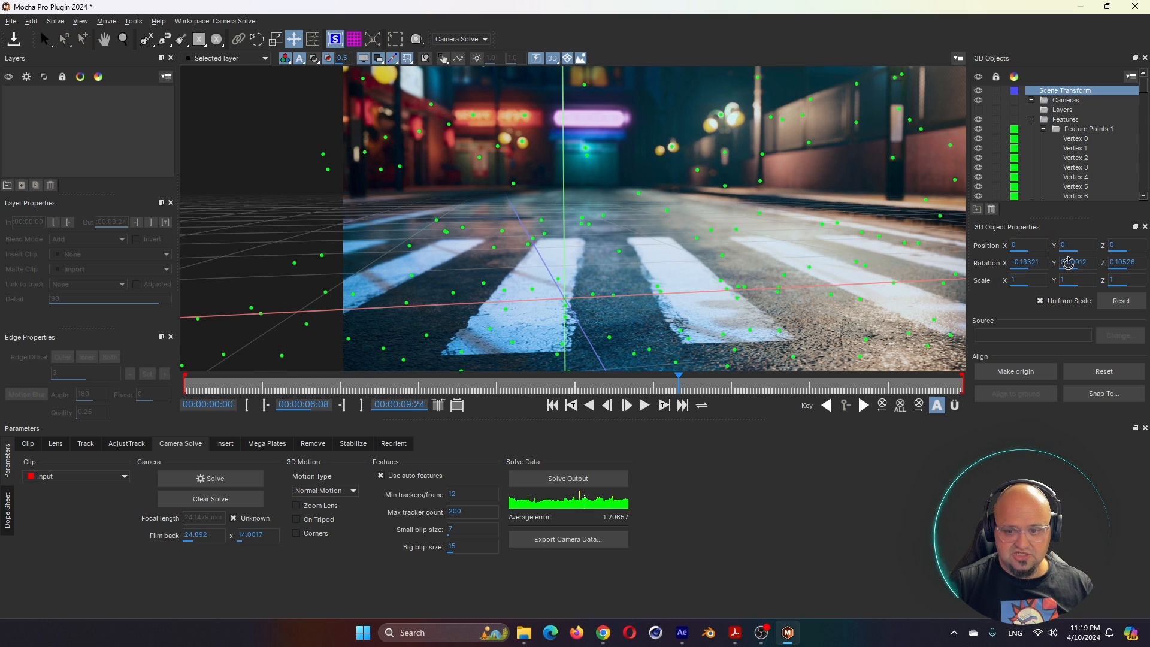
pyautogui.moveTo(1078, 264); pyautogui.dragTo(1071, 265)
# Examine how the ground grid and origin hold across the clip, and read the end of the solver output.
pyautogui.moveTo(677, 383); pyautogui.dragTo(534, 383)
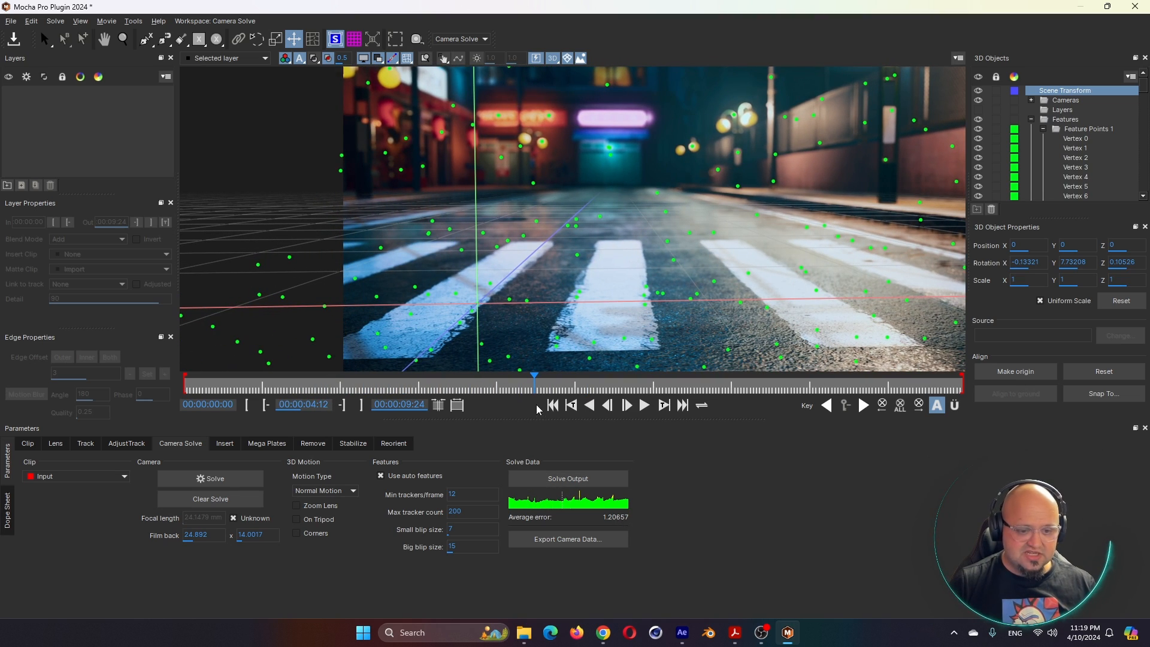
pyautogui.moveTo(537, 384); pyautogui.dragTo(901, 384)
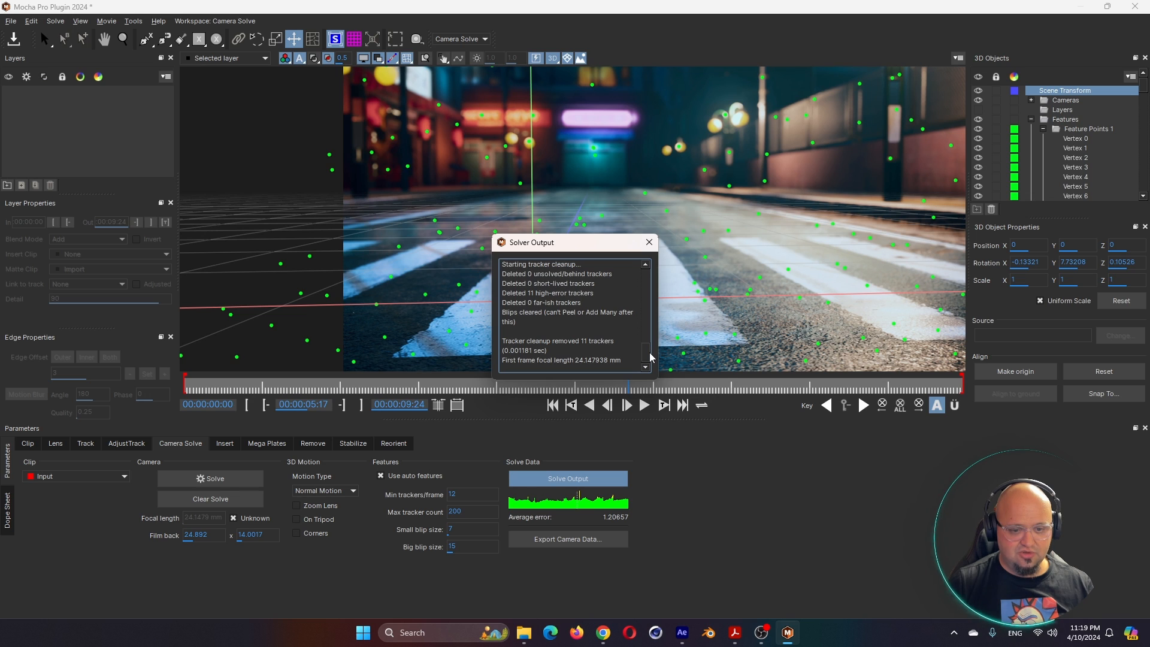
pyautogui.moveTo(650, 353)
pyautogui.mouseDown()
pyautogui.moveTo(653, 281)
pyautogui.moveTo(650, 359)
pyautogui.mouseUp()
pyautogui.click(648, 241)
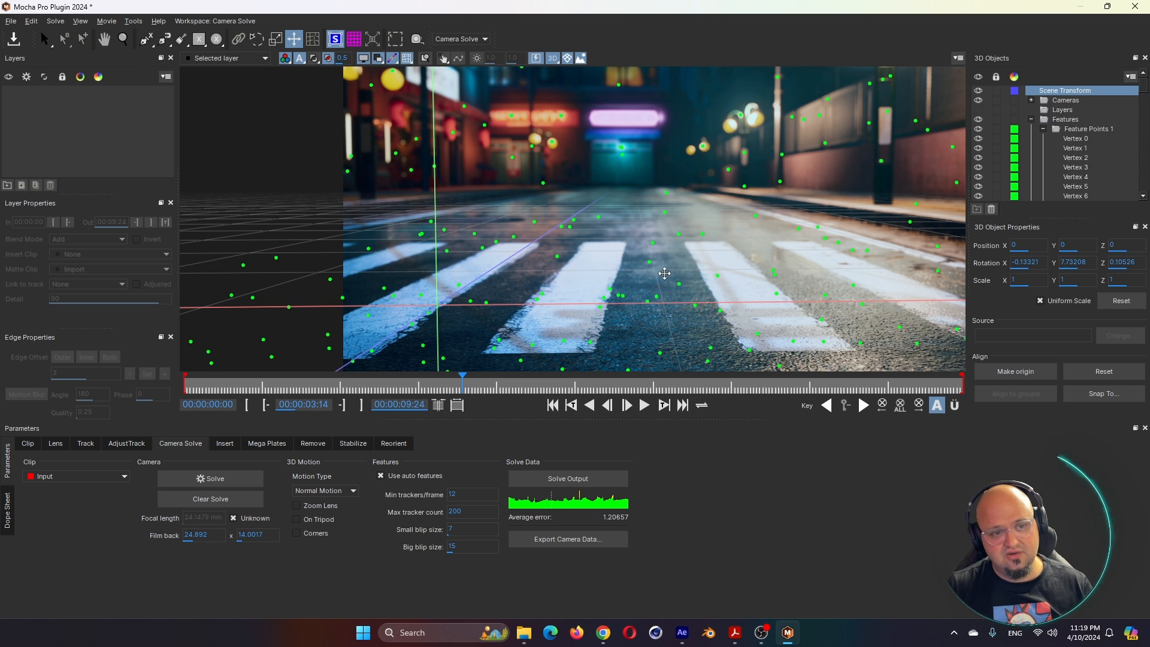
pyautogui.click(825, 385)
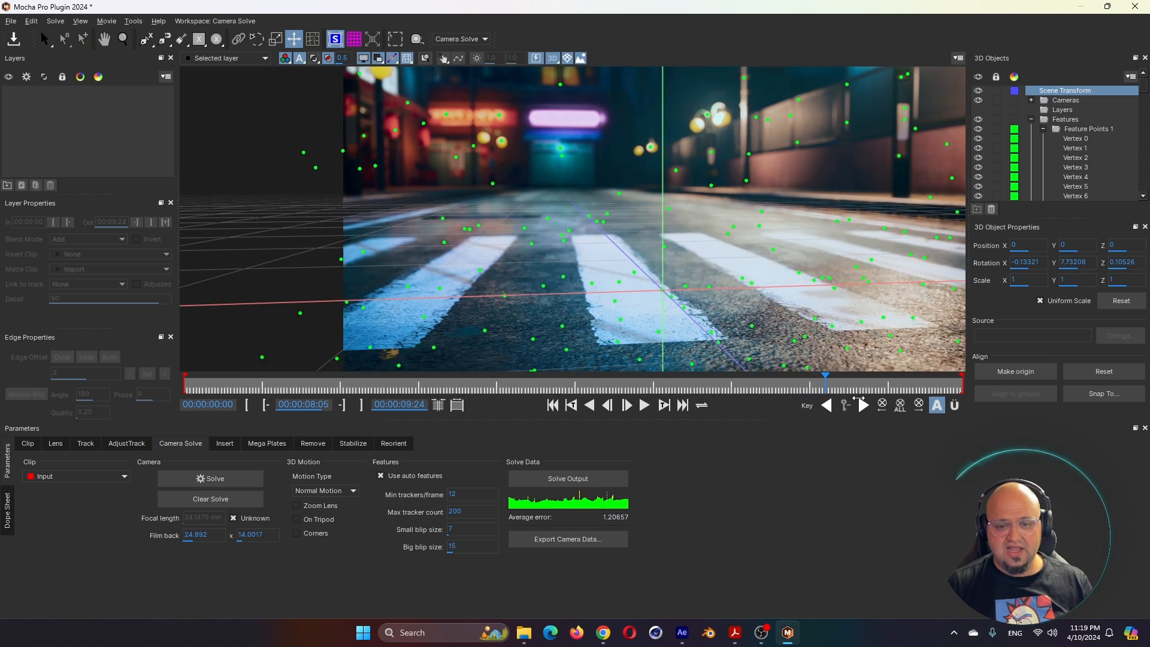
pyautogui.moveTo(858, 389); pyautogui.dragTo(563, 373)
pyautogui.press('space')
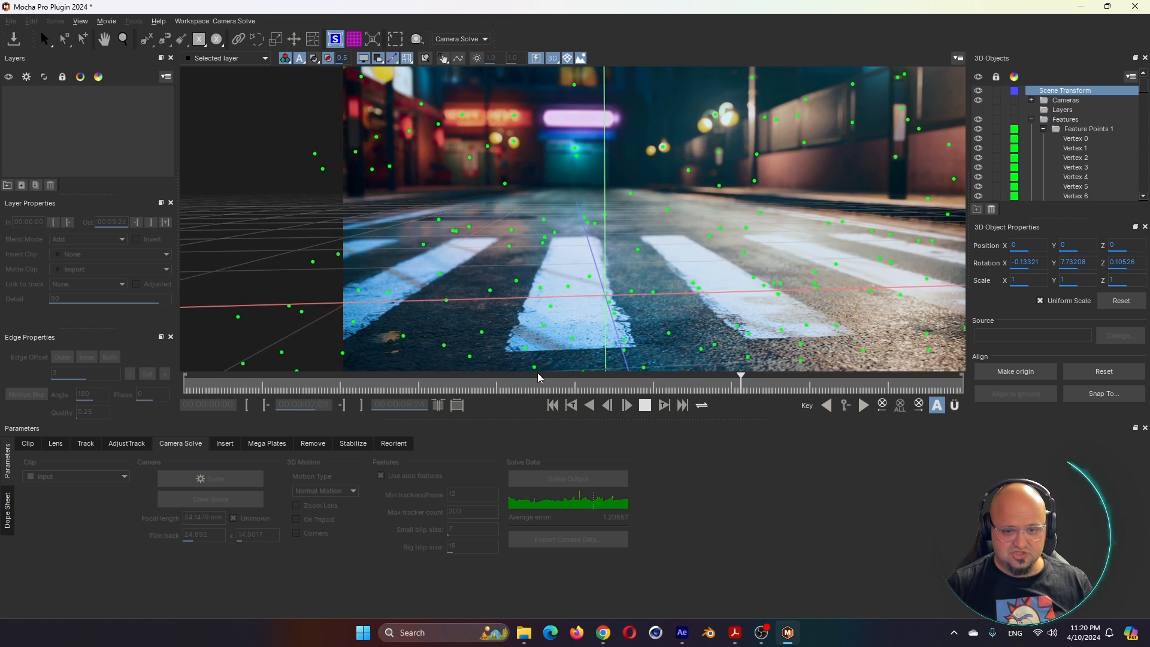
pyautogui.press('space')
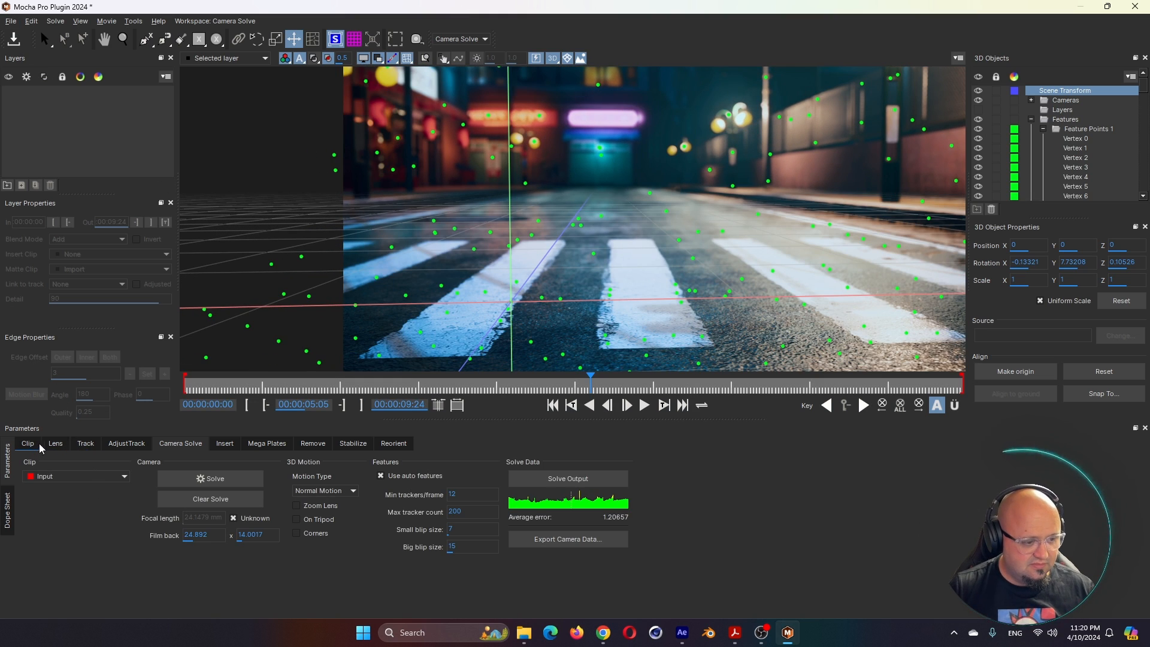
# Return to the Track module and, on the first frame, draw a four-point spline around the near part of the middle crosswalk stripe.
pyautogui.click(83, 446)
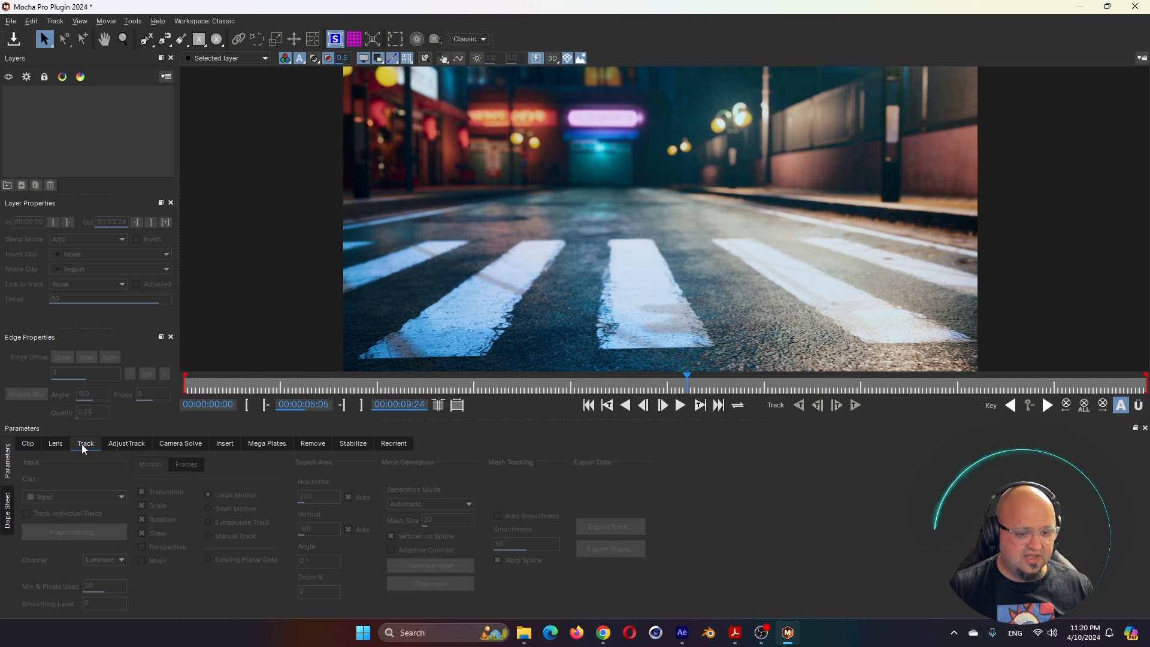
pyautogui.moveTo(496, 387); pyautogui.dragTo(154, 373)
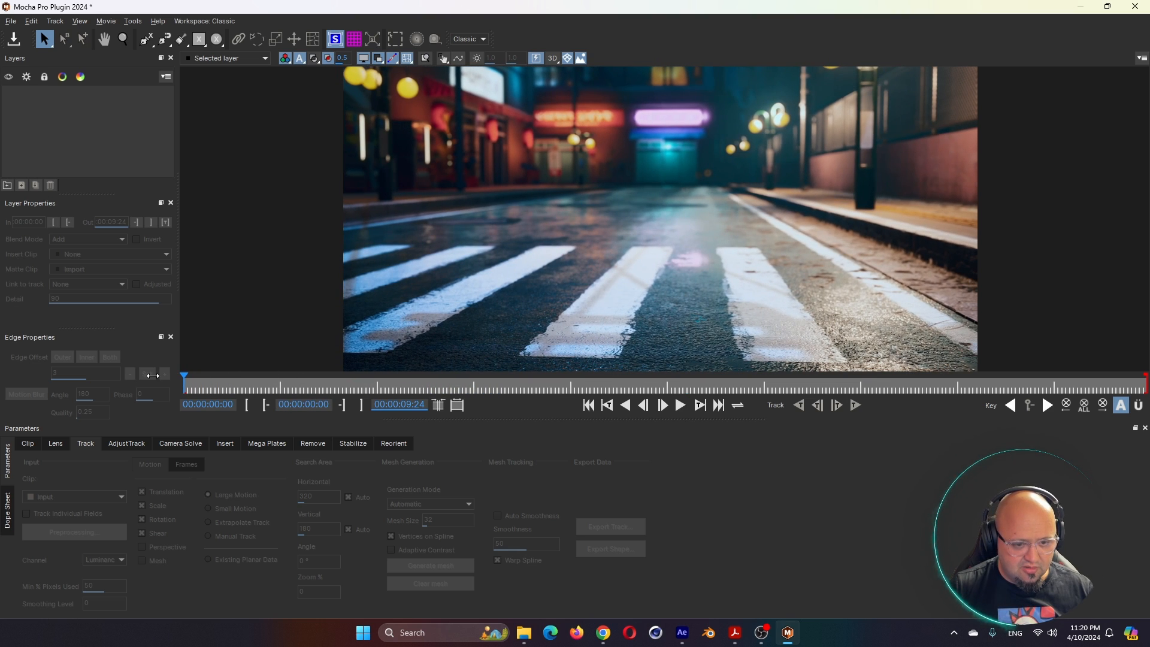
pyautogui.click(148, 42)
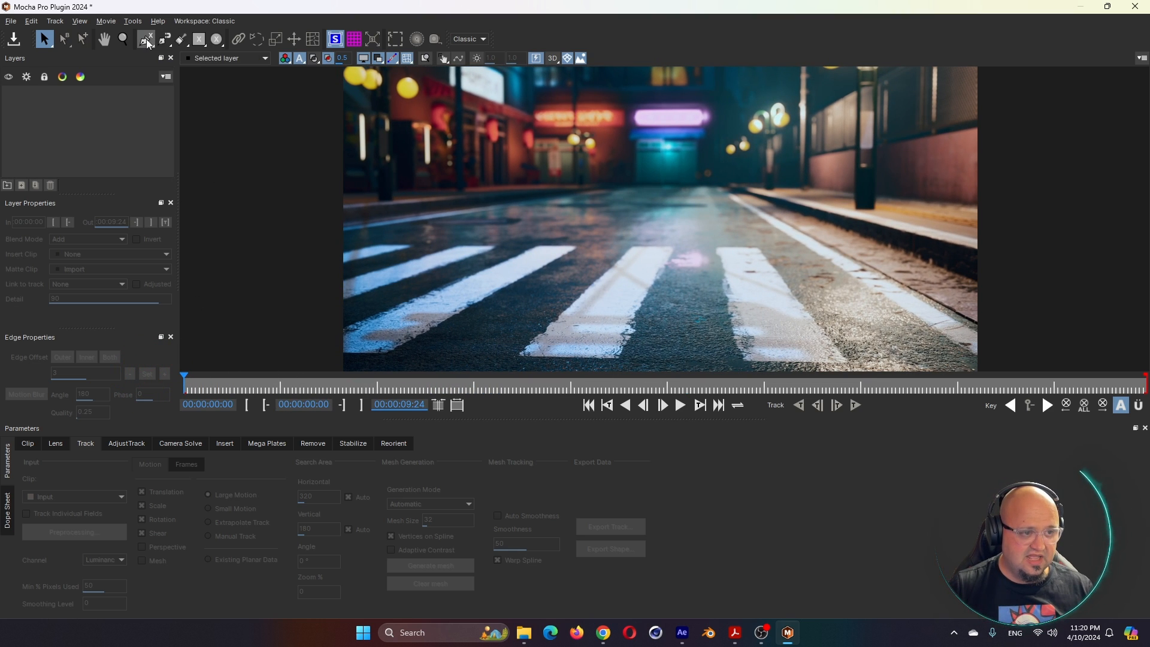
pyautogui.click(517, 352)
pyautogui.click(589, 287)
pyautogui.click(650, 287)
pyautogui.click(620, 359)
pyautogui.rightClick(620, 361)
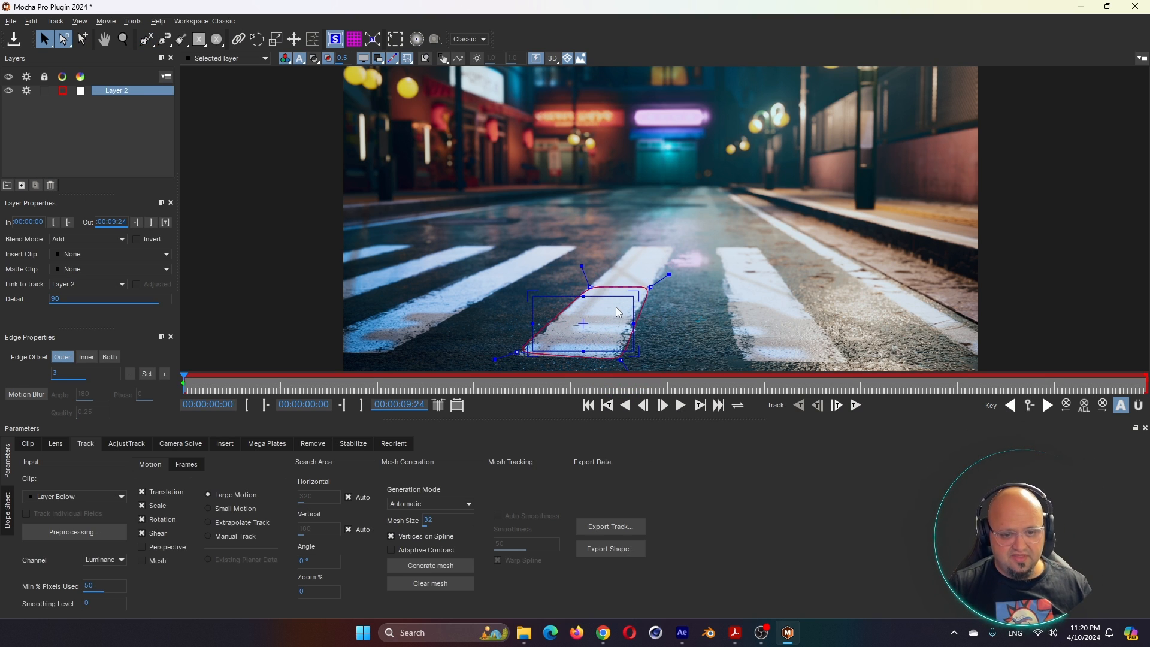
# Track the stripe layer forward with Perspective enabled and set its out point at 00:00:06:15.
pyautogui.click(164, 549)
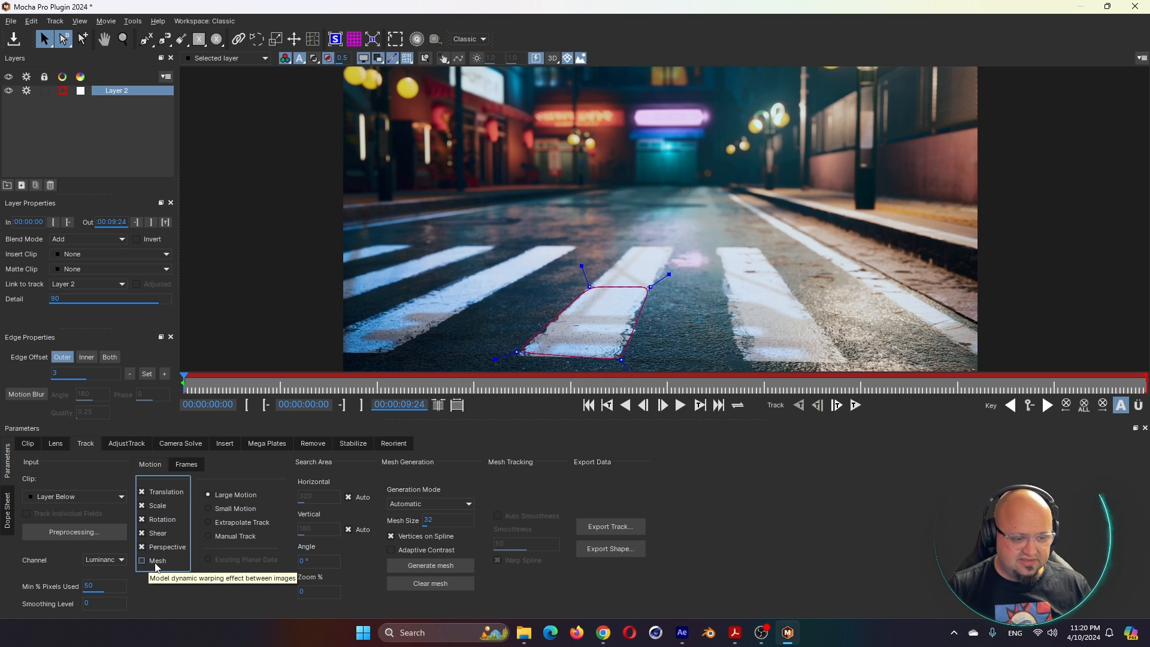
pyautogui.click(856, 407)
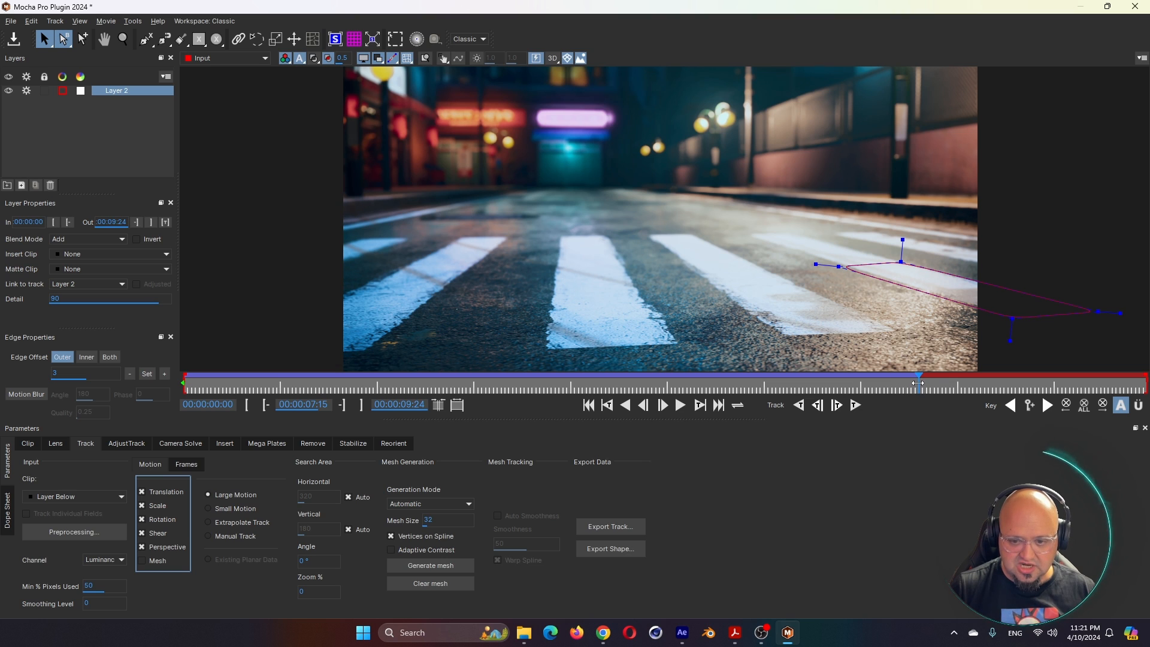
pyautogui.moveTo(917, 384); pyautogui.dragTo(822, 384)
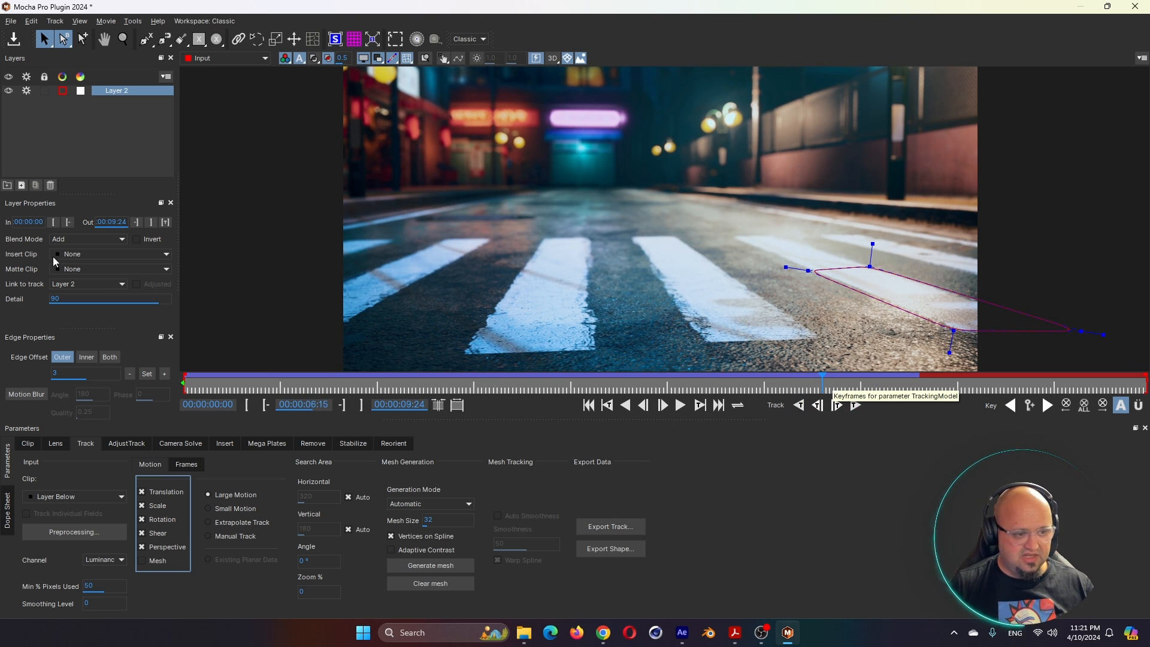
pyautogui.click(149, 223)
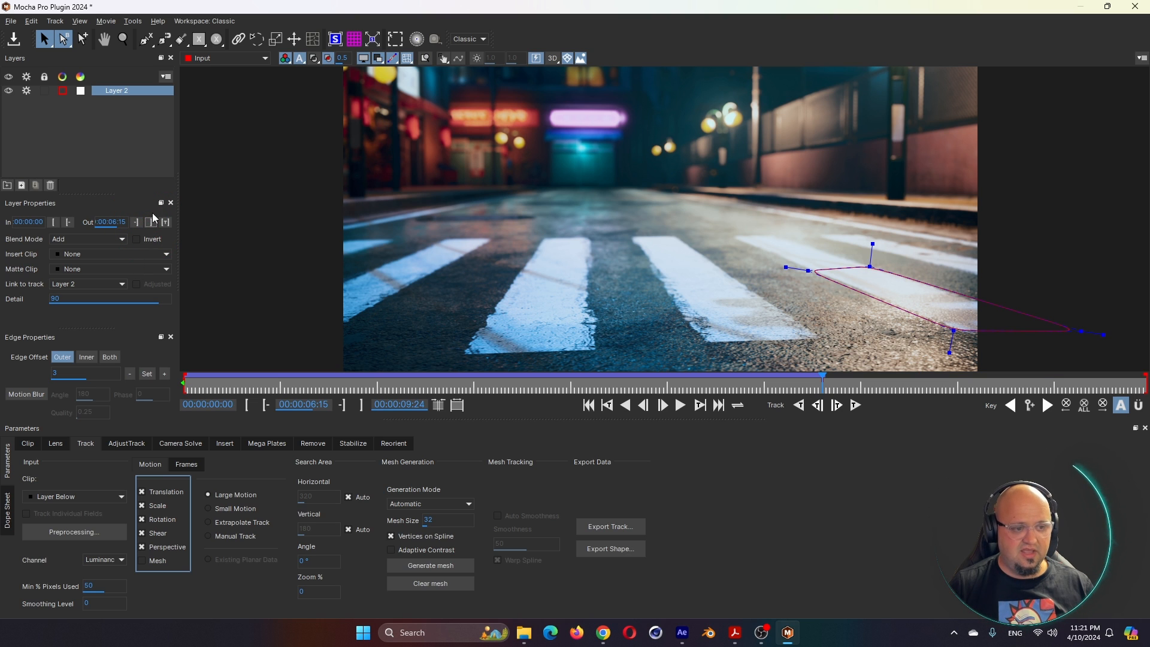
# At 00:00:00:07, draw a second four-point spline around the near part of the neighbouring crosswalk stripe and fit its near corners to it.
pyautogui.moveTo(822, 379); pyautogui.dragTo(699, 397)
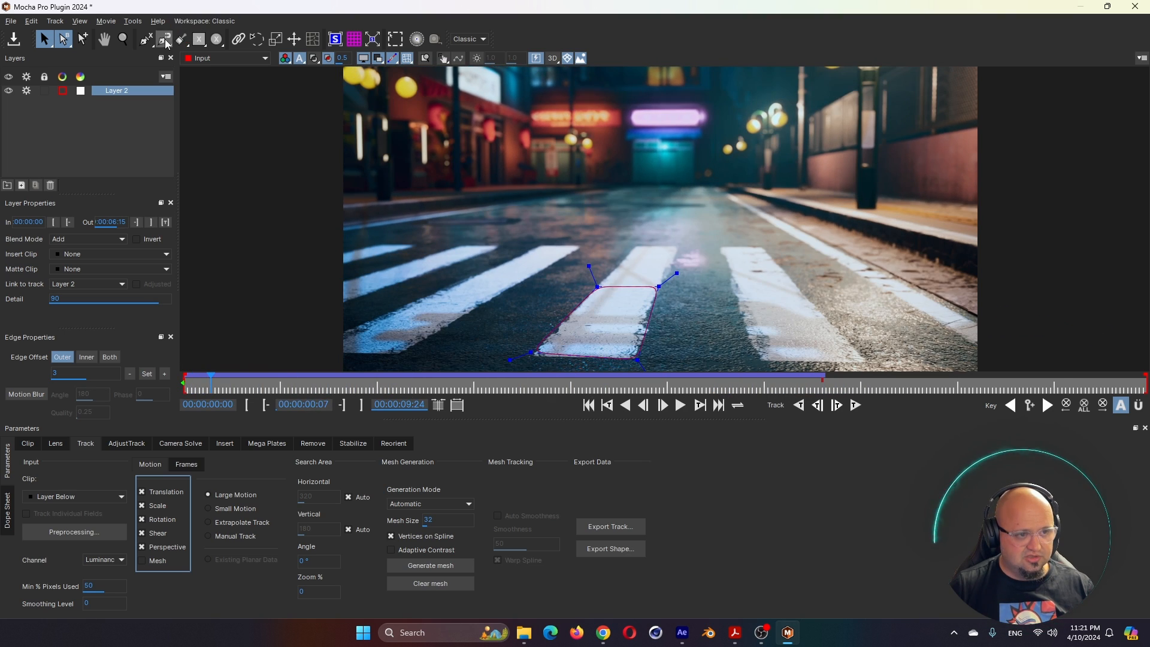
pyautogui.click(146, 39)
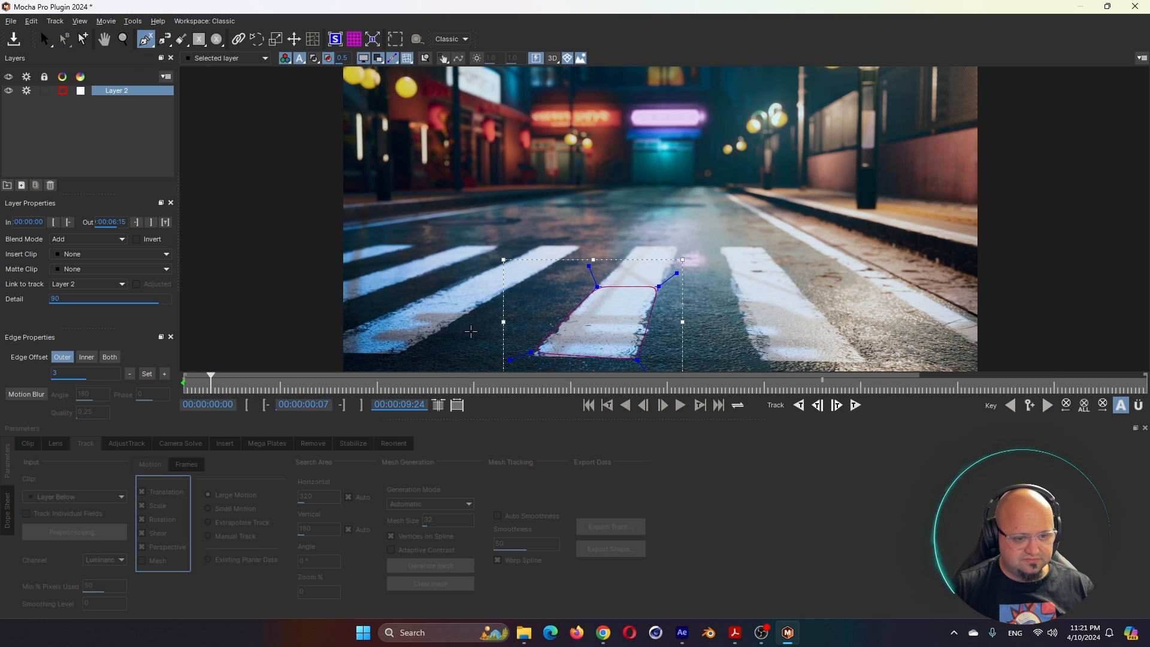
pyautogui.click(367, 318)
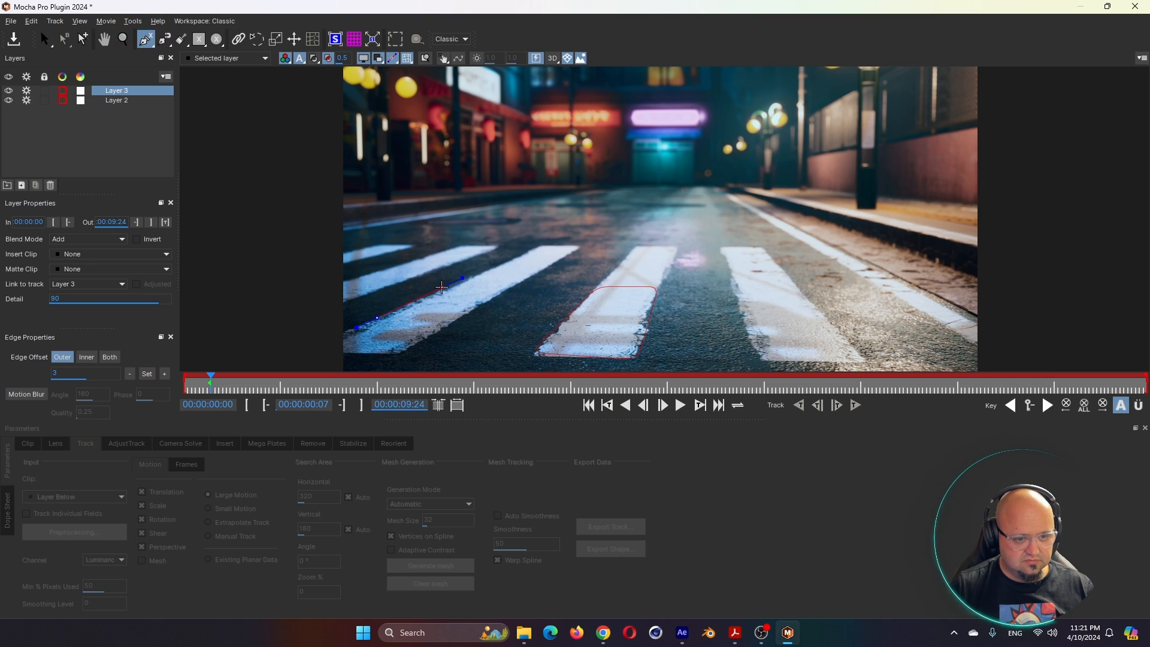
pyautogui.click(501, 294)
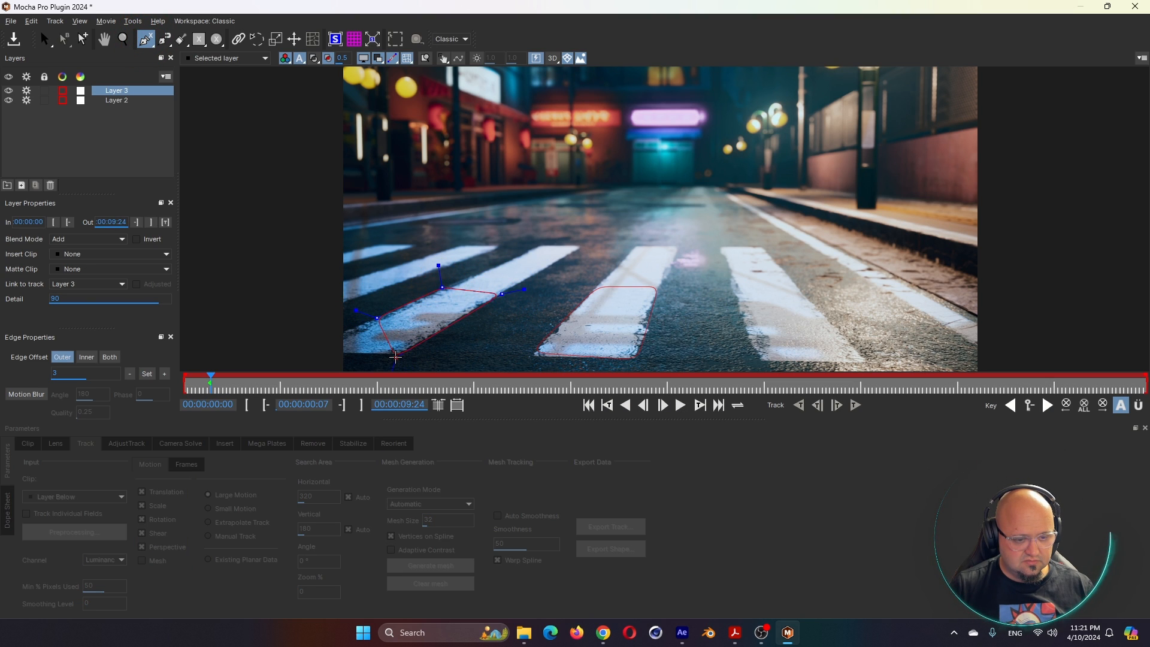
pyautogui.rightClick(395, 356)
pyautogui.moveTo(377, 317); pyautogui.dragTo(344, 333)
pyautogui.moveTo(395, 357); pyautogui.dragTo(413, 345)
# Enable Perspective for the second stripe layer, track it backward and forward through the clip, and check the track.
pyautogui.click(177, 551)
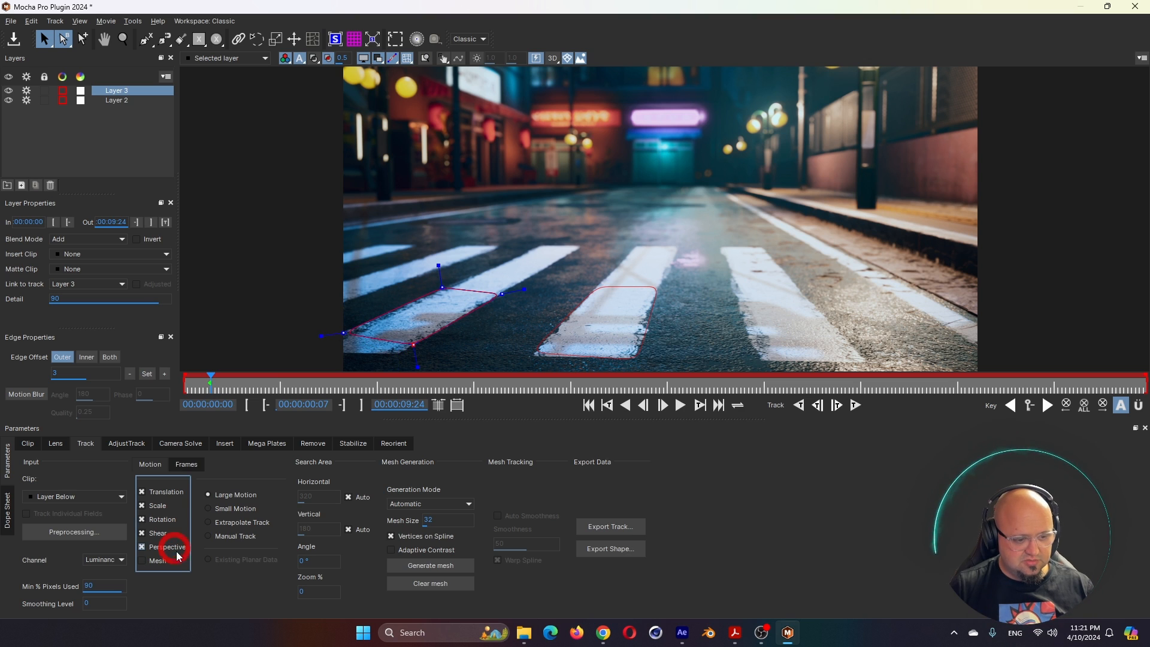
pyautogui.click(798, 405)
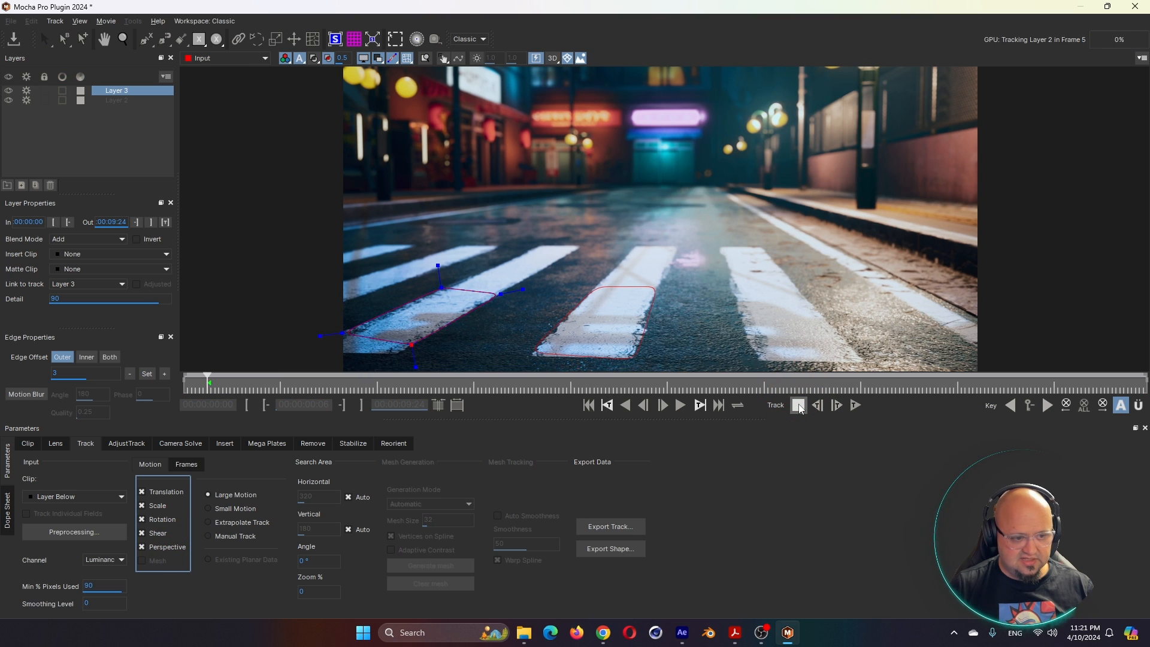
pyautogui.click(798, 406)
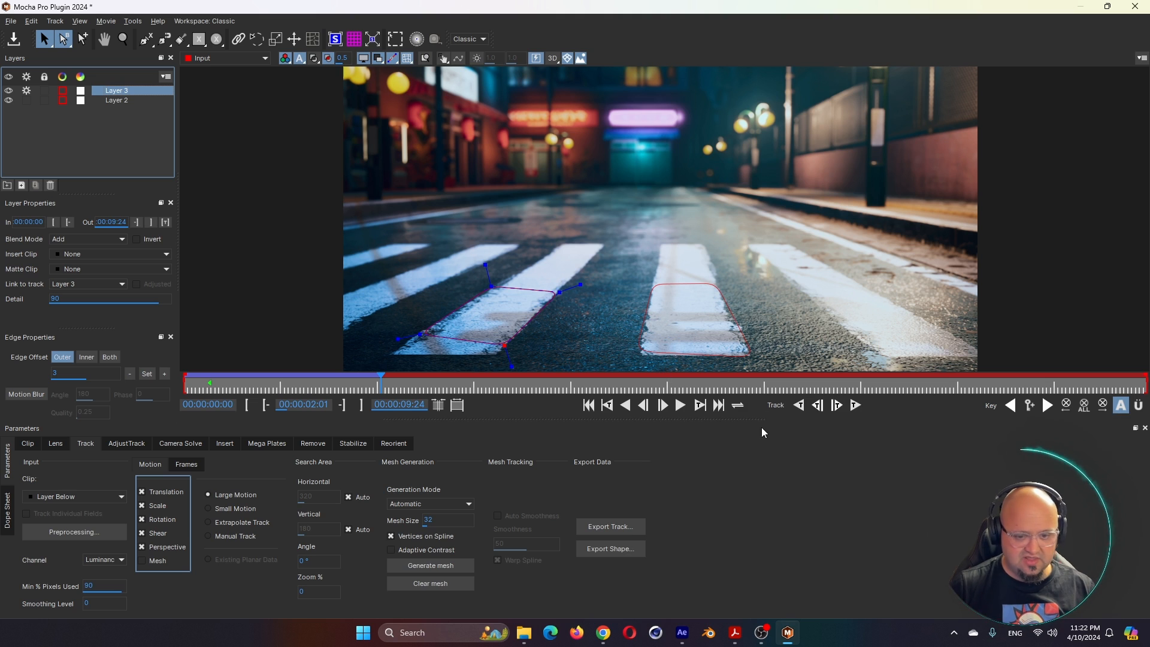
pyautogui.click(855, 405)
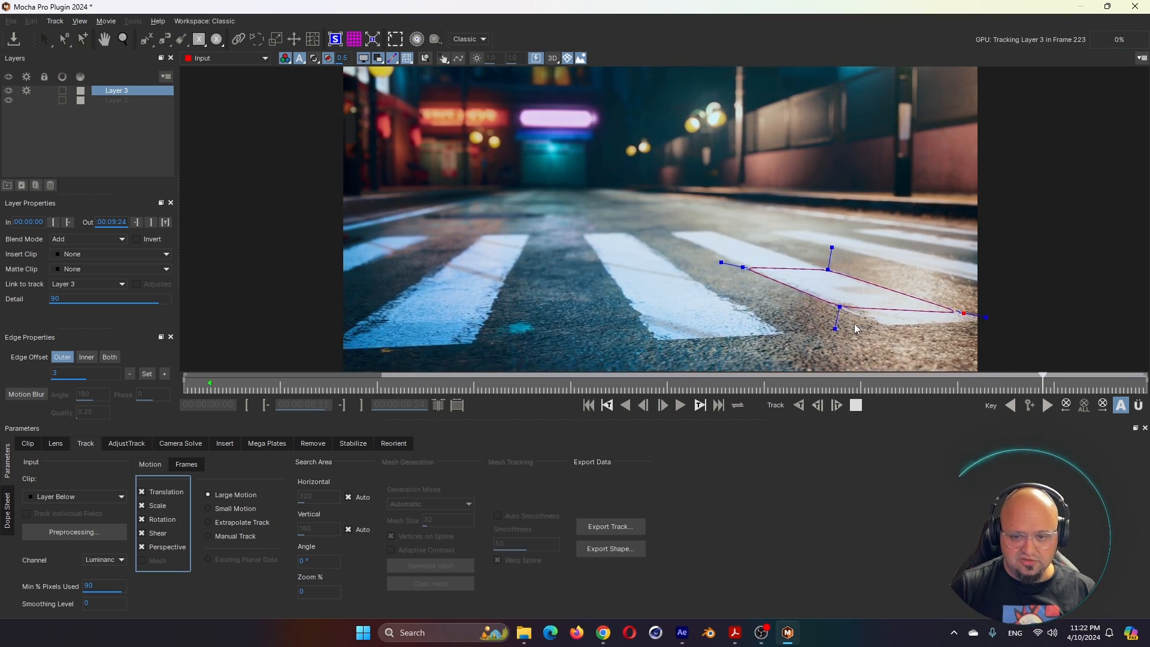
pyautogui.moveTo(1110, 388); pyautogui.dragTo(591, 423)
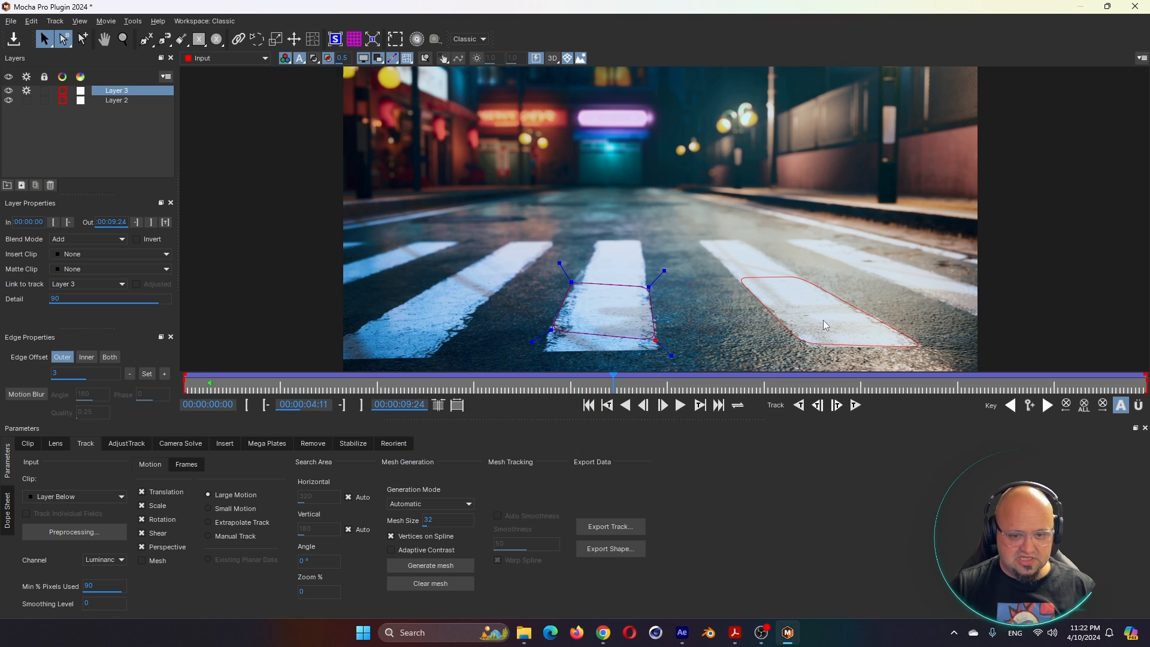
# Select both tracked stripe layers and solve the camera again with Normal Motion and a max tracker count of 200.
pyautogui.click(88, 160)
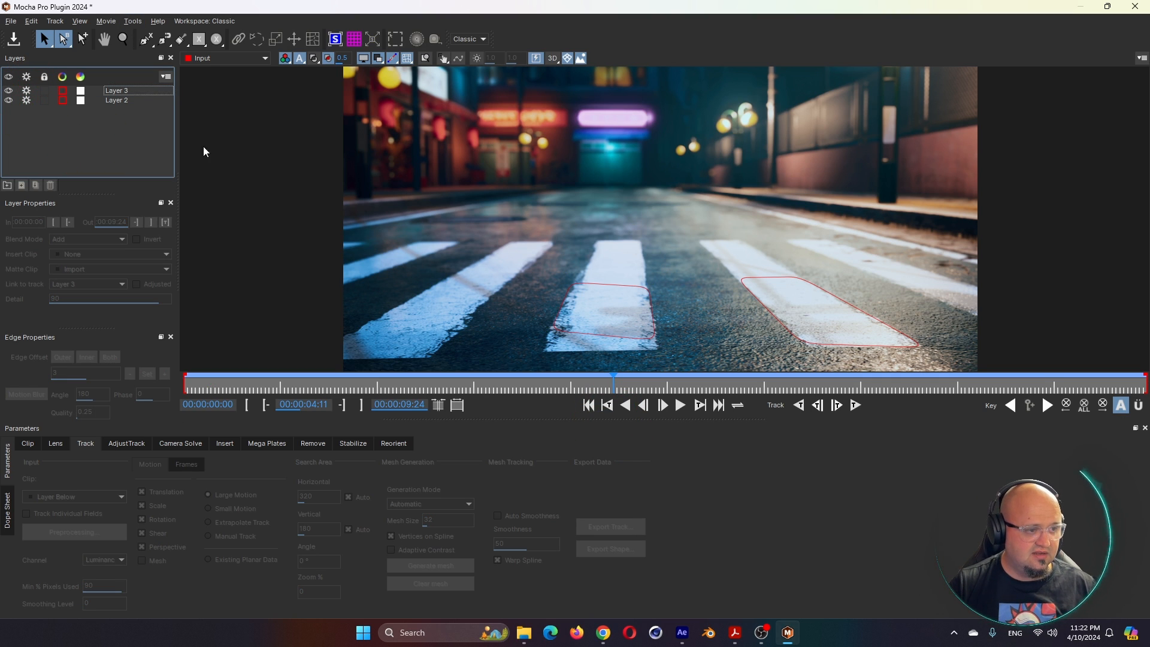
pyautogui.hotkey('ctrl', 'a')
pyautogui.click(181, 443)
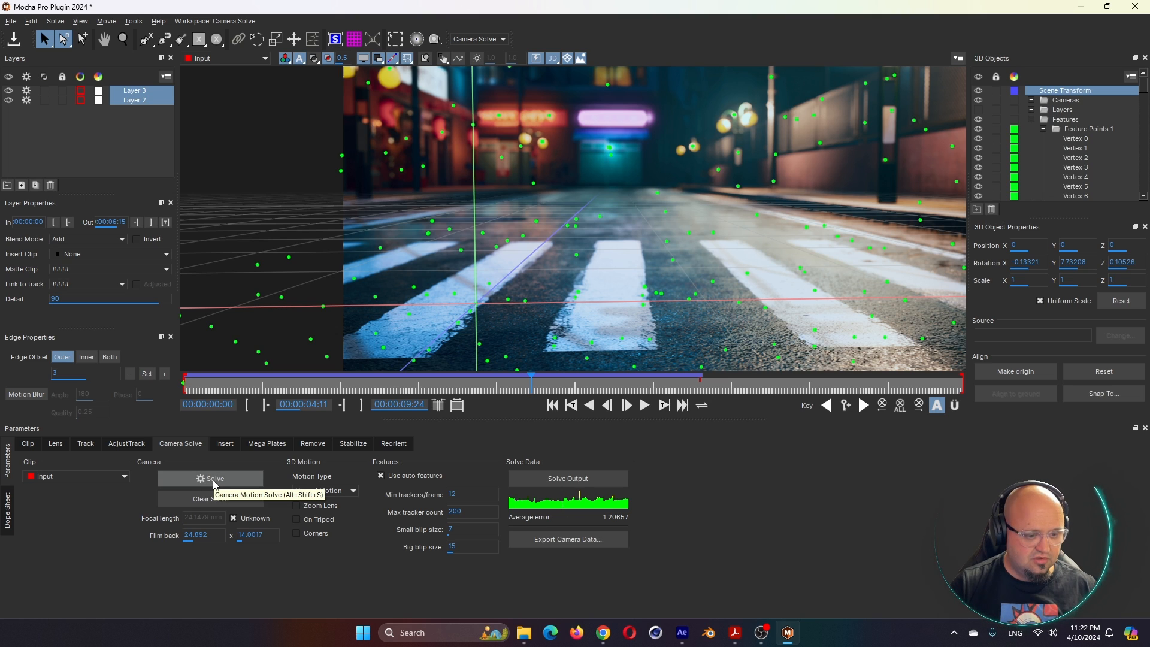
pyautogui.click(213, 482)
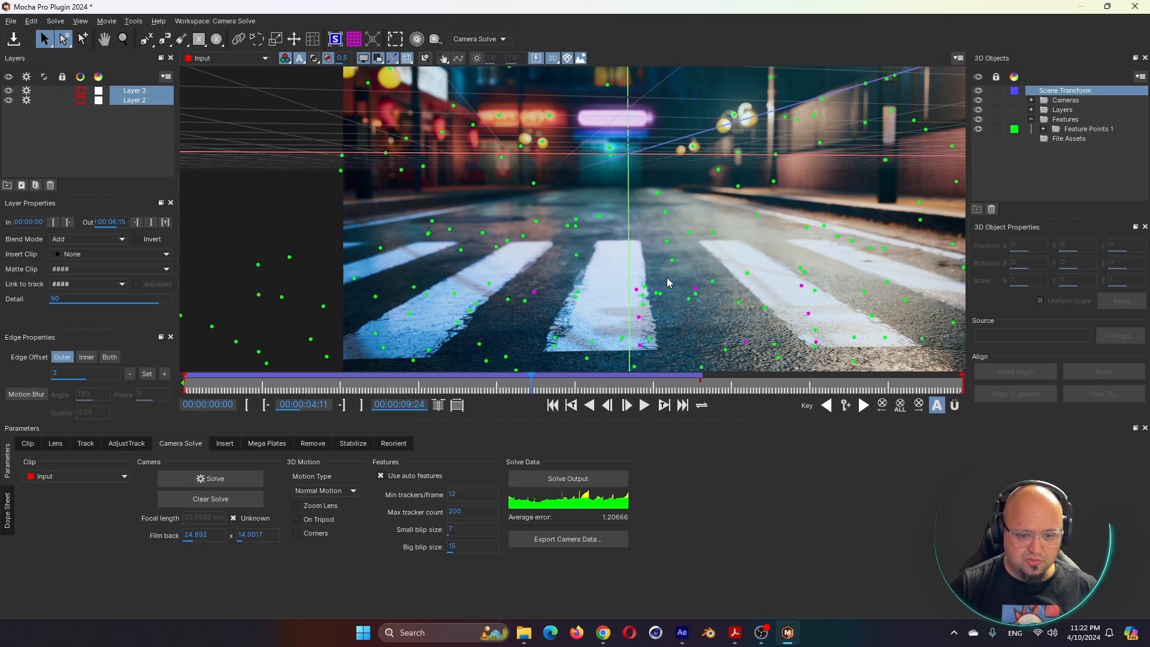
# Select Layer 3's bottom-left surface point and check the new camera solve's grid and origin at several frames.
pyautogui.click(640, 345)
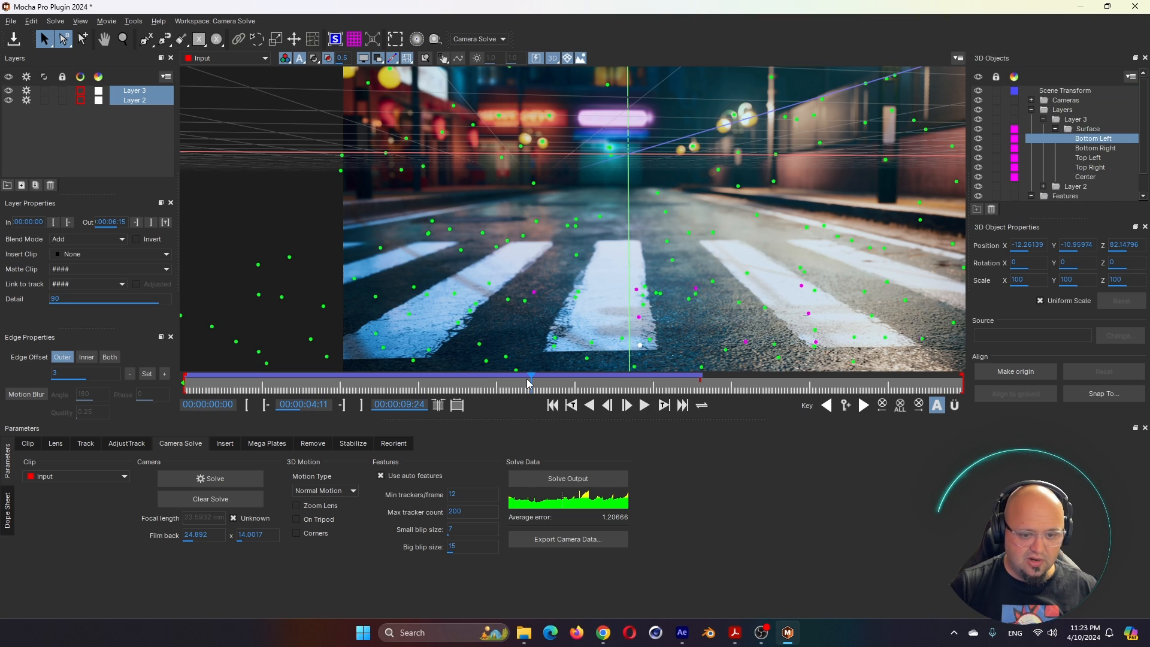
pyautogui.moveTo(530, 384); pyautogui.dragTo(574, 384)
pyautogui.moveTo(413, 482); pyautogui.dragTo(789, 484)
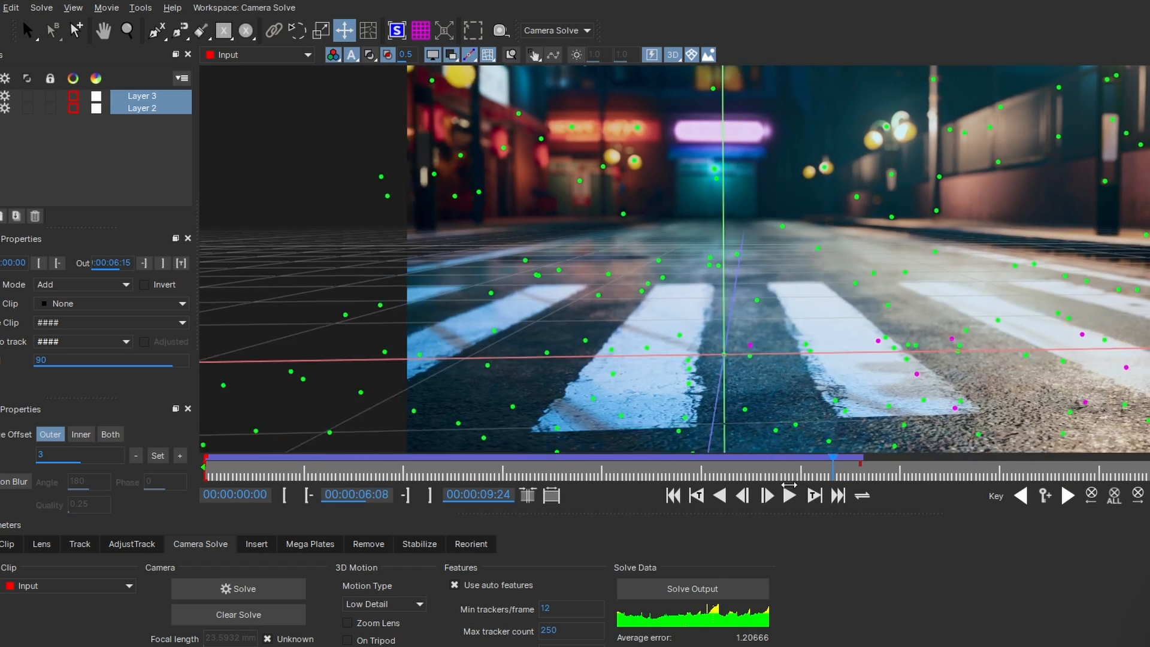
pyautogui.click(740, 479)
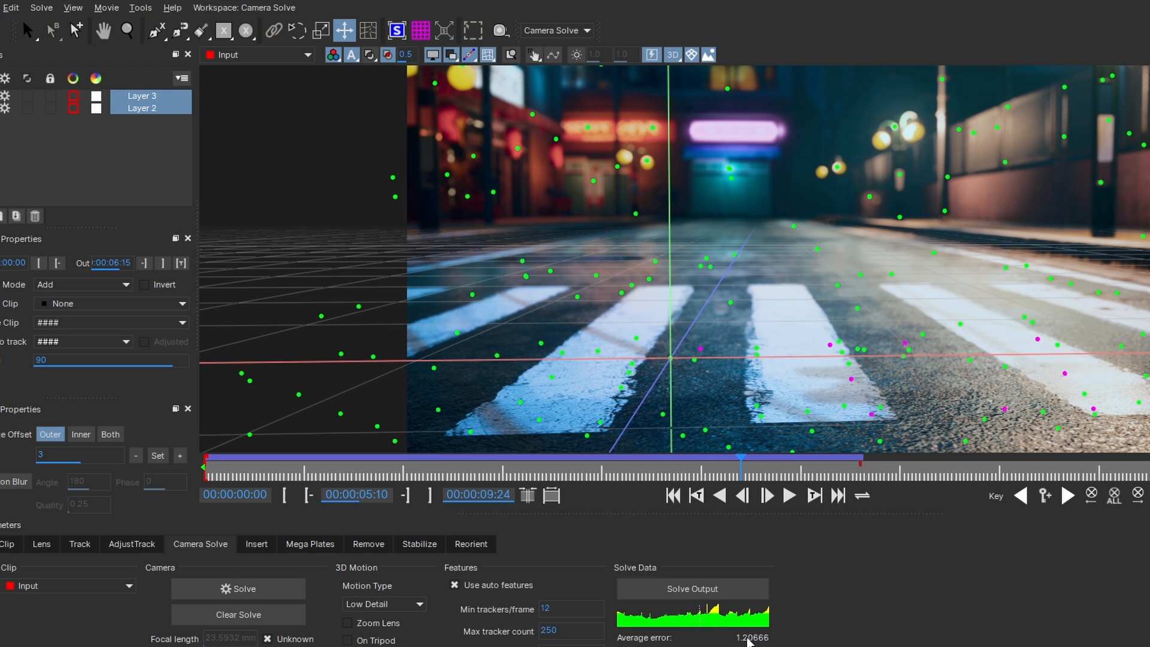
pyautogui.moveTo(647, 472); pyautogui.dragTo(258, 474)
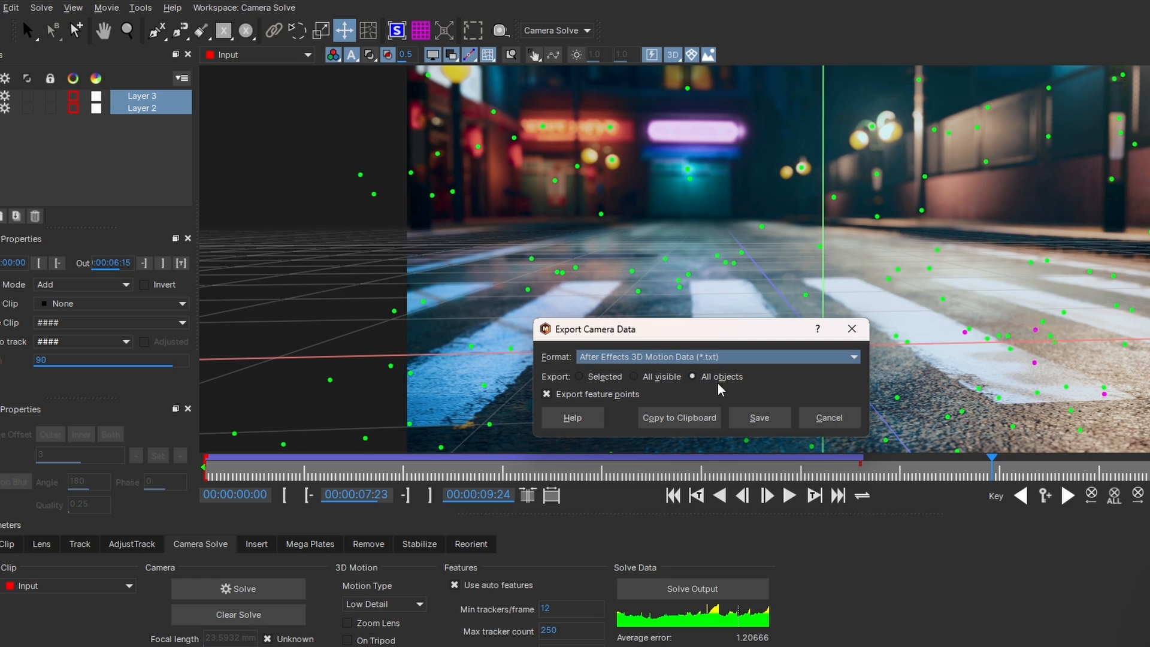
# Cancel the camera data export and select four feature points across the near crosswalk stripes and the asphalt between them.
pyautogui.click(817, 416)
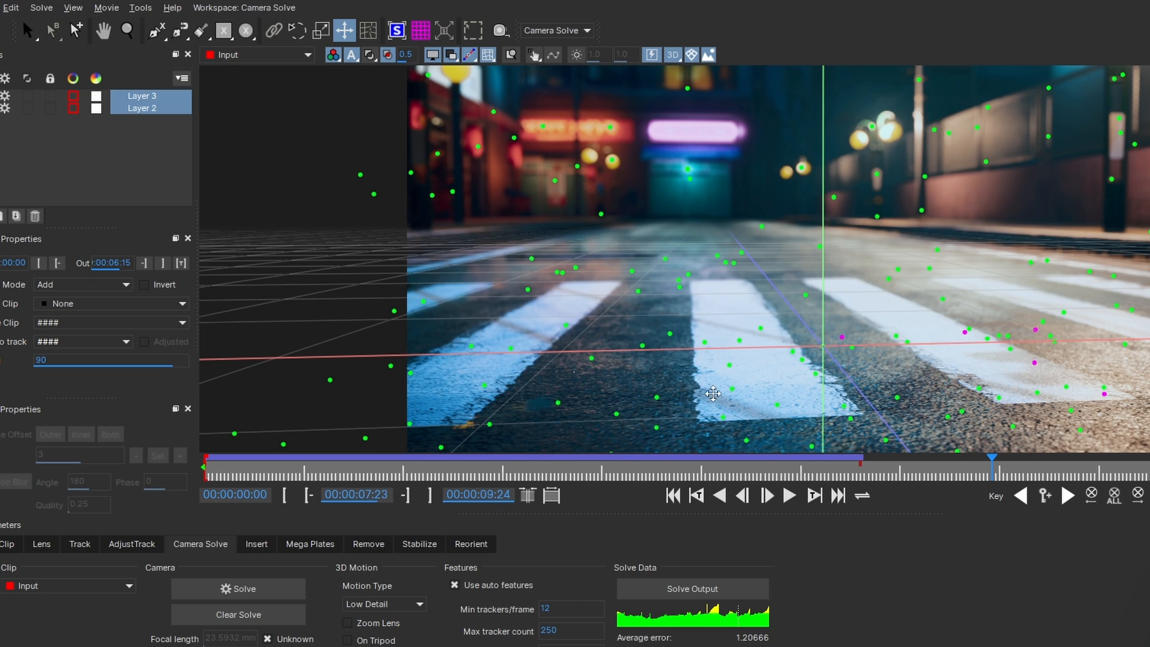
pyautogui.click(591, 358)
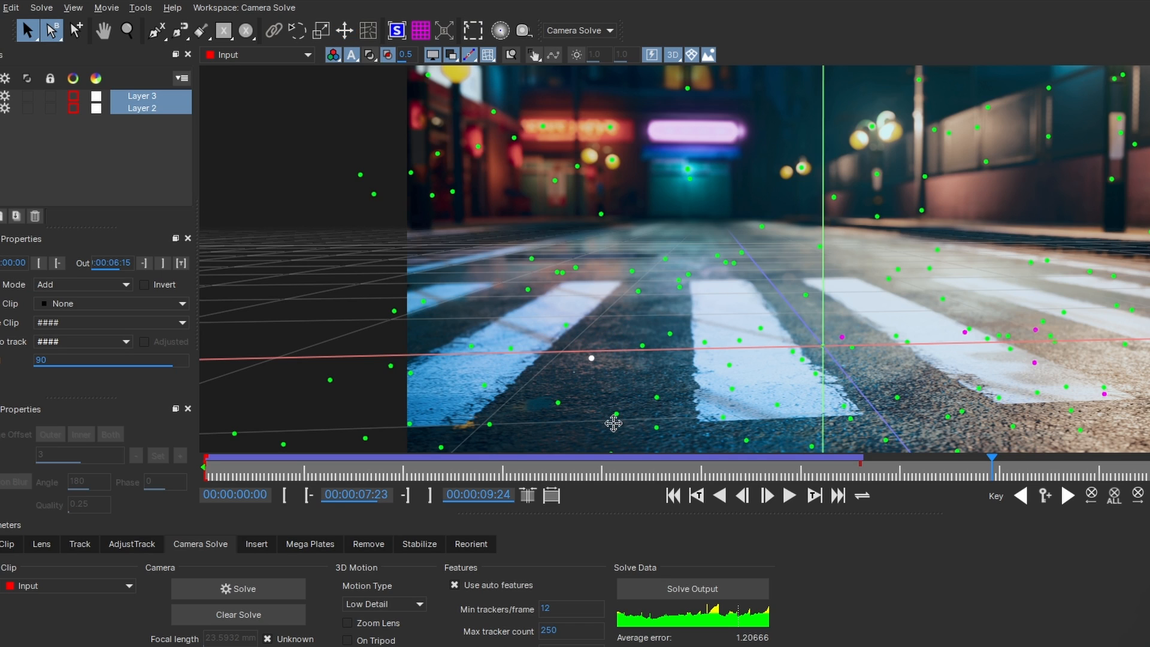
pyautogui.click(470, 345)
pyautogui.click(565, 326)
pyautogui.keyDown('shift'); pyautogui.click(470, 345); pyautogui.keyUp('shift')
pyautogui.keyDown('shift'); pyautogui.click(558, 403); pyautogui.keyUp('shift')
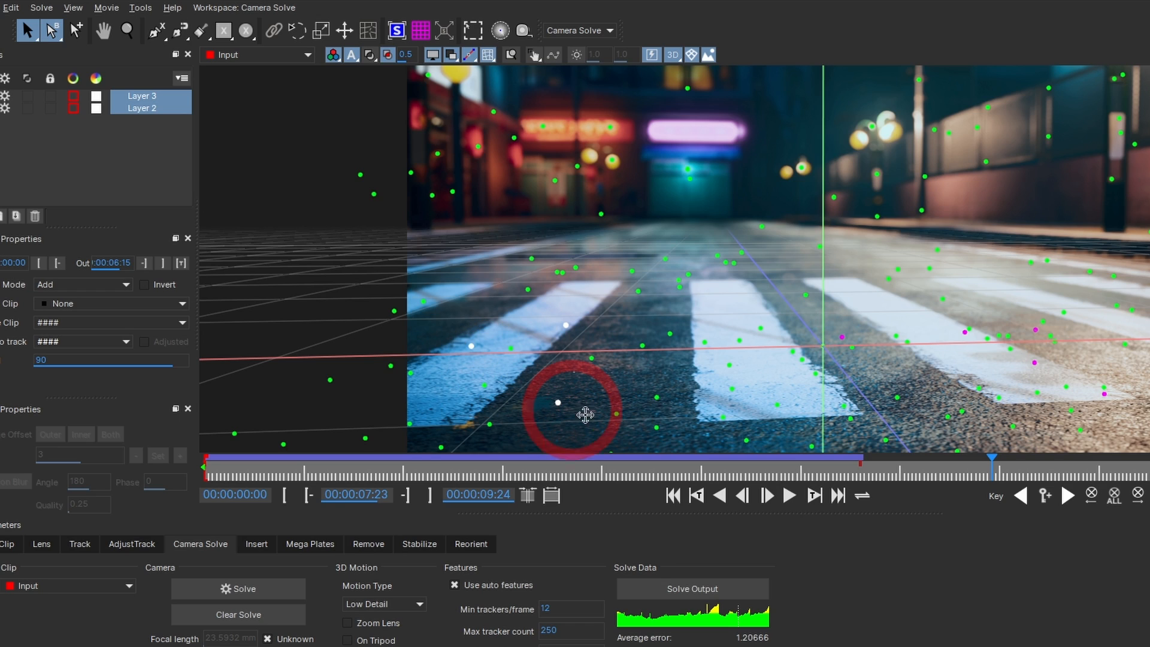
pyautogui.keyDown('shift'); pyautogui.click(728, 365); pyautogui.keyUp('shift')
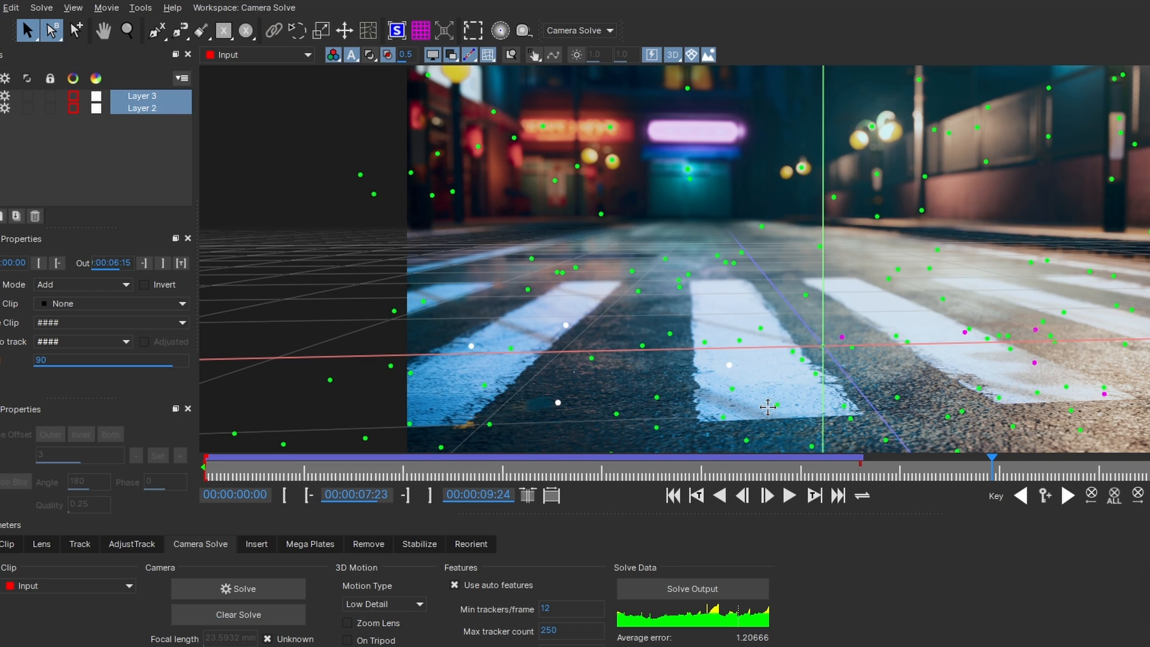
# Copy the camera data for the selected objects to the clipboard as After Effects 3D Motion Data, with feature points included.
pyautogui.click(693, 646)
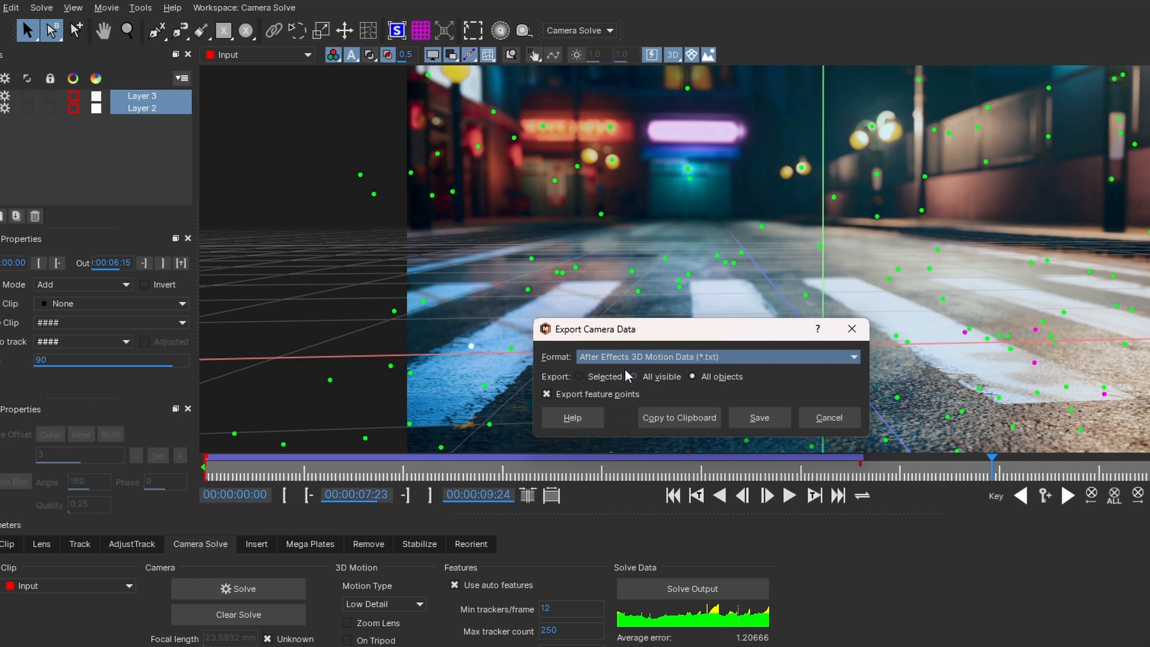
pyautogui.click(601, 376)
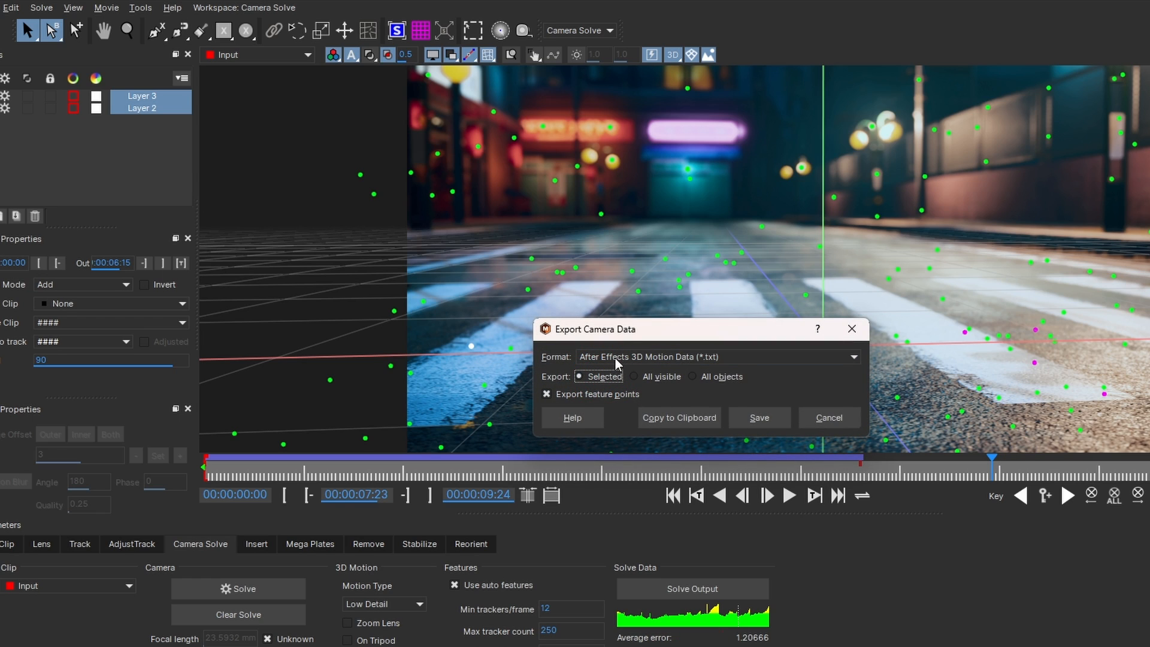
pyautogui.click(617, 359)
pyautogui.click(620, 370)
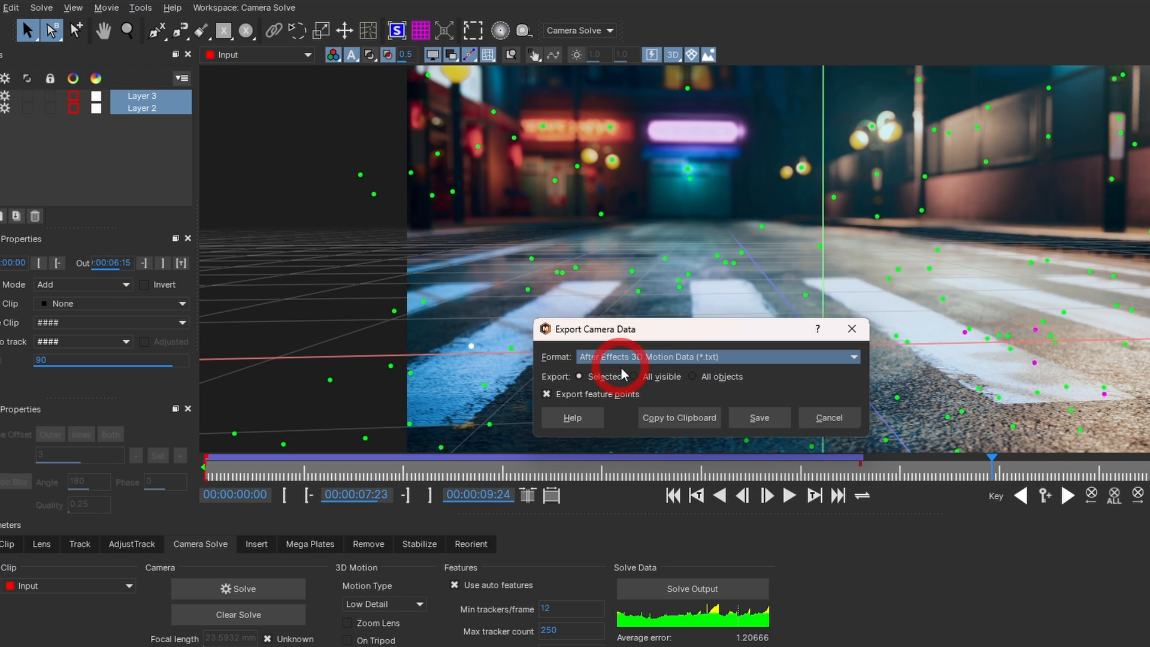
pyautogui.click(689, 418)
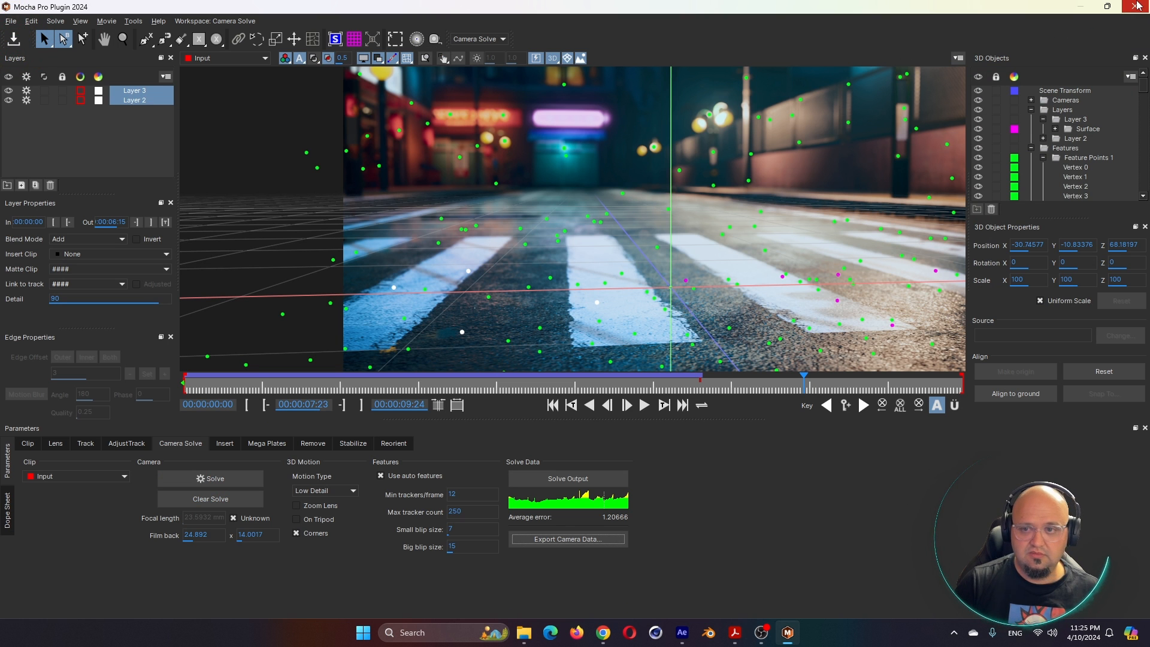
# Close Mocha Pro to return to After Effects and paste the Mocha camera into the neon street composition.
pyautogui.click(1136, 6)
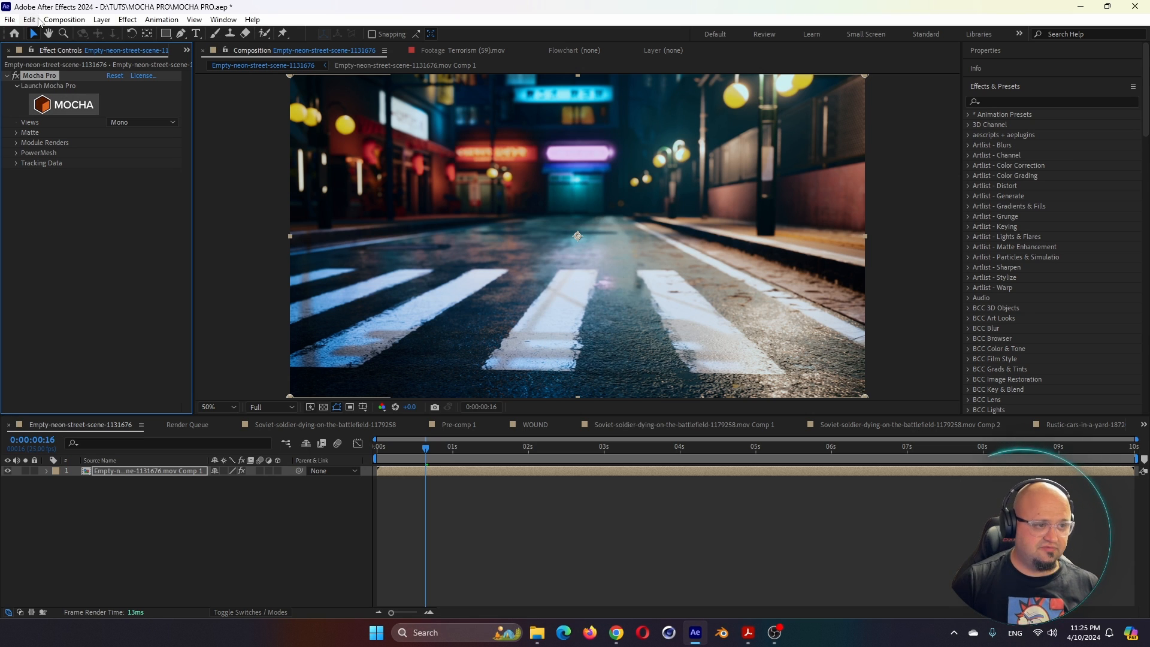
pyautogui.click(29, 20)
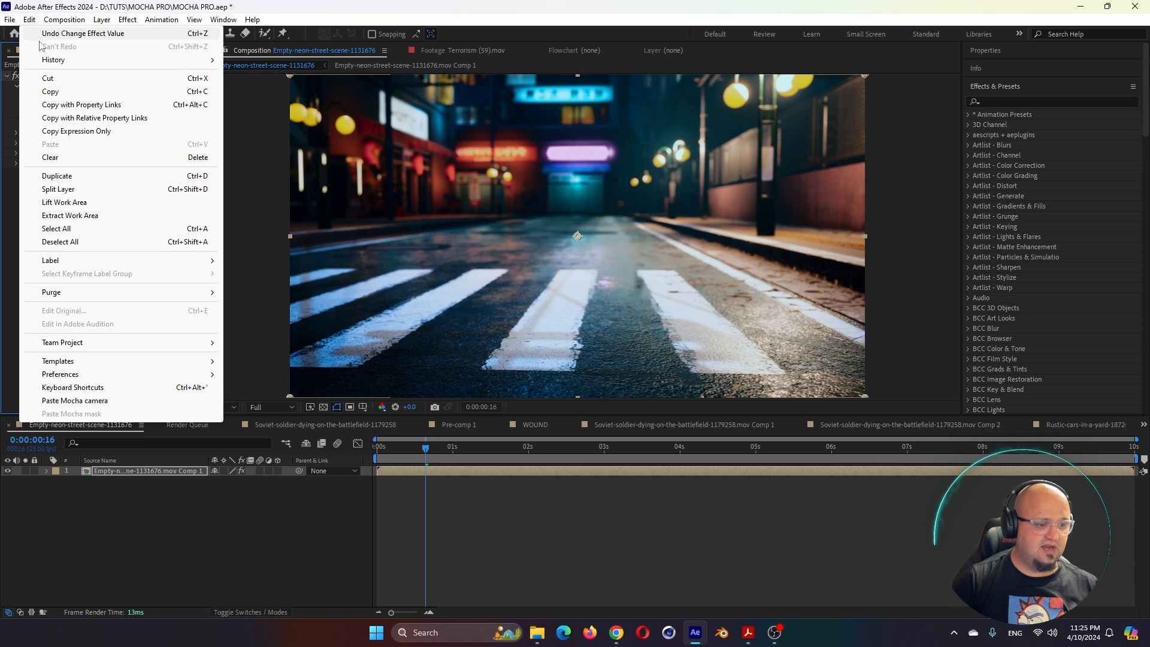
pyautogui.click(97, 401)
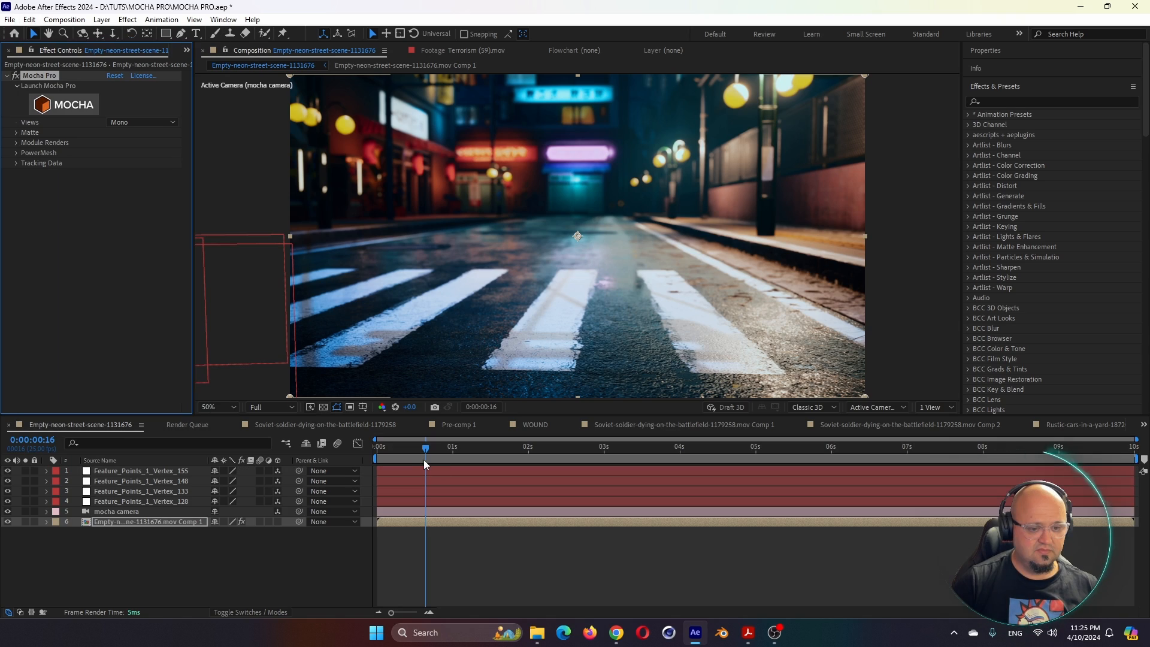
# Select the four feature point nulls, reveal their Scale, and play and scrub the clip to check how they follow the street.
pyautogui.moveTo(512, 458); pyautogui.dragTo(963, 526)
pyautogui.click(111, 501)
pyautogui.keyDown('shift'); pyautogui.click(122, 467); pyautogui.keyUp('shift')
pyautogui.press('s')
pyautogui.press('space')
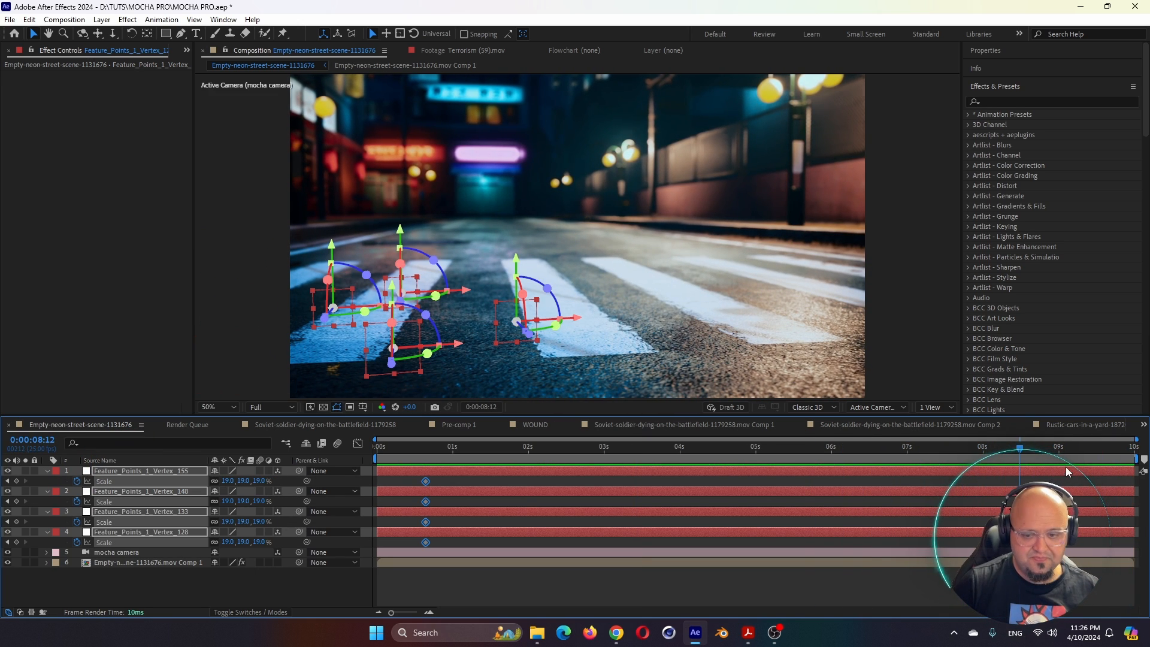
pyautogui.moveTo(1031, 456); pyautogui.dragTo(1071, 455)
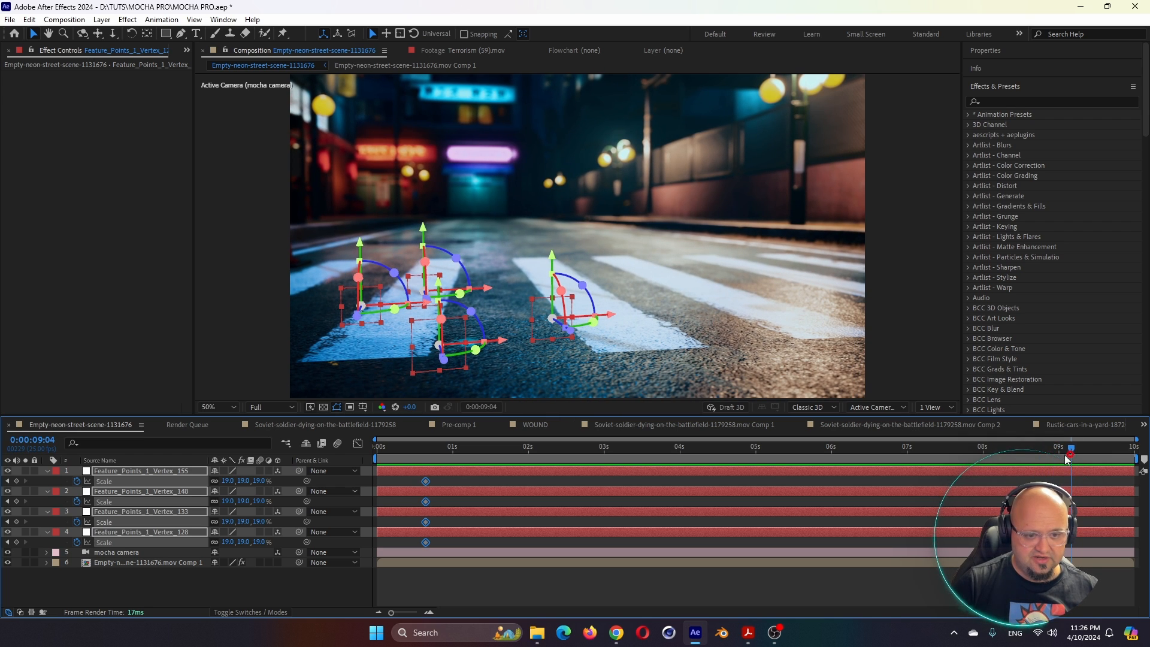
# Add a HELLO text layer at 0:00:09:04, scale it to 1498%, move its anchor point to the word's lower-left corner and make it 3D.
pyautogui.click(197, 34)
pyautogui.click(560, 205)
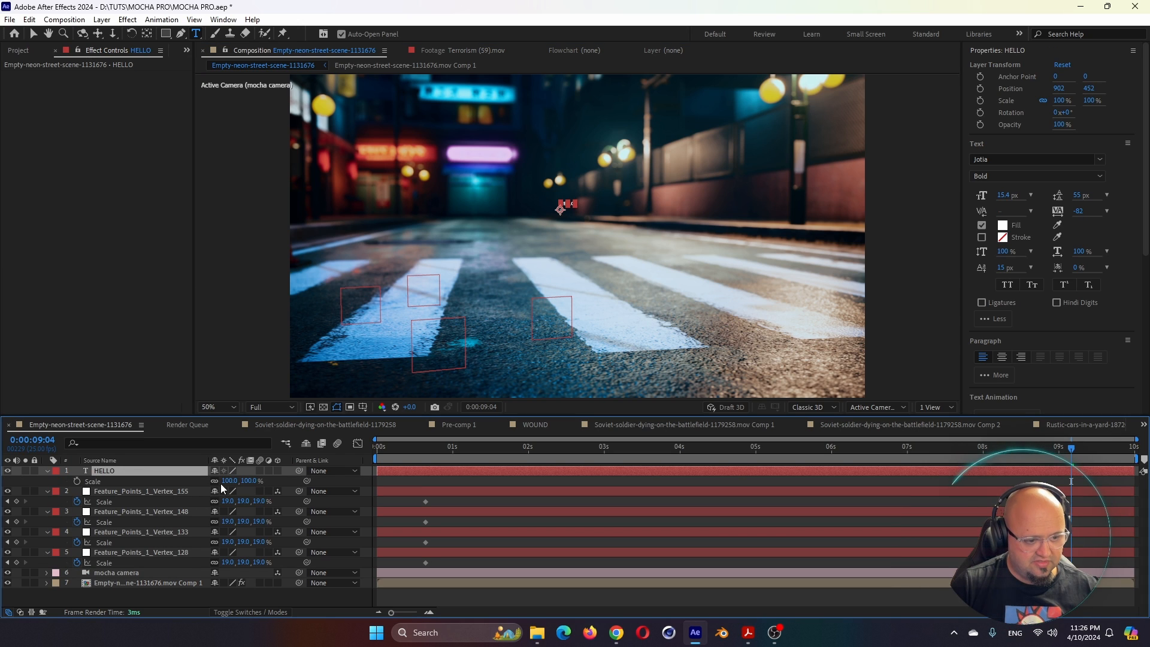
pyautogui.moveTo(232, 482); pyautogui.dragTo(1109, 517)
pyautogui.press('y')
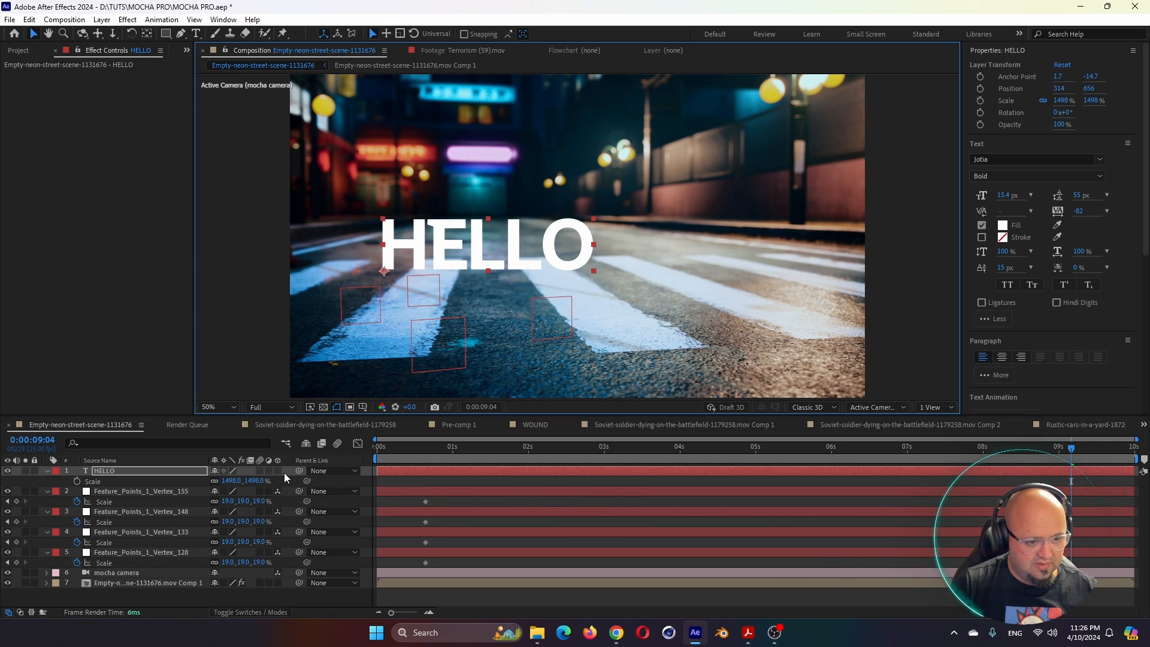
pyautogui.click(277, 470)
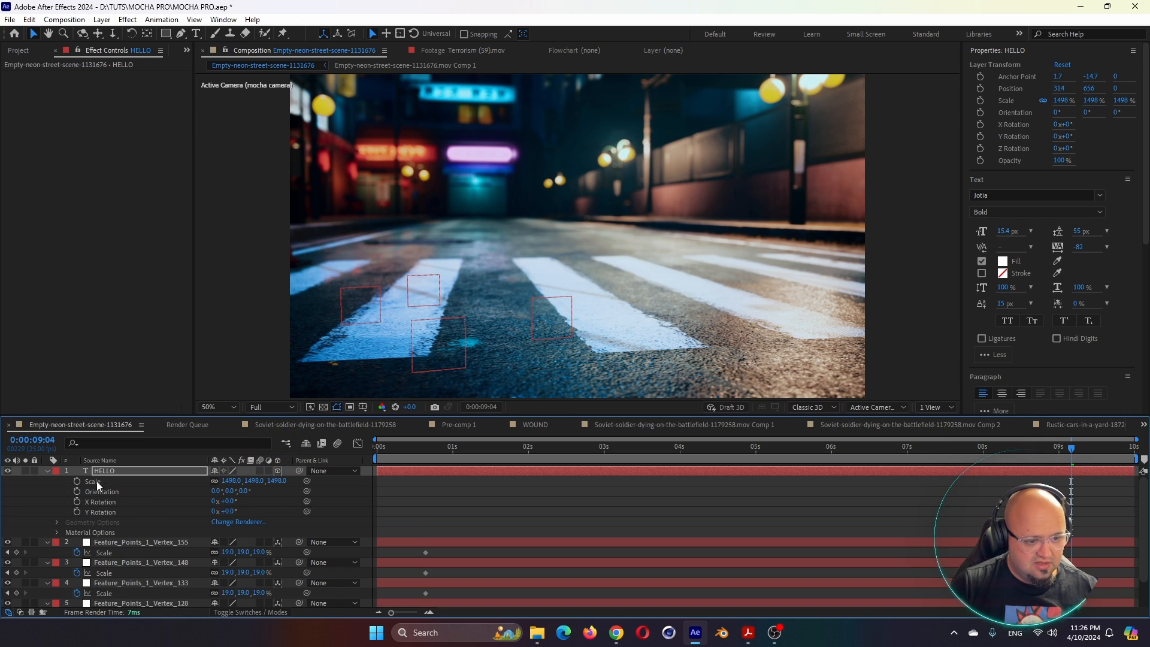
# Copy the Position of Feature_Points_1_Vertex_155 onto the HELLO text layer and set the text's scale to 270%.
pyautogui.click(113, 542)
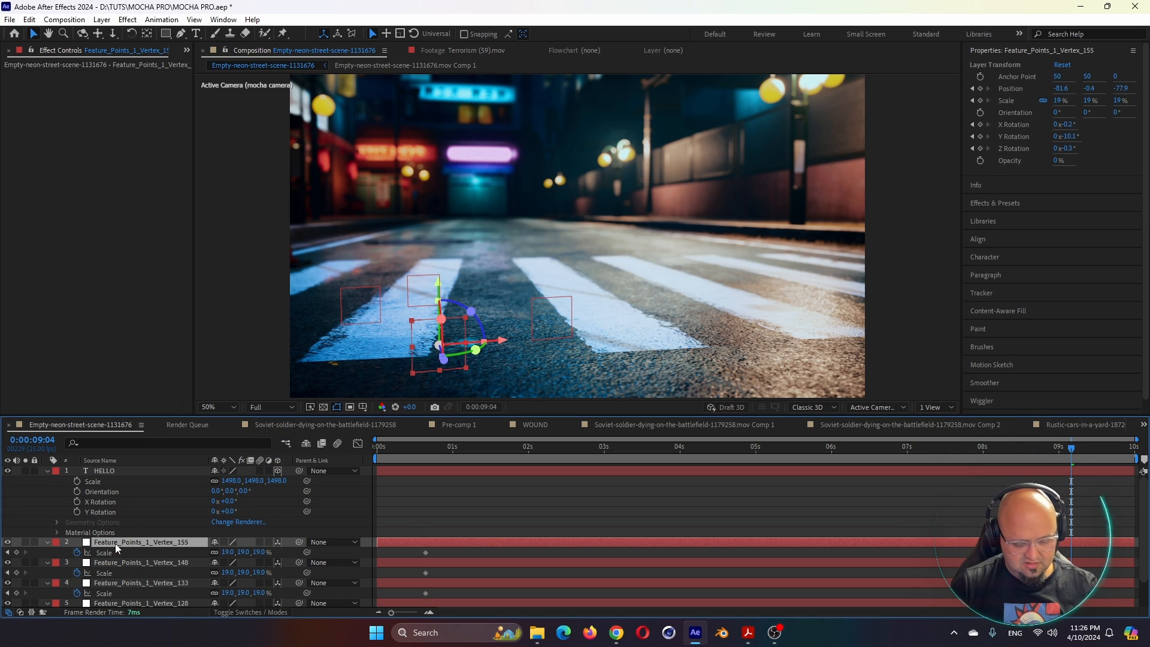
pyautogui.press('p')
pyautogui.click(103, 552)
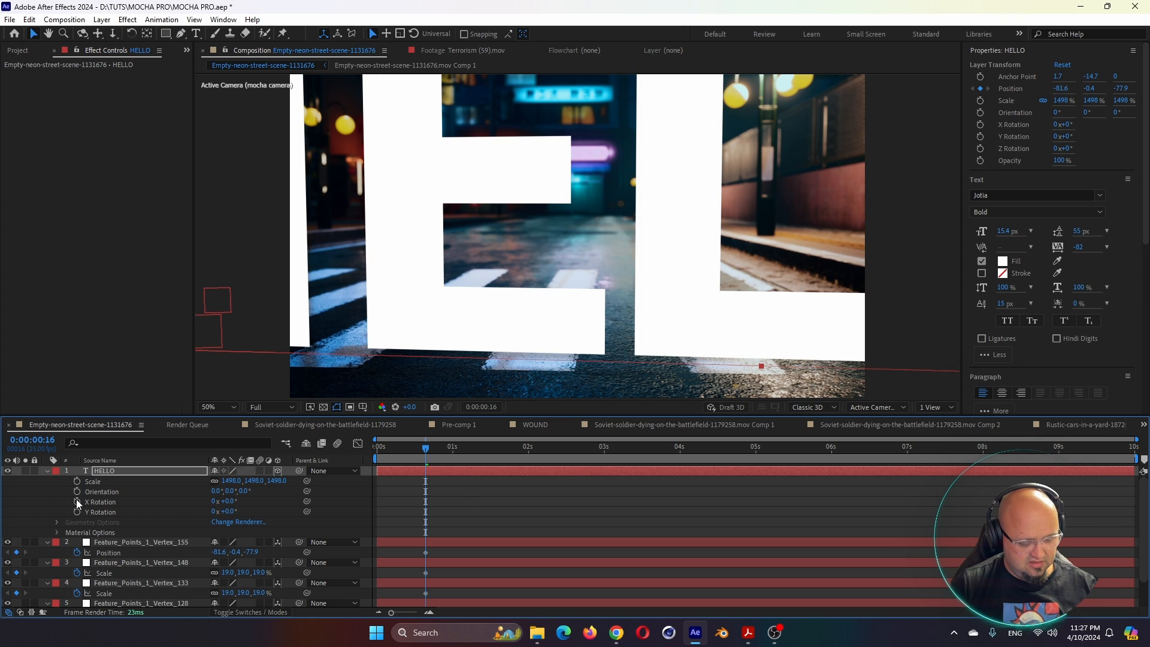
pyautogui.press('s')
pyautogui.moveTo(230, 482); pyautogui.dragTo(213, 482)
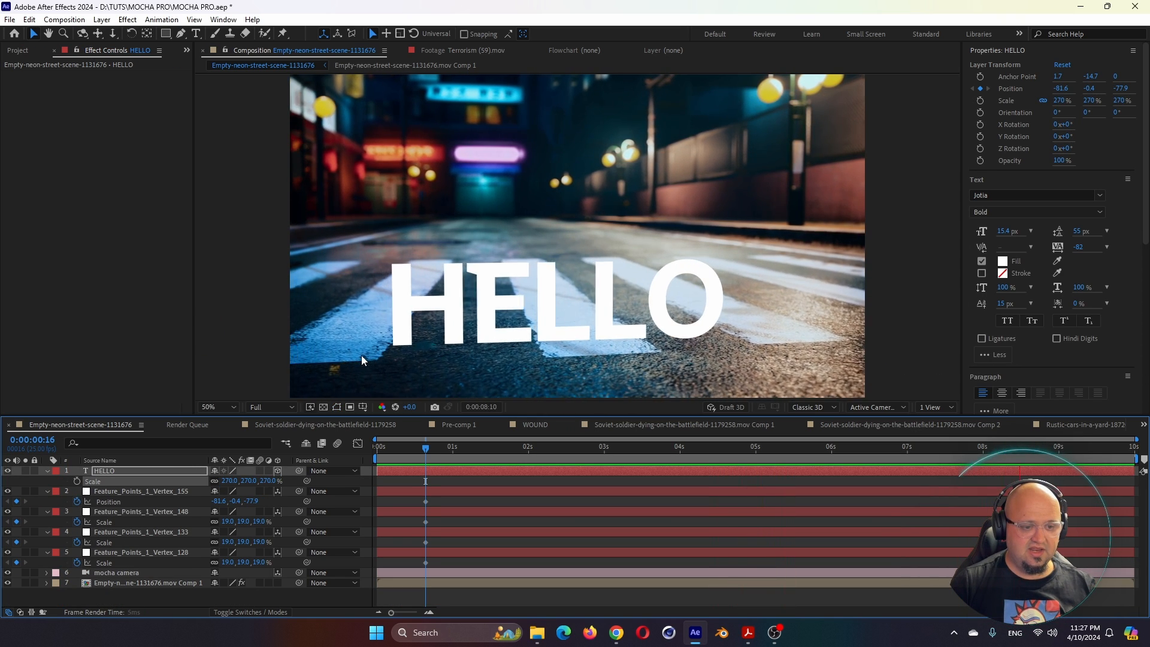
# Enable motion blur for the HELLO layer and preview the clip to check that the text sticks to the street.
pyautogui.press('space')
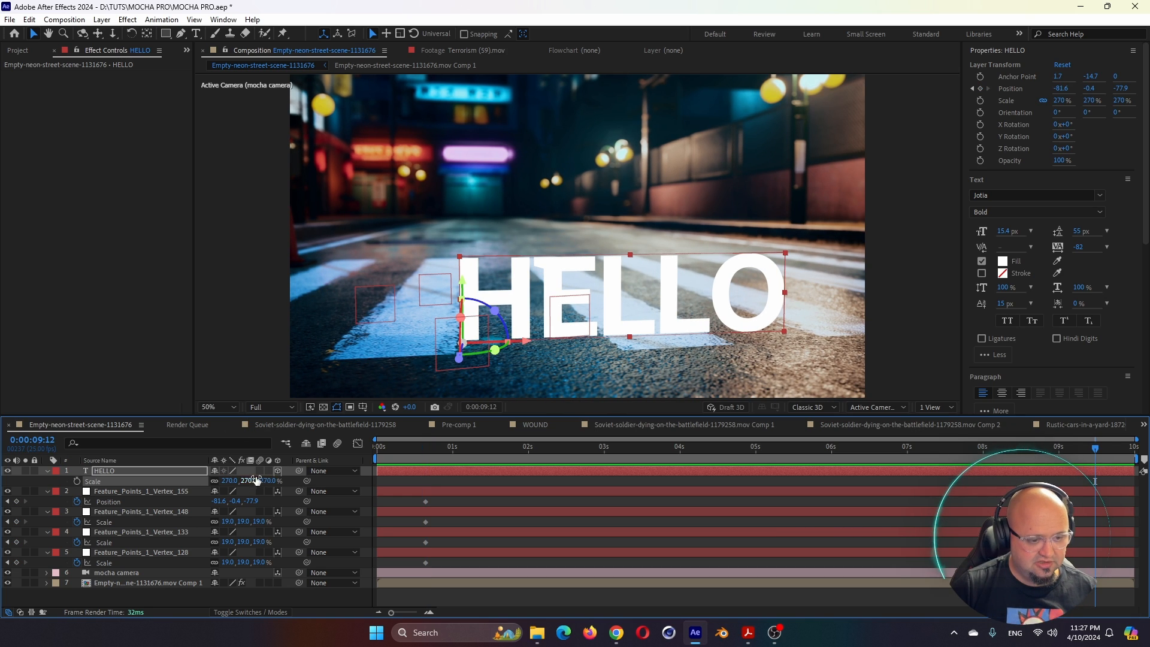
pyautogui.click(440, 447)
pyautogui.moveTo(412, 453); pyautogui.dragTo(1010, 473)
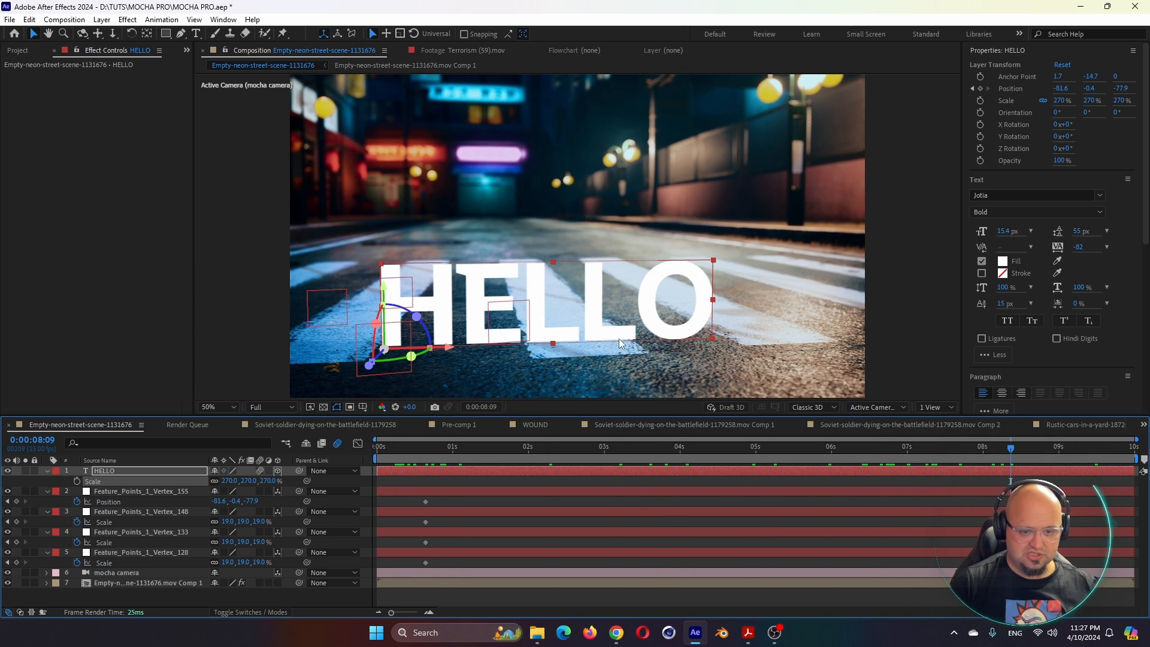
pyautogui.click(486, 450)
pyautogui.moveTo(487, 450); pyautogui.dragTo(896, 480)
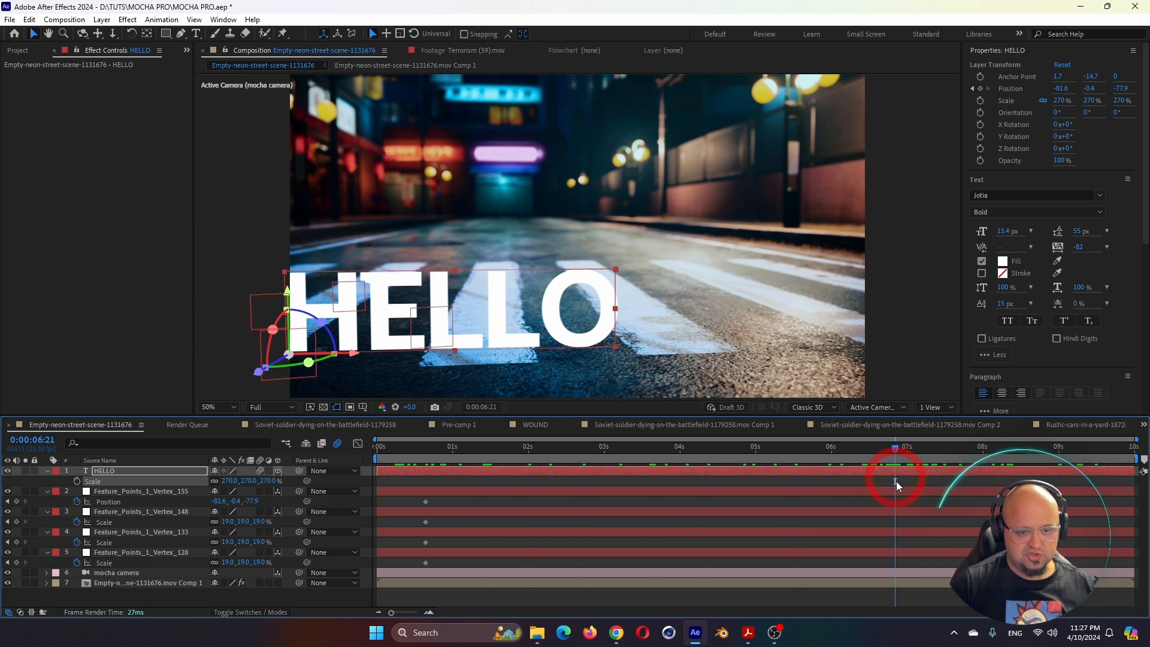
# Open the Rustic-cars-in-a-yard-1872084 composition from the project and scrub through its footage.
pyautogui.click(26, 52)
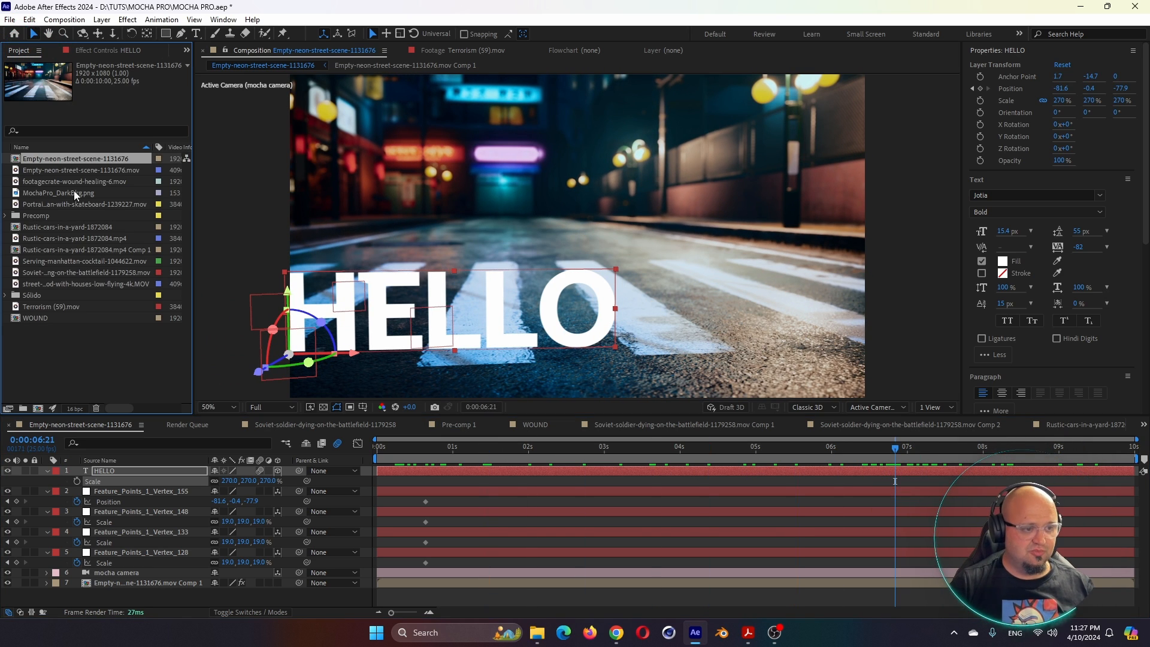
pyautogui.moveTo(895, 449); pyautogui.dragTo(1091, 476)
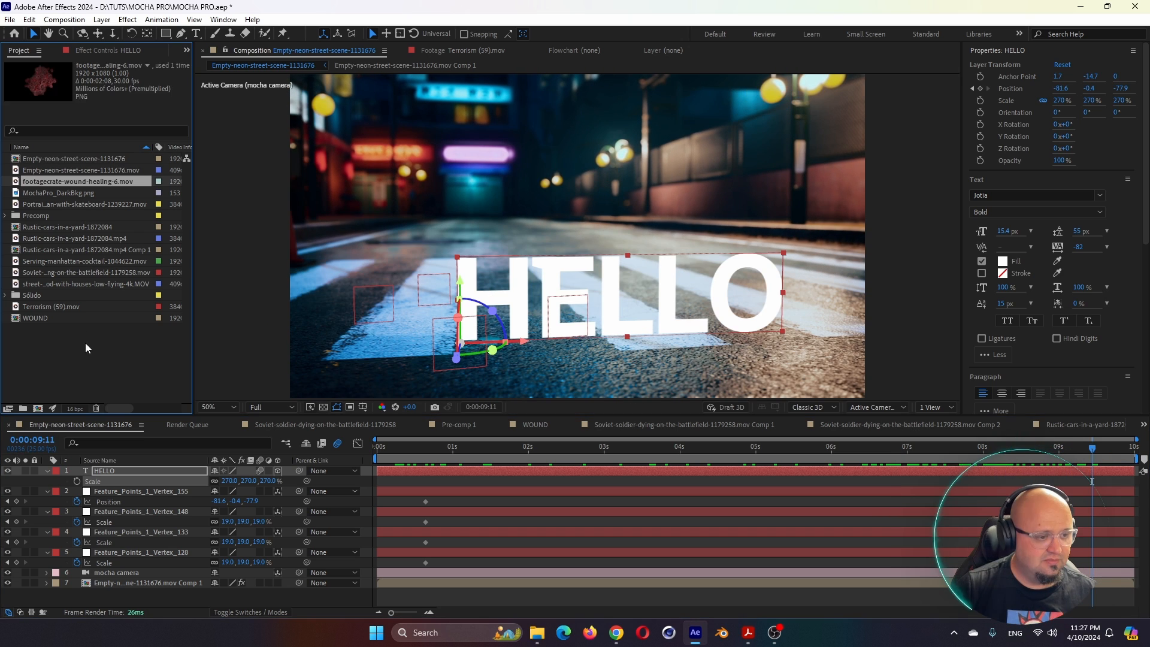
pyautogui.click(48, 238)
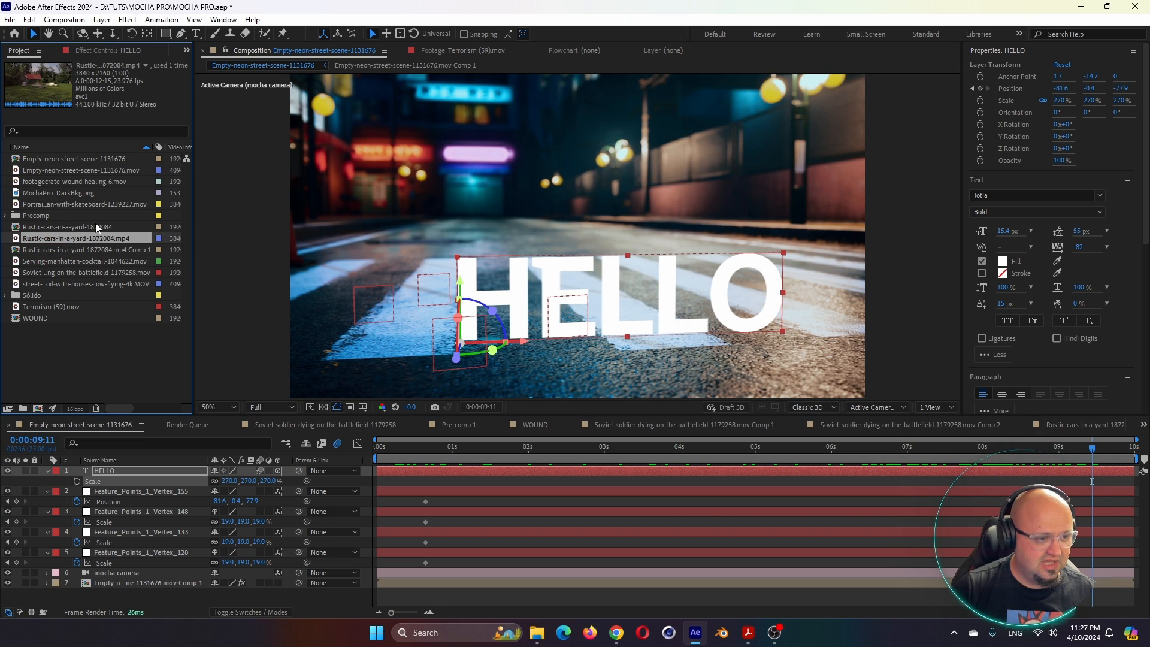
pyautogui.doubleClick(58, 228)
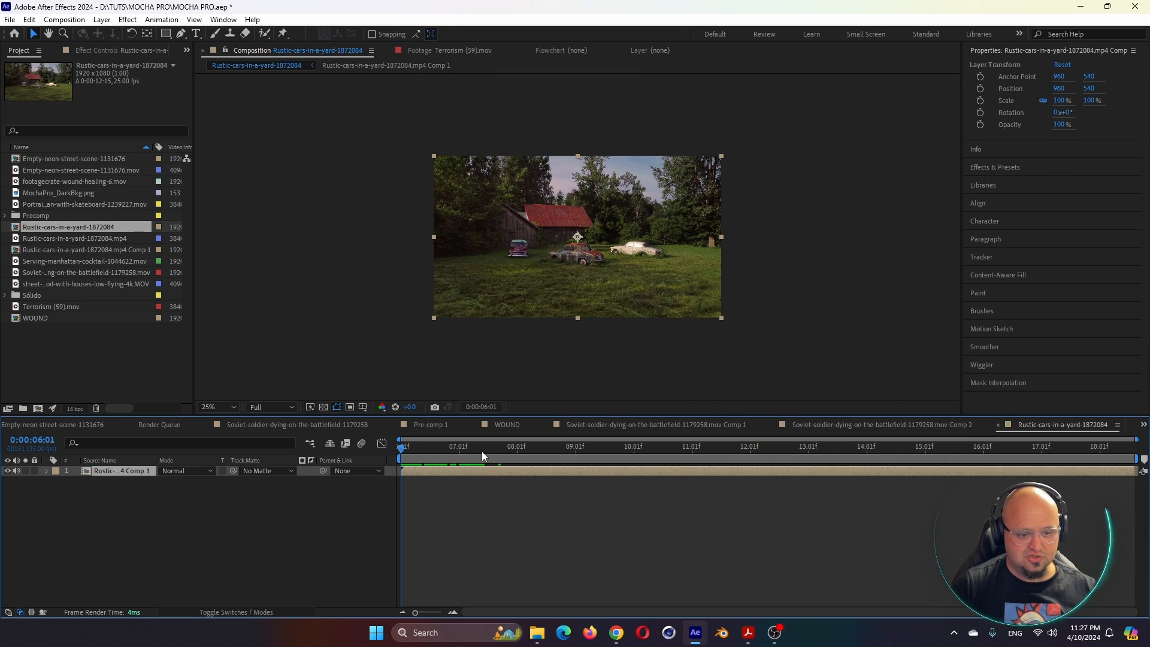
pyautogui.moveTo(428, 452); pyautogui.dragTo(498, 464)
# Apply Mocha Pro to the rustic cars layer, launch it, and solve the camera with Normal Motion and a max tracker count of 250.
pyautogui.hotkey('ctrl', 'space')
pyautogui.write('mocha')
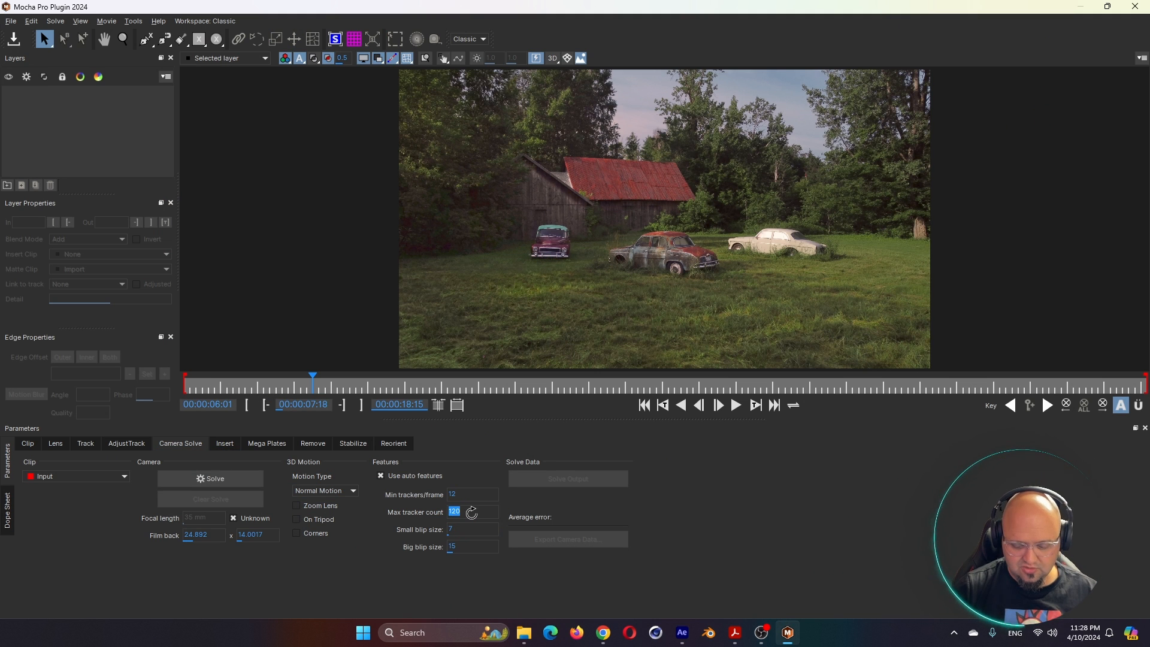
pyautogui.write('250')
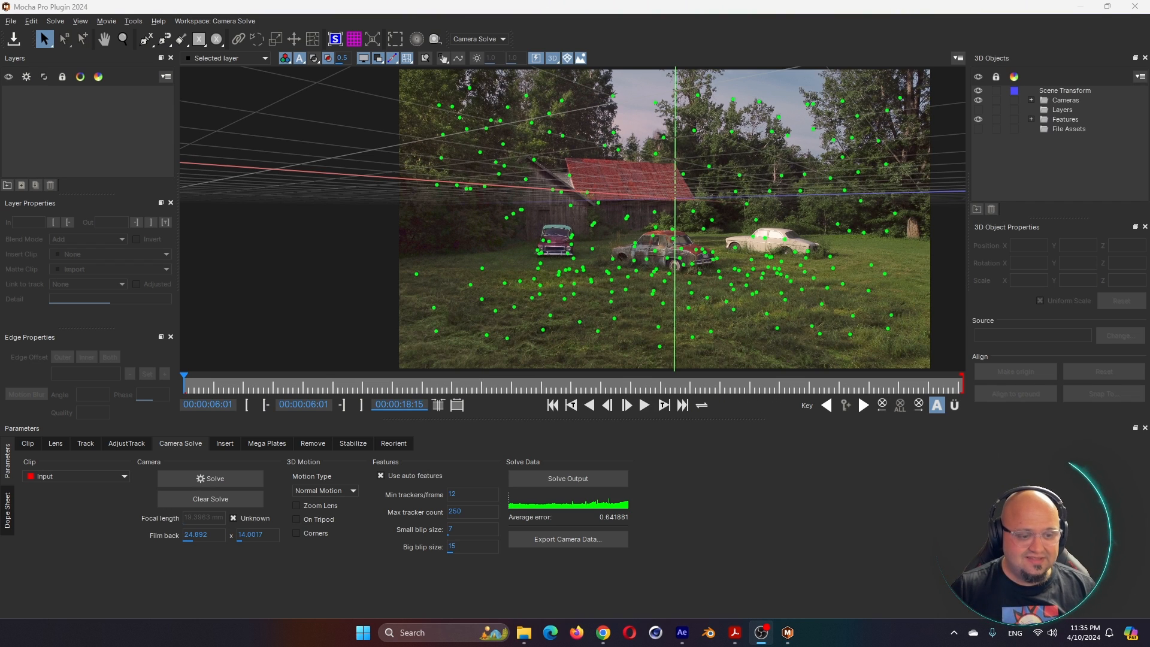
# Examine the solved camera and feature point cloud from several angles and frames, then return to the camera view.
pyautogui.moveTo(185, 382); pyautogui.dragTo(338, 397)
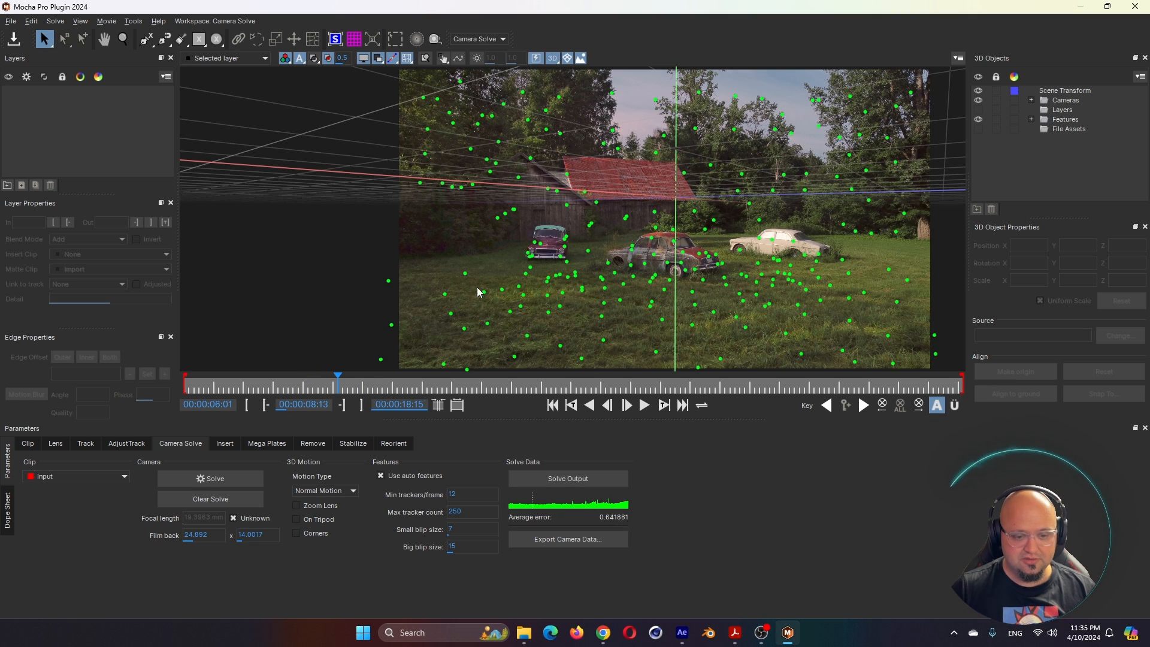
pyautogui.moveTo(495, 293); pyautogui.dragTo(388, 311)
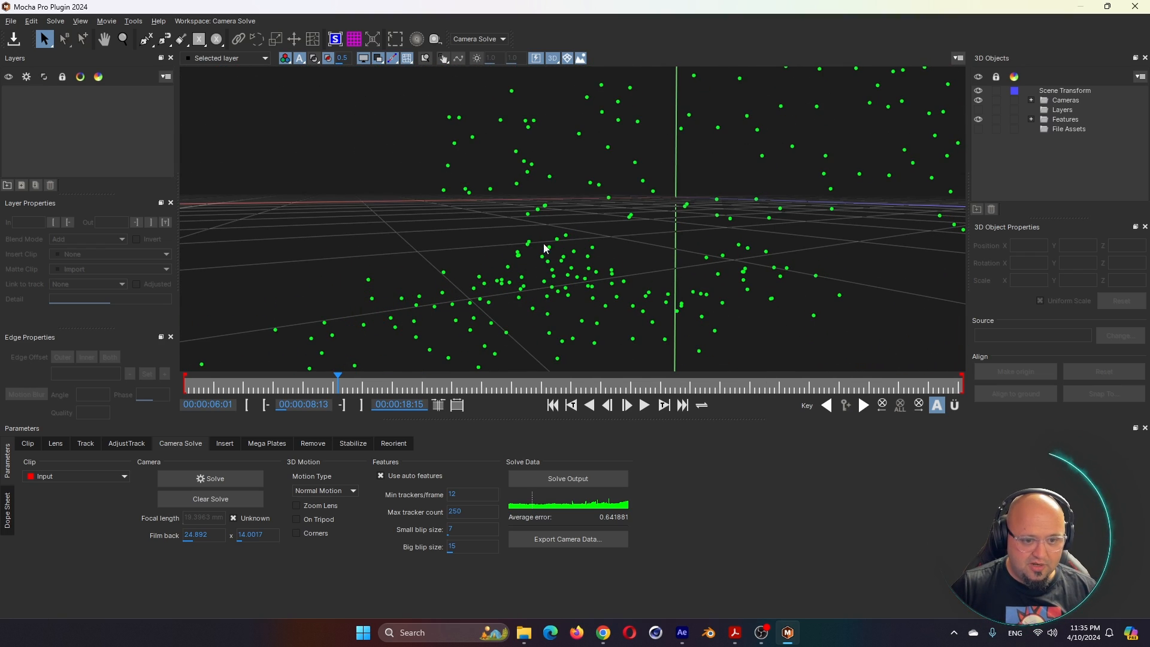
pyautogui.moveTo(601, 289); pyautogui.dragTo(568, 165)
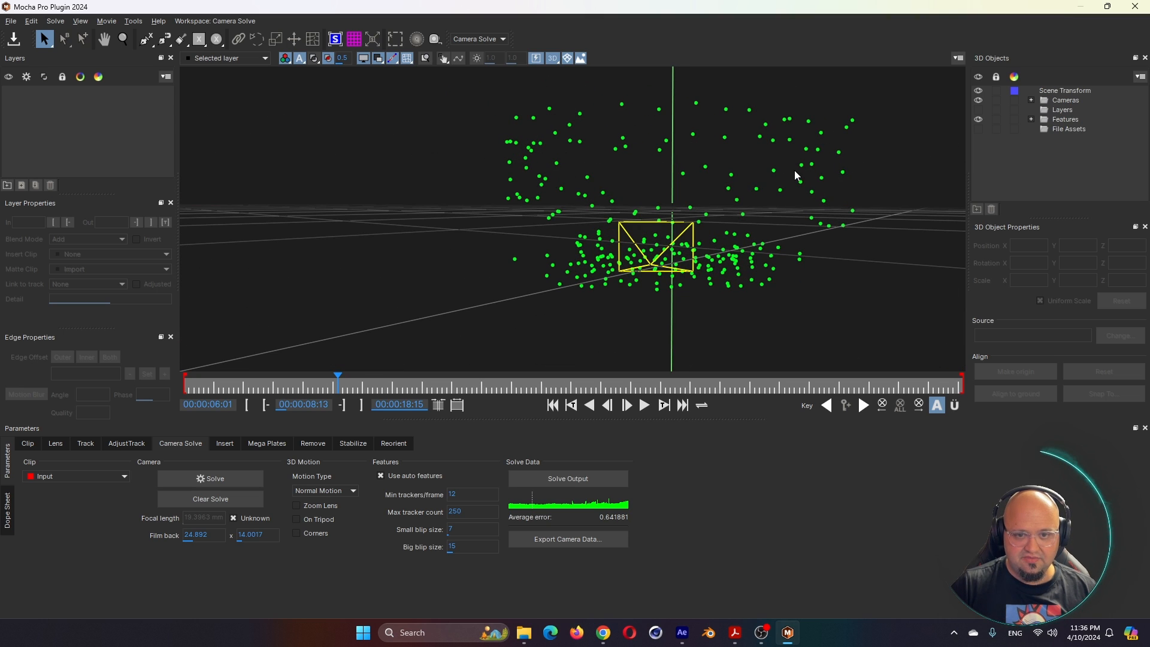
pyautogui.moveTo(639, 284); pyautogui.dragTo(434, 247)
pyautogui.press('0')
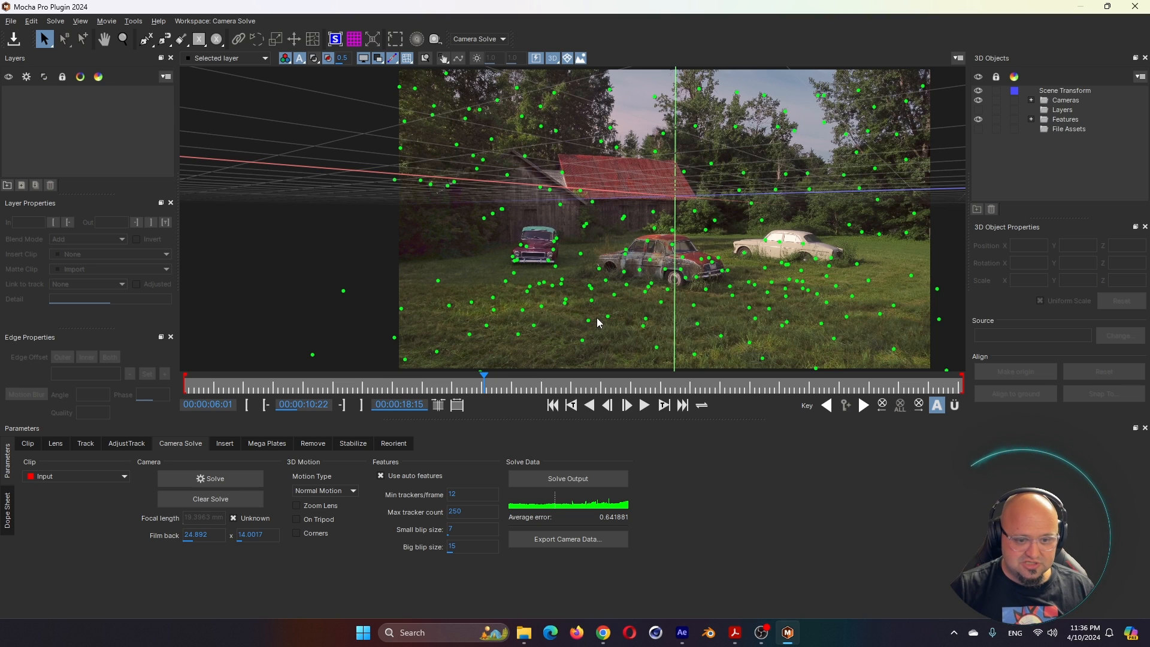
# Align the scene to the ground using grass feature points in front of the middle car, then make a nearby grass point the origin.
pyautogui.moveTo(649, 345); pyautogui.dragTo(650, 347)
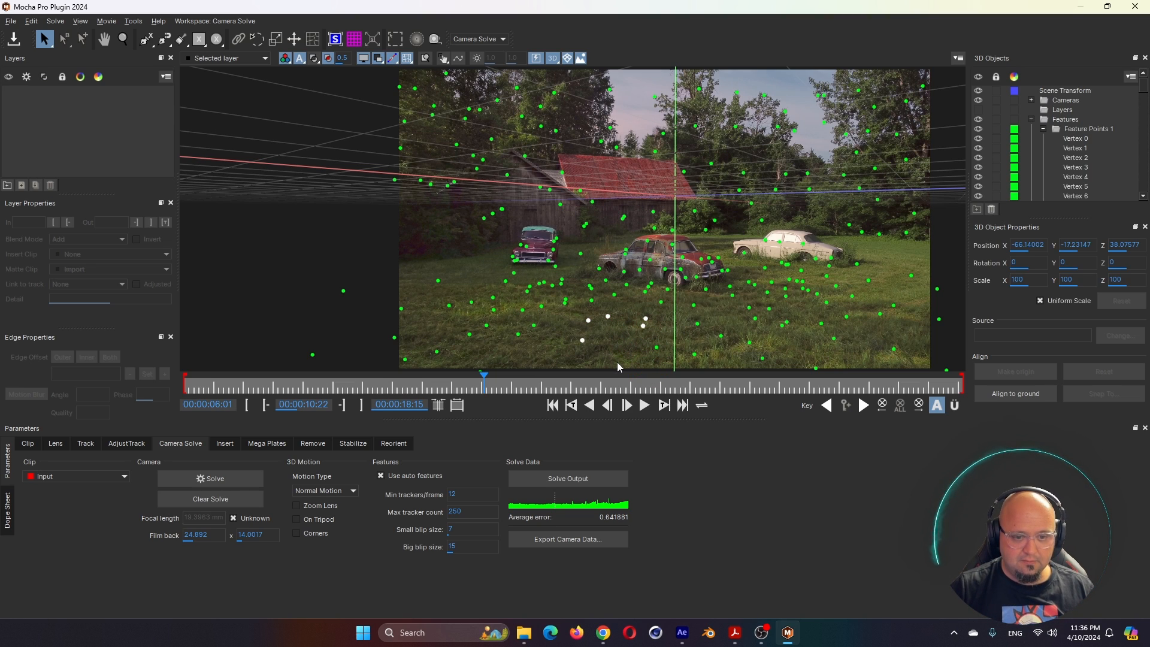
pyautogui.click(1024, 396)
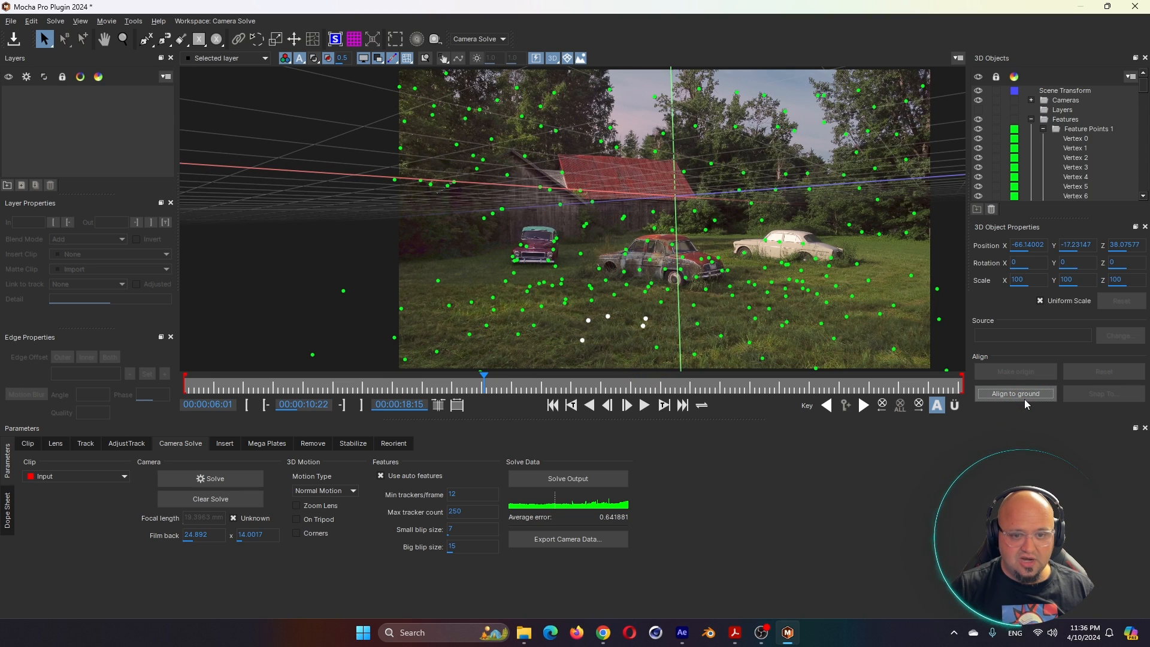
pyautogui.click(656, 349)
pyautogui.click(1010, 369)
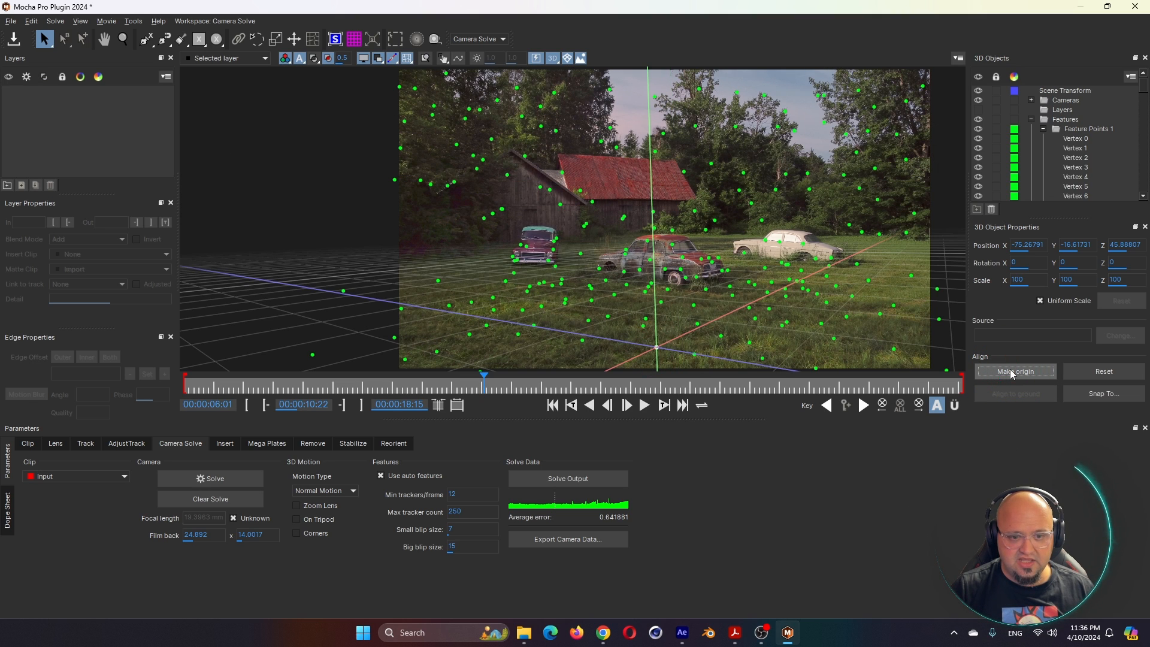
# Inspect the ground grid along the shot and make a grass feature point close to the middle car the origin.
pyautogui.moveTo(342, 388); pyautogui.dragTo(602, 394)
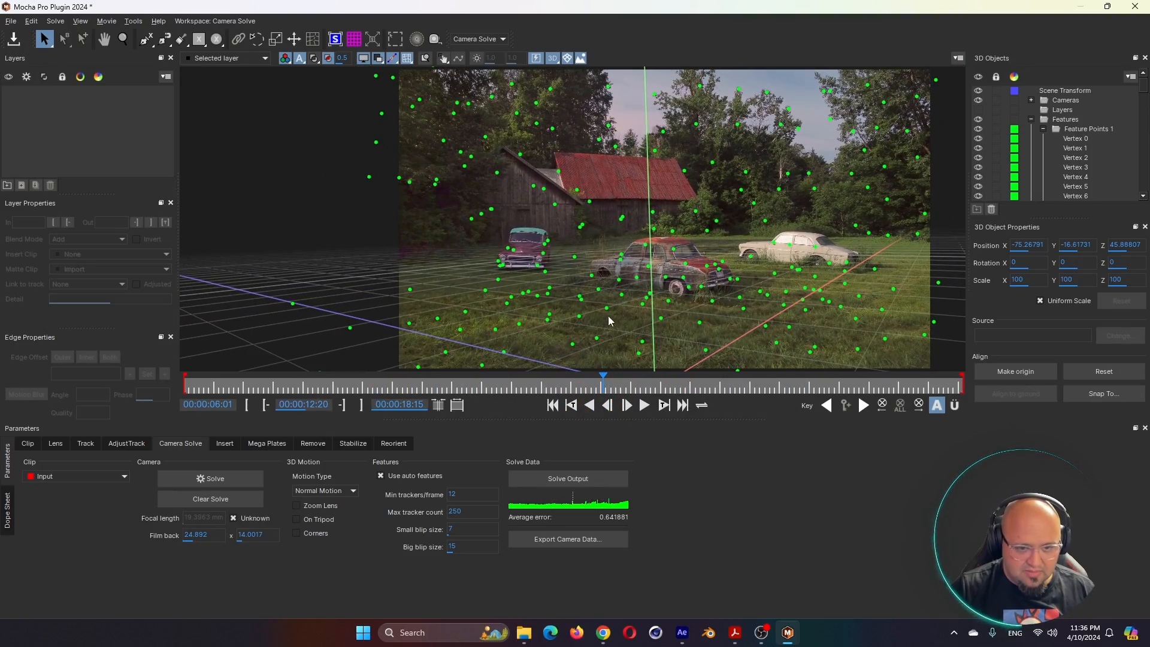
pyautogui.click(996, 369)
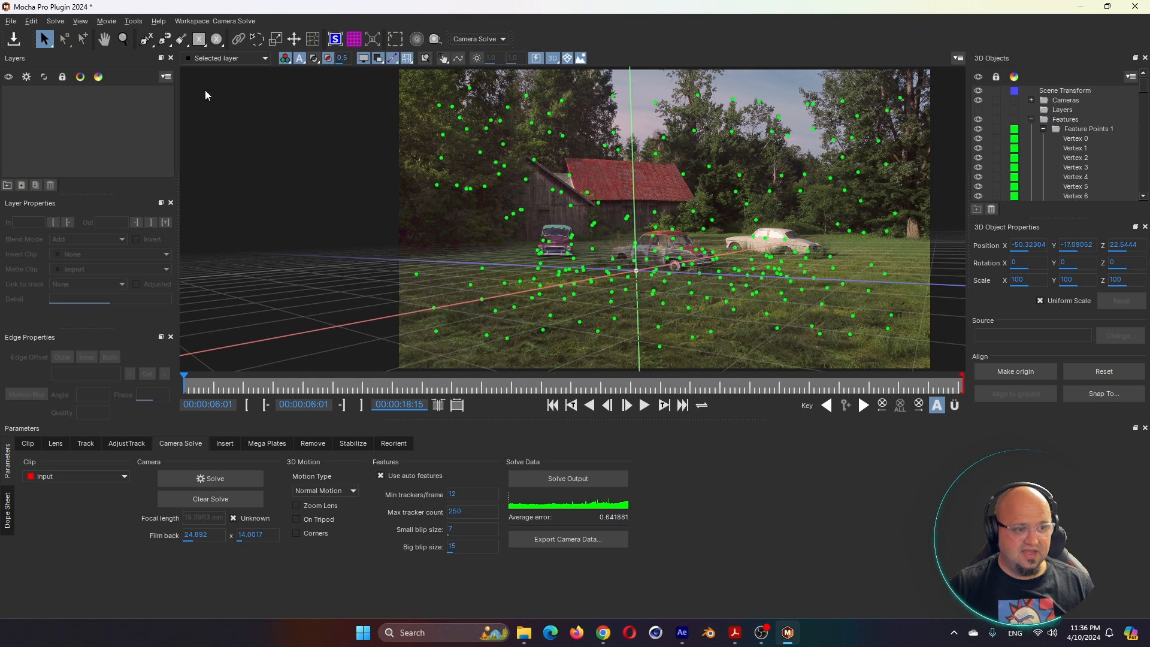
# In the Classic tracking workspace, outline the middle red car with an X-spline and enable Perspective and Mesh tracking for it.
pyautogui.click(87, 443)
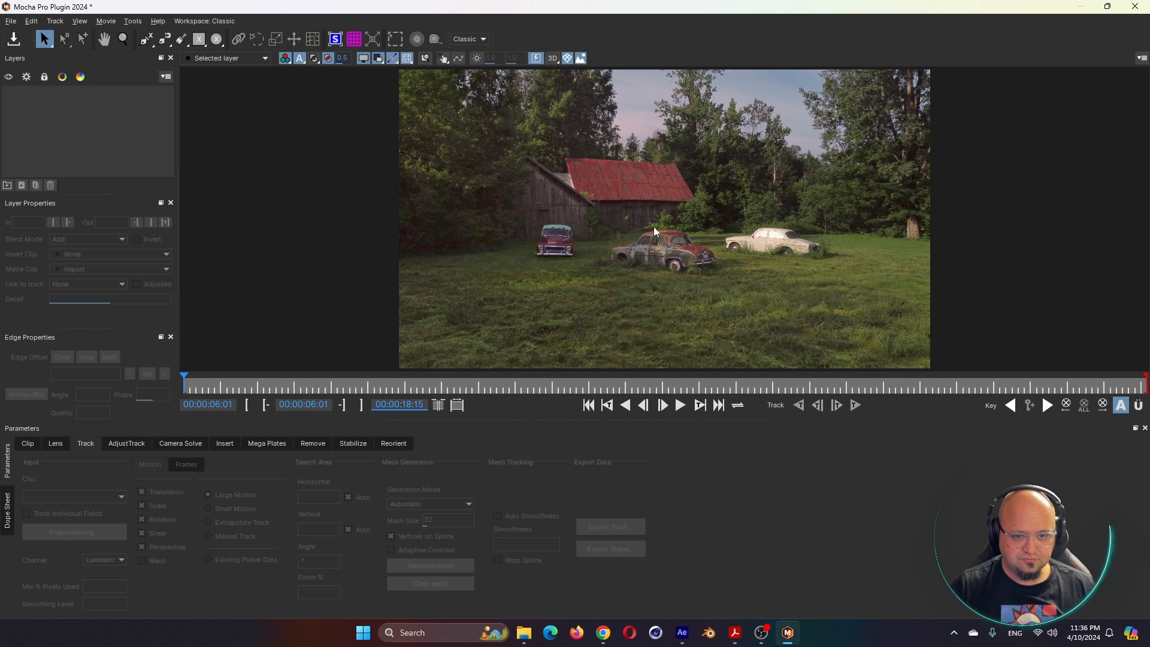
pyautogui.click(145, 41)
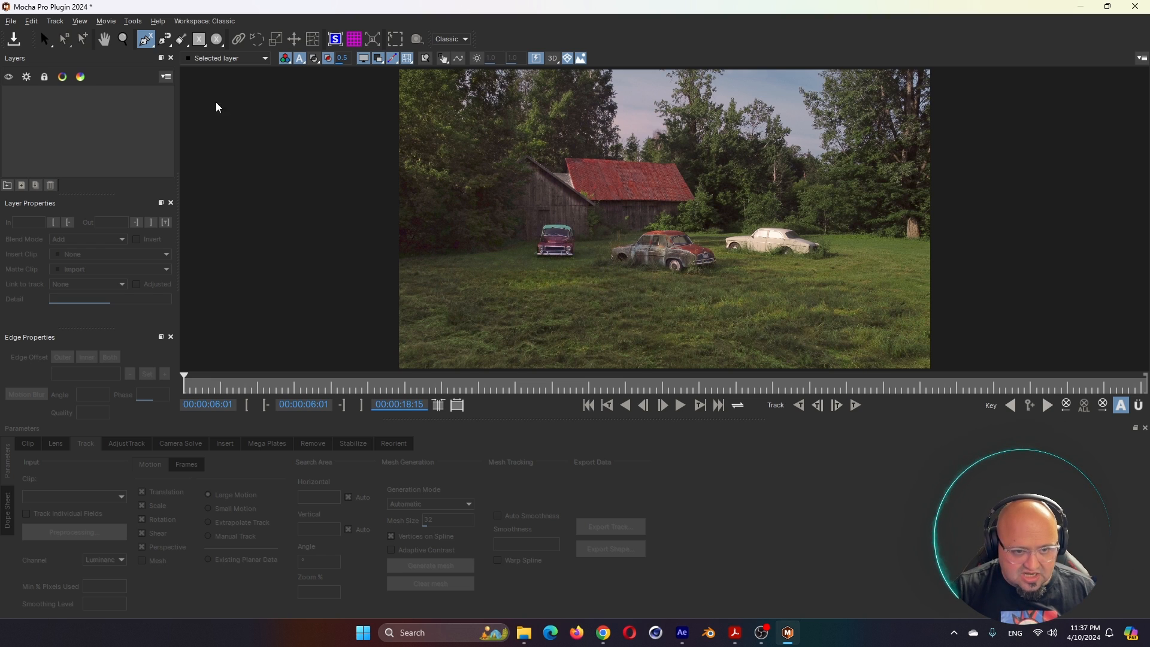
pyautogui.click(612, 258)
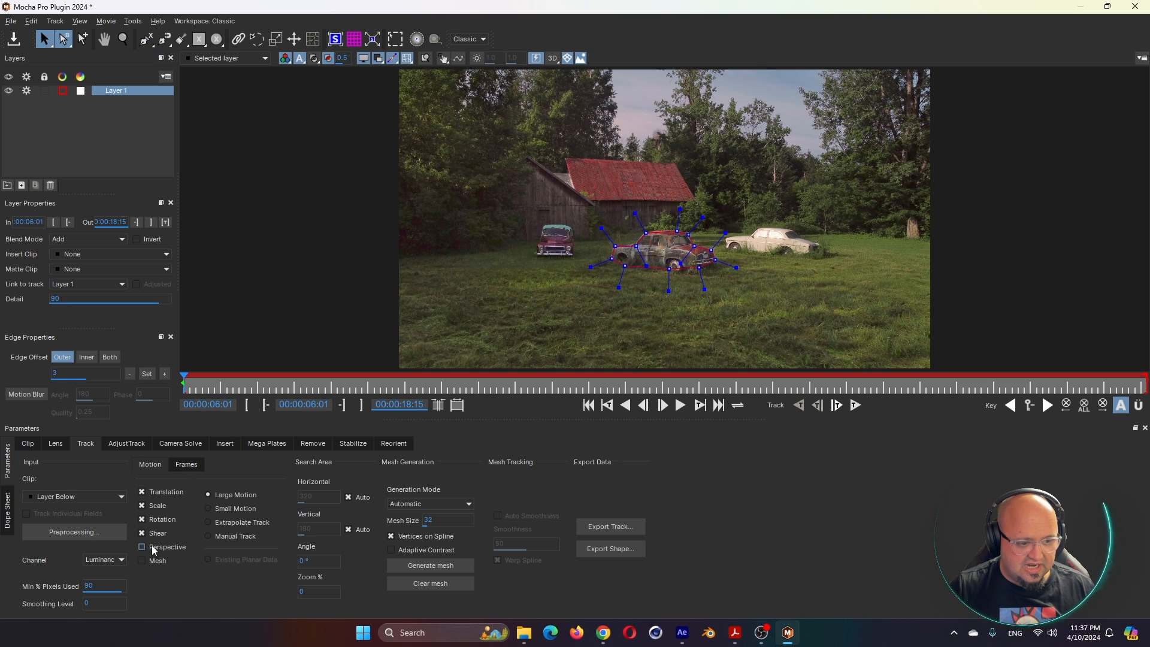
pyautogui.click(154, 548)
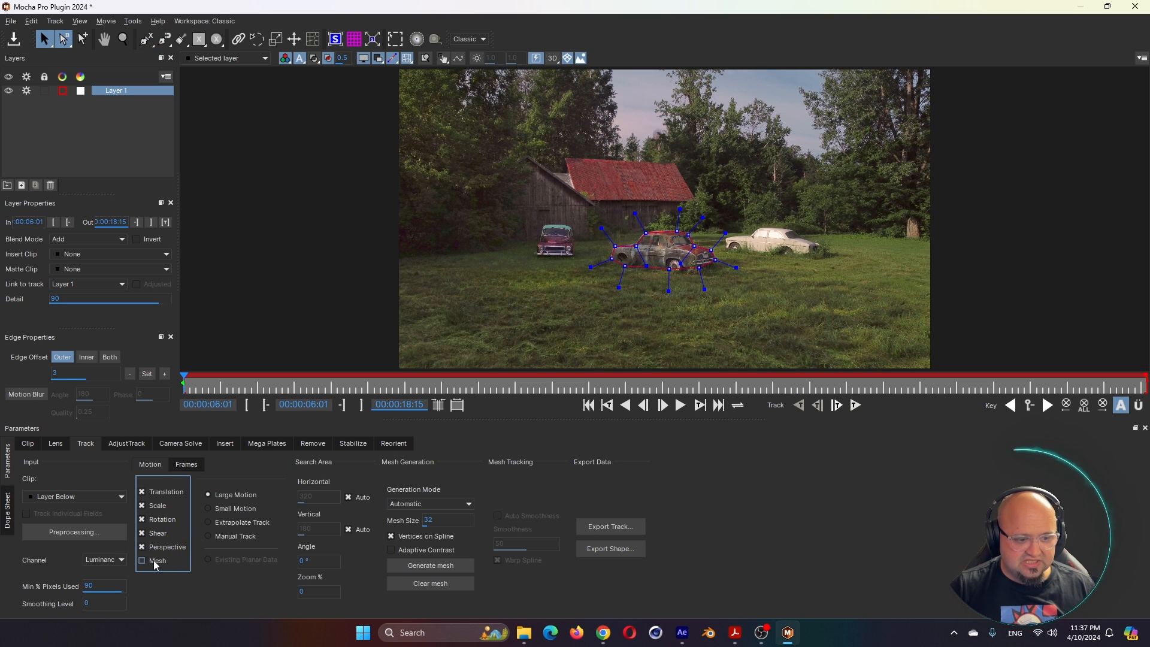
pyautogui.click(155, 562)
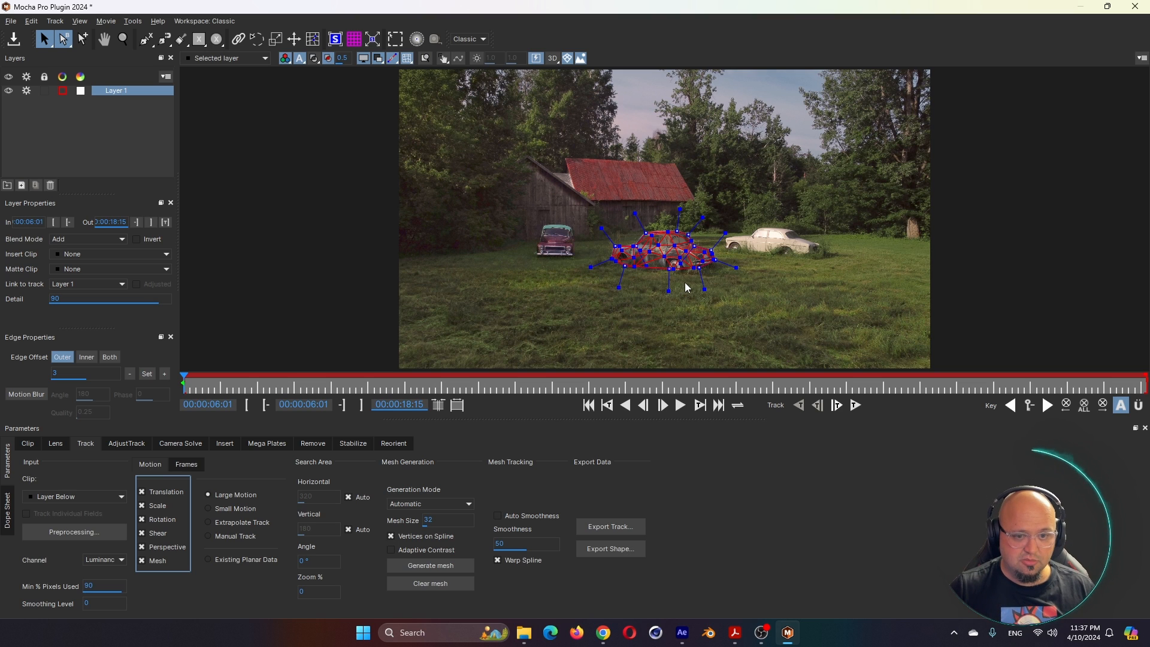
pyautogui.scroll(5, 687, 287)
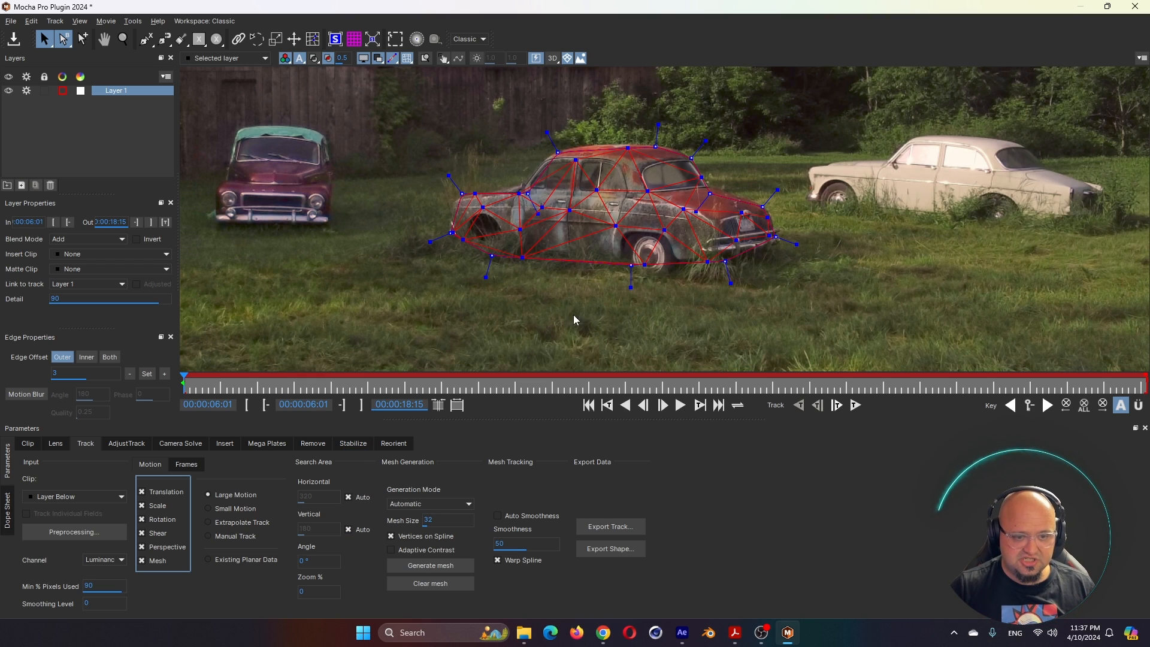
# Try a Uniform mesh on the middle car, then regenerate the mesh in Automatic mode.
pyautogui.click(430, 504)
pyautogui.click(416, 526)
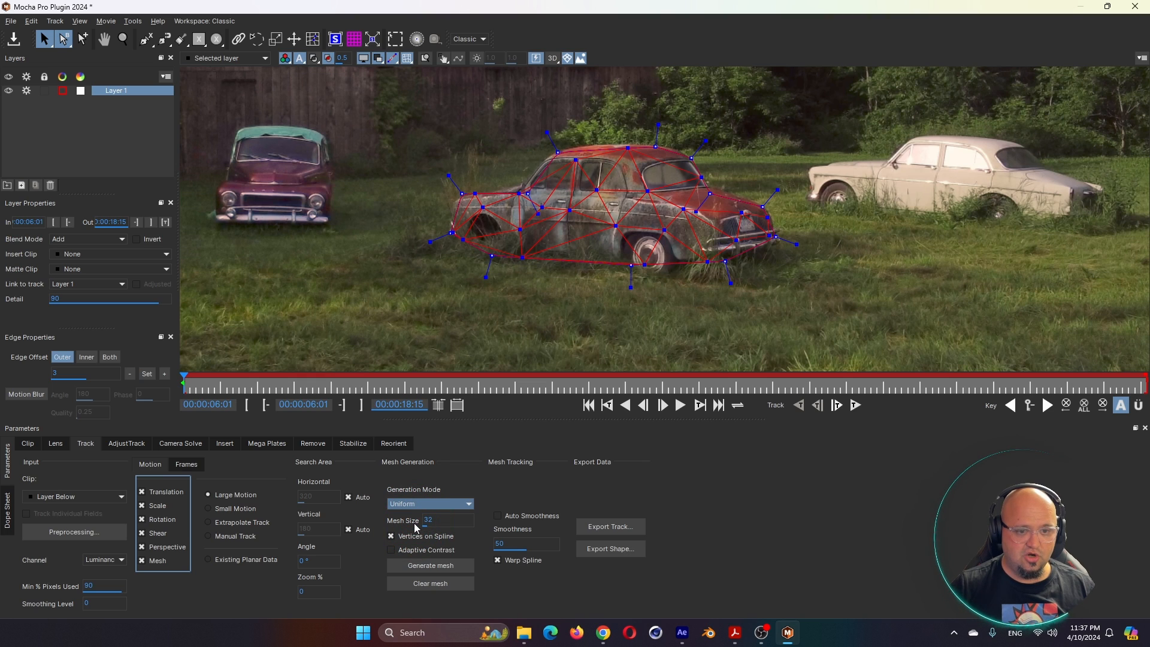
pyautogui.click(430, 565)
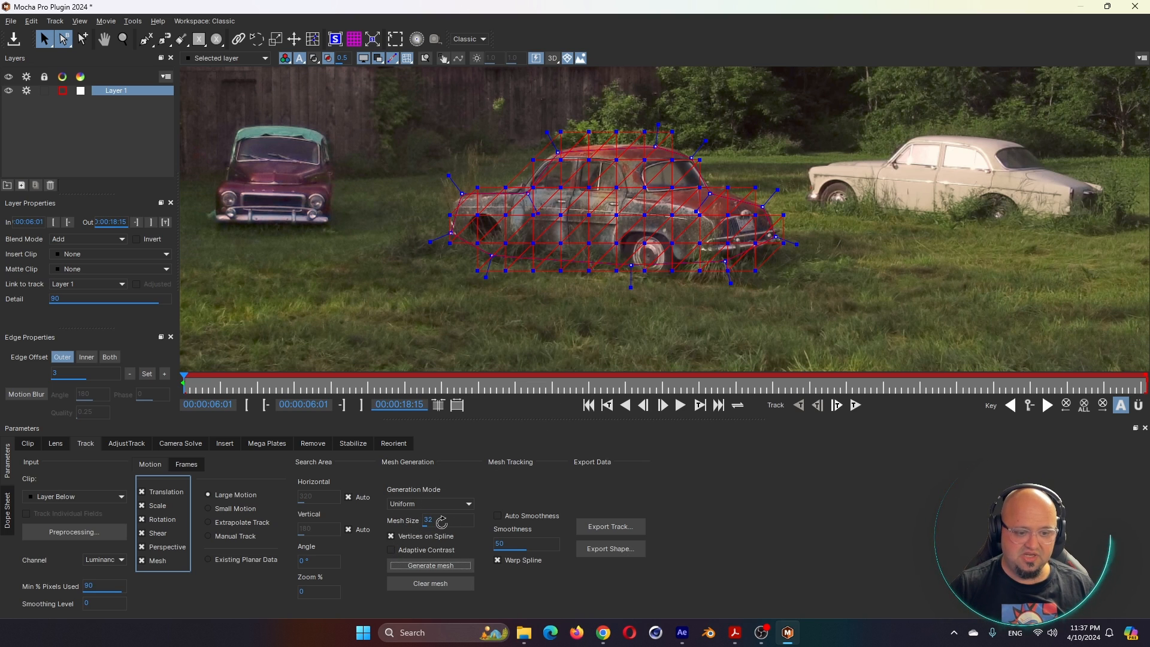
pyautogui.click(431, 502)
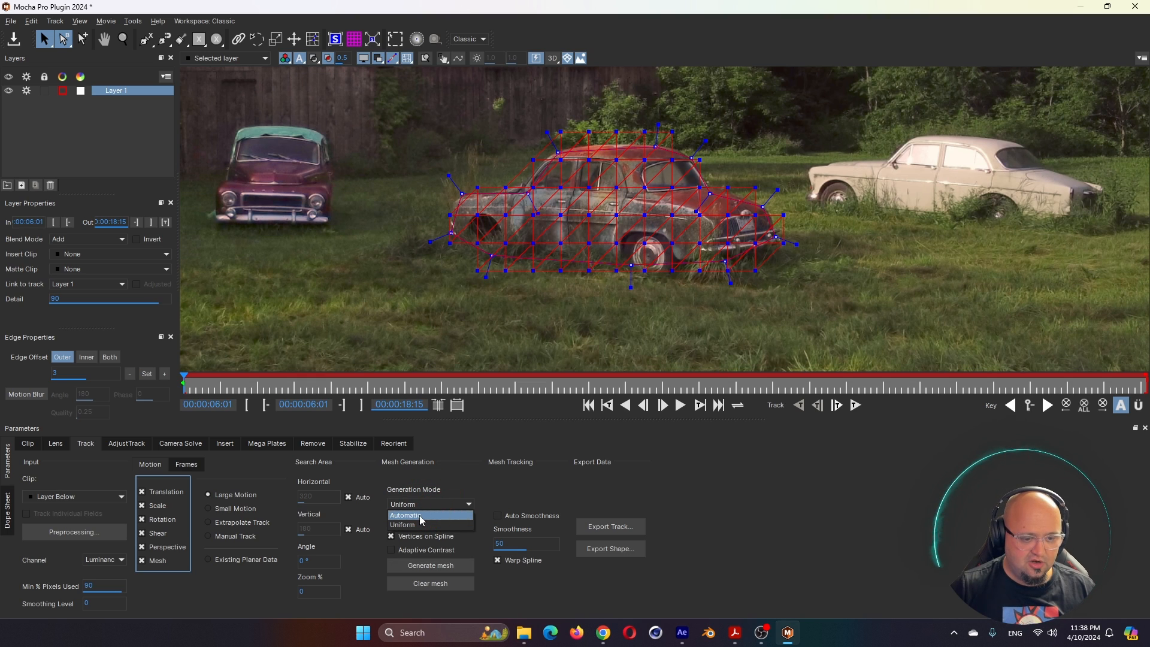
pyautogui.click(421, 516)
pyautogui.click(431, 565)
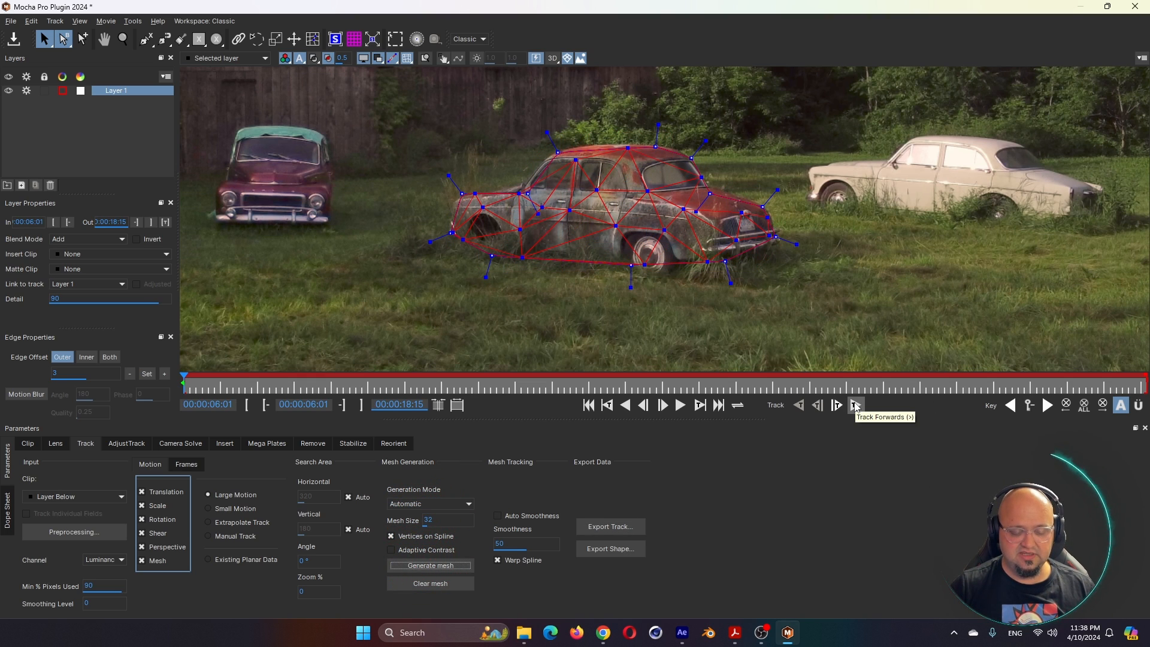
# Track the middle car's layer forwards through the clip, then return to the first frame.
pyautogui.click(855, 406)
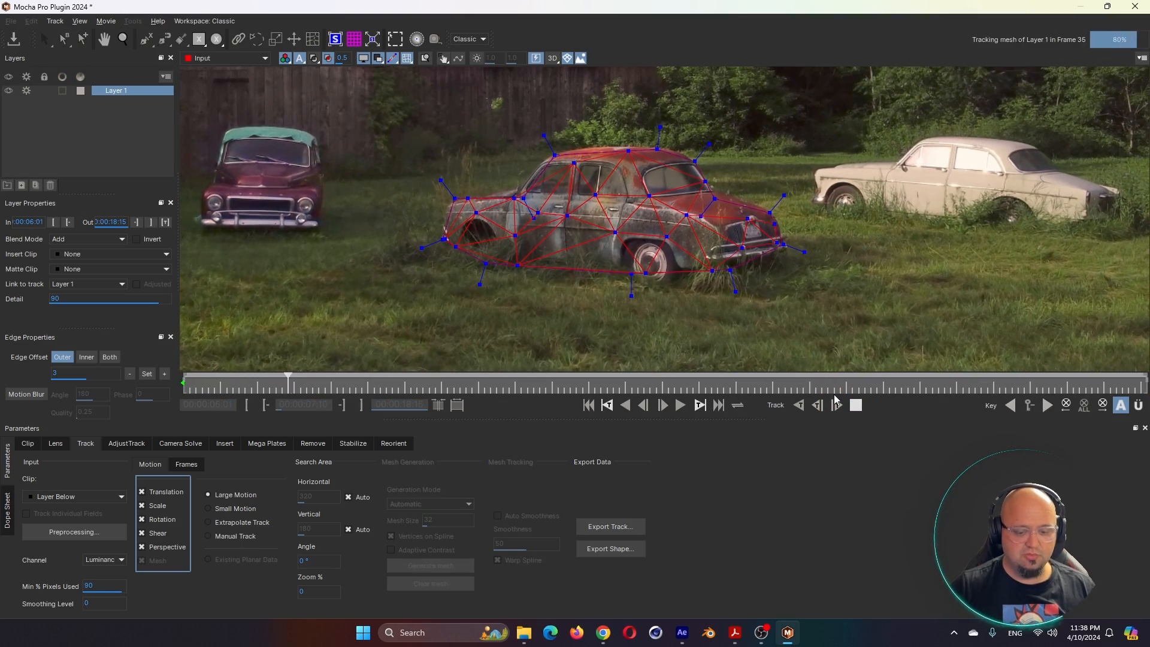
pyautogui.moveTo(687, 382); pyautogui.dragTo(216, 415)
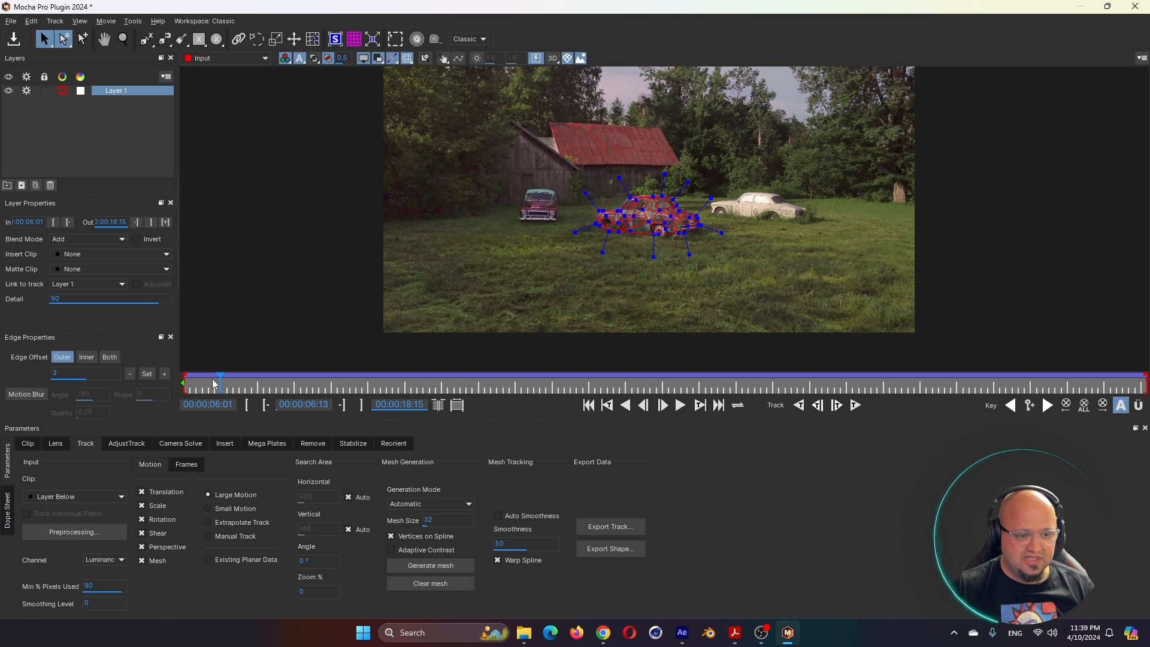
pyautogui.moveTo(218, 376); pyautogui.dragTo(165, 377)
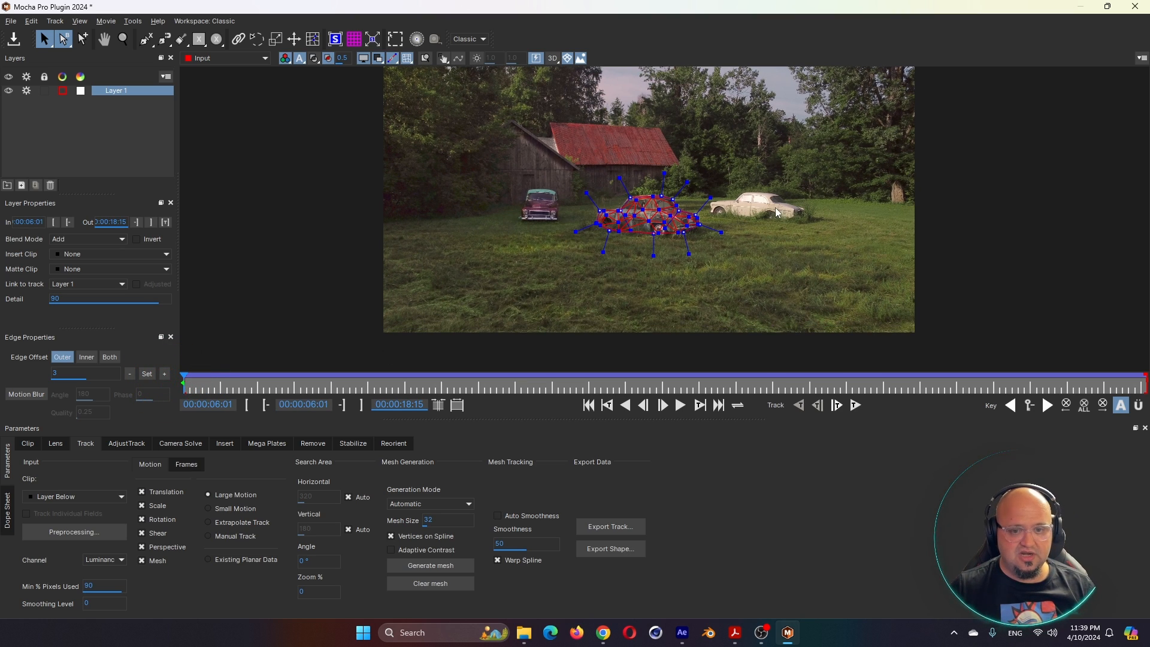
# Draw a closed X-spline around the white car as a new layer.
pyautogui.click(146, 39)
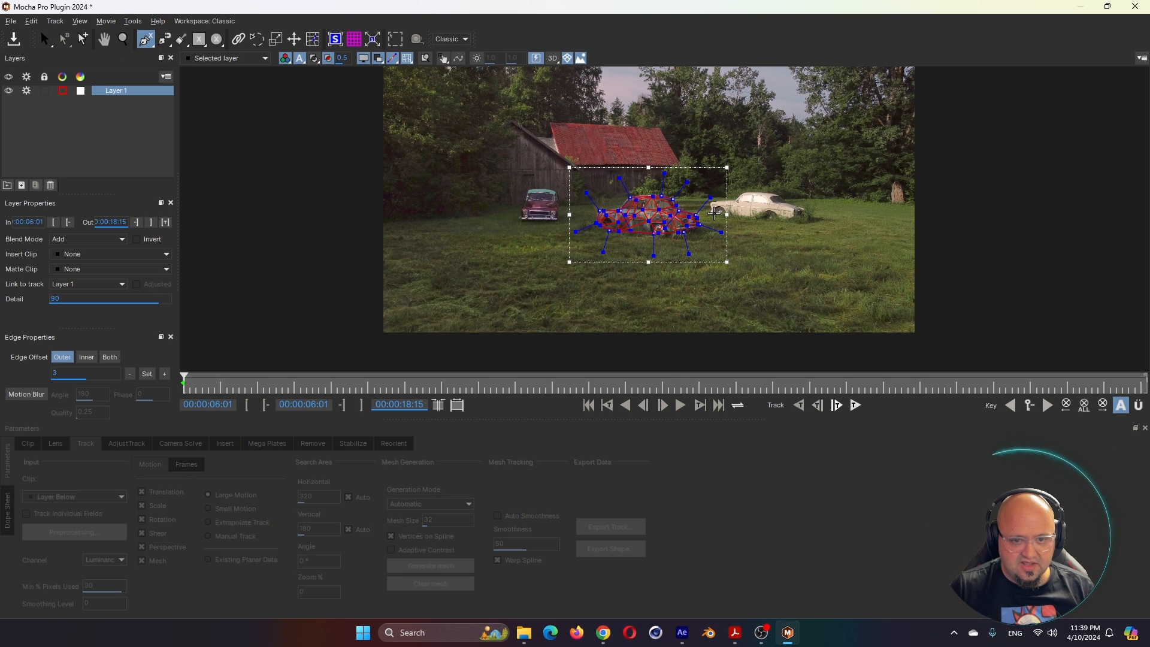
pyautogui.click(714, 213)
pyautogui.click(711, 201)
pyautogui.click(741, 199)
pyautogui.click(746, 189)
pyautogui.click(780, 194)
pyautogui.click(784, 204)
pyautogui.click(813, 210)
pyautogui.click(809, 220)
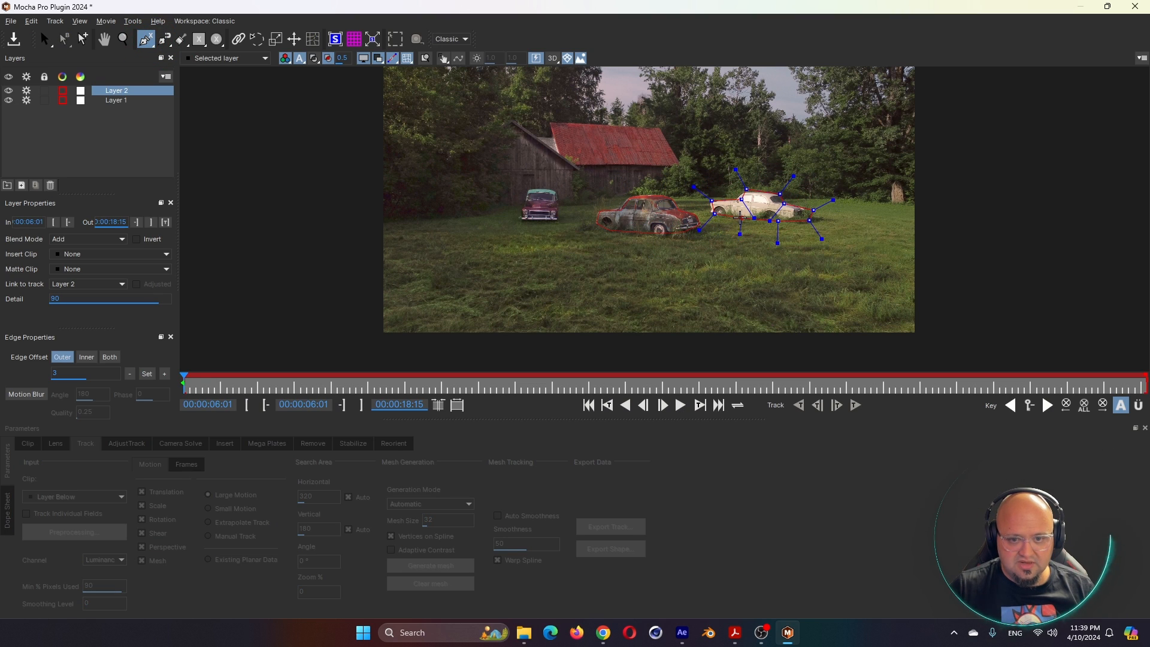
pyautogui.click(727, 218)
pyautogui.rightClick(737, 221)
# Refine the white car's spline by moving its control points to fit the bumpers, hood and lower edge.
pyautogui.scroll(5, 765, 228)
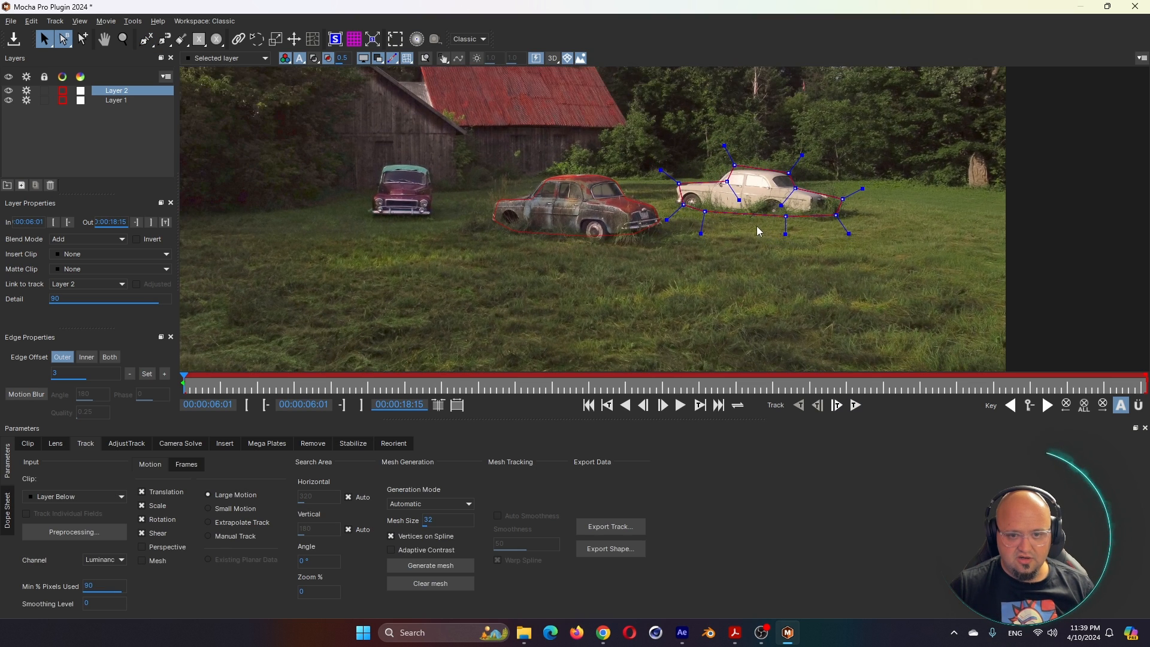
pyautogui.scroll(5, 748, 221)
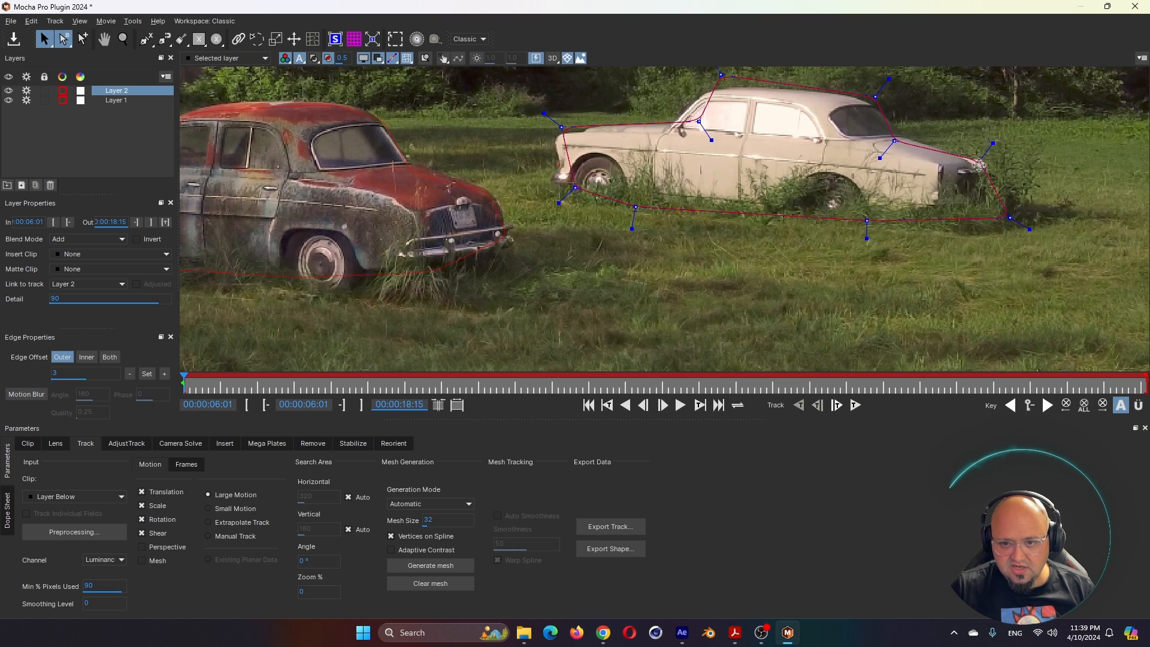
pyautogui.moveTo(978, 163); pyautogui.dragTo(986, 162)
pyautogui.moveTo(1009, 217); pyautogui.dragTo(978, 212)
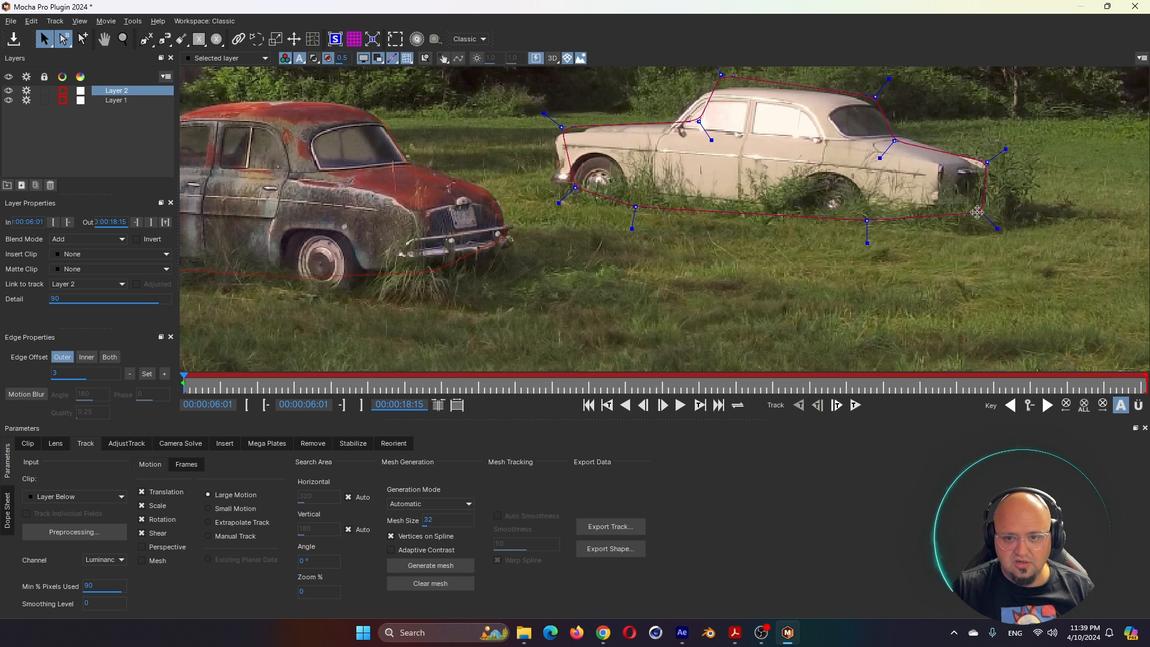
pyautogui.moveTo(574, 187); pyautogui.dragTo(554, 186)
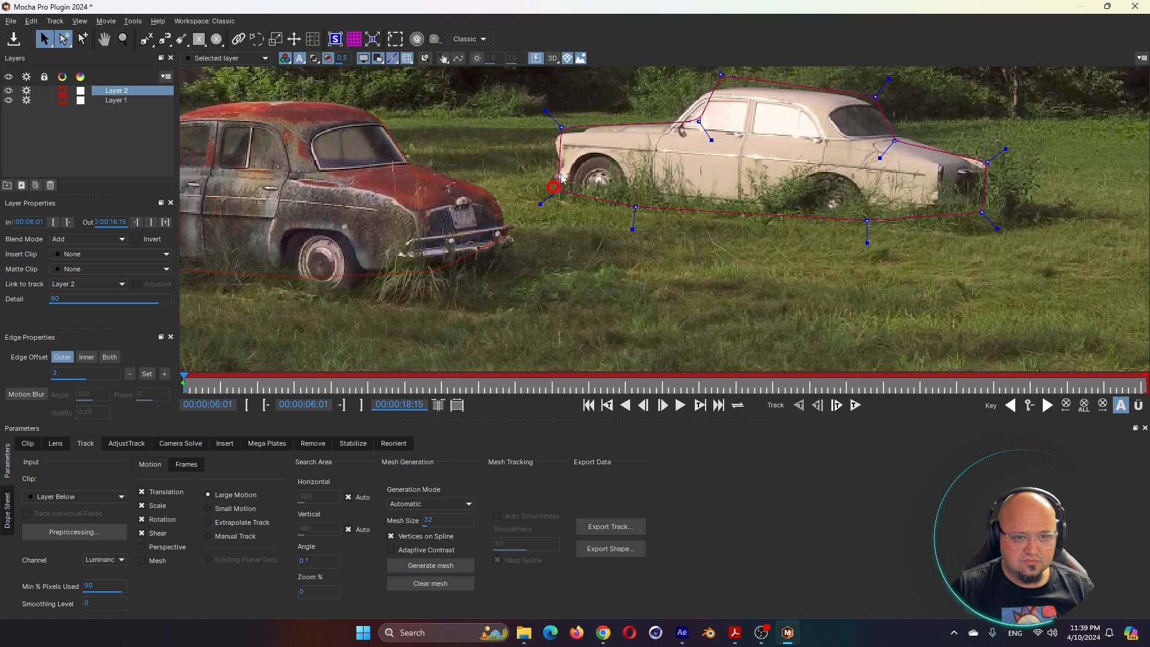
pyautogui.moveTo(561, 127); pyautogui.dragTo(556, 131)
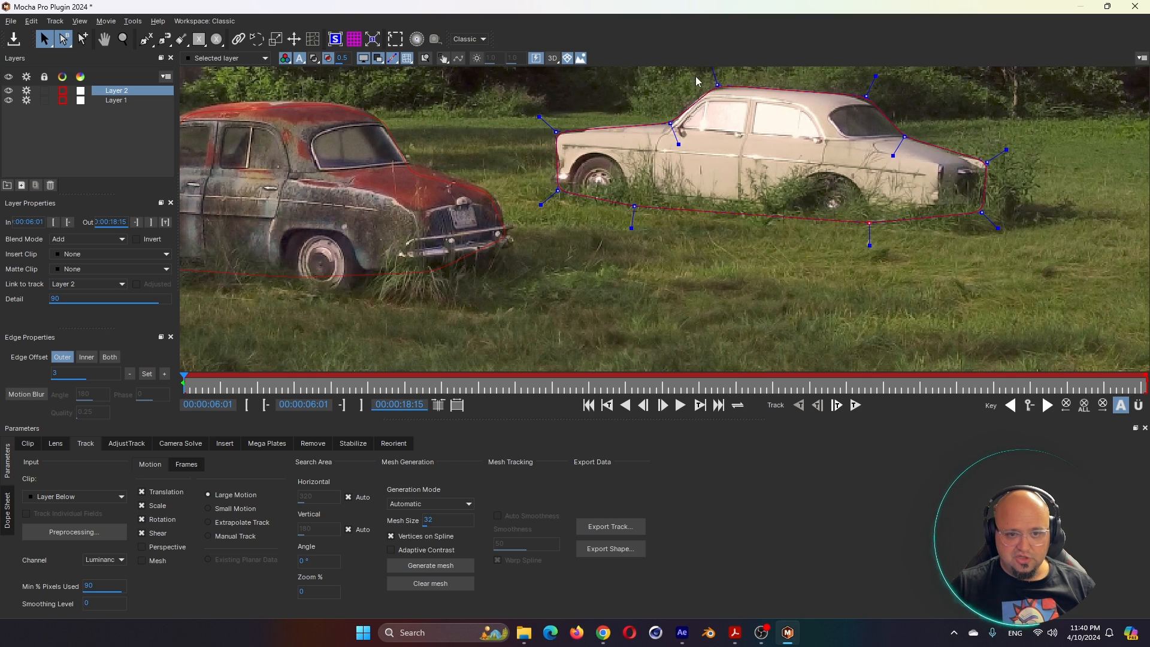
pyautogui.moveTo(559, 191); pyautogui.dragTo(553, 191)
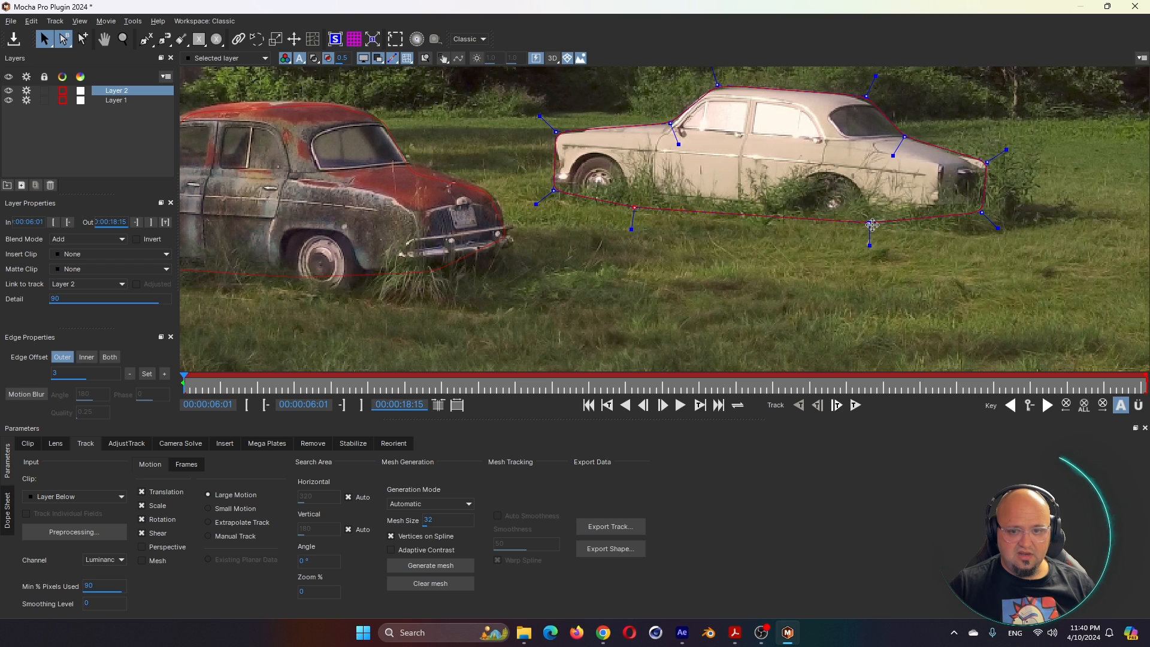
pyautogui.moveTo(869, 223); pyautogui.dragTo(869, 225)
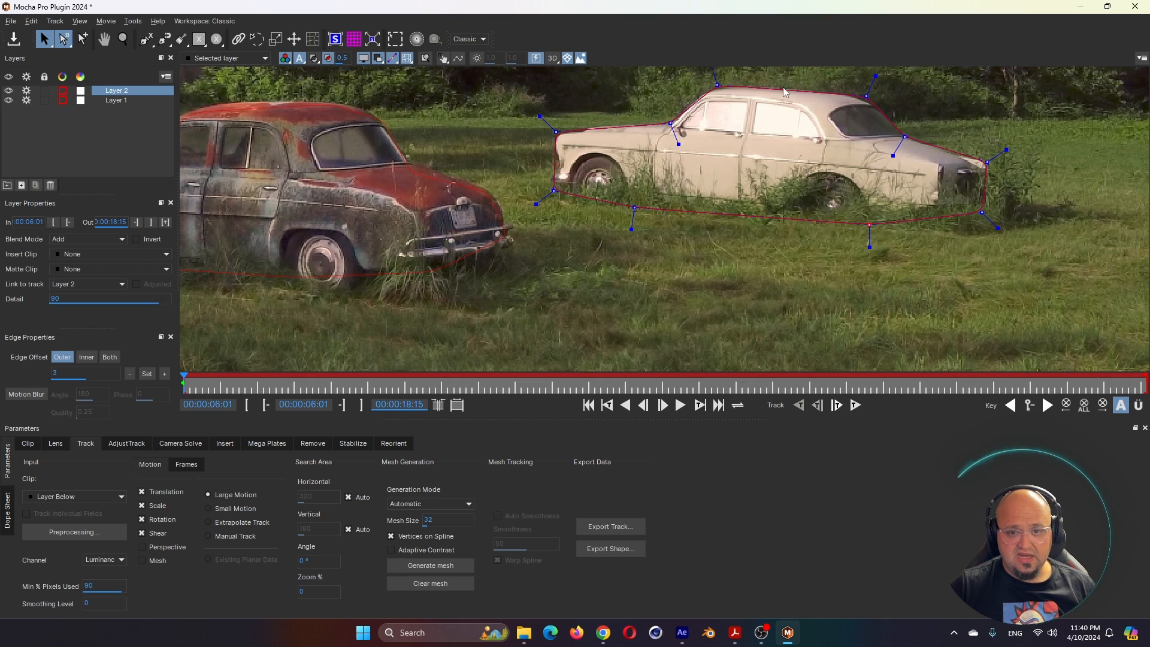
# Enable Perspective and Mesh tracking for the white car, set the mesh size to 25 and regenerate its mesh.
pyautogui.click(142, 547)
pyautogui.click(142, 560)
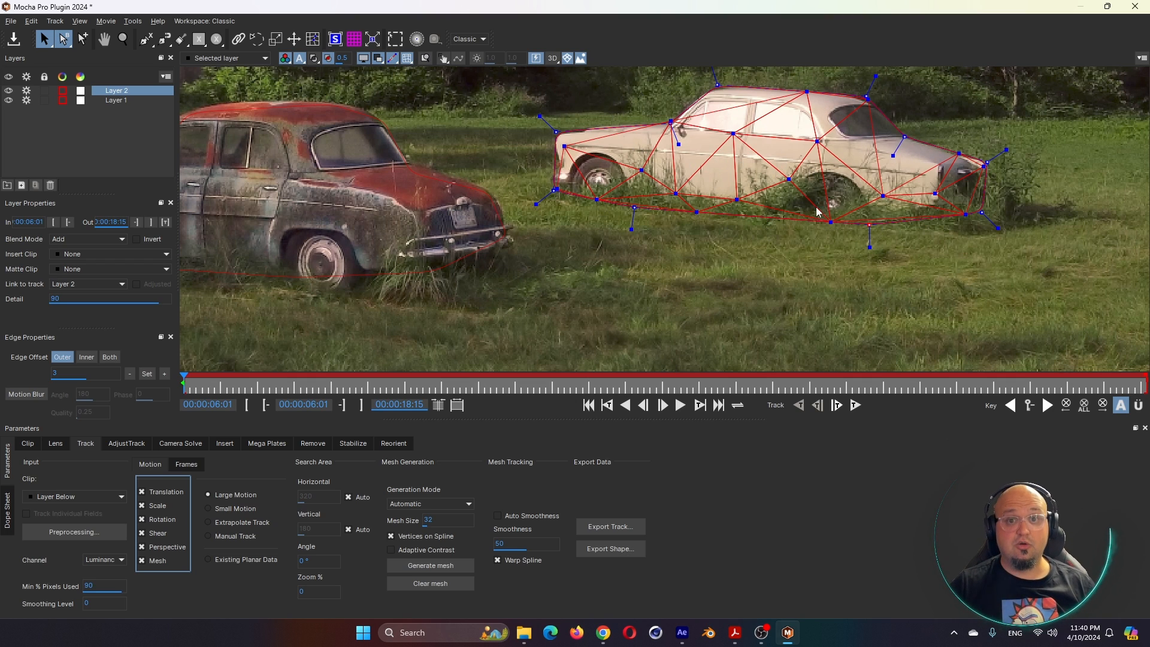
pyautogui.scroll(-4, 639, 314)
pyautogui.scroll(3, 628, 261)
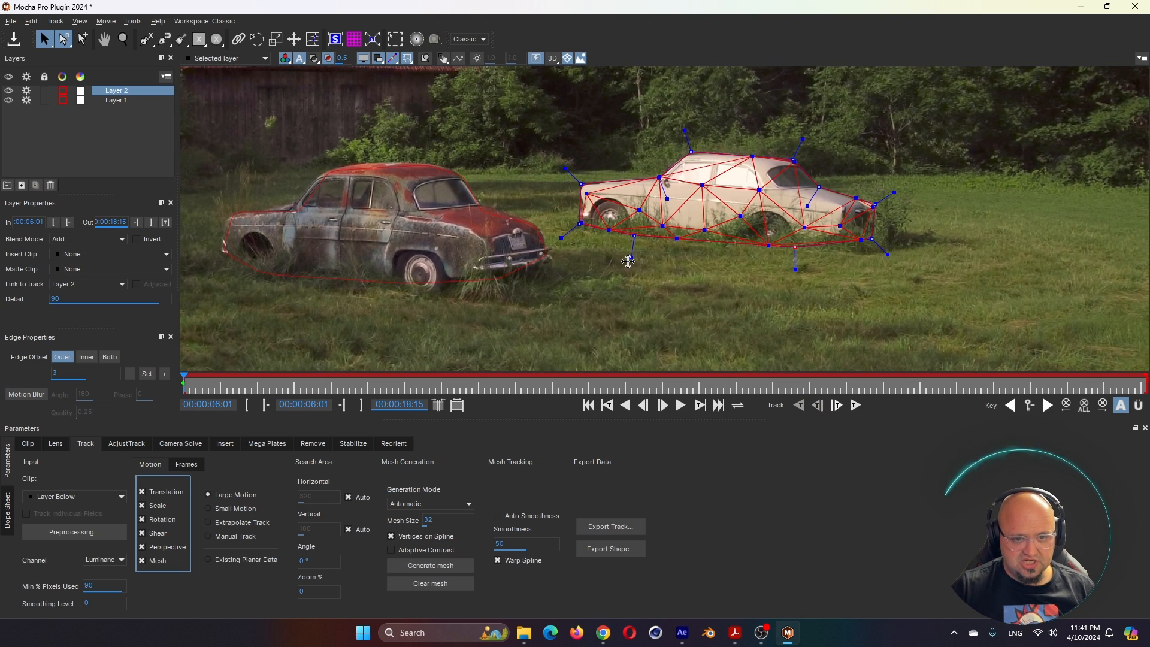
pyautogui.doubleClick(428, 519)
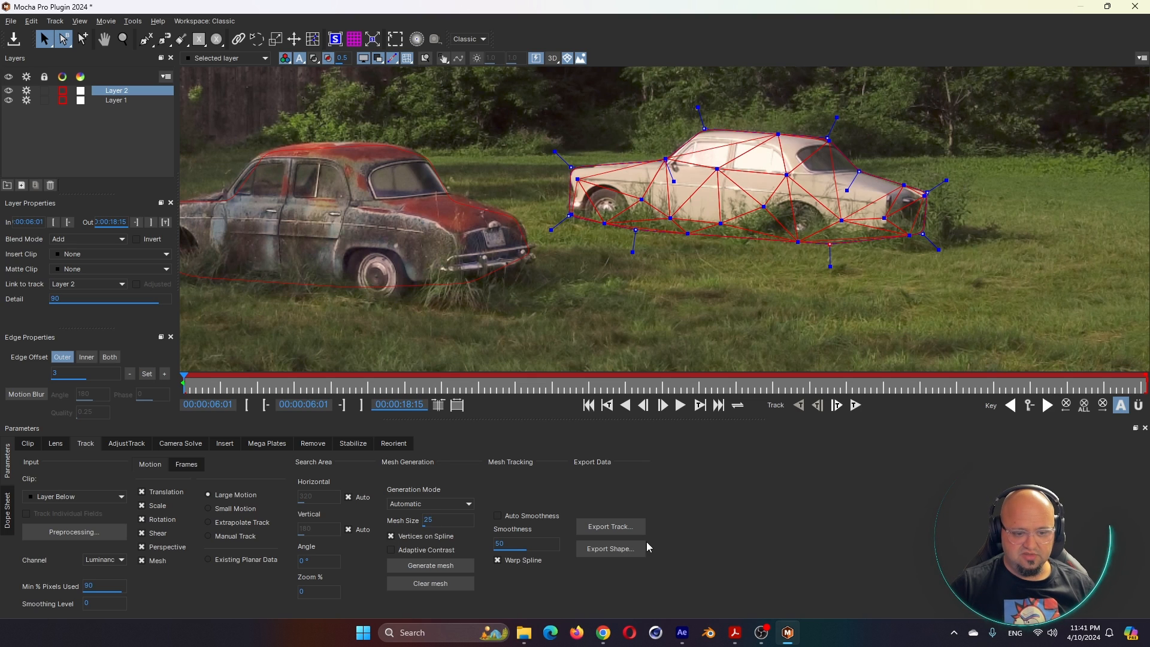
pyautogui.click(417, 564)
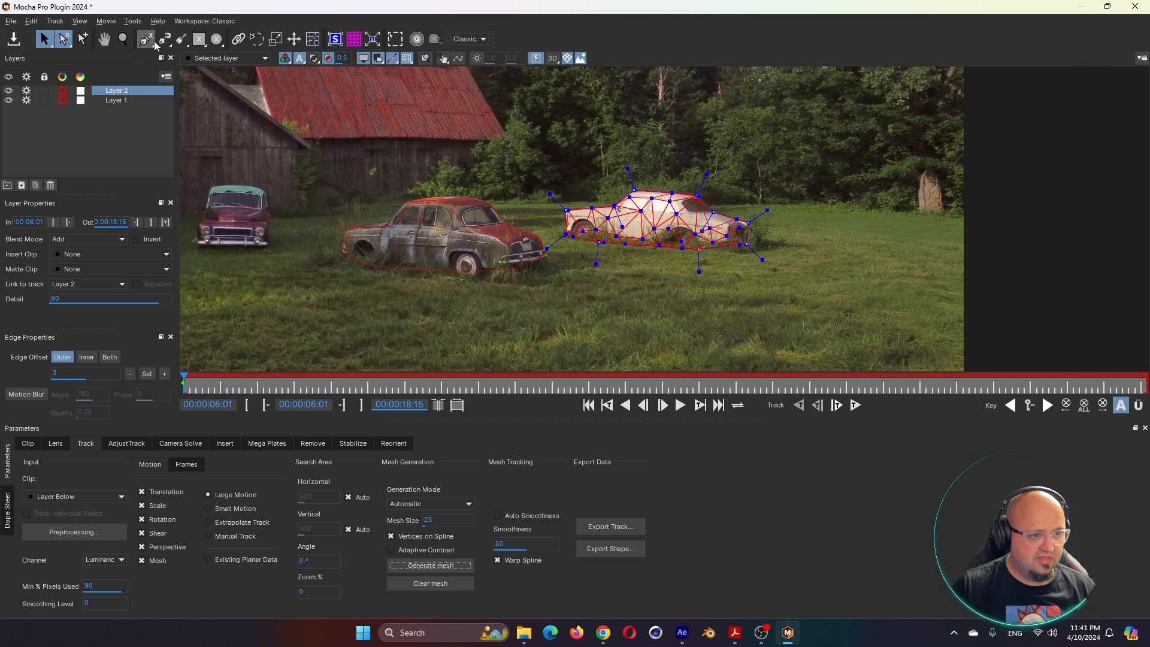
# Outline the dark red car near the barn with an X-spline on a new layer and generate its Perspective and Mesh tracking mesh.
pyautogui.click(152, 43)
pyautogui.click(199, 242)
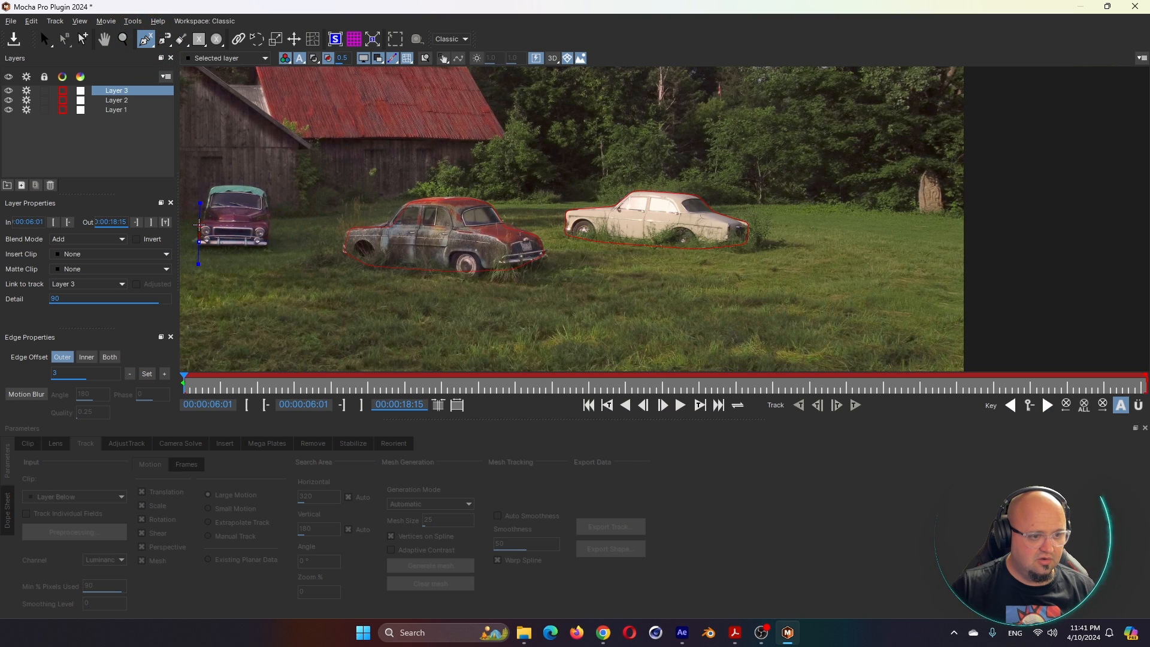
pyautogui.click(200, 225)
pyautogui.click(206, 216)
pyautogui.click(210, 191)
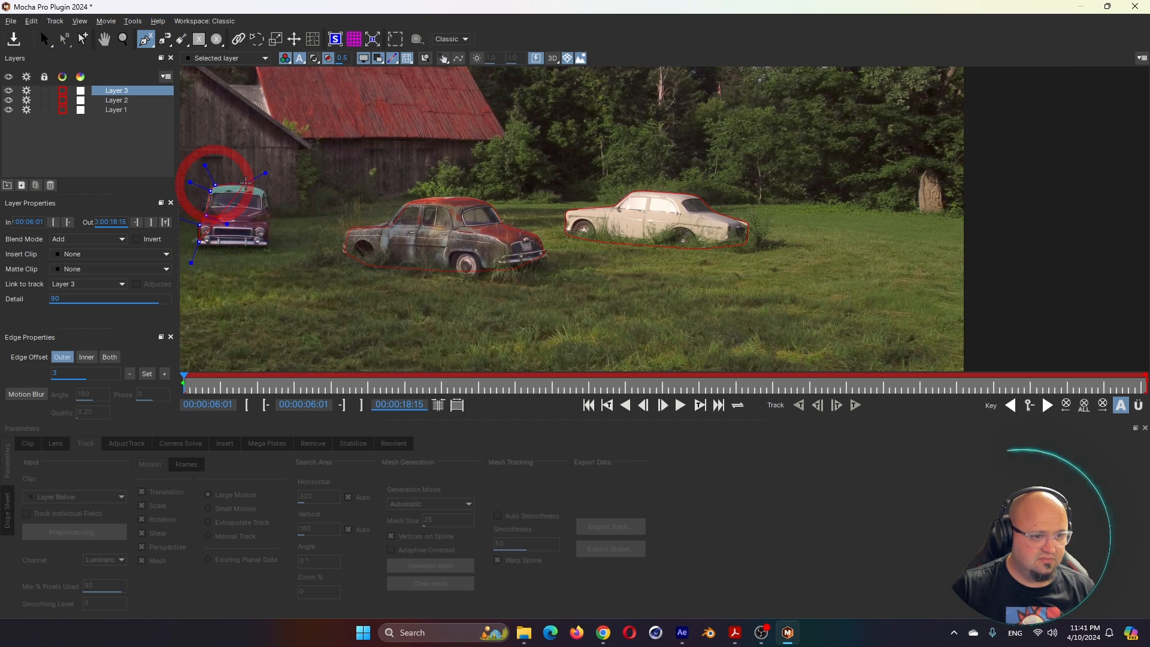
pyautogui.rightClick(214, 185)
pyautogui.click(437, 569)
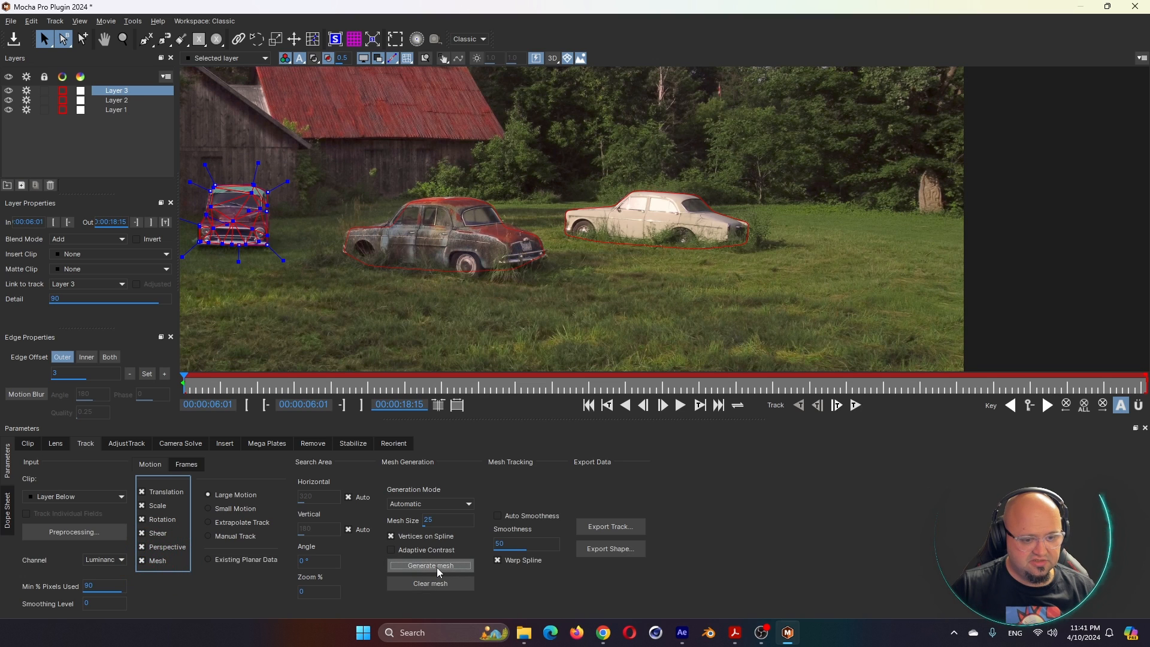
# Check the splines and meshes of the three car layers one after another, finishing on Layer 1.
pyautogui.click(127, 101)
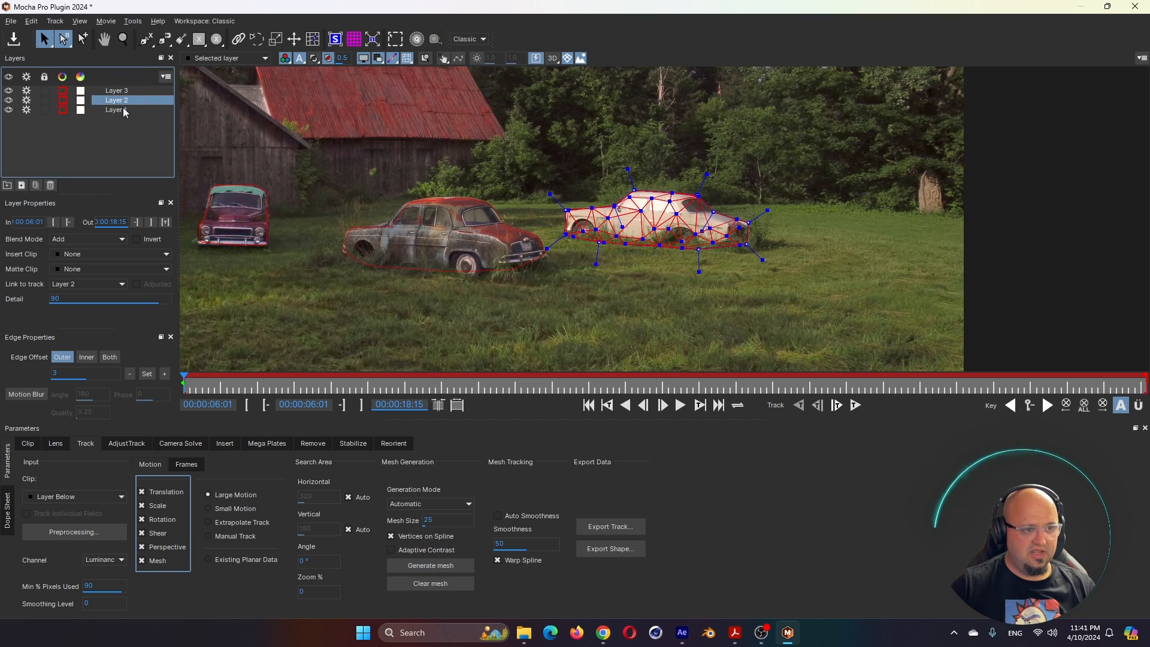
pyautogui.click(125, 110)
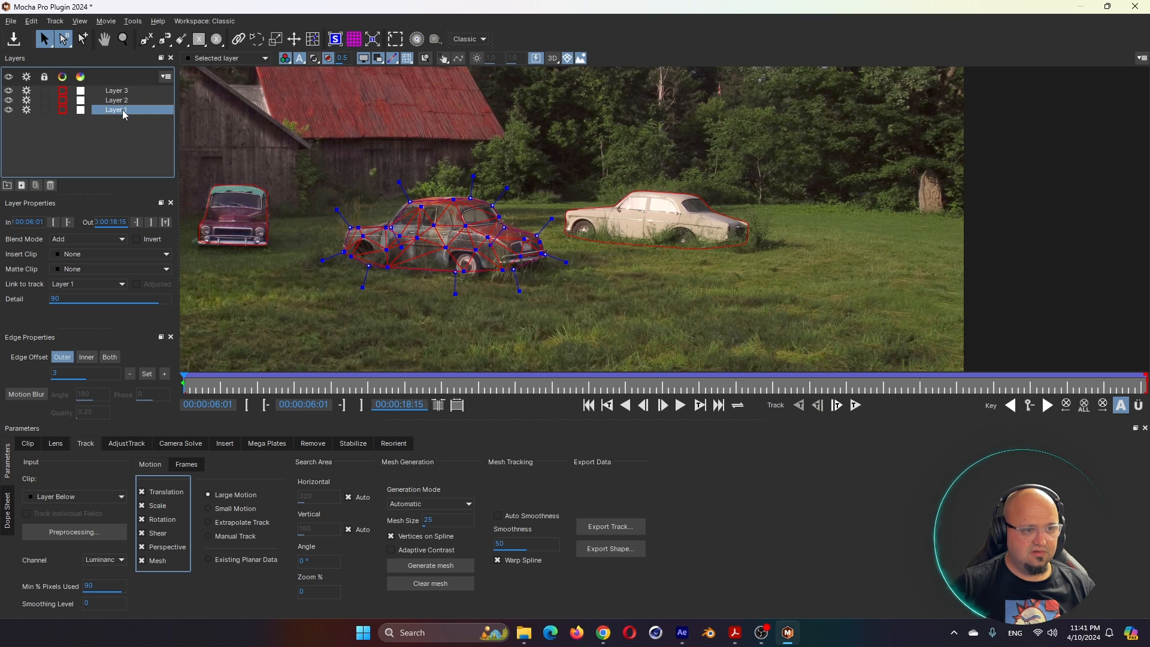
pyautogui.click(126, 102)
pyautogui.click(128, 91)
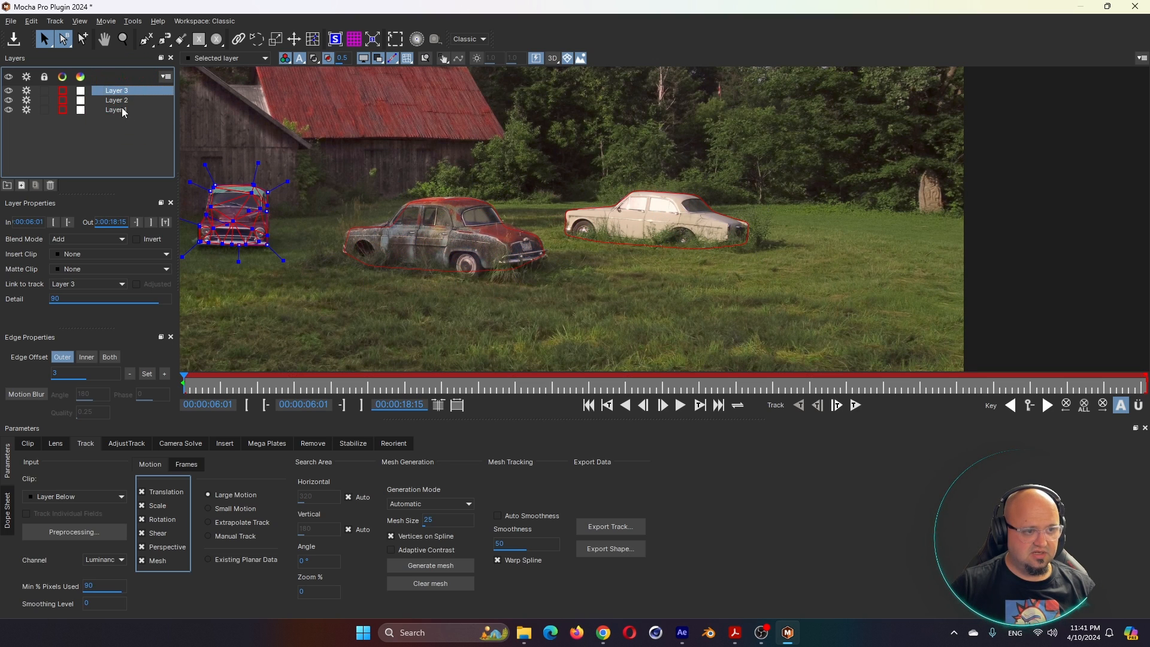
pyautogui.click(129, 110)
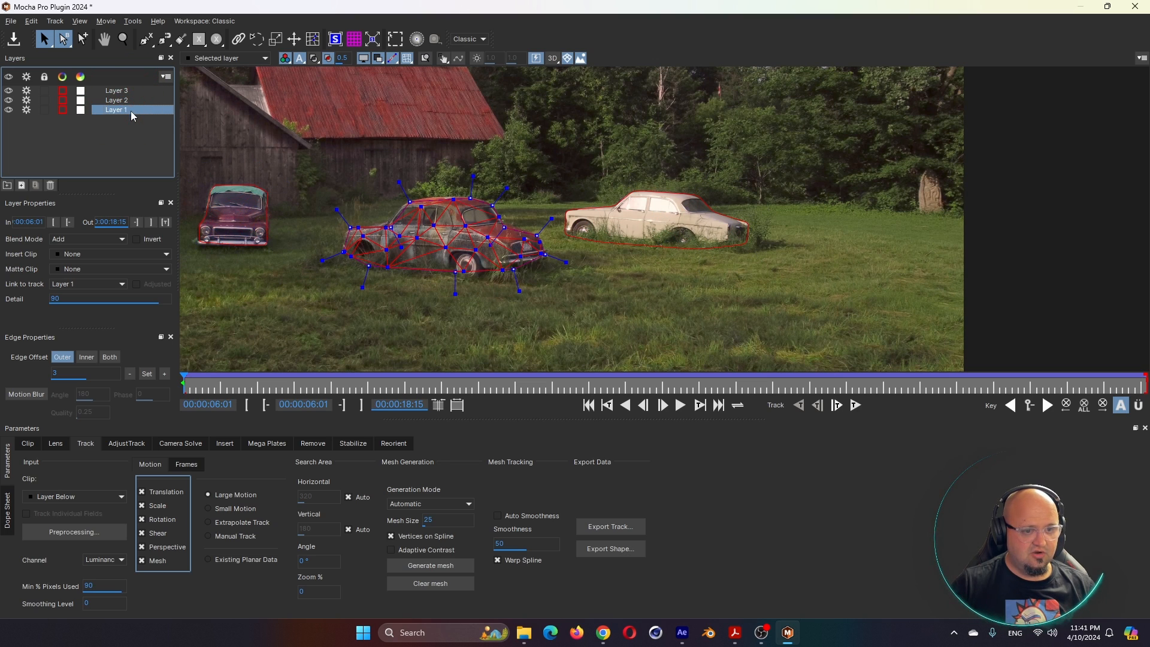
# Disable processing for Layer 1, then check the tracked splines and meshes of the dark red and white cars while scrubbing to mid-clip.
pyautogui.click(27, 111)
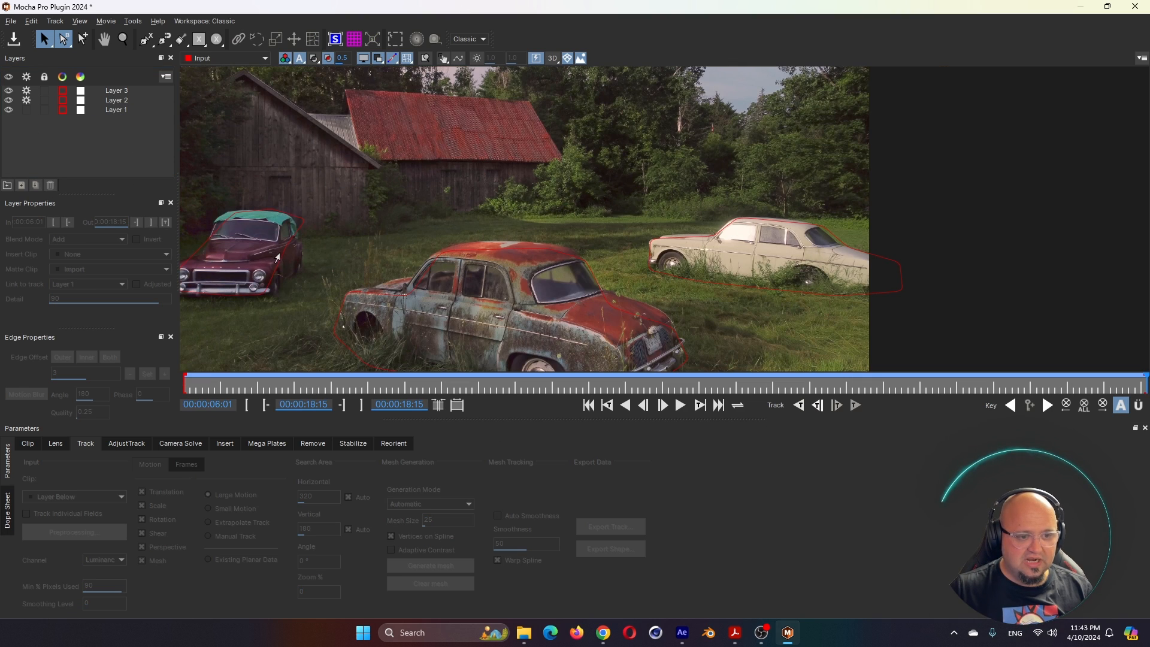
pyautogui.click(277, 257)
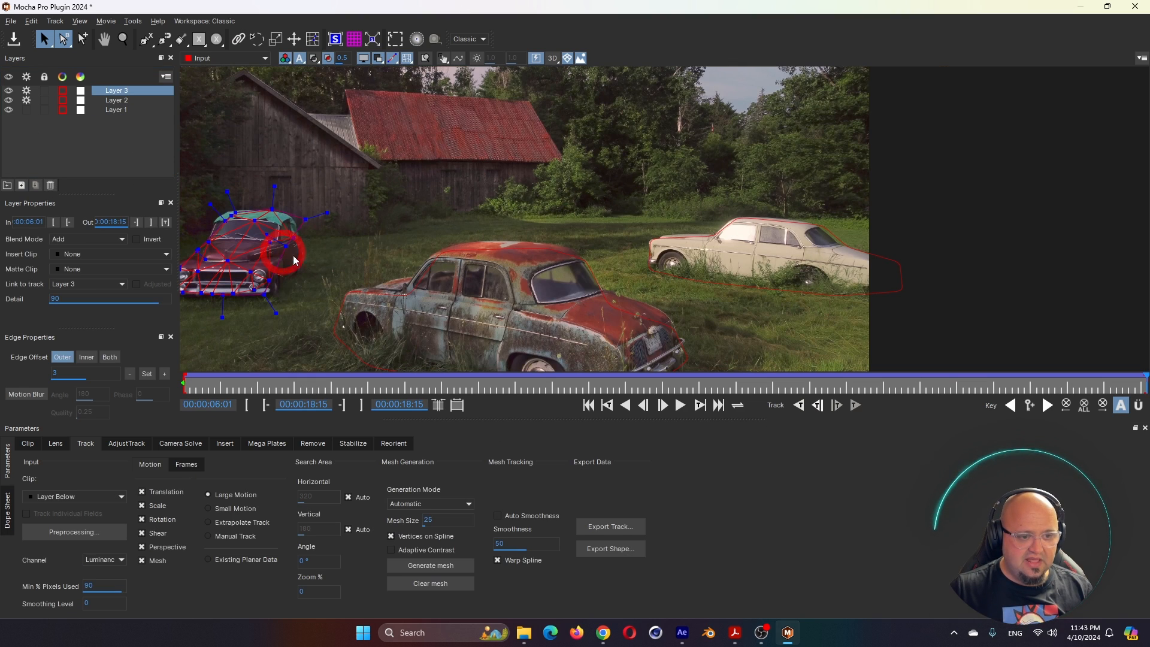
pyautogui.click(398, 292)
pyautogui.click(744, 265)
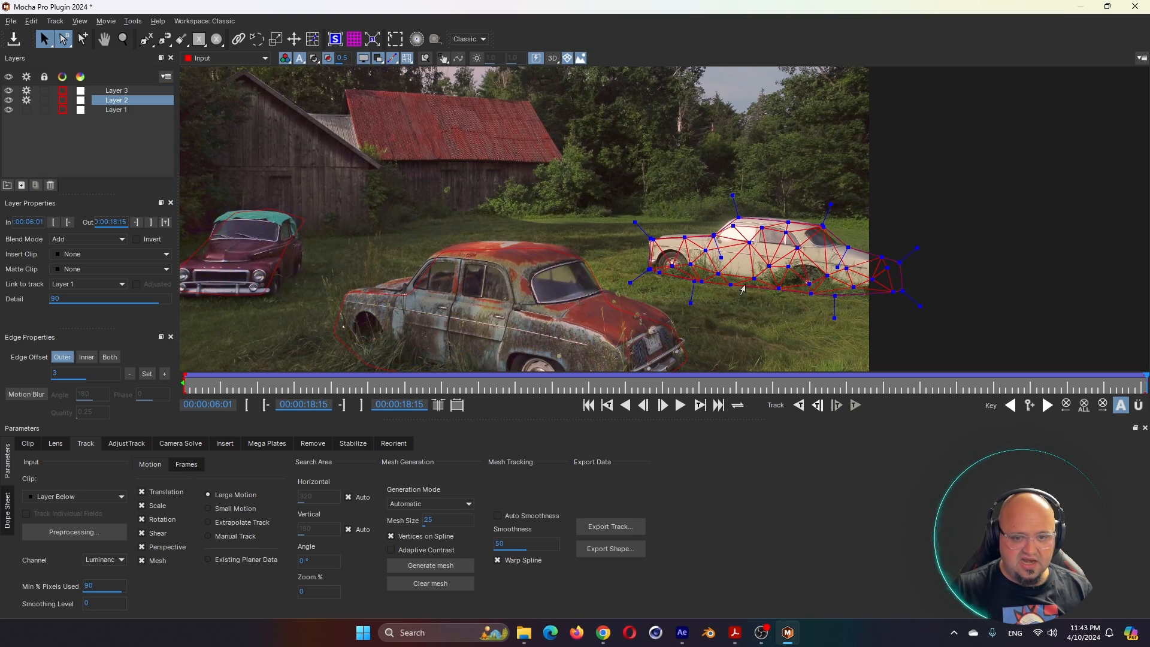
pyautogui.moveTo(730, 385); pyautogui.dragTo(575, 409)
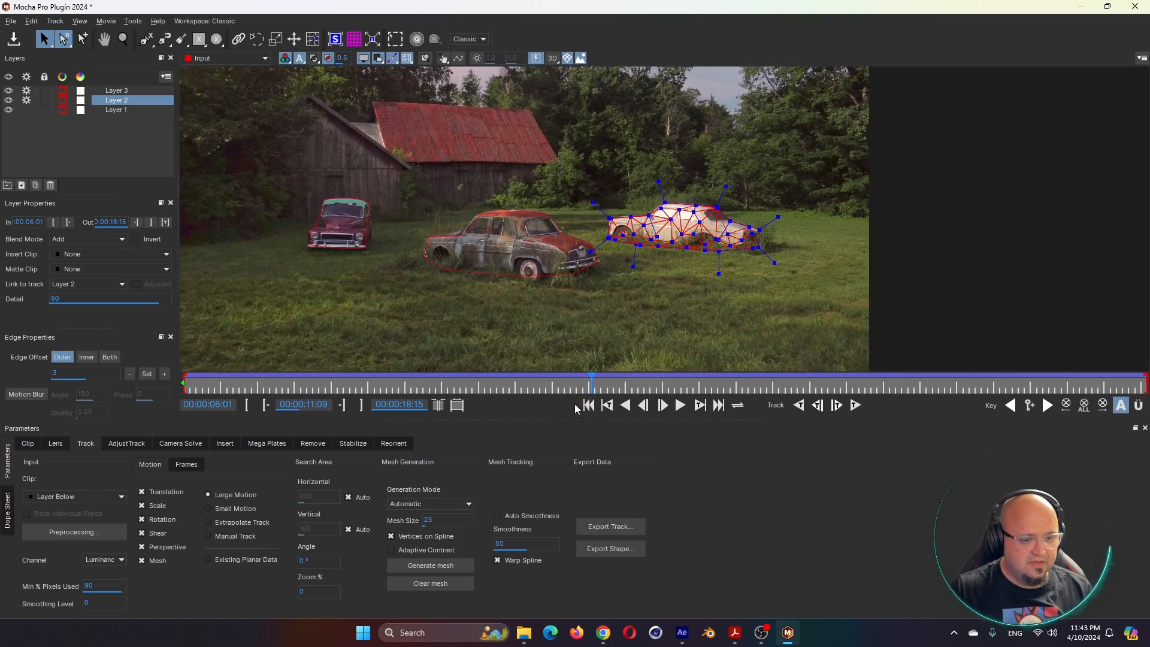
# Solve the camera again using the three mesh-tracked car layers and scrub the clip to check the meshes.
pyautogui.click(179, 443)
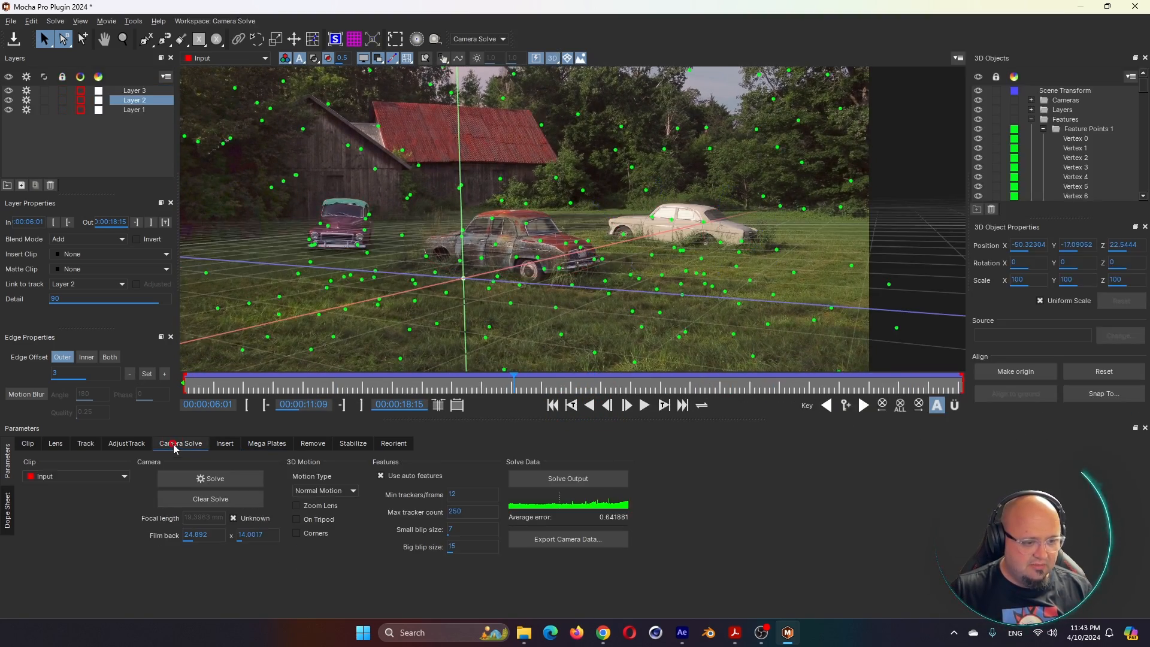
pyautogui.click(210, 478)
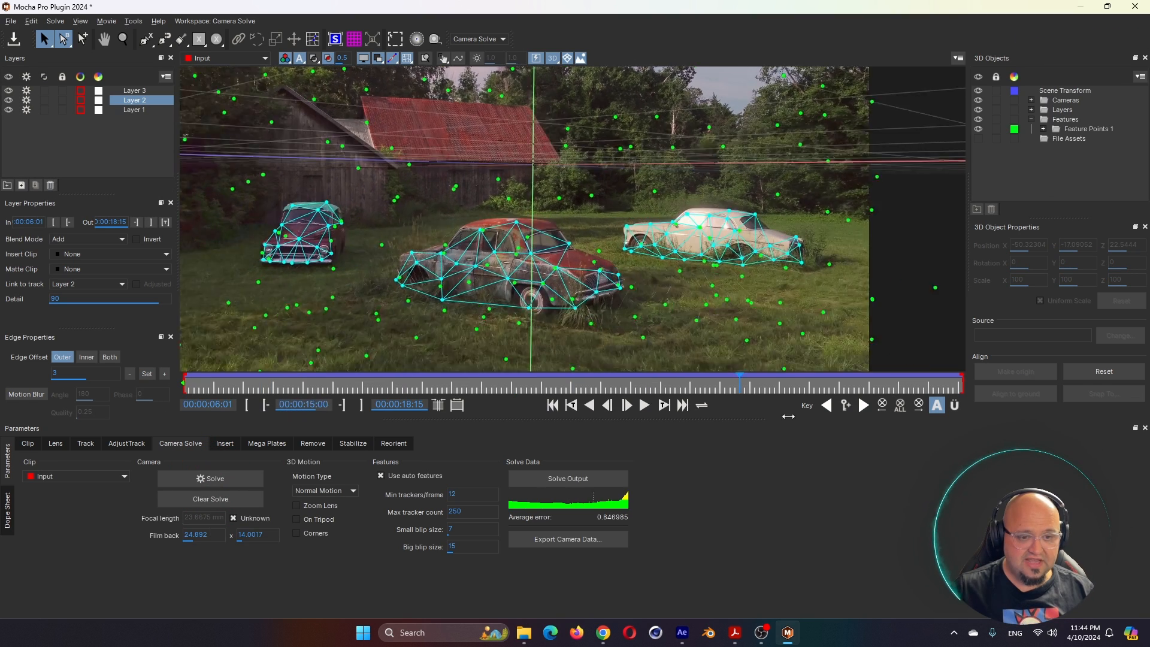
pyautogui.moveTo(772, 401); pyautogui.dragTo(686, 410)
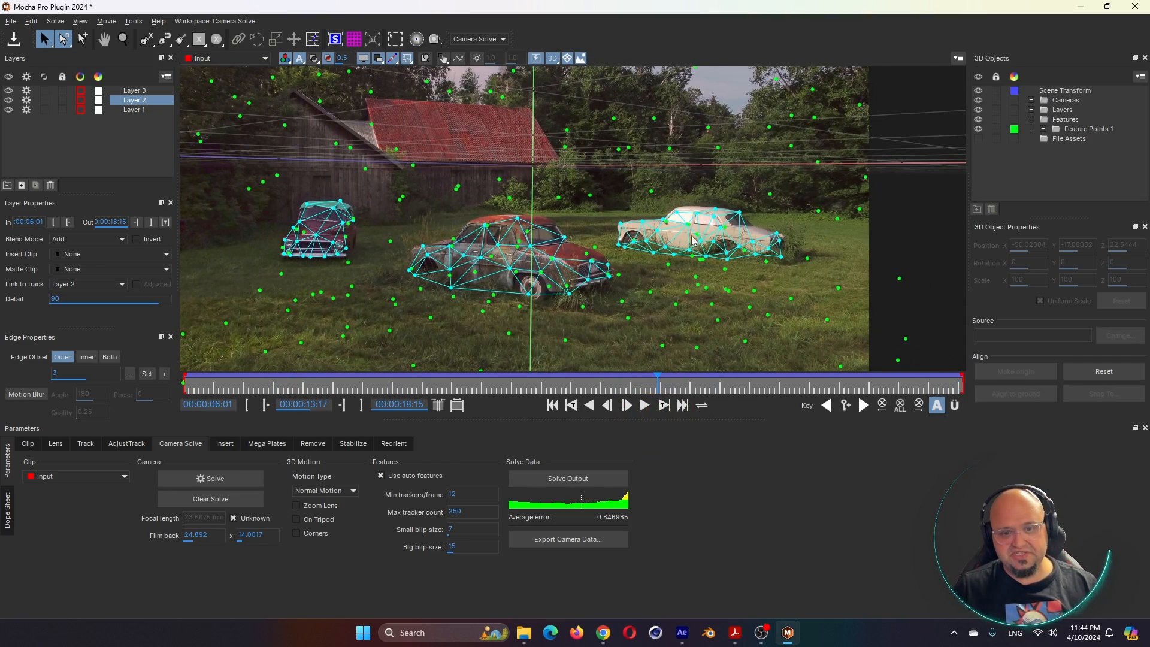
pyautogui.moveTo(375, 387); pyautogui.dragTo(542, 392)
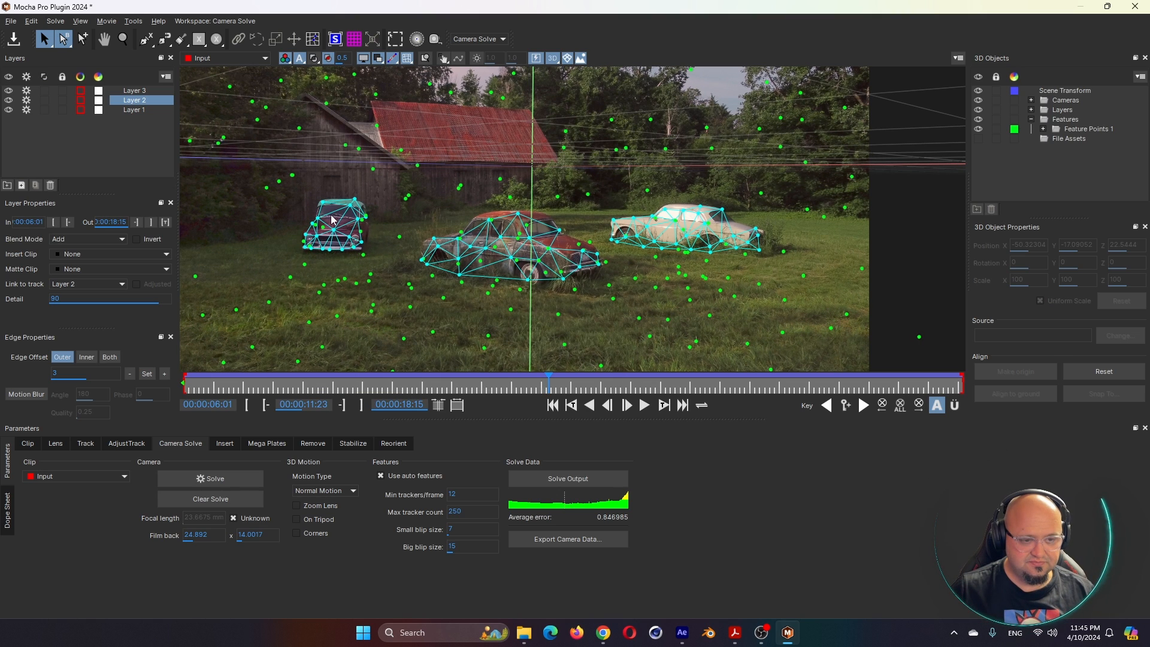
# Scrub through the car tracks and delete Layer 3, the dark red car near the barn.
pyautogui.click(86, 443)
pyautogui.click(221, 381)
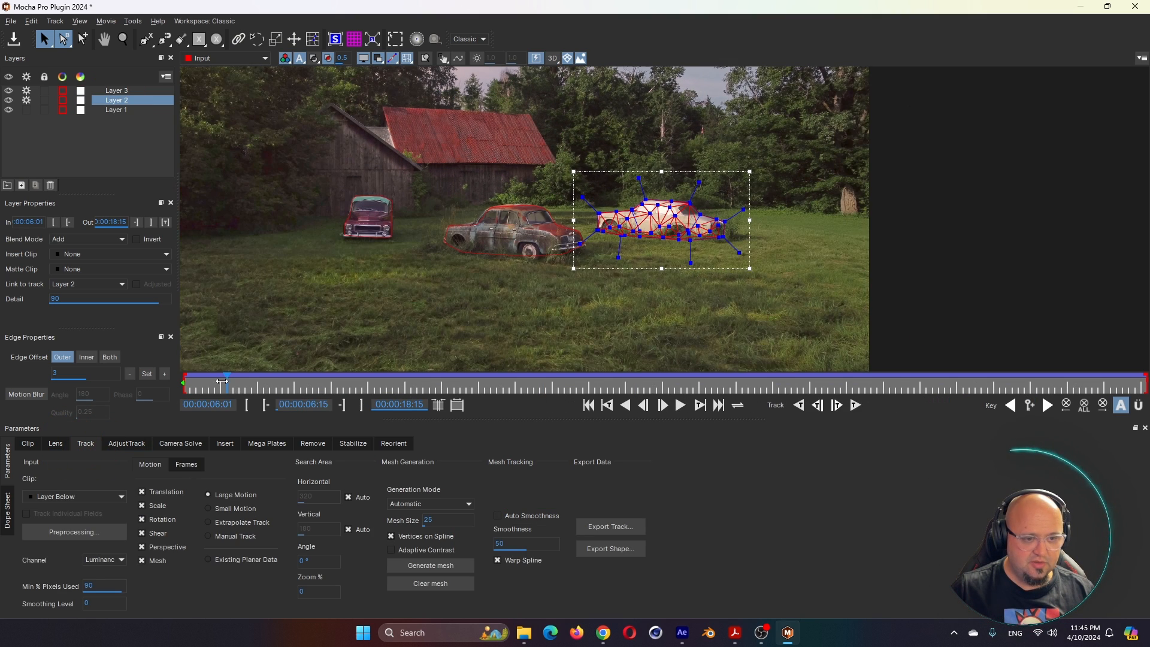
pyautogui.moveTo(221, 382); pyautogui.dragTo(1057, 407)
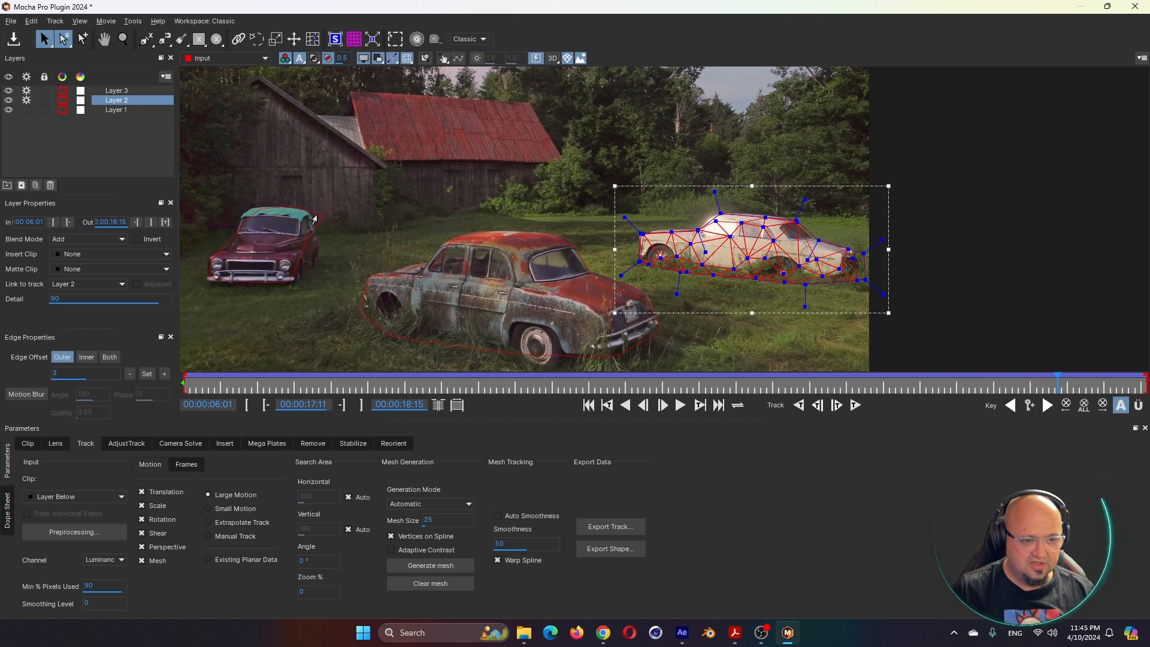
pyautogui.click(306, 232)
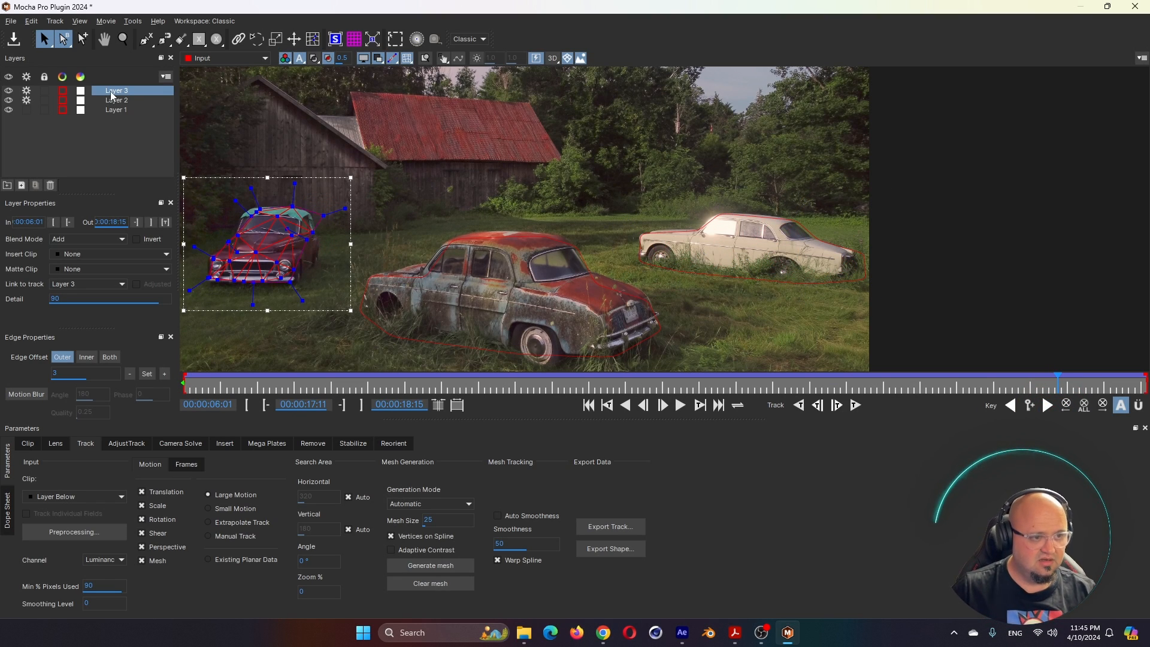
pyautogui.press('Delete')
# Return to the clip's first frame and solve the camera again with only Layer 1 and Layer 2.
pyautogui.moveTo(412, 388); pyautogui.dragTo(130, 385)
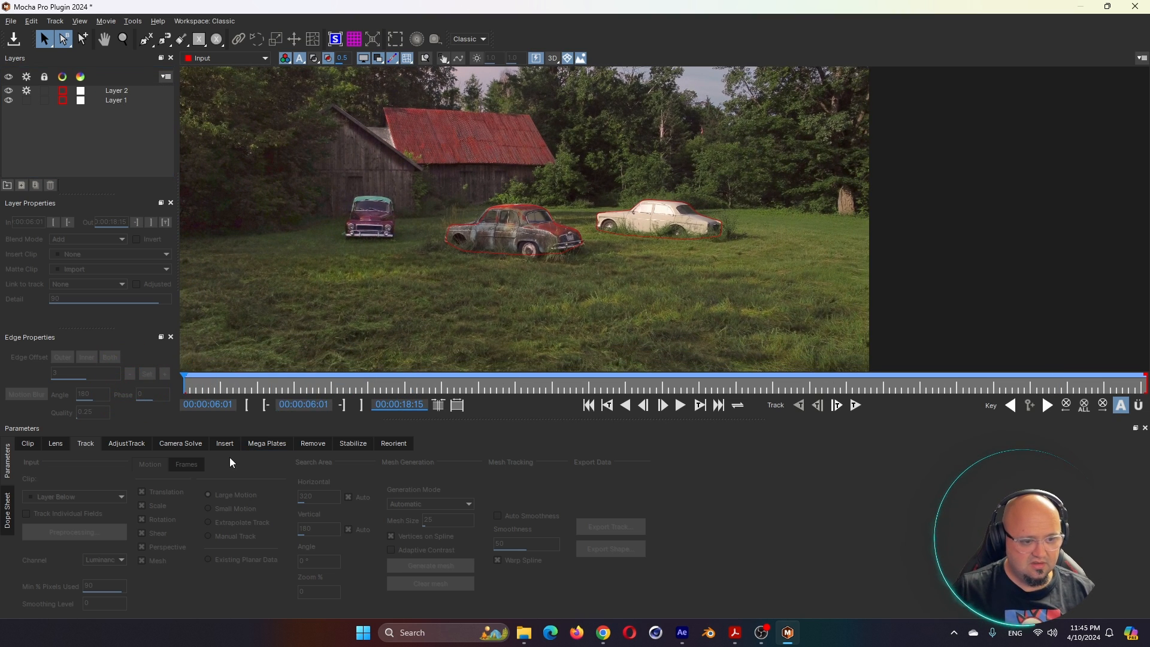
pyautogui.click(187, 443)
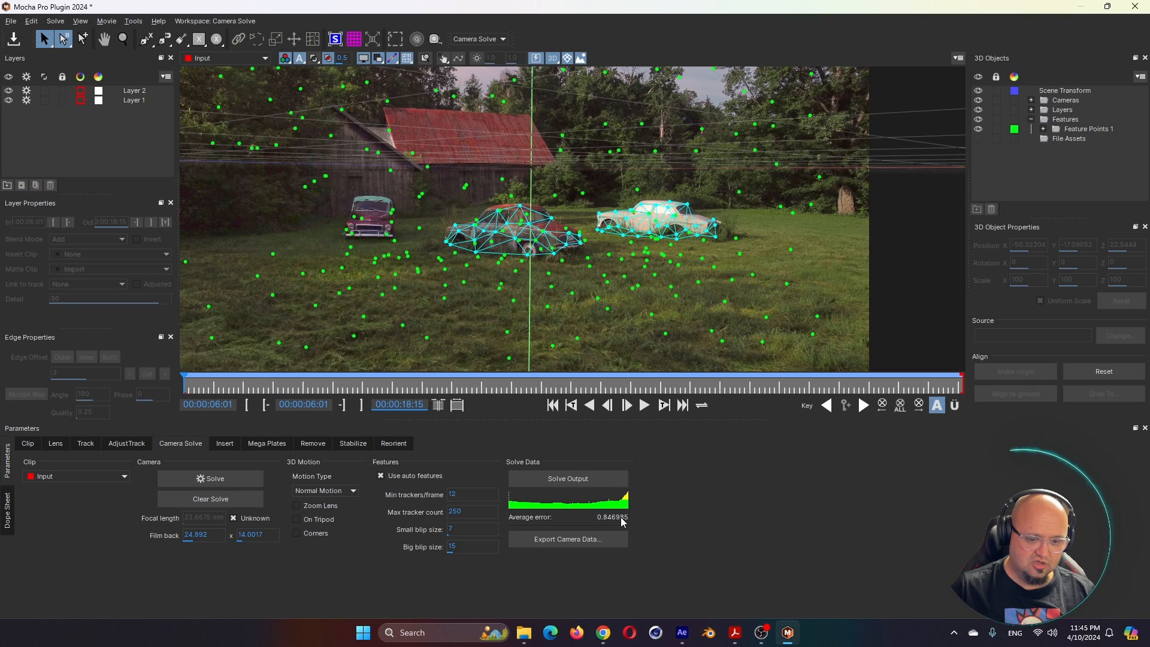
pyautogui.click(210, 478)
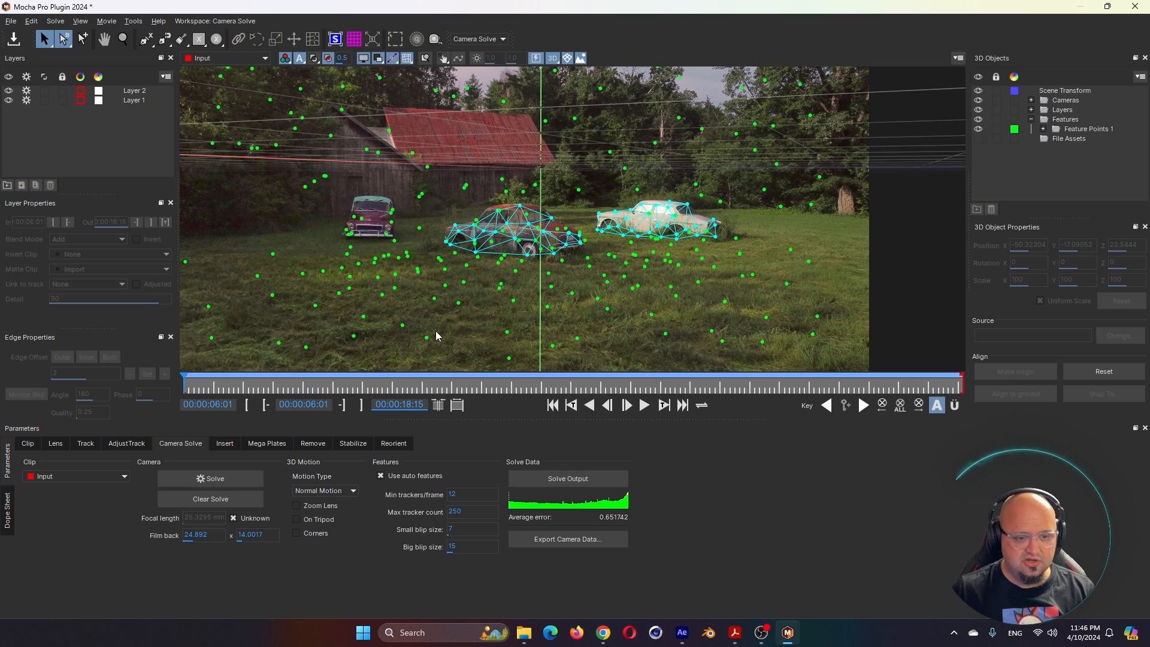
# Align the scene to the ground using the feature points on the foreground grass, and make the point below the middle car the origin.
pyautogui.click(507, 332)
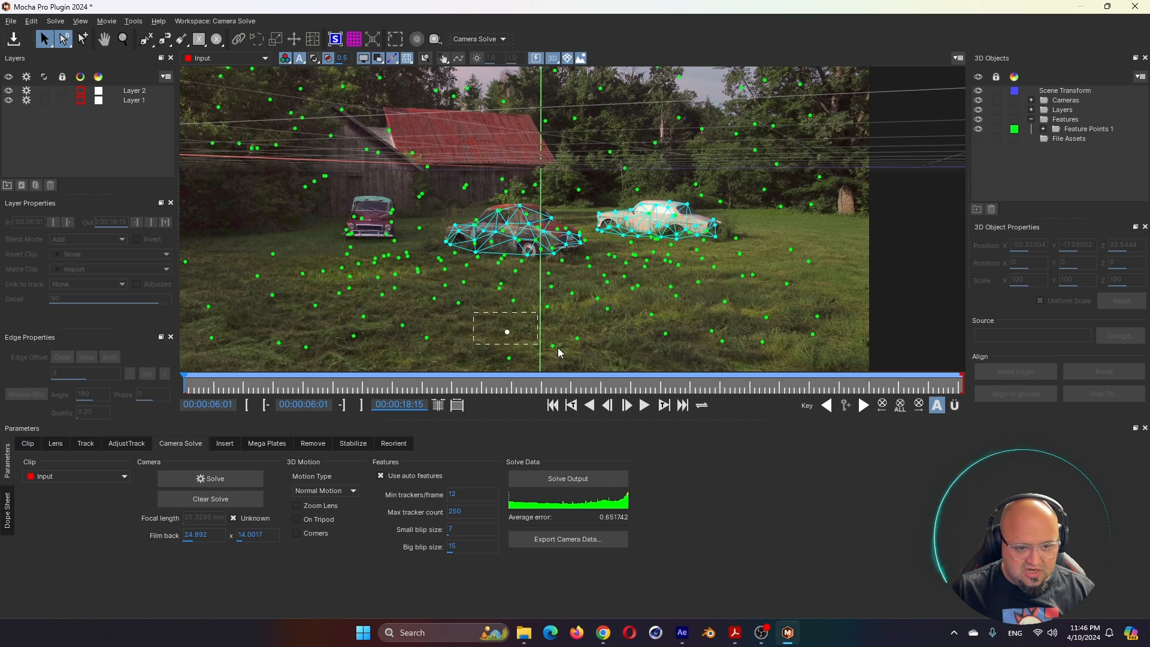
pyautogui.click(606, 349)
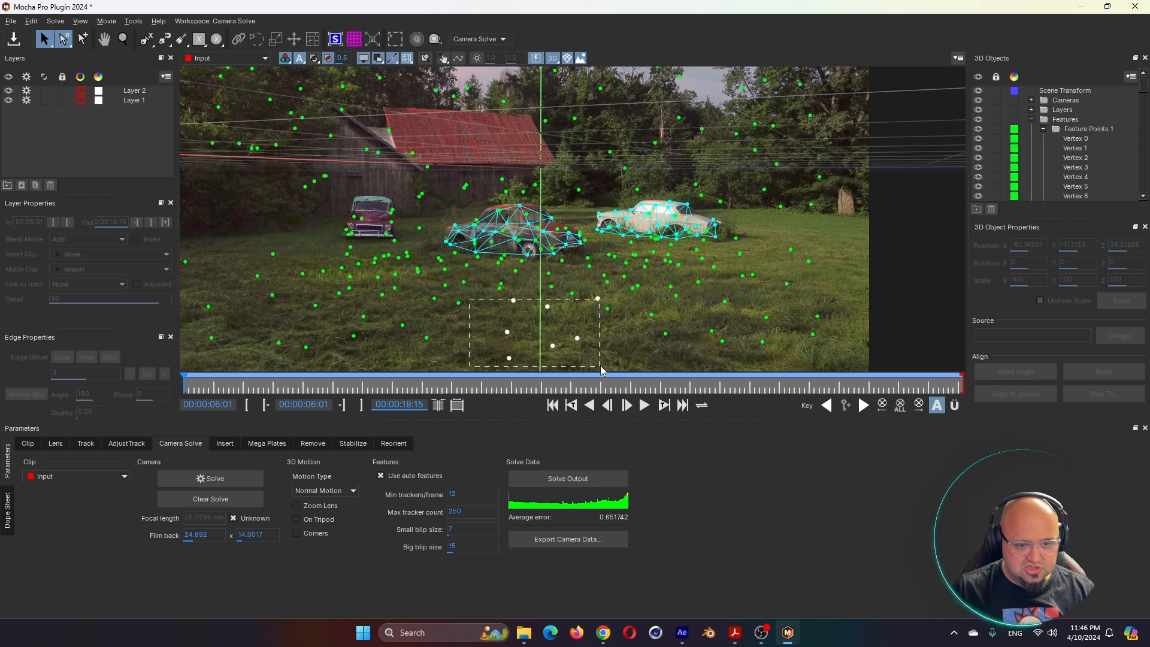
pyautogui.moveTo(600, 365); pyautogui.dragTo(603, 365)
pyautogui.click(1019, 395)
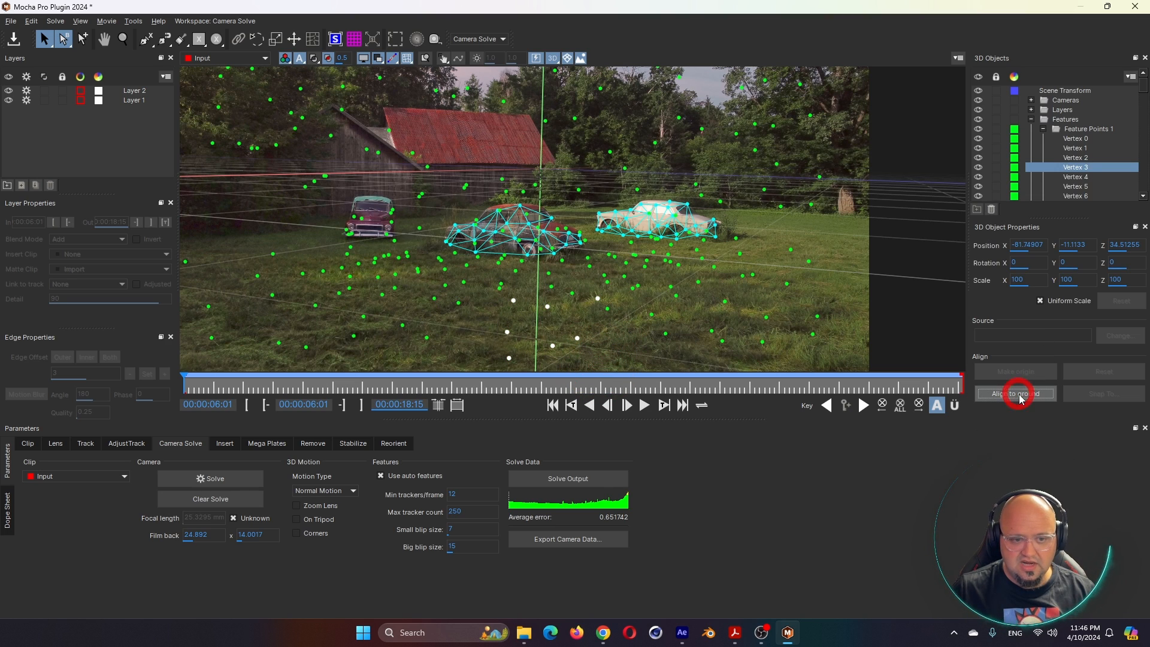
pyautogui.click(500, 263)
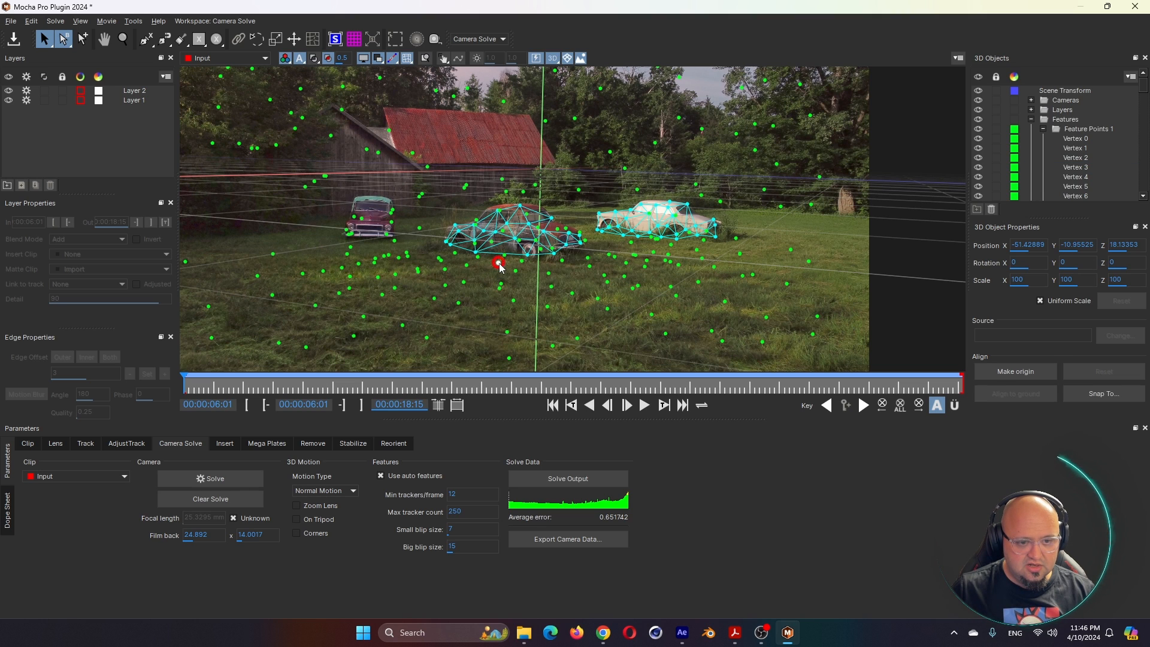
pyautogui.click(1010, 376)
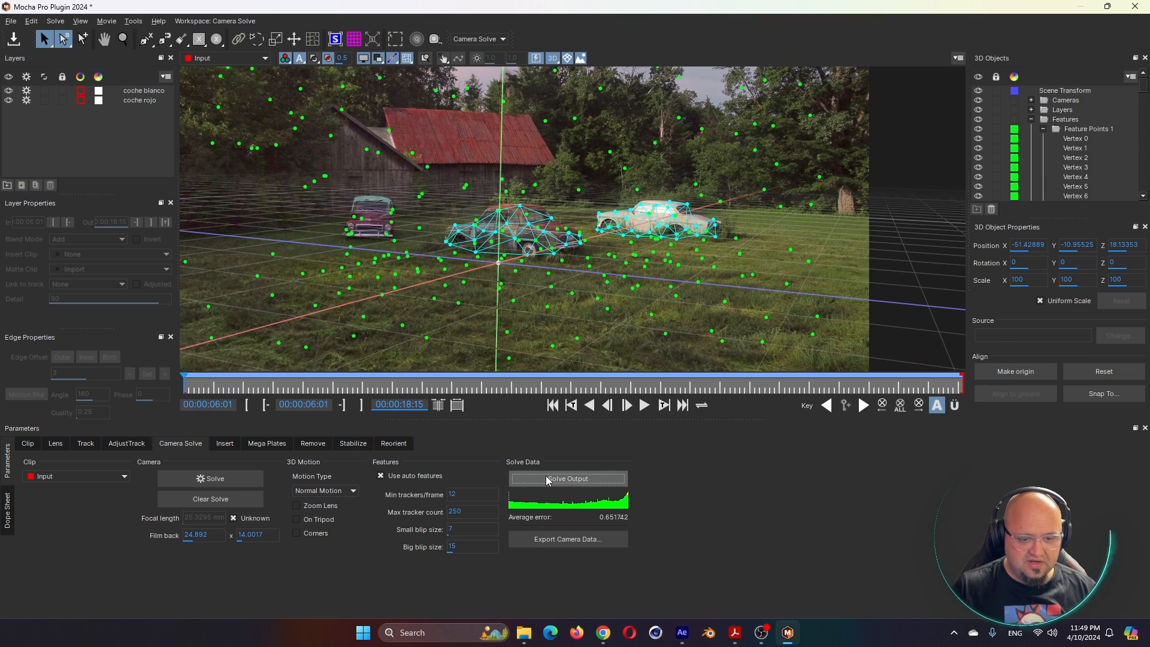
# Review the solver output of the camera solve and close it.
pyautogui.click(546, 480)
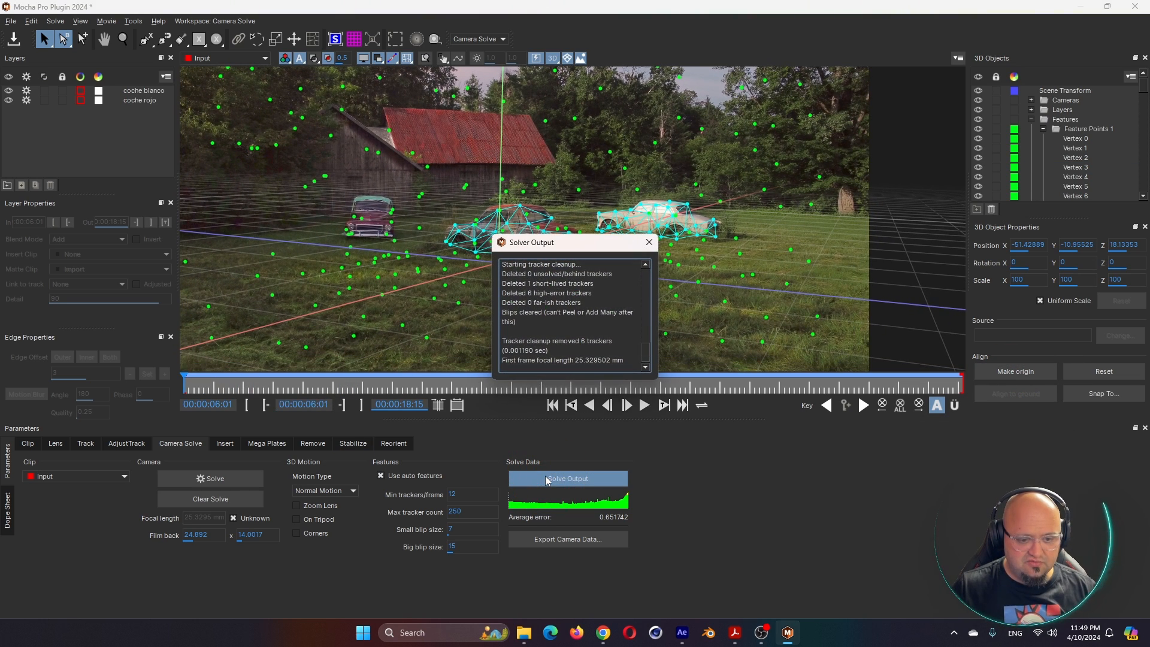
pyautogui.click(649, 242)
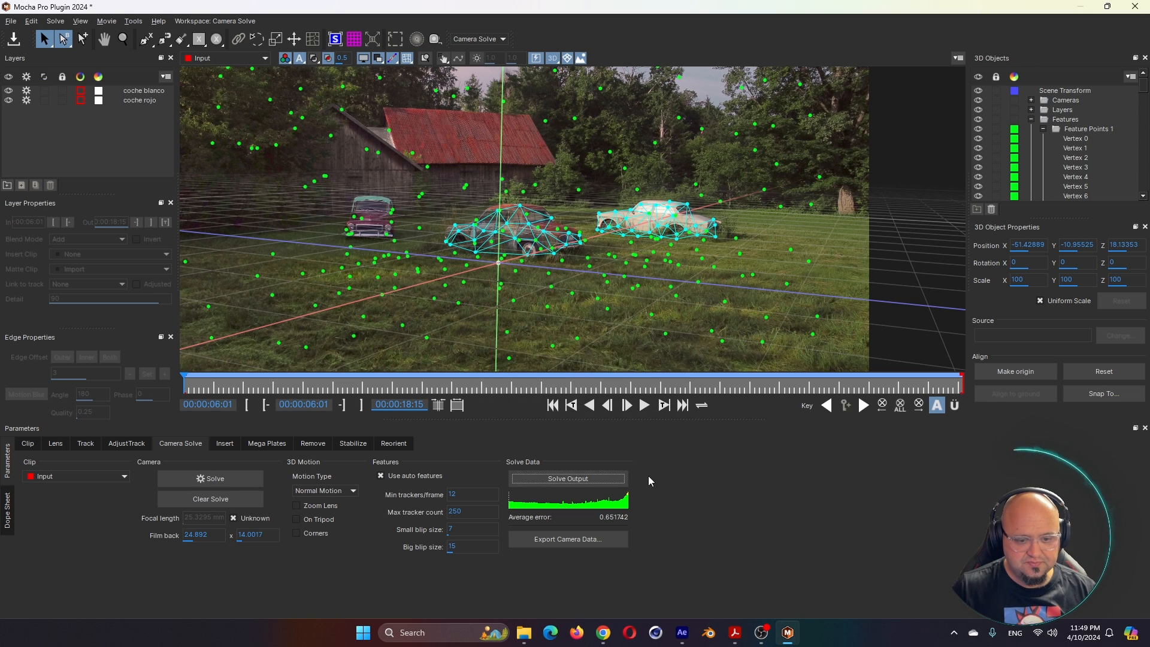
# Try to export the camera data for all objects as FBX 6.1.0 3D Data with the points as a single mesh.
pyautogui.click(556, 540)
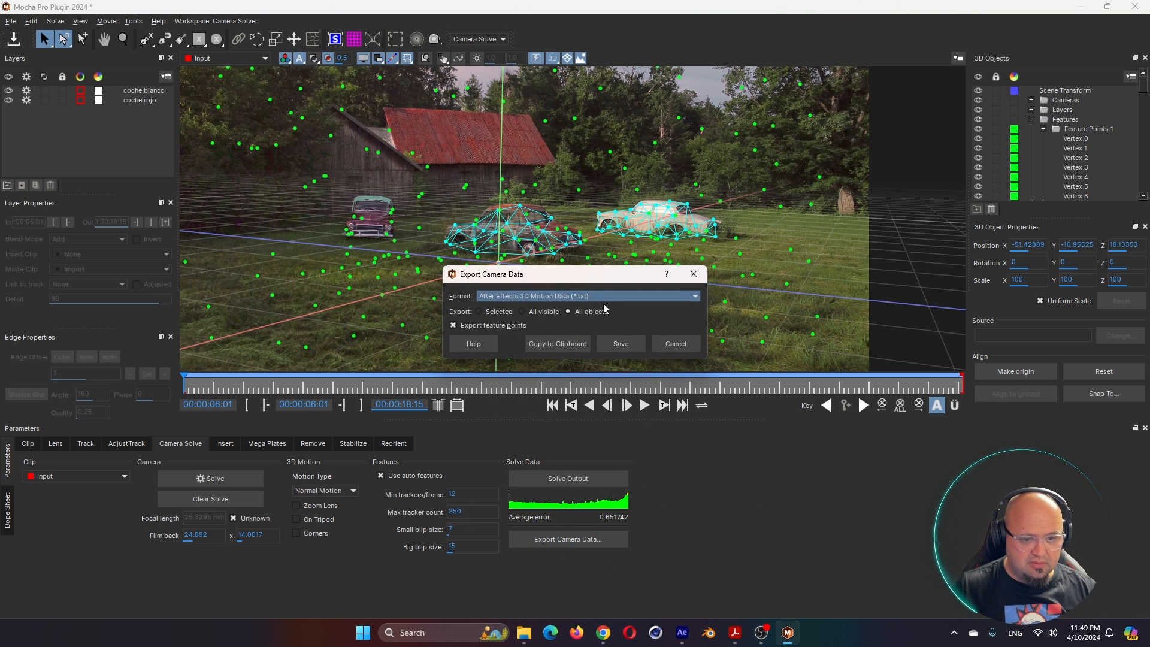
pyautogui.click(559, 297)
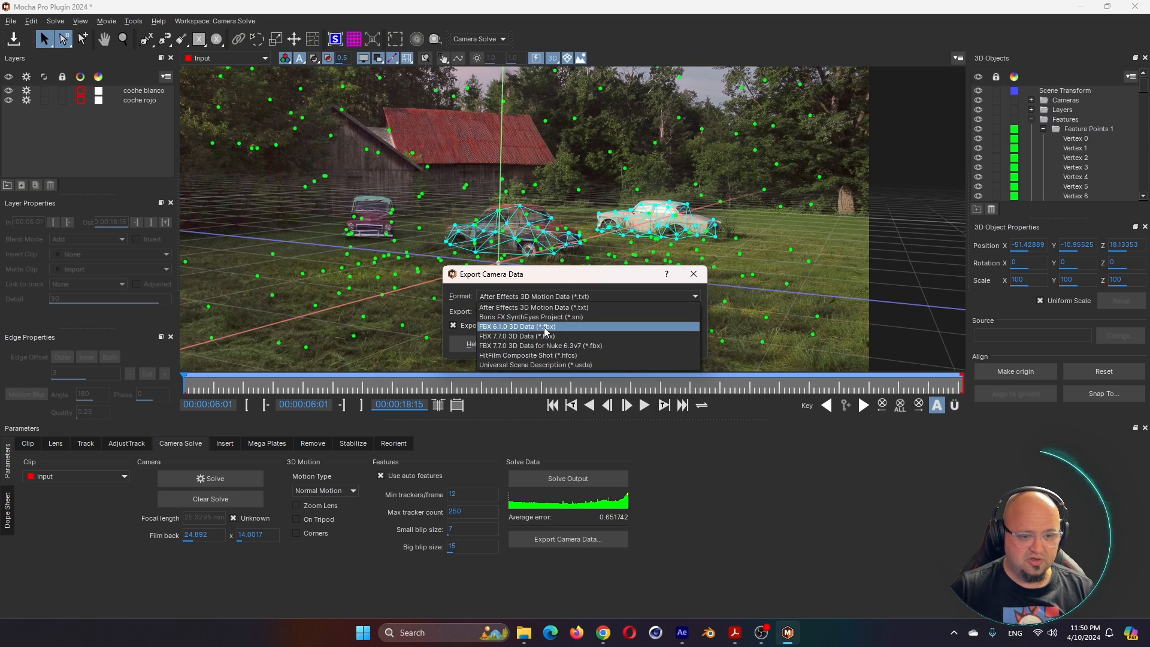
pyautogui.click(502, 326)
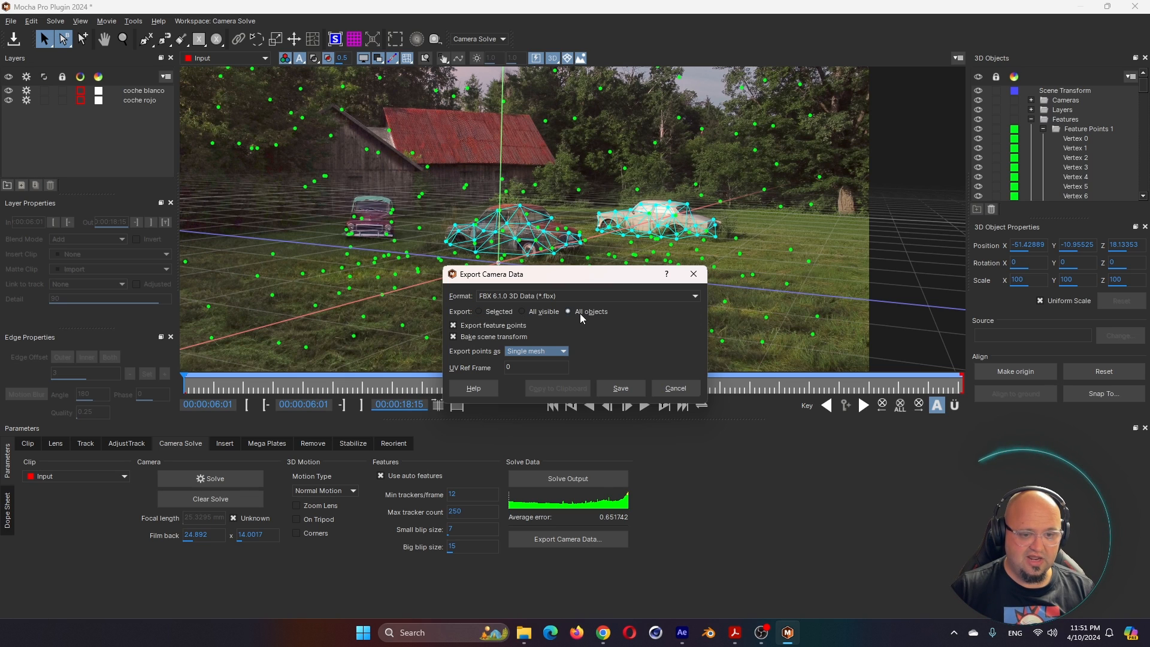
pyautogui.click(626, 393)
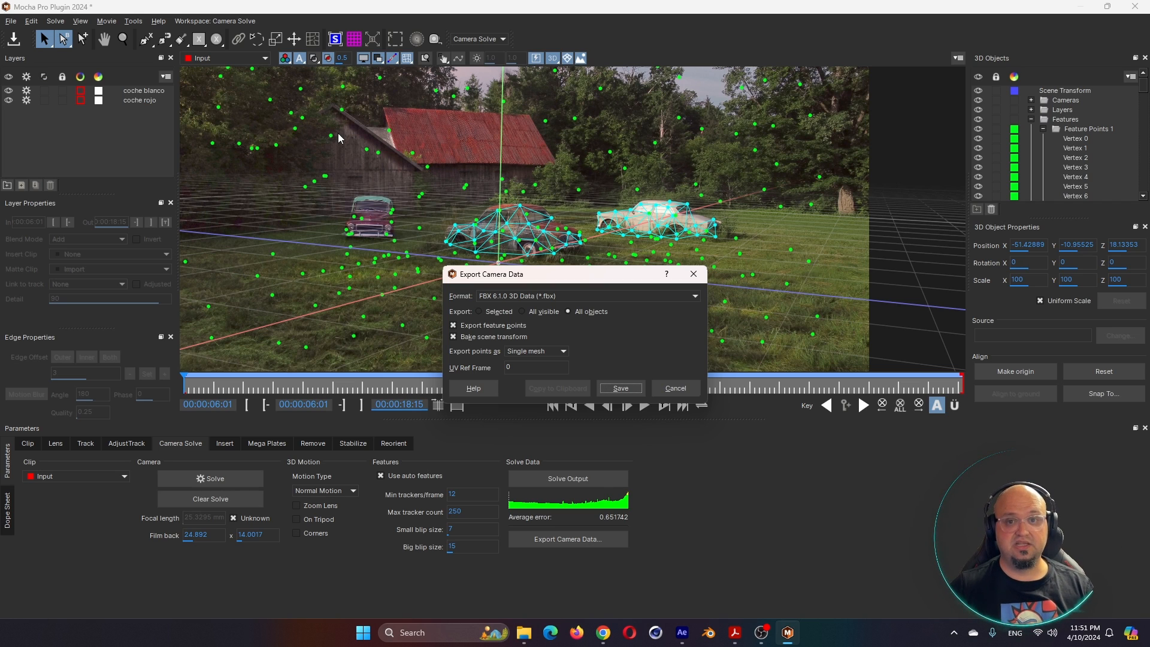
# Copy the camera data to the clipboard as After Effects 3D Motion Data, then bring up the editing commands in After Effects.
pyautogui.click(533, 297)
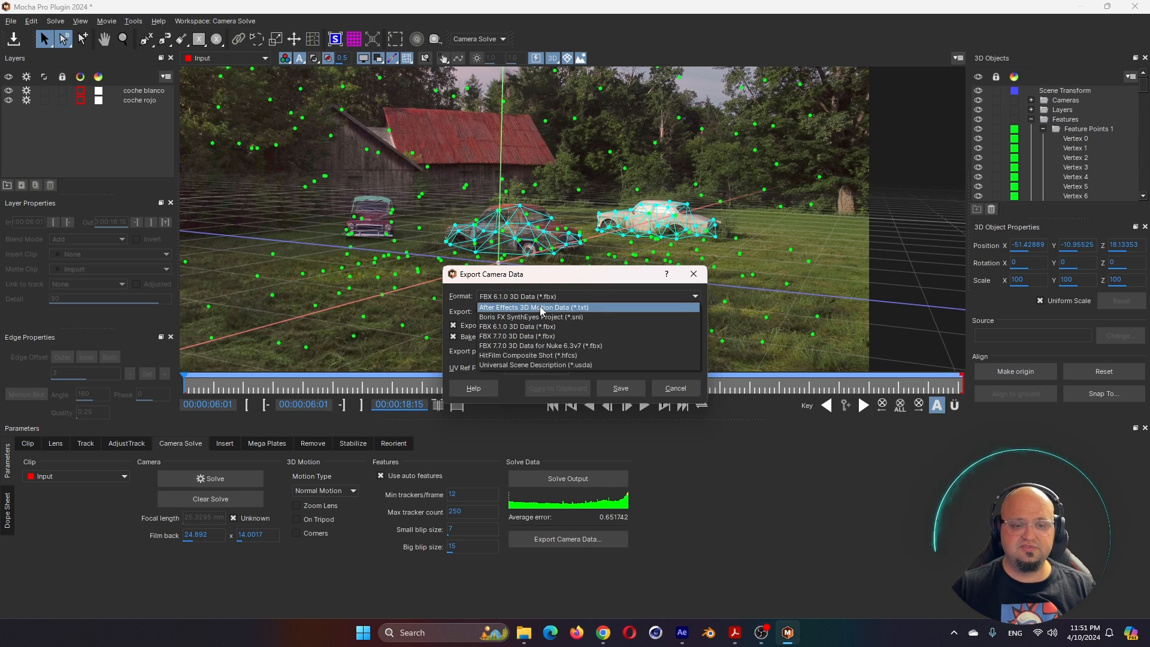
pyautogui.click(541, 308)
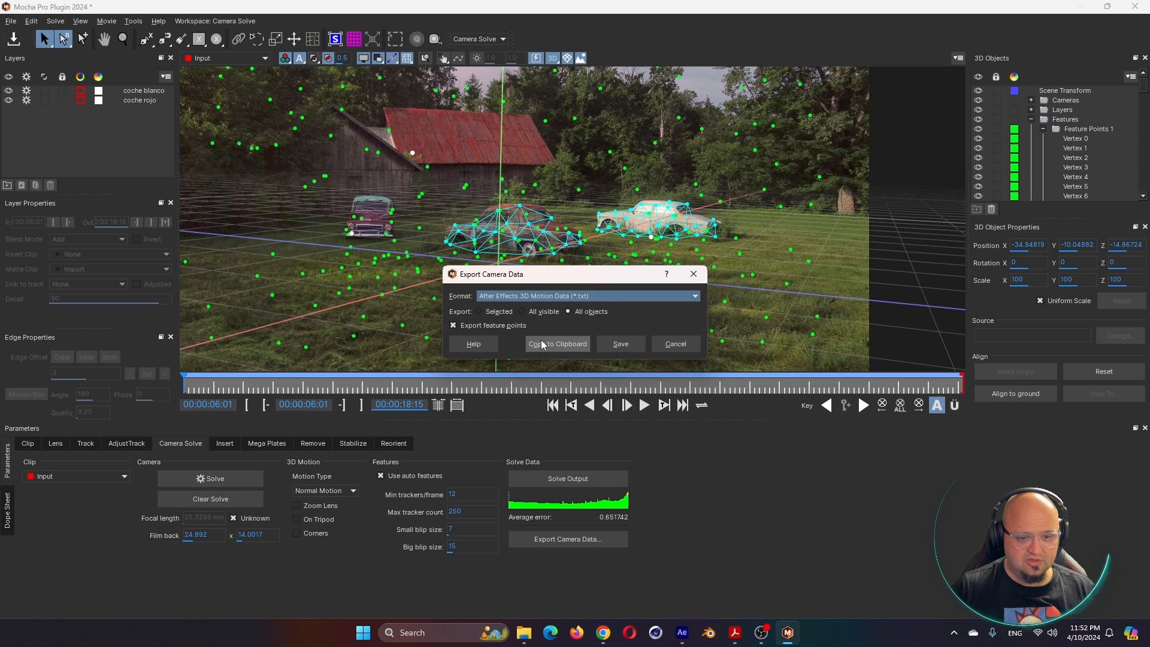
pyautogui.click(540, 344)
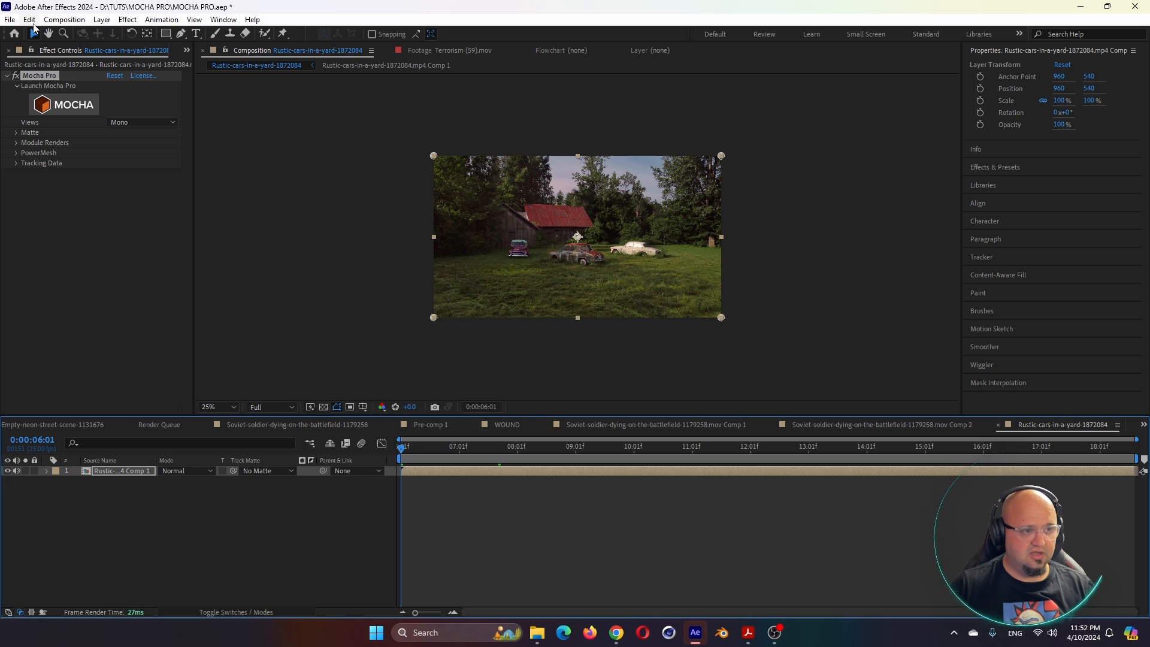
pyautogui.click(29, 20)
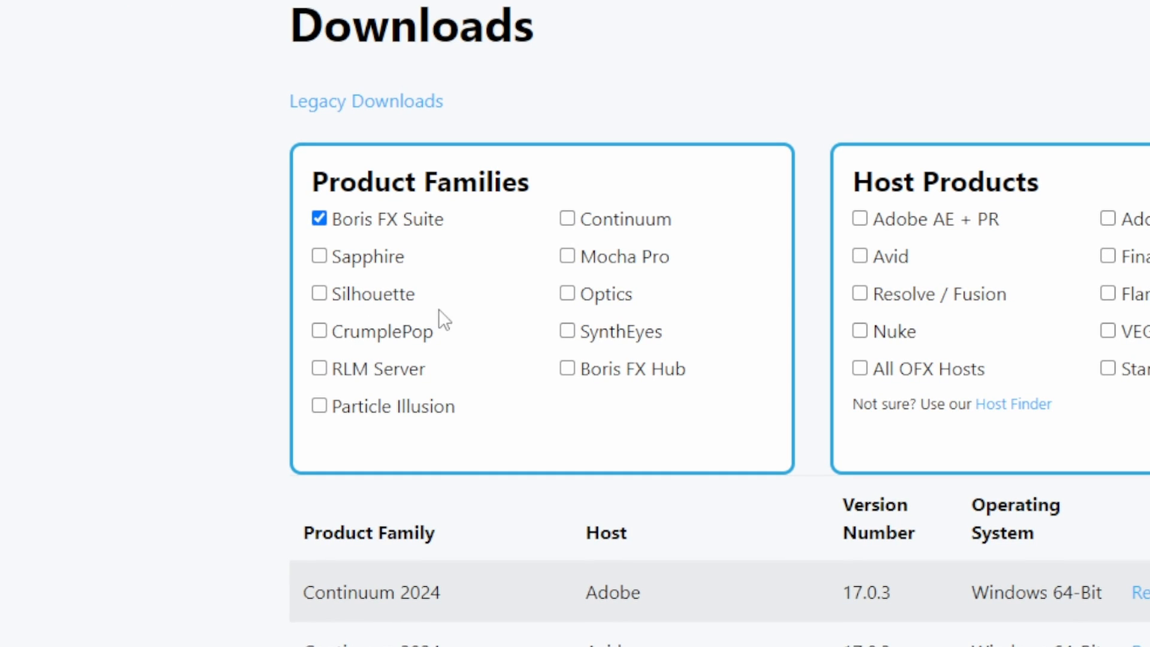
# On the Boris FX downloads page, filter the product families to Mocha Pro only and locate the Mocha 3D Track Importer.
pyautogui.click(319, 218)
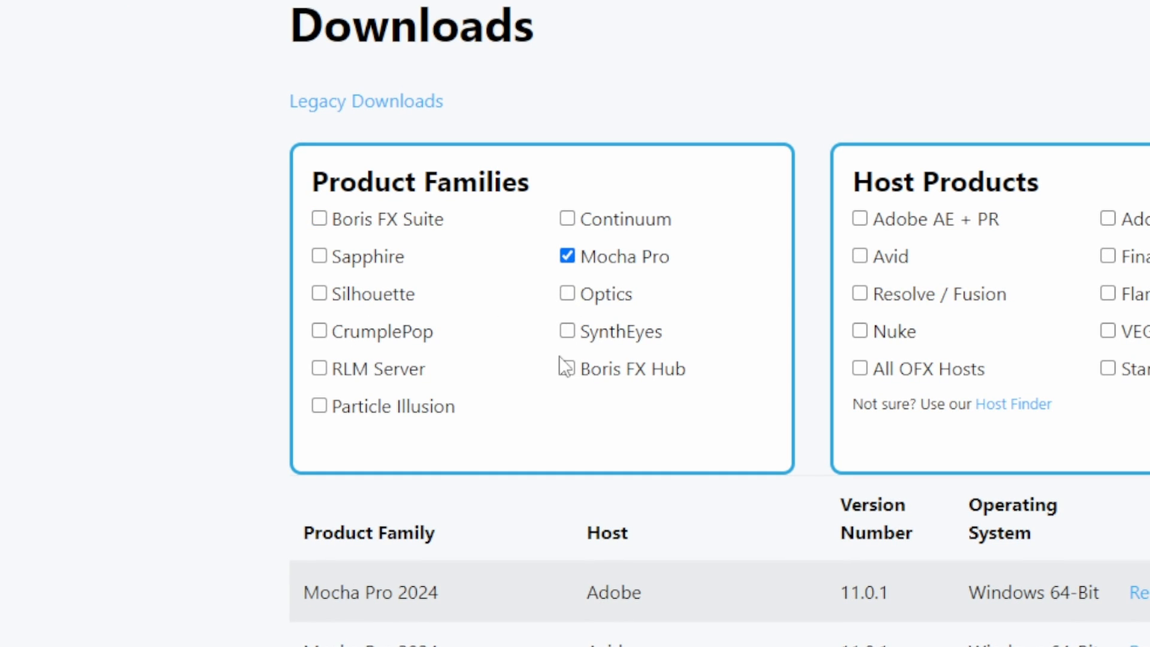
pyautogui.scroll(-5, 438, 576)
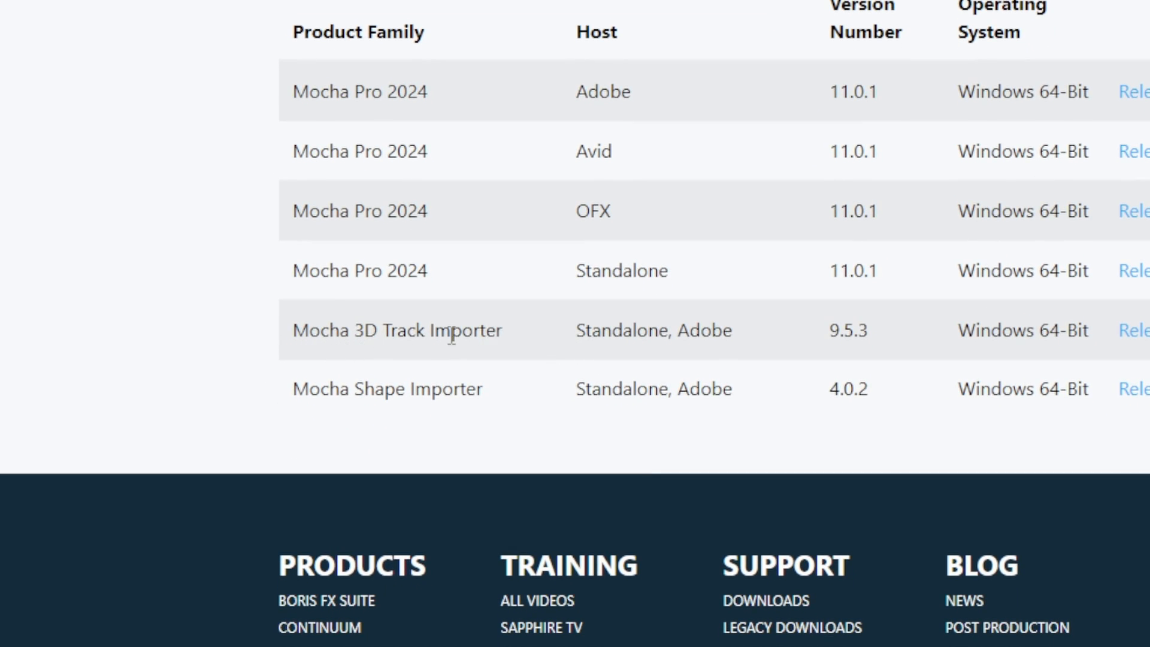
pyautogui.moveTo(487, 331); pyautogui.dragTo(358, 323)
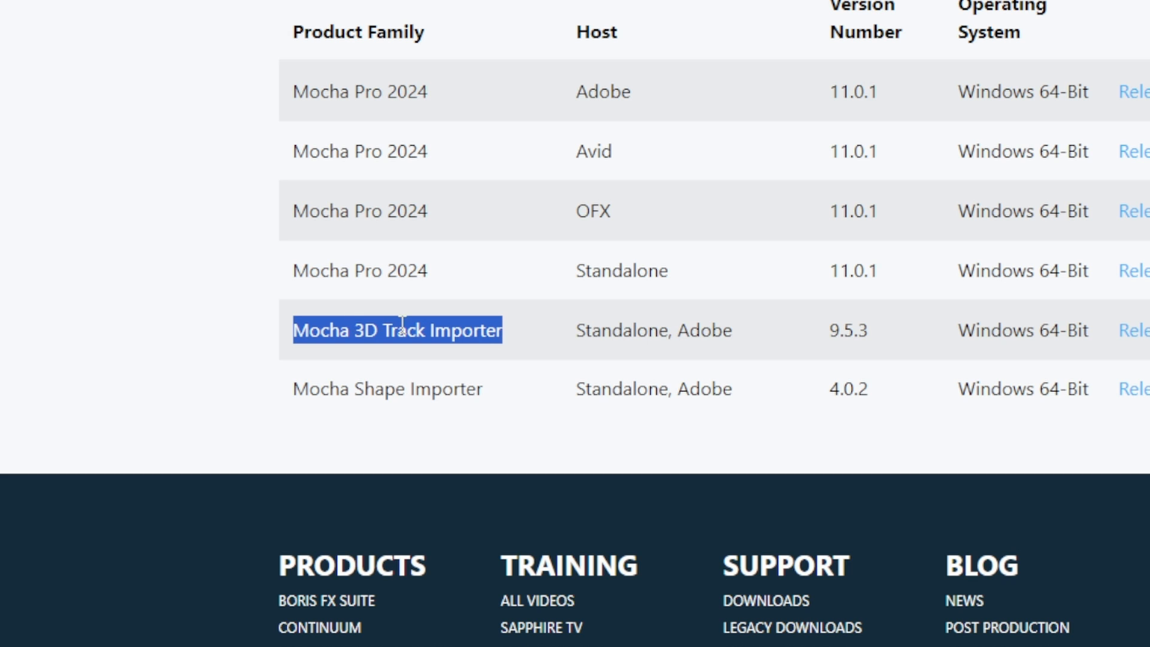
pyautogui.click(402, 326)
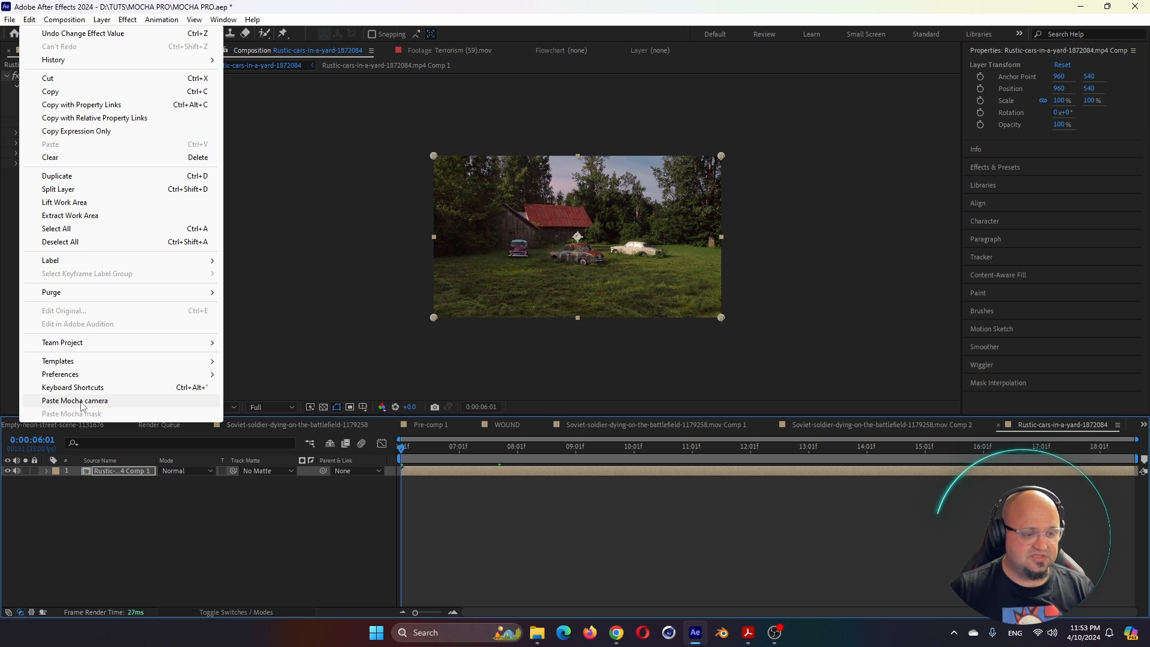
# Paste the Mocha camera with its feature-point nulls into the Rustic-cars composition in After Effects and scrub the first frames.
pyautogui.click(209, 329)
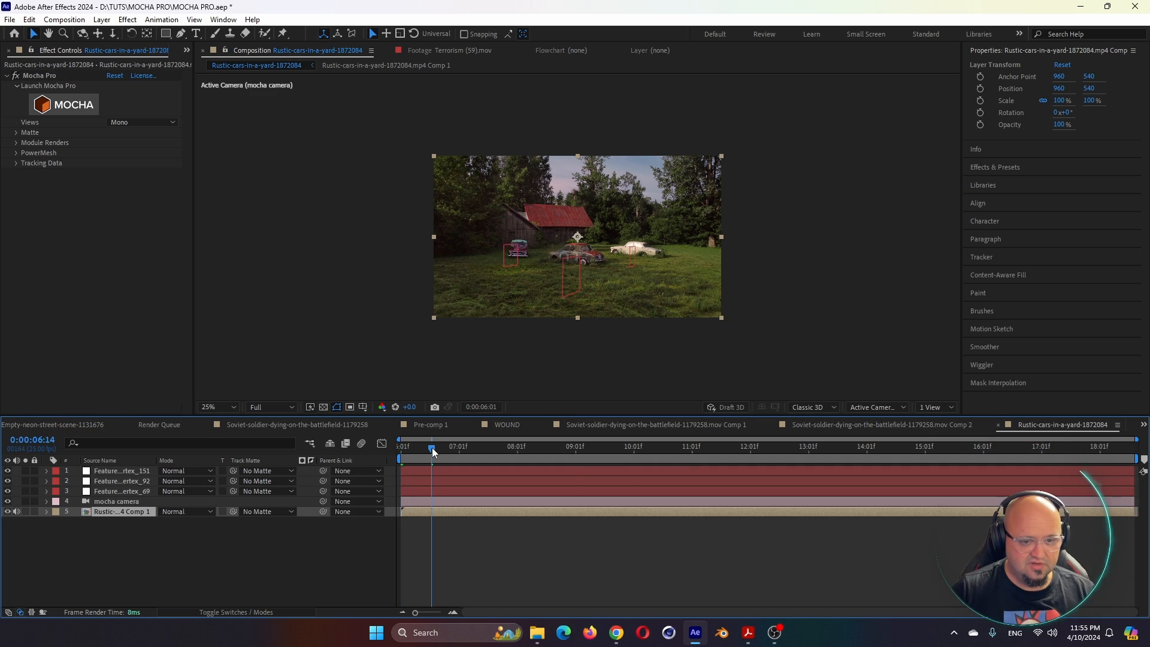
pyautogui.moveTo(433, 447); pyautogui.dragTo(403, 455)
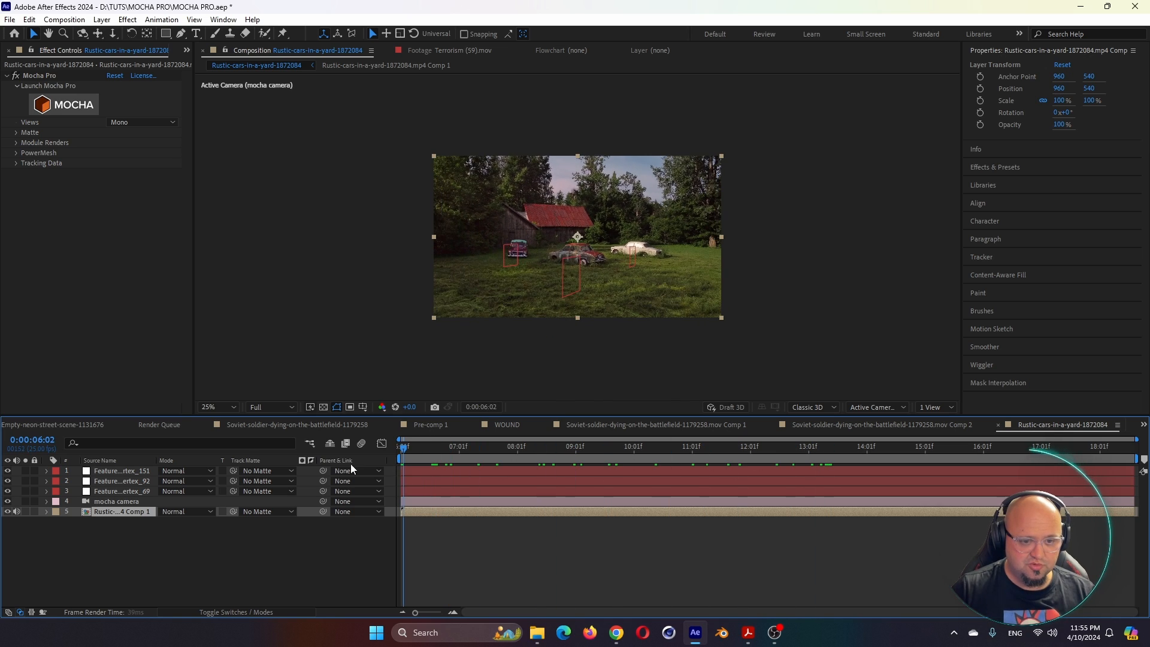
# Scale all three feature-point nulls down to 29% at the first frame of the Rustic-cars composition.
pyautogui.click(120, 490)
pyautogui.press('pageup')
pyautogui.click(127, 462)
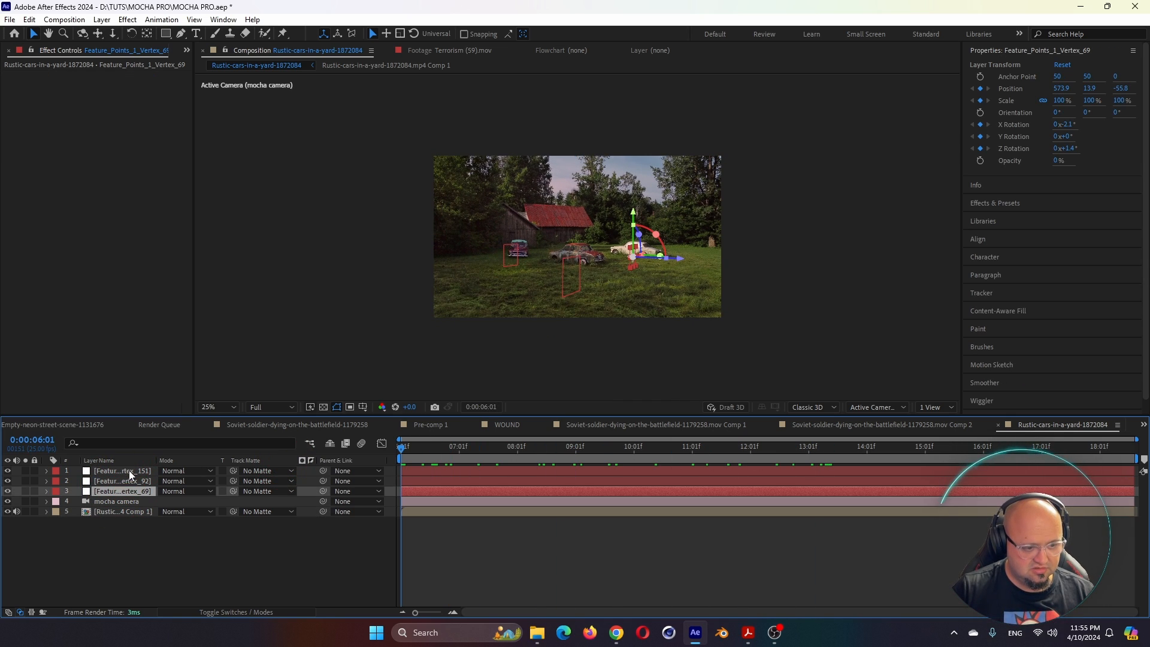
pyautogui.keyDown('shift'); pyautogui.click(131, 471); pyautogui.keyUp('shift')
pyautogui.press('s')
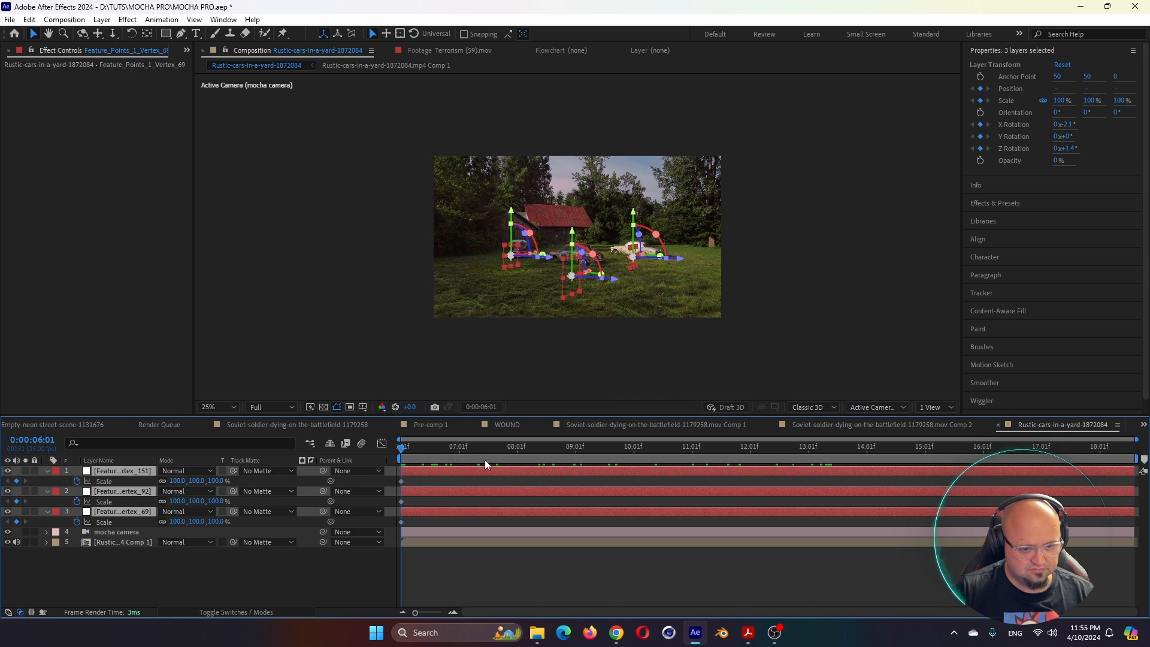
pyautogui.moveTo(177, 521); pyautogui.dragTo(145, 527)
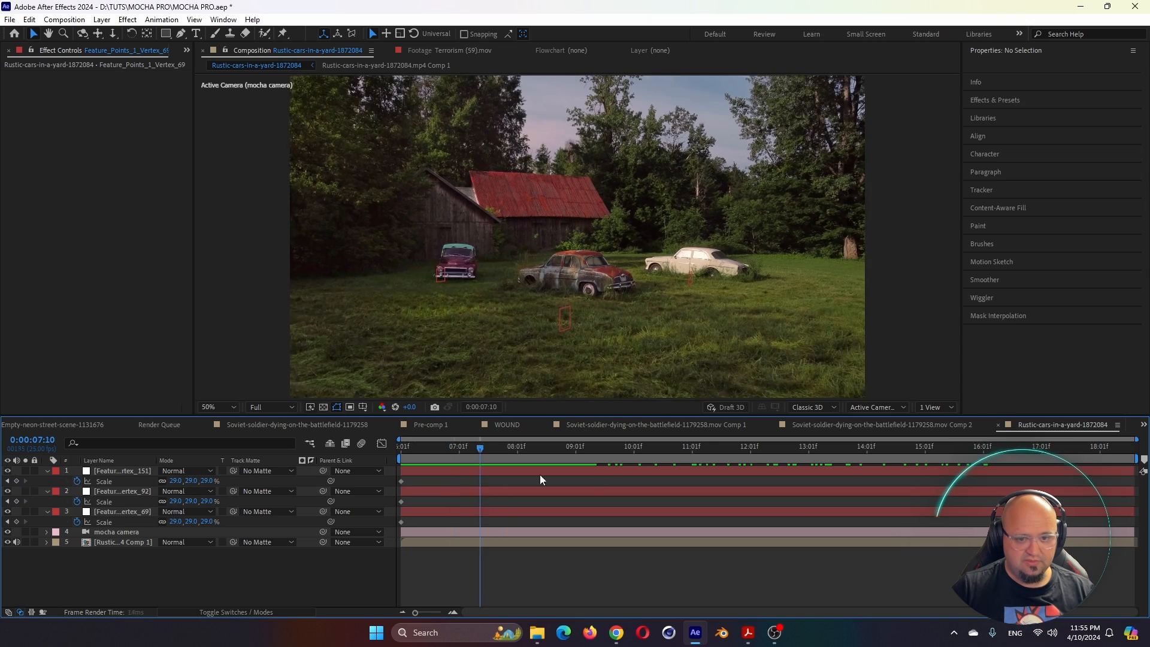
# Scrub through the Rustic-cars shot to check how the scaled nulls follow the cars through the mocha camera.
pyautogui.moveTo(540, 474); pyautogui.dragTo(736, 484)
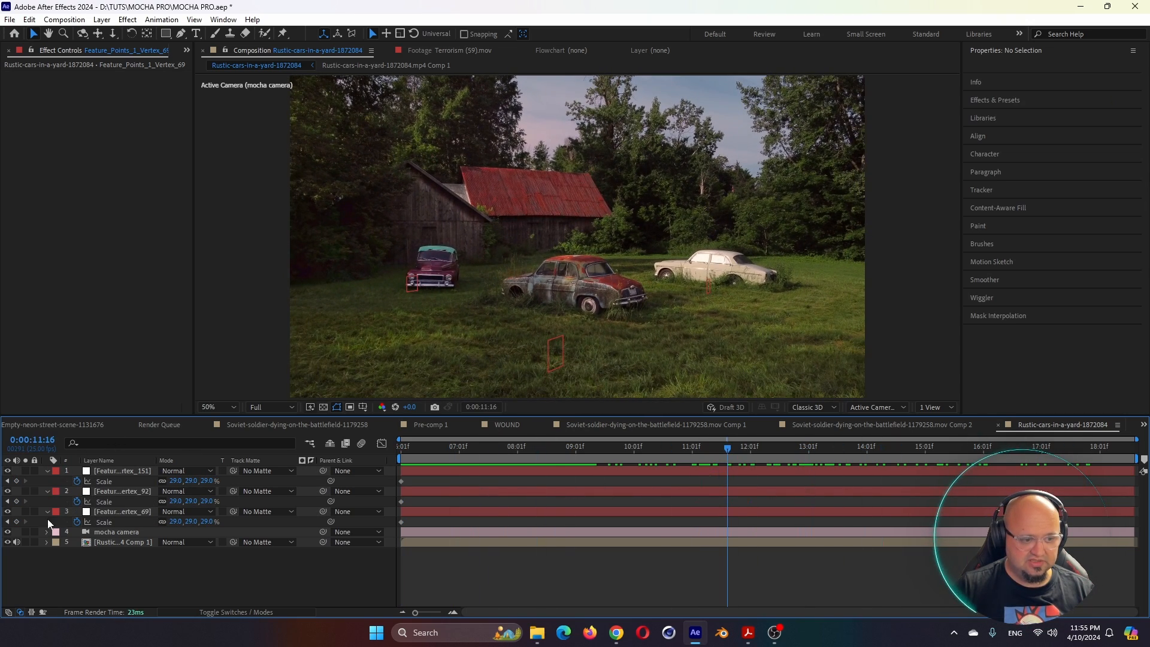
pyautogui.click(113, 532)
pyautogui.moveTo(671, 448); pyautogui.dragTo(744, 478)
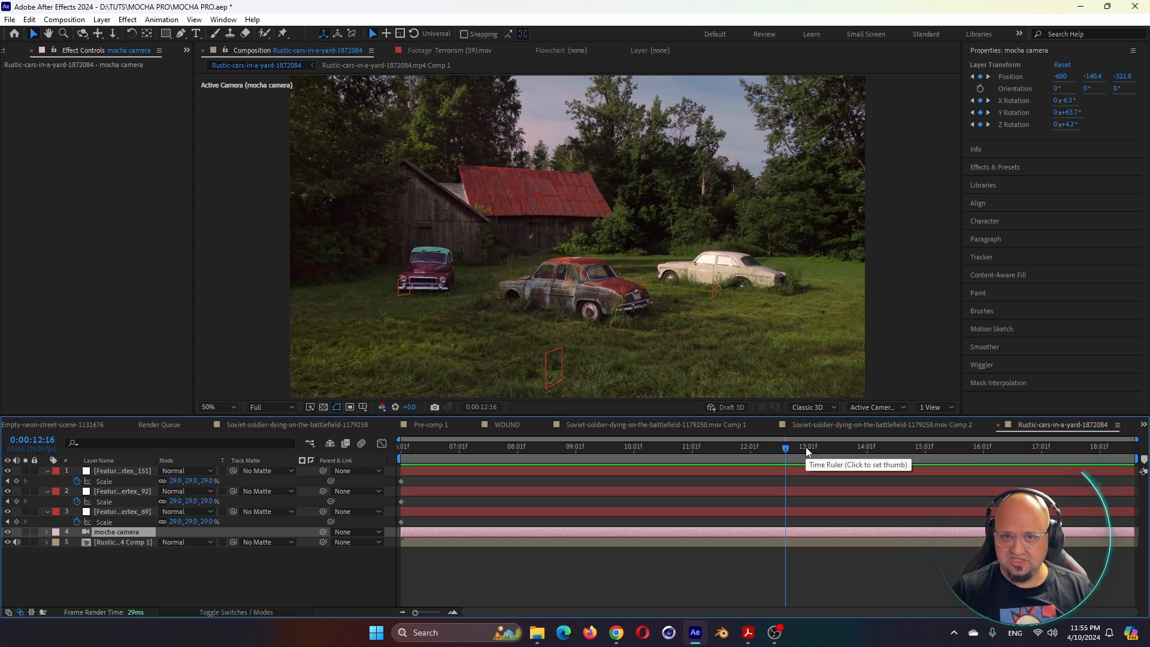
pyautogui.moveTo(805, 446); pyautogui.dragTo(403, 470)
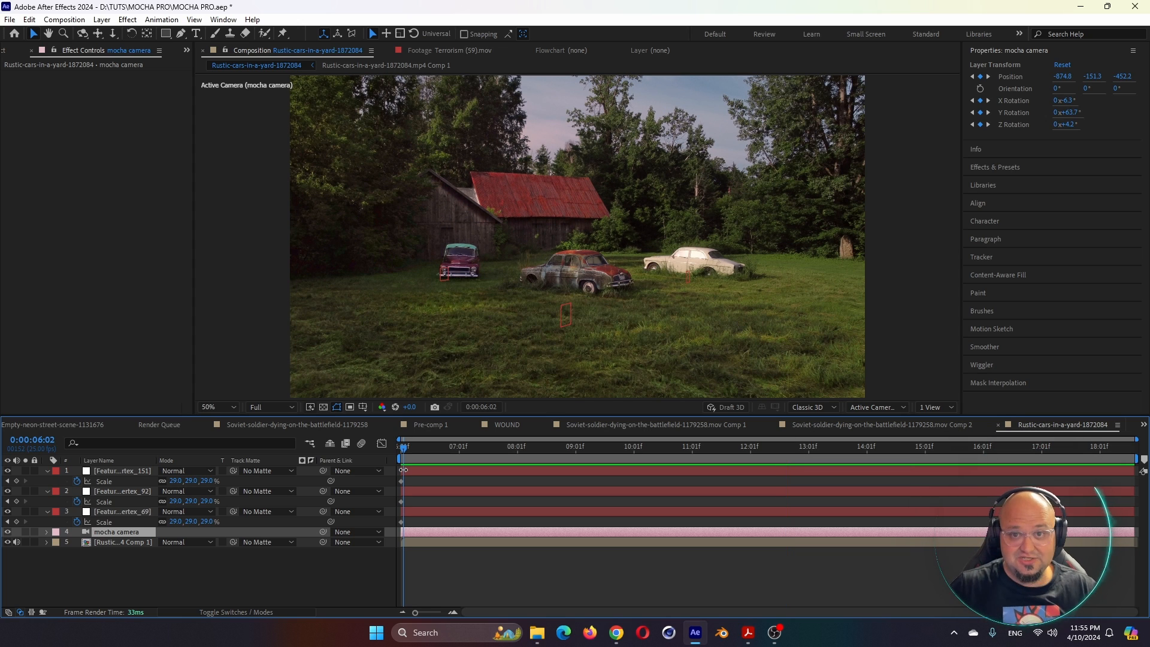
# Create a new composition from the Soviet-soldier battlefield footage and layer footagecrate-wound-healing-6.mov above it.
pyautogui.hotkey('ctrl', '0')
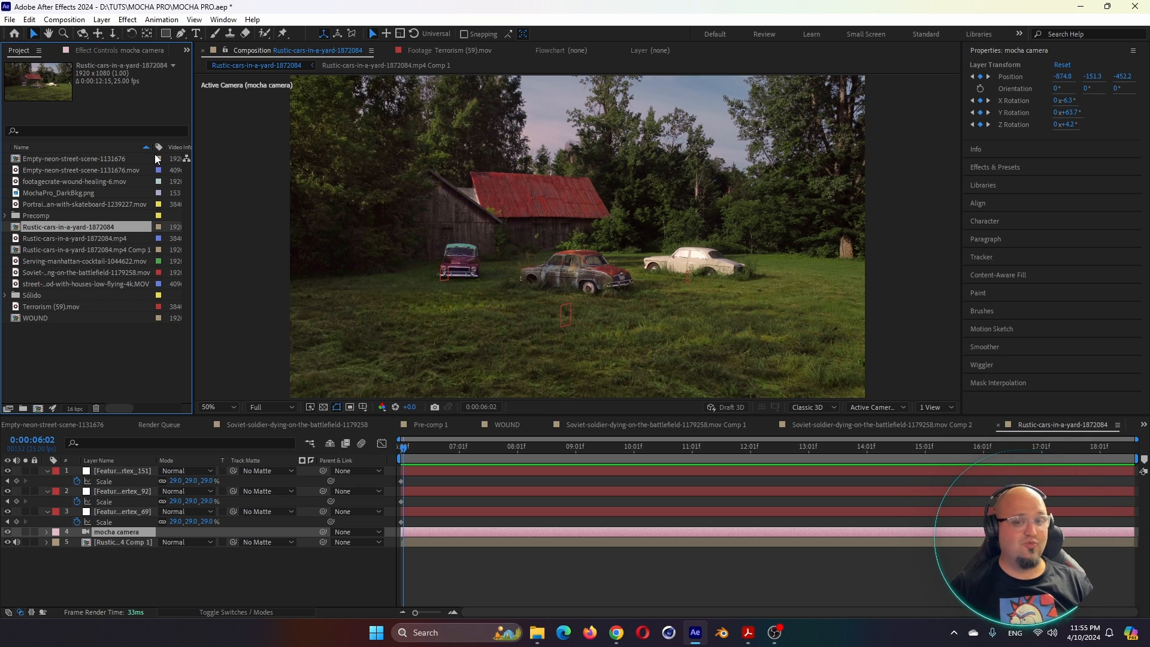
pyautogui.click(78, 238)
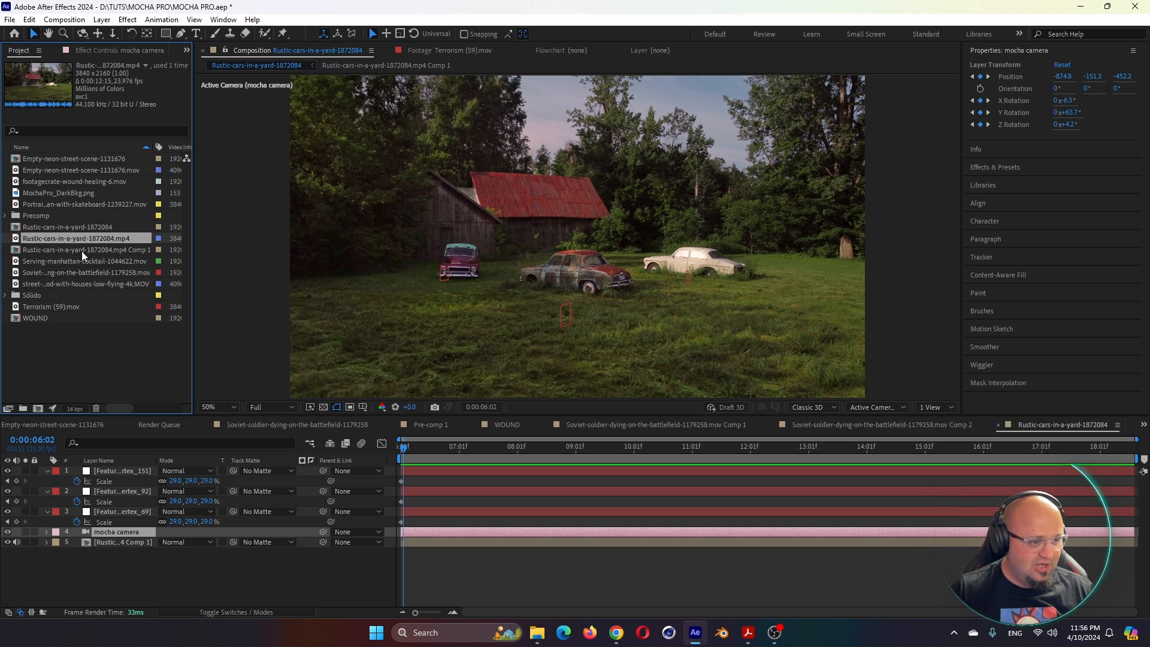
pyautogui.click(46, 272)
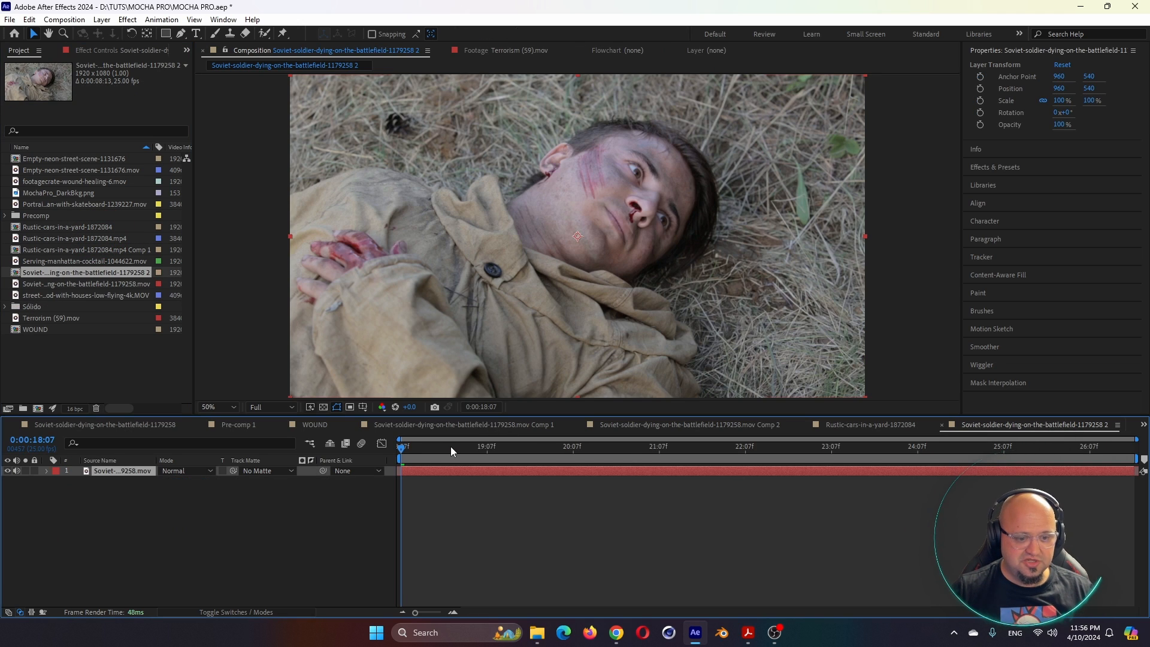
pyautogui.moveTo(450, 447); pyautogui.dragTo(374, 487)
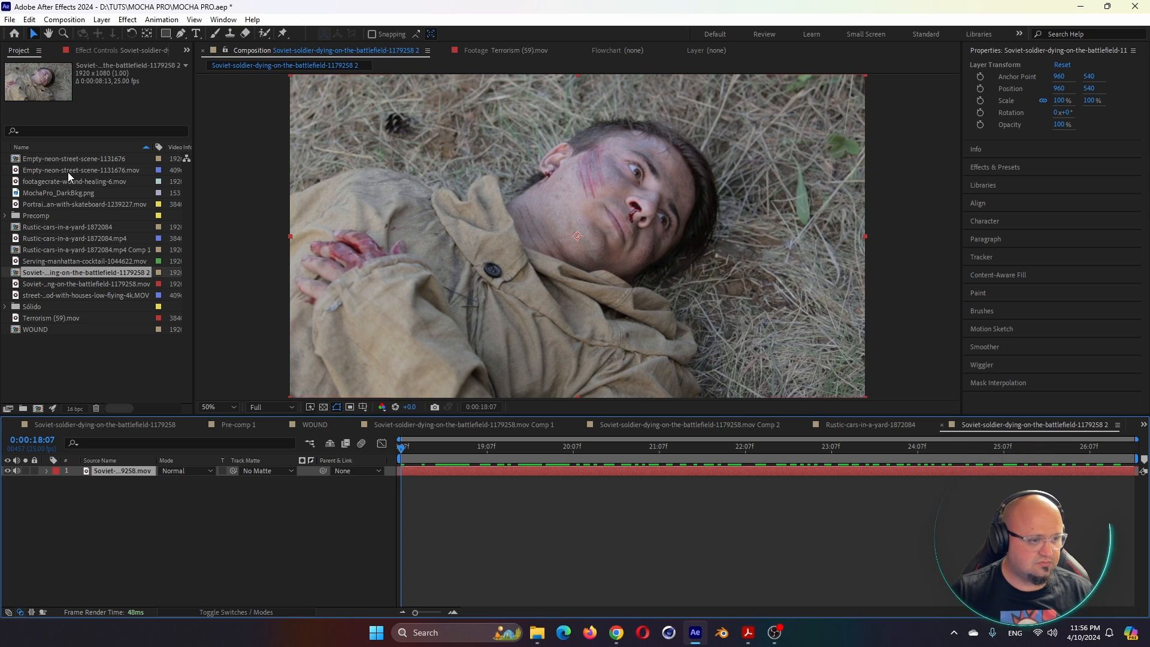
pyautogui.moveTo(71, 181)
pyautogui.mouseDown()
pyautogui.moveTo(152, 447)
pyautogui.moveTo(147, 470)
pyautogui.mouseUp()
pyautogui.moveTo(440, 451); pyautogui.dragTo(381, 441)
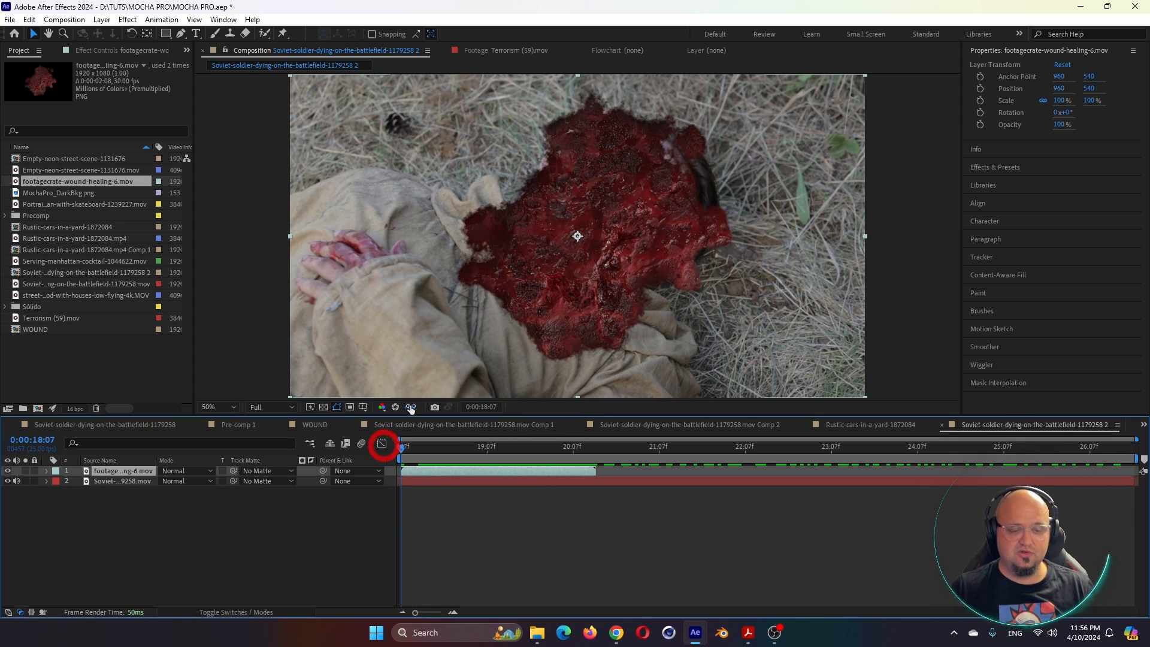
# Apply Mocha Pro to the Soviet-soldier footage layer and launch the Mocha Pro plugin interface.
pyautogui.click(120, 480)
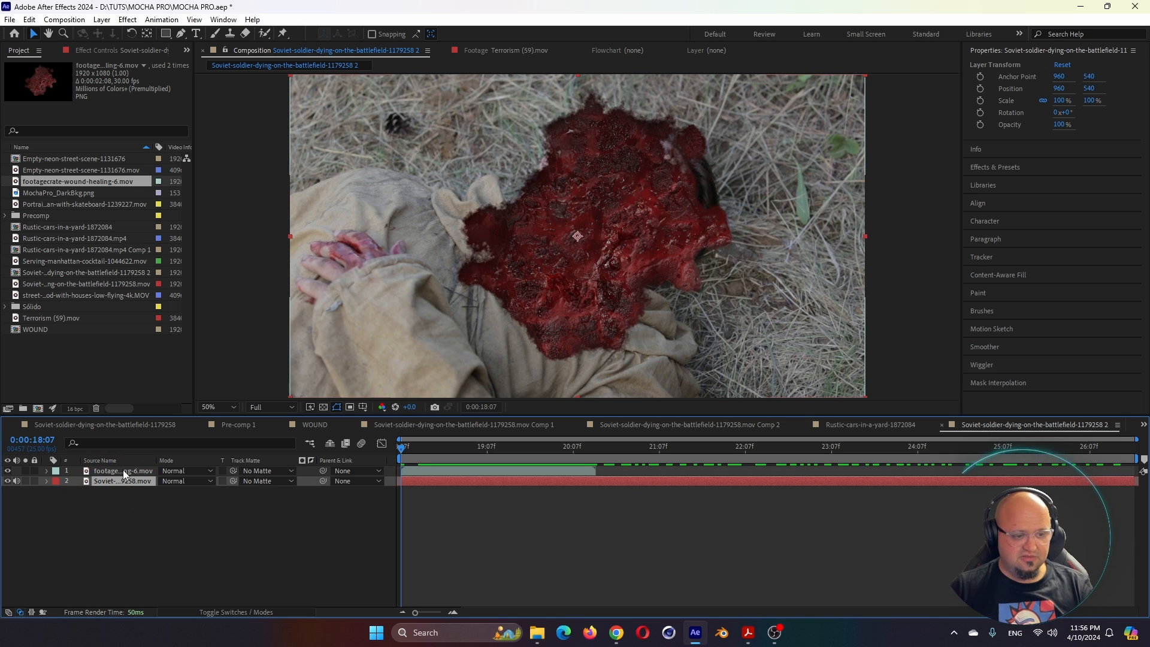
pyautogui.hotkey('ctrl', 'space')
pyautogui.write('mocha')
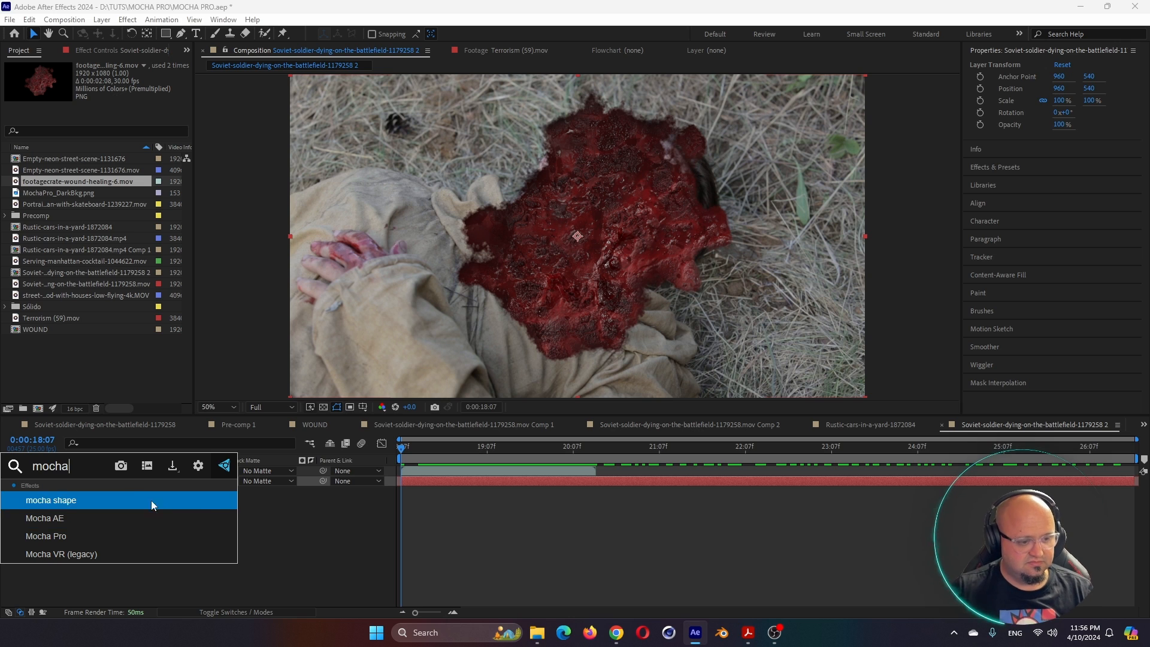
pyautogui.click(75, 533)
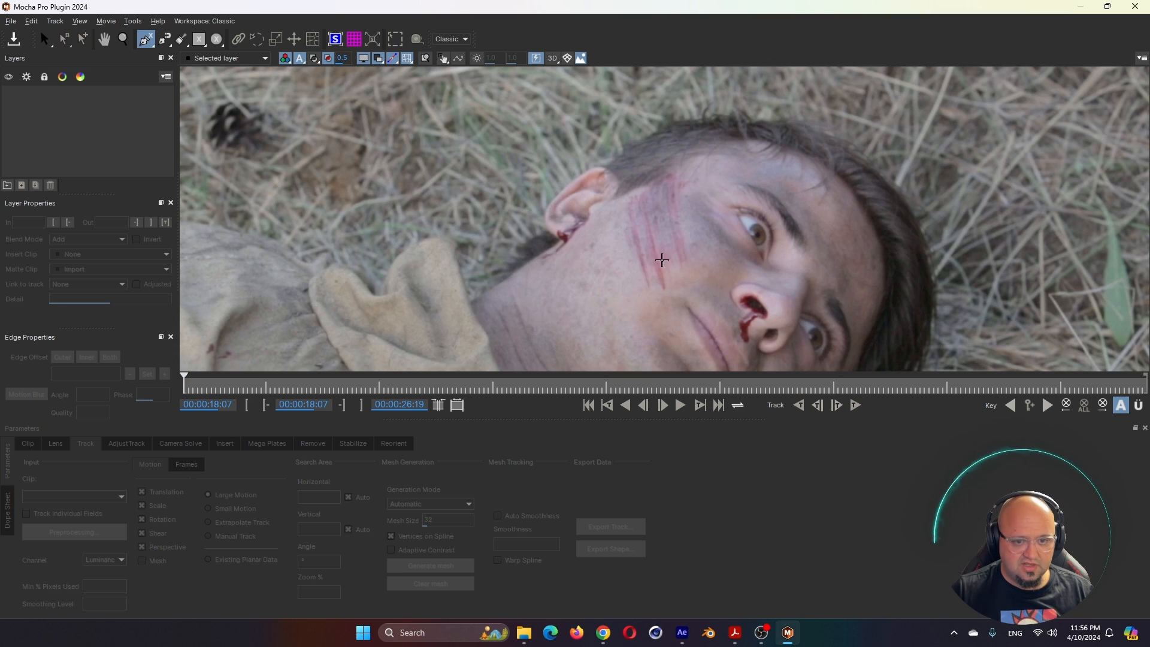
# Draw a closed X-Spline around the soldier's scratched cheek, from the ear and jaw to the eye and temple.
pyautogui.click(620, 190)
pyautogui.click(587, 224)
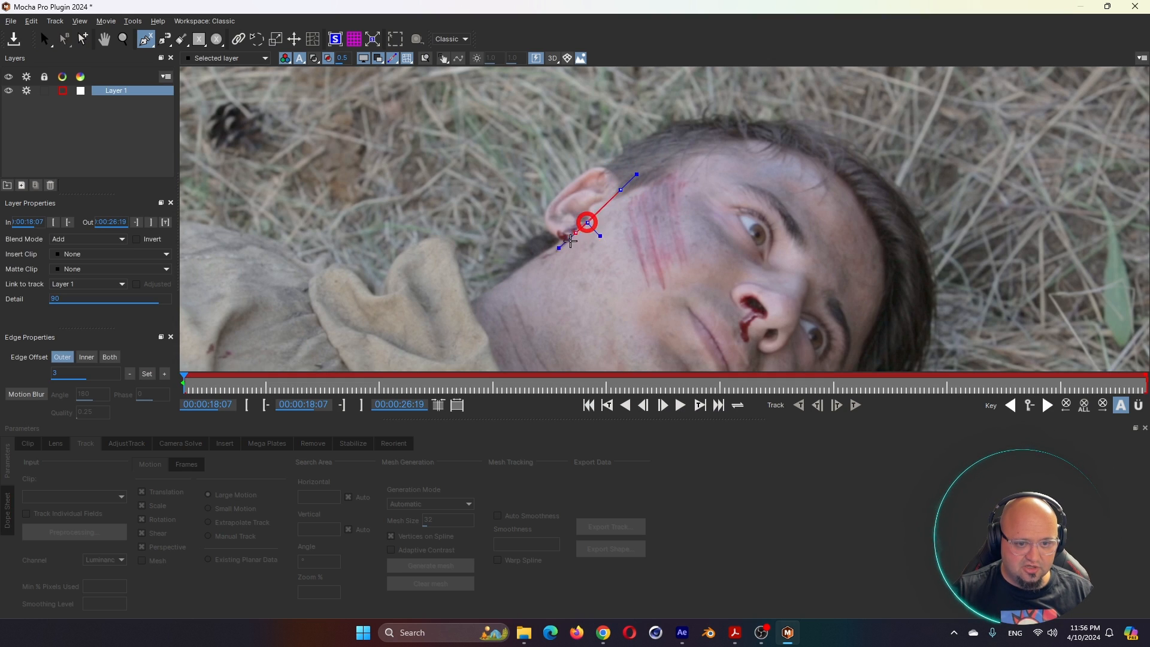
pyautogui.click(568, 258)
pyautogui.click(574, 297)
pyautogui.click(623, 321)
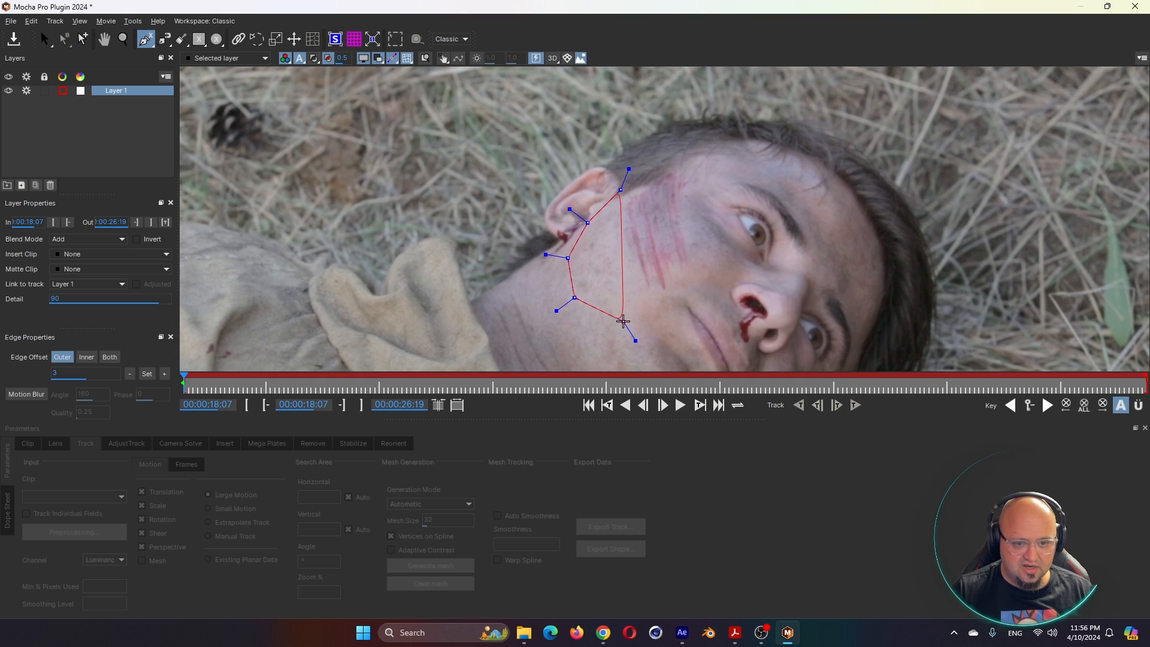
pyautogui.click(682, 311)
pyautogui.click(713, 270)
pyautogui.click(717, 224)
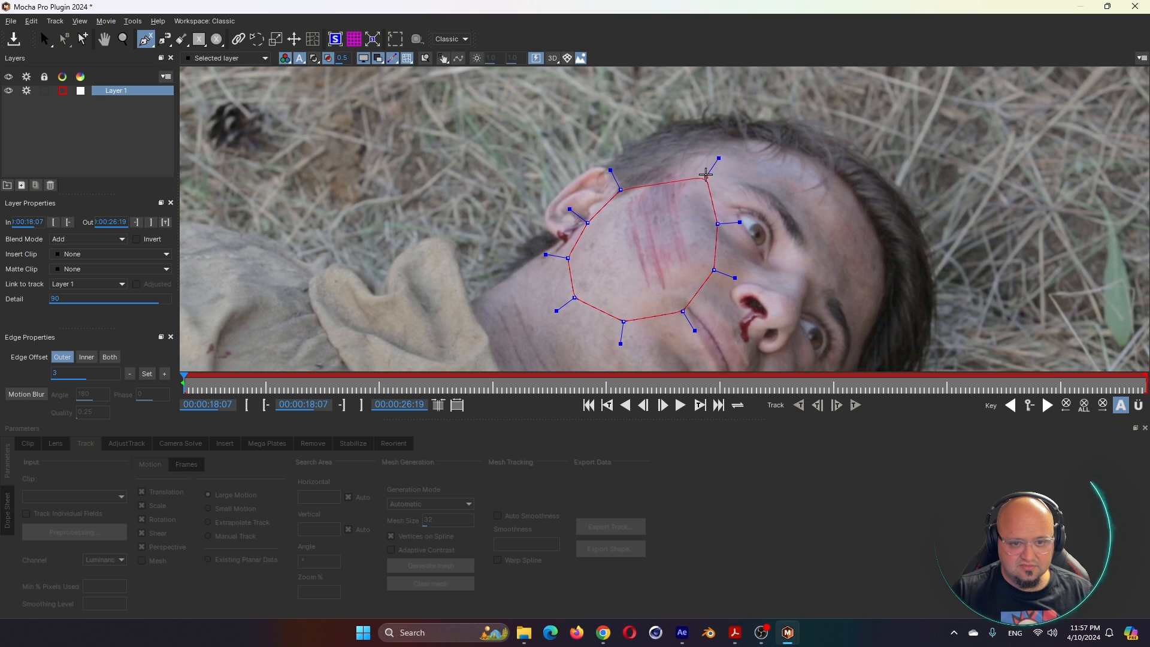
pyautogui.click(704, 170)
pyautogui.rightClick(663, 162)
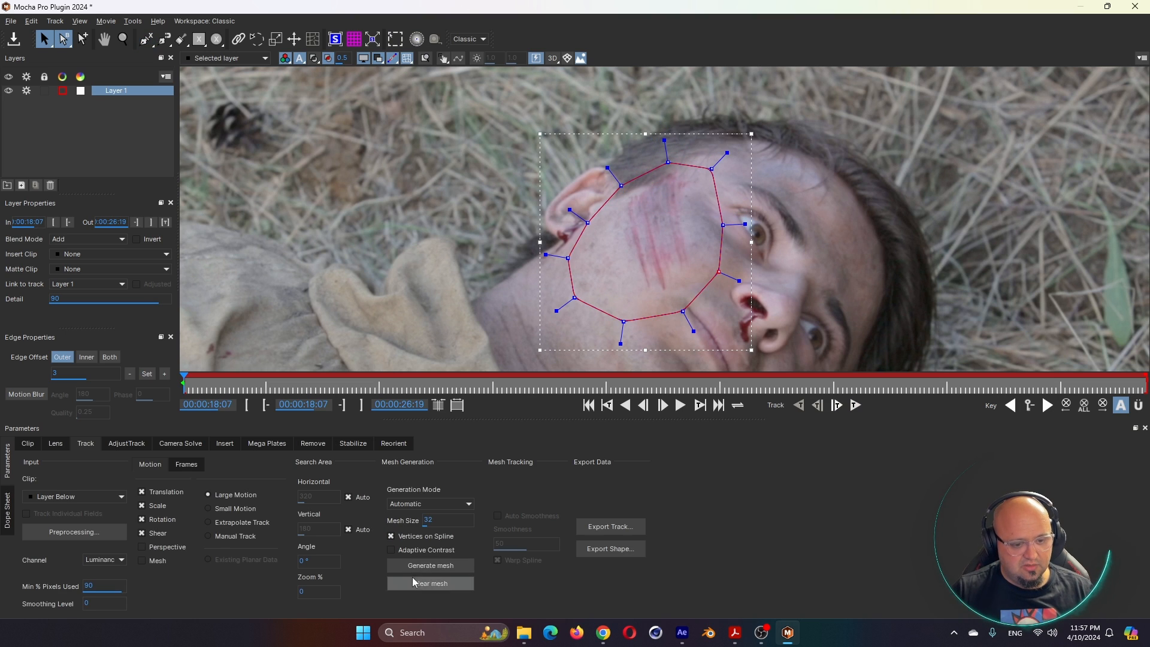
# Enable Perspective and Mesh tracking for the cheek layer and generate its mesh with a mesh size of 25.
pyautogui.click(163, 550)
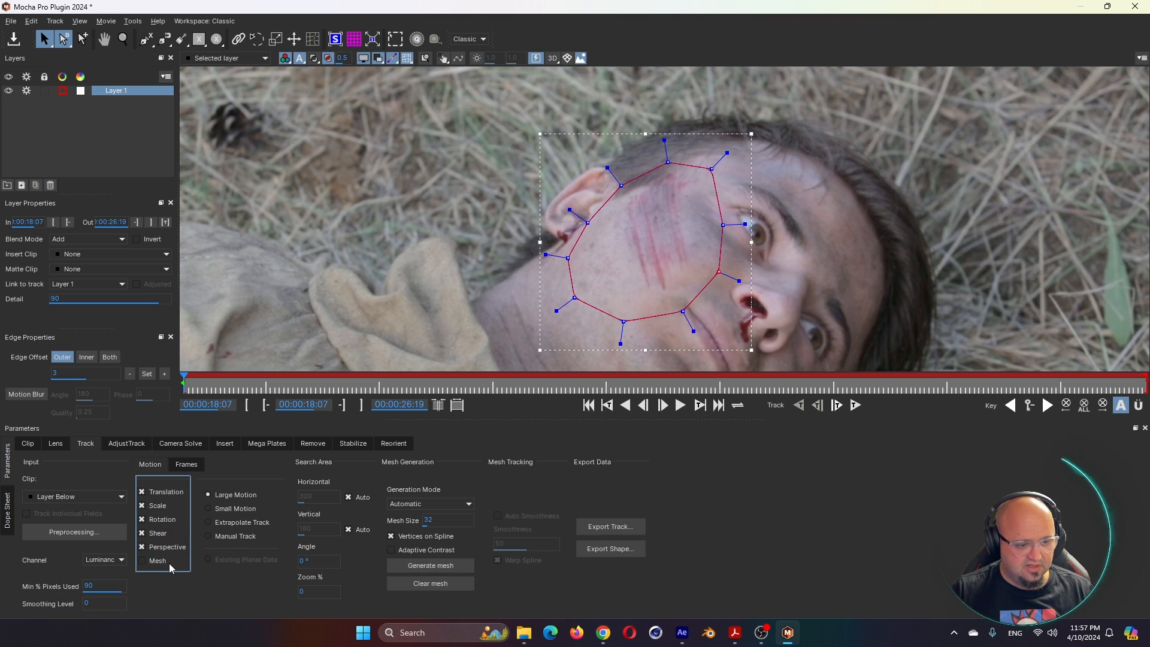
pyautogui.click(159, 561)
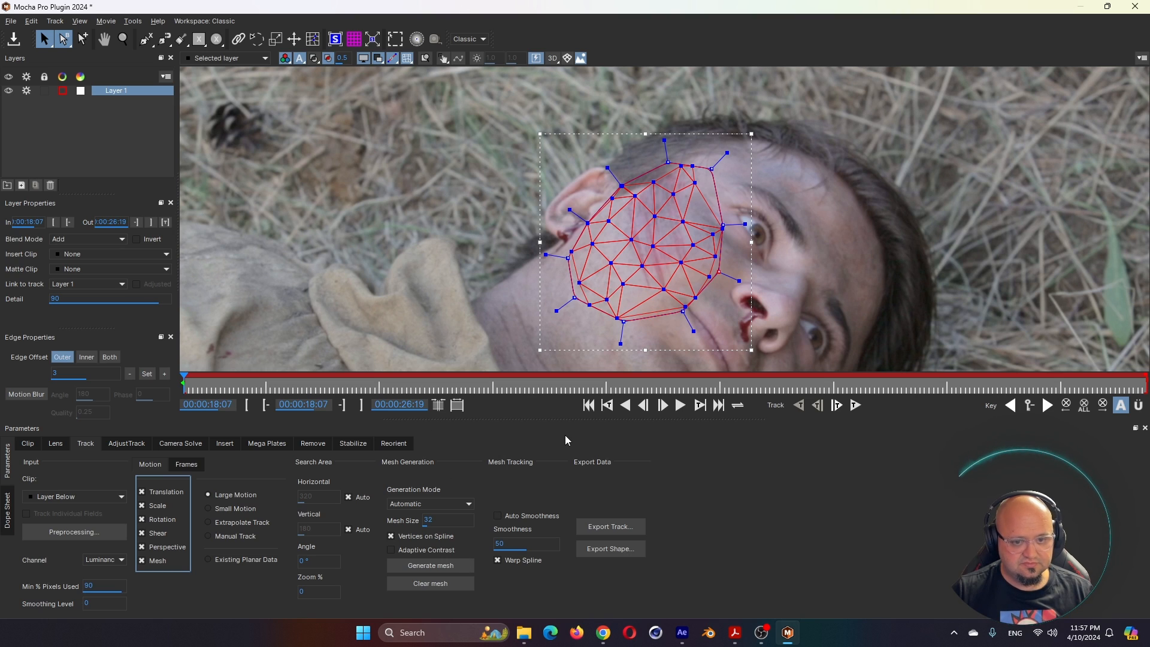
pyautogui.click(435, 516)
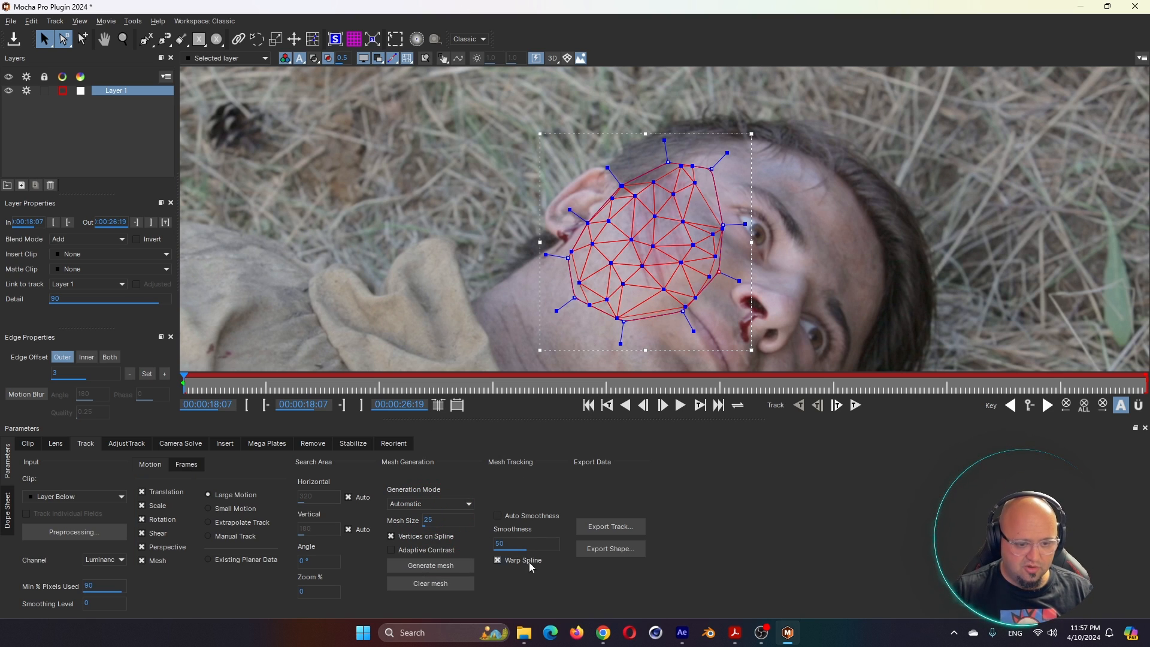
pyautogui.click(451, 567)
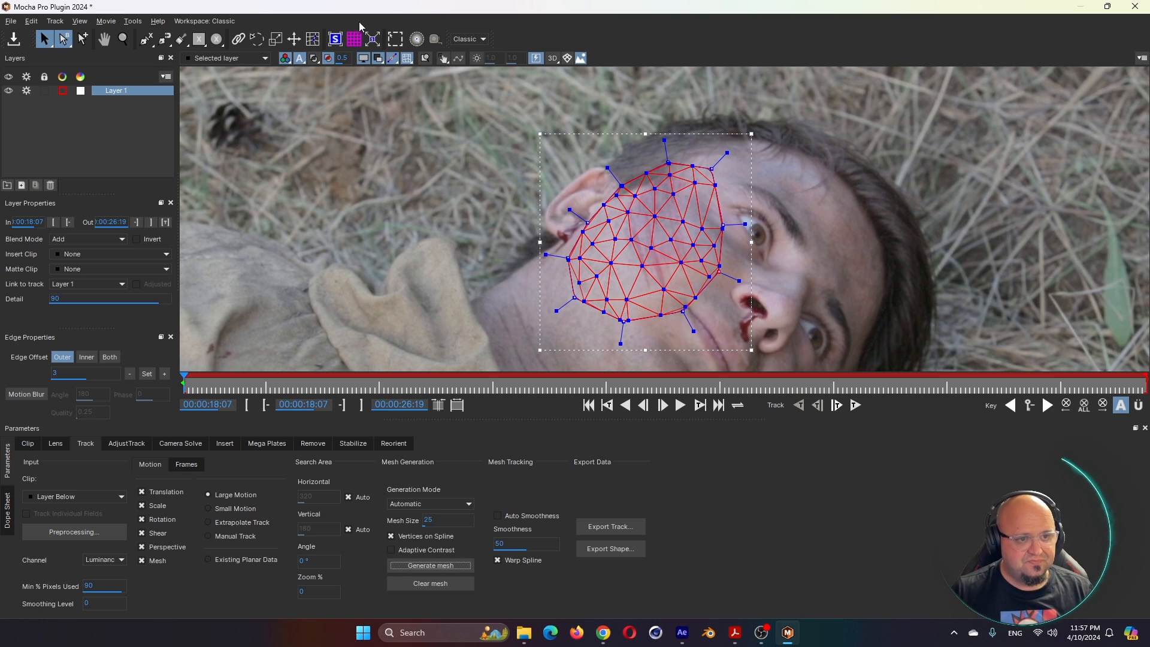
# Show the planar surface and grid, and reposition the surface corners to match the perspective of the soldier's cheek.
pyautogui.click(336, 43)
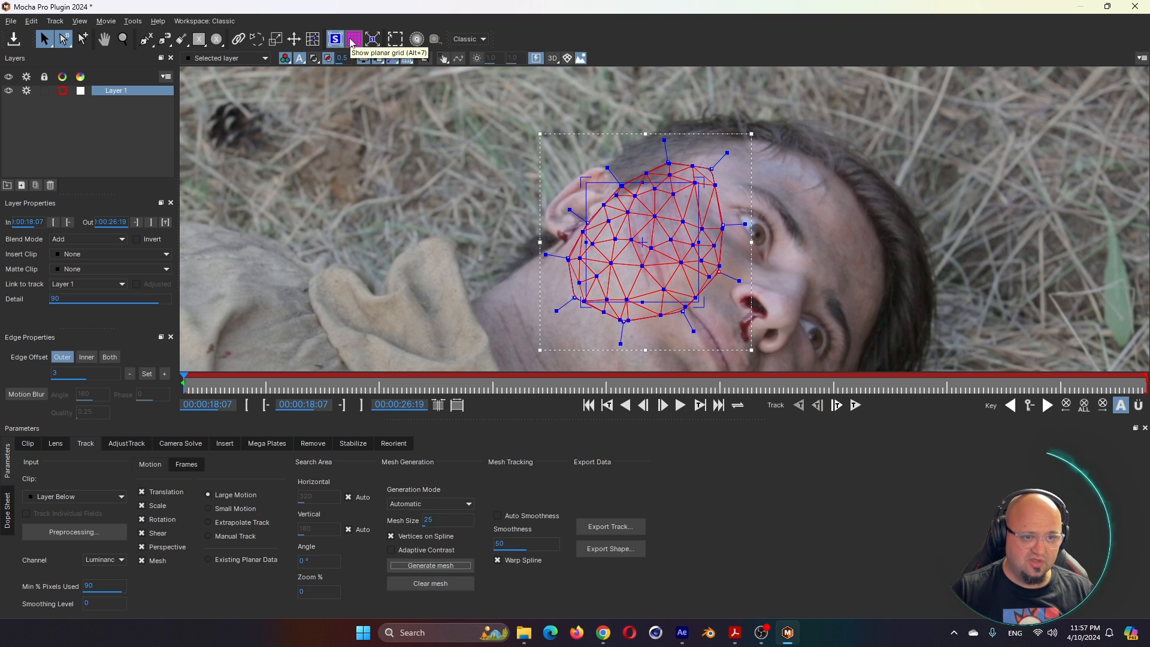
pyautogui.click(353, 39)
pyautogui.scroll(-2, 642, 220)
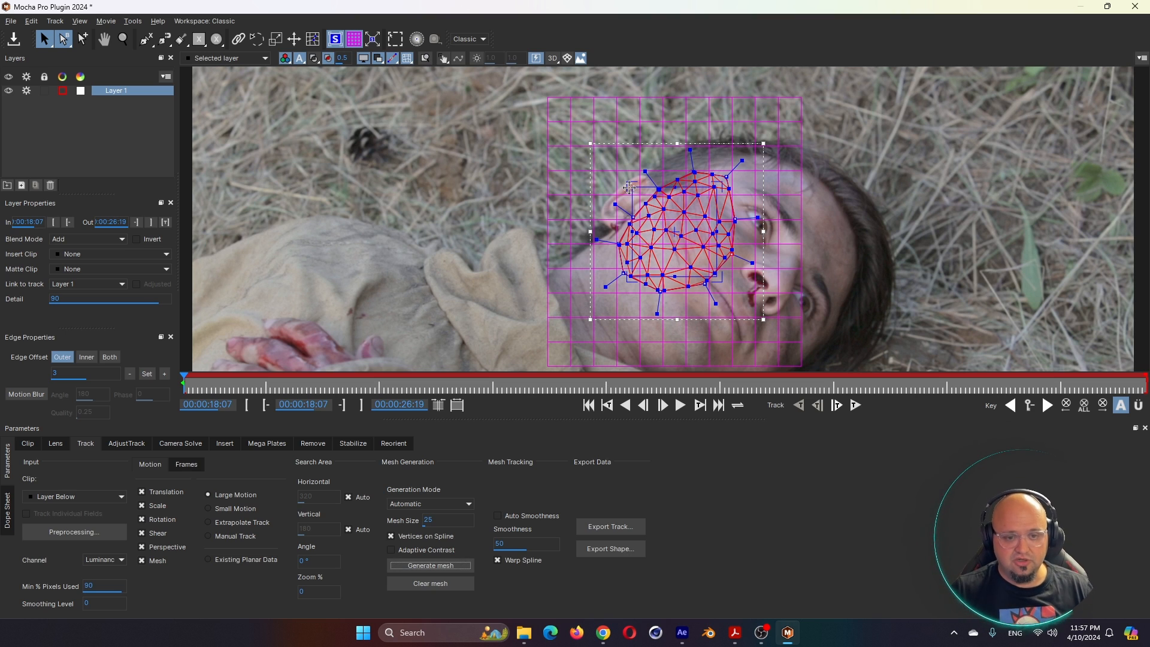
pyautogui.moveTo(651, 182); pyautogui.dragTo(733, 199)
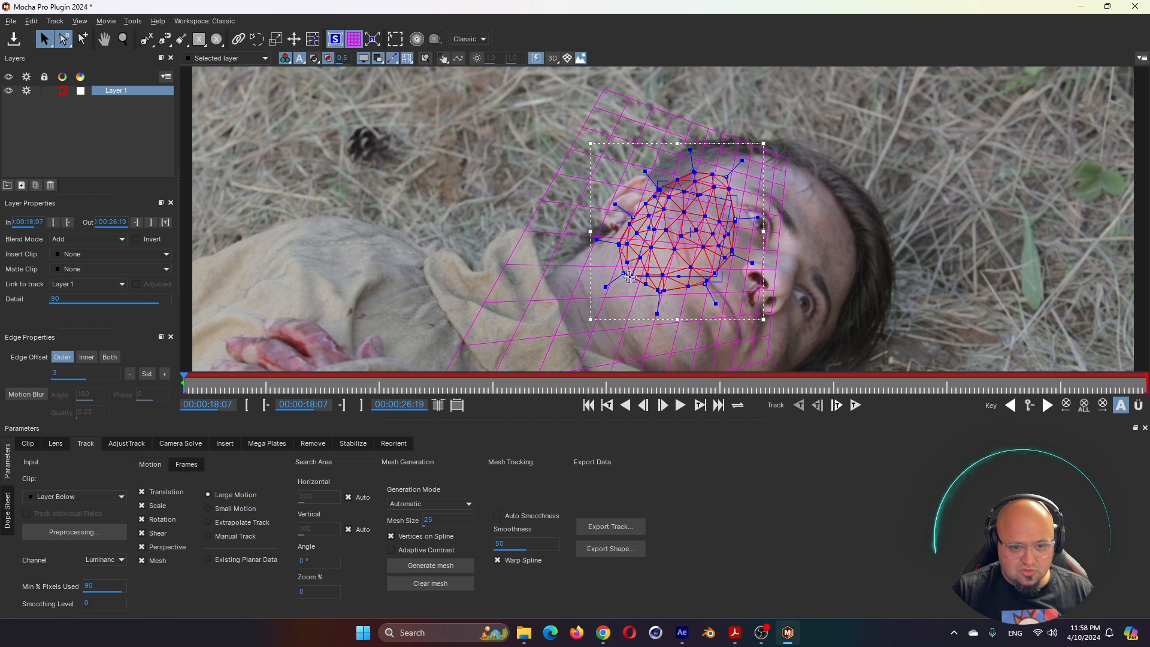
pyautogui.moveTo(606, 291); pyautogui.dragTo(605, 264)
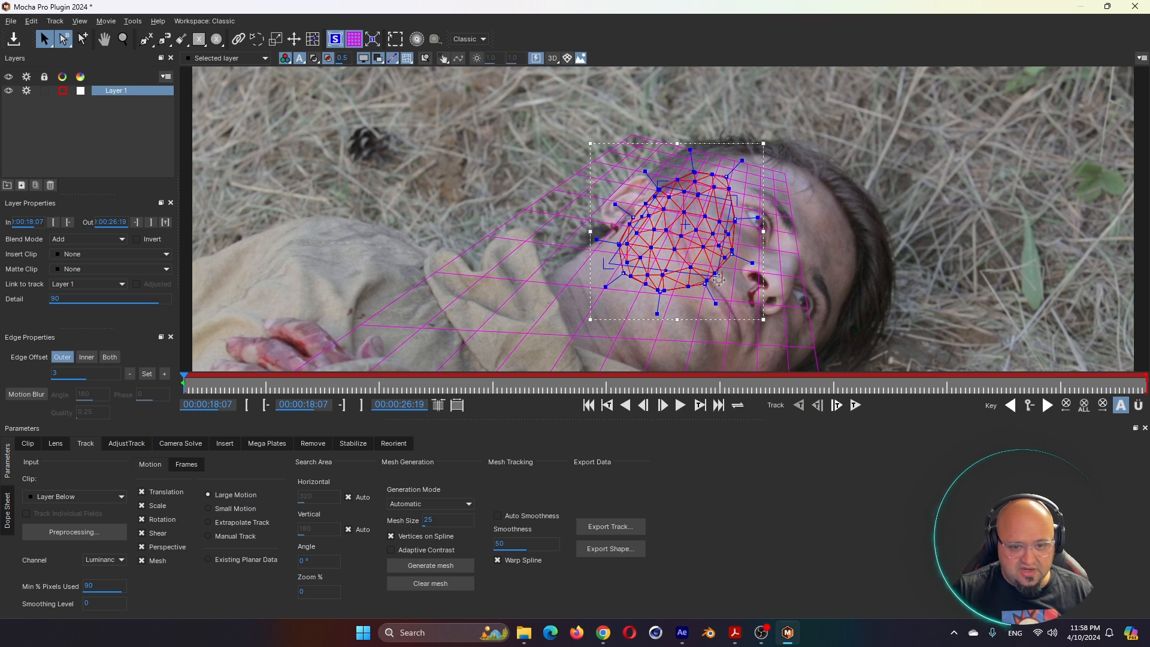
# Move the planar surface's jaw-side corner so the perspective grid follows the cheek, and hide the grid.
pyautogui.moveTo(718, 279); pyautogui.dragTo(678, 301)
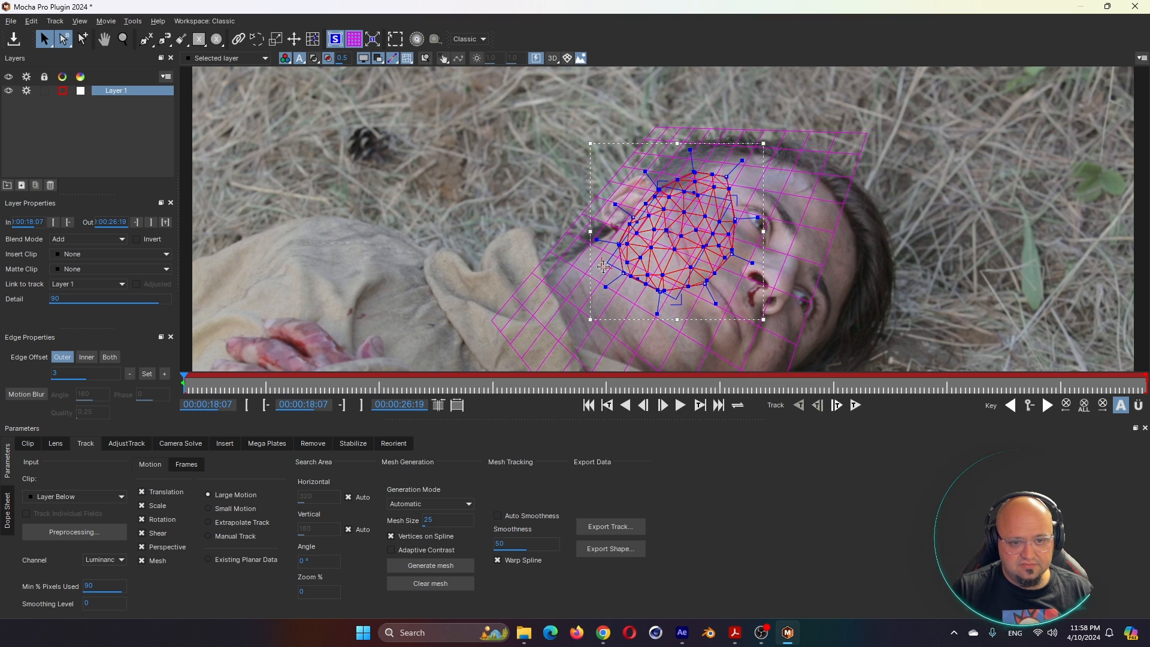
pyautogui.scroll(-2, 806, 242)
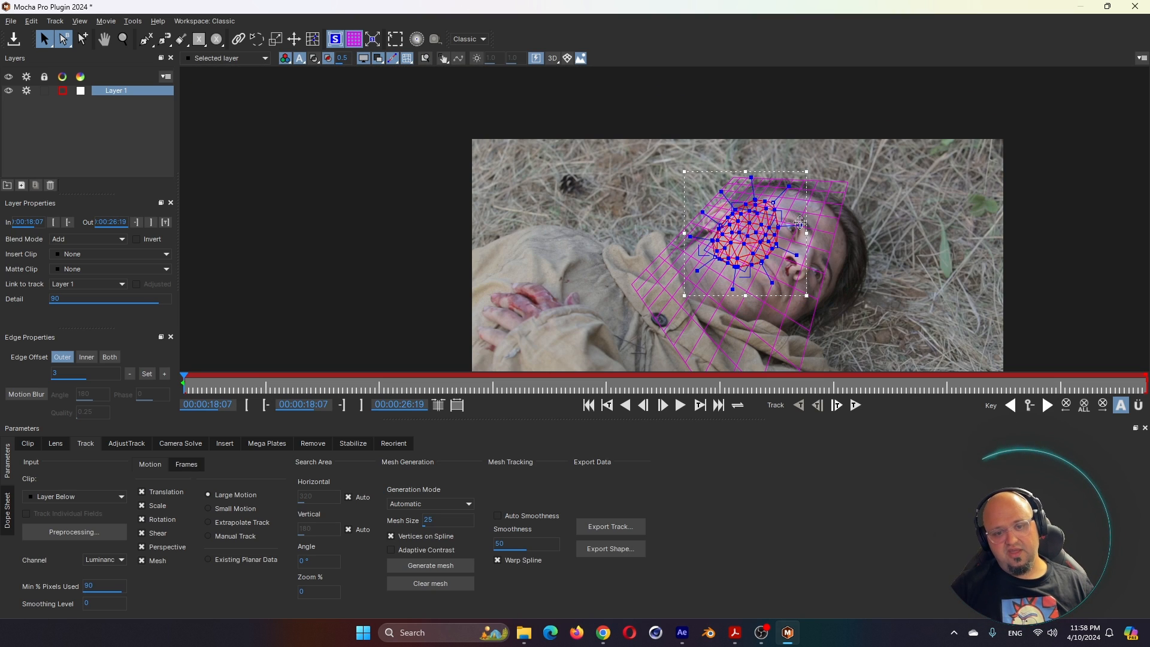
pyautogui.scroll(2, 755, 226)
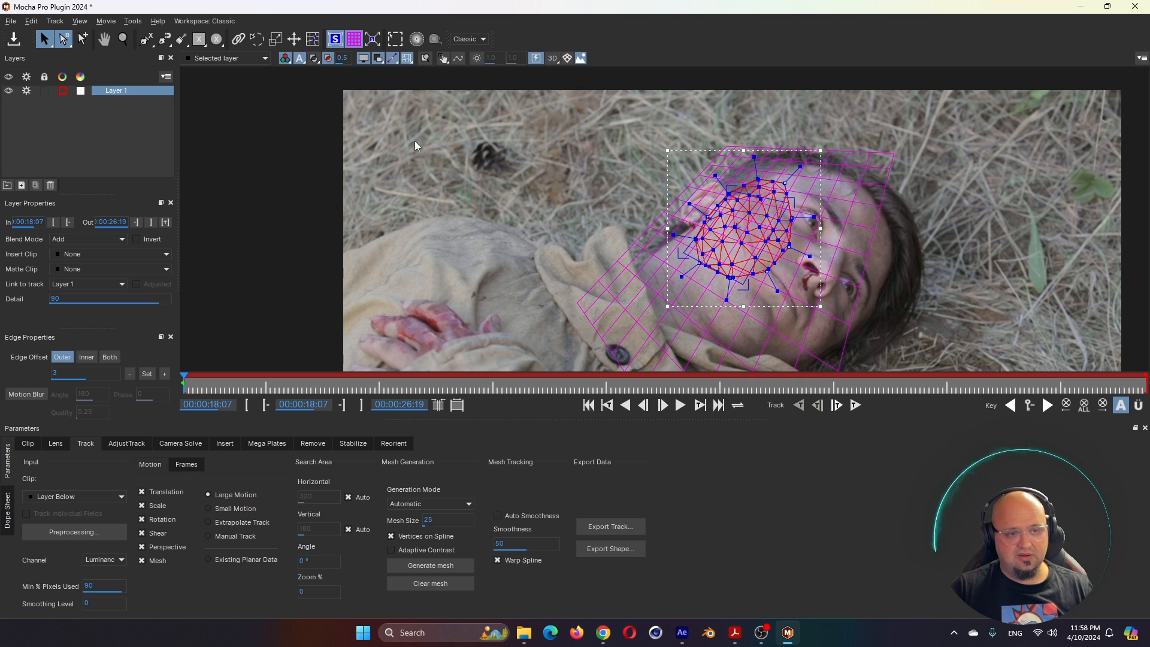
pyautogui.click(355, 40)
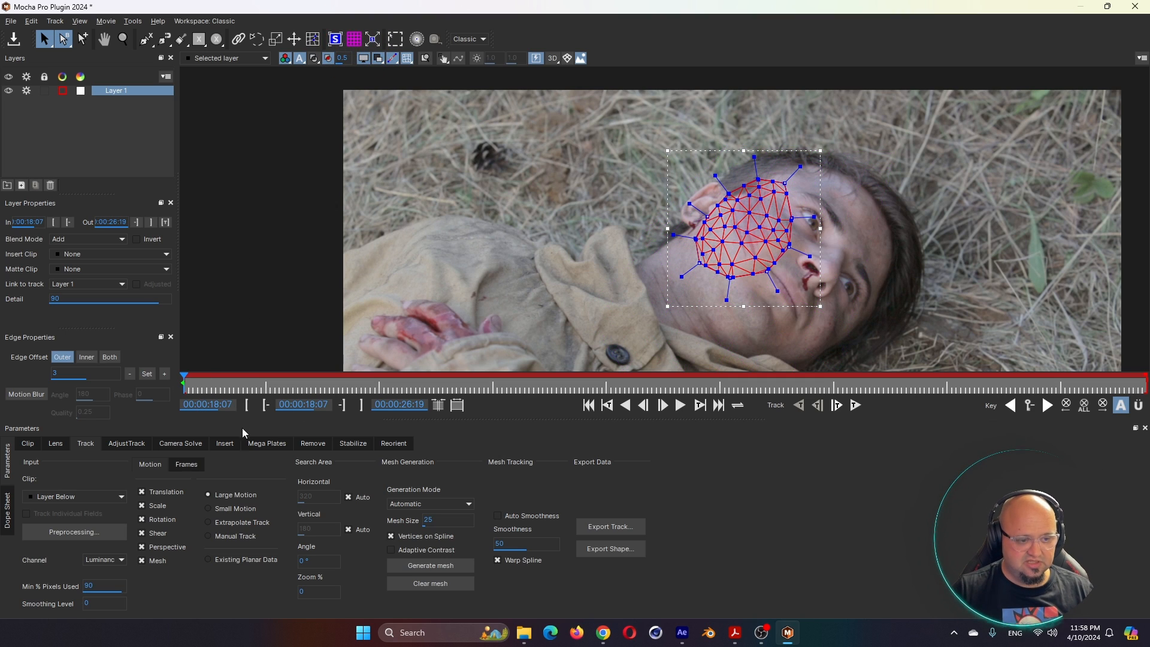
# Track the cheek layer's mesh forward through the clip and check the result across the timeline with the planar grid shown and hidden.
pyautogui.click(855, 405)
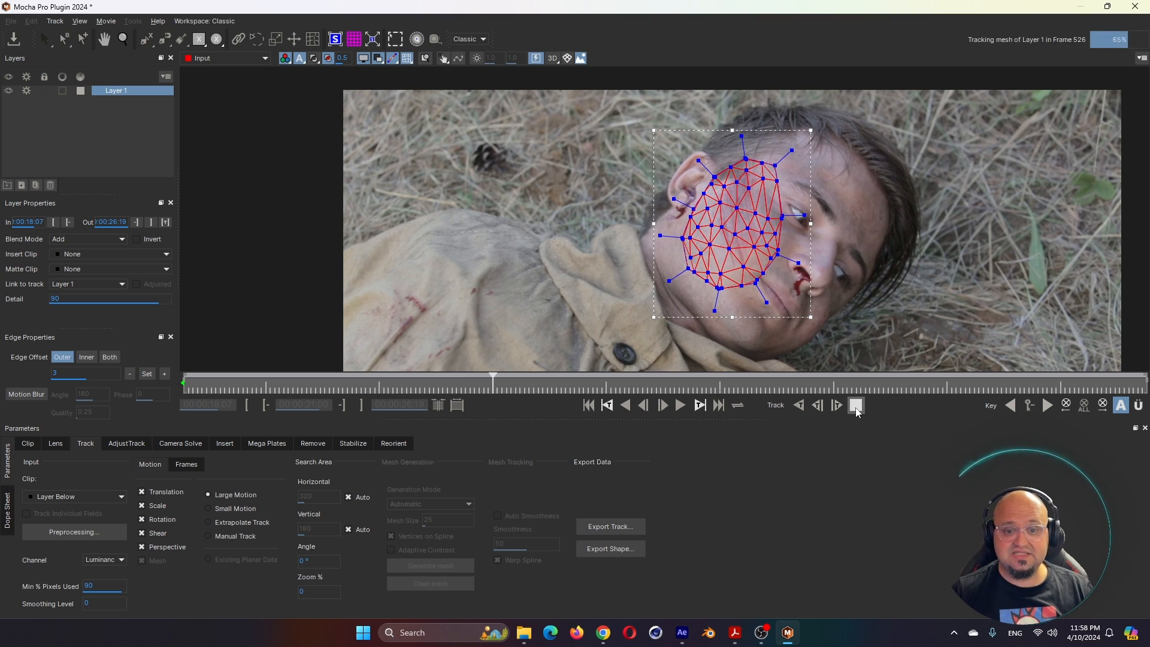
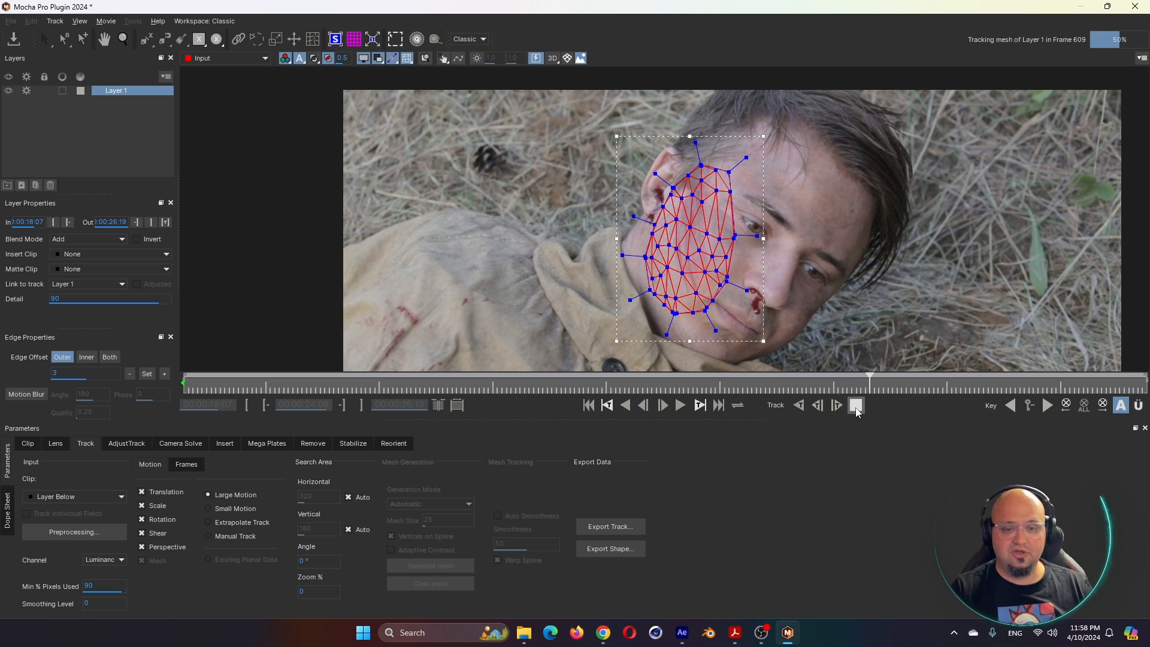
pyautogui.moveTo(1140, 386); pyautogui.dragTo(189, 386)
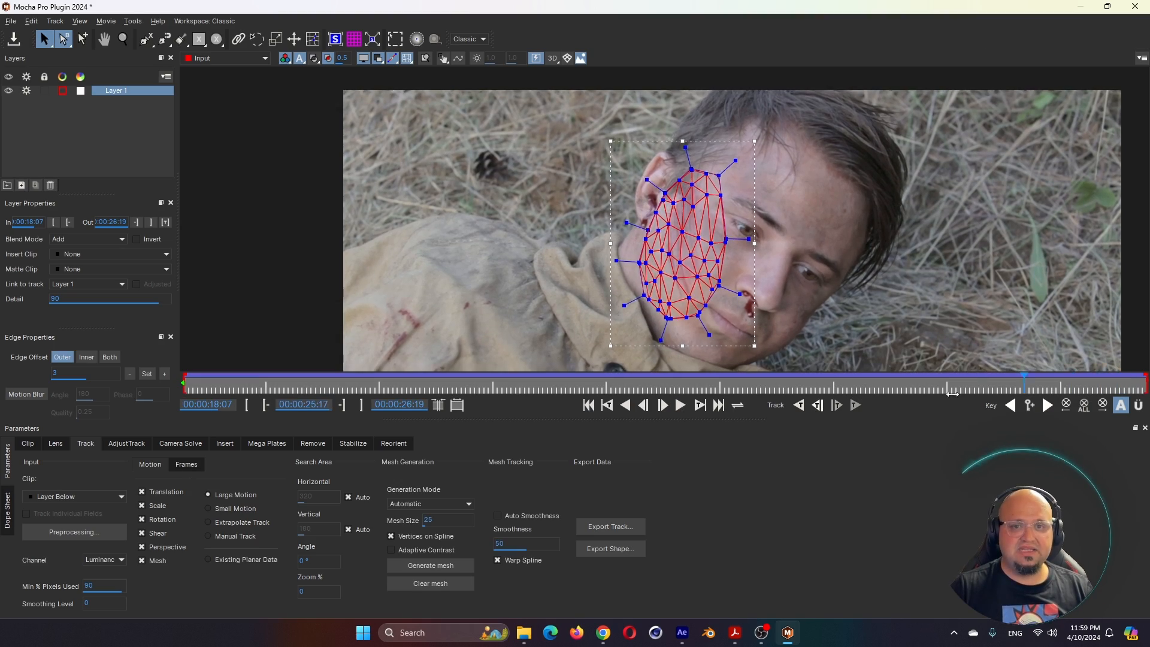
pyautogui.click(353, 39)
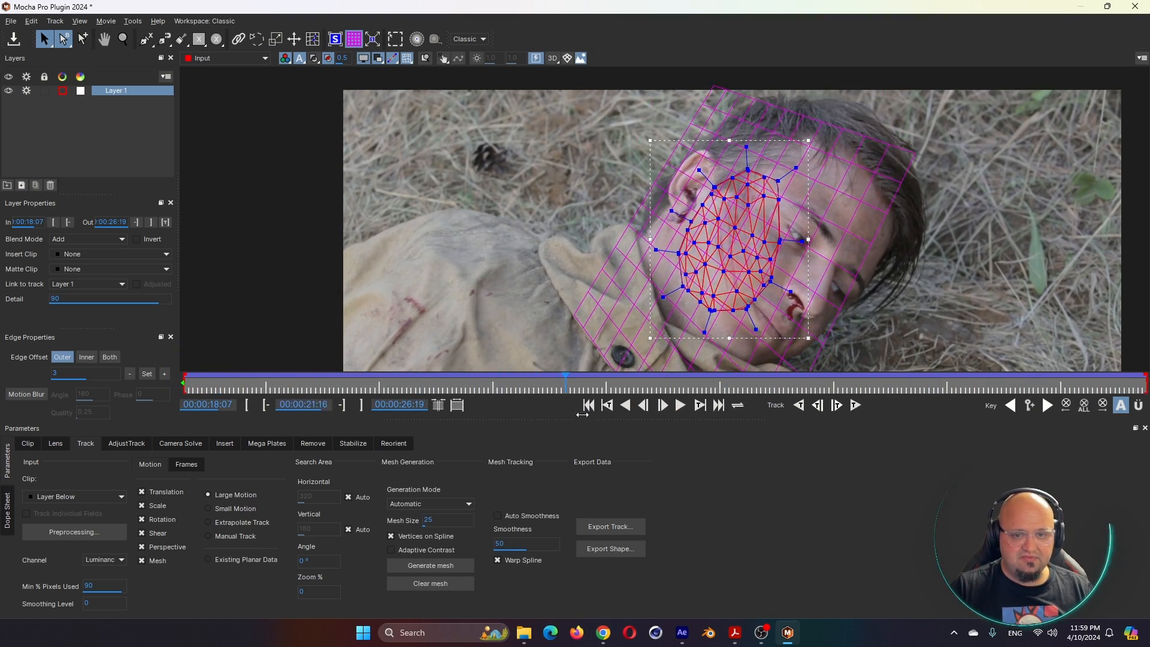
pyautogui.click(354, 39)
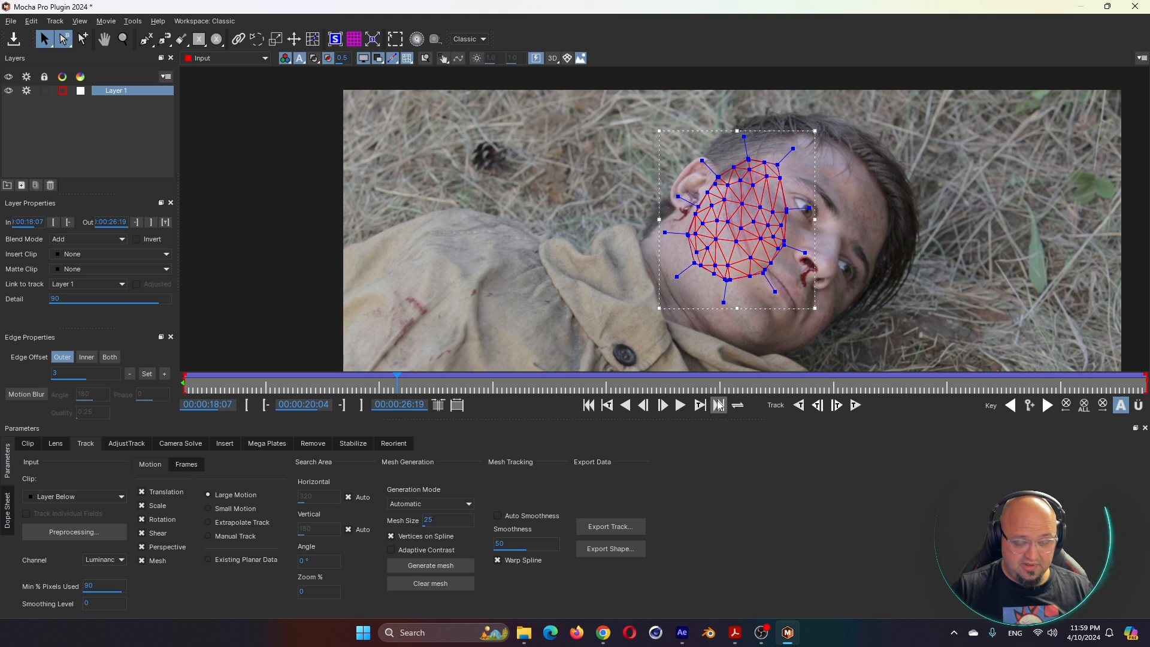
pyautogui.moveTo(671, 386); pyautogui.dragTo(157, 401)
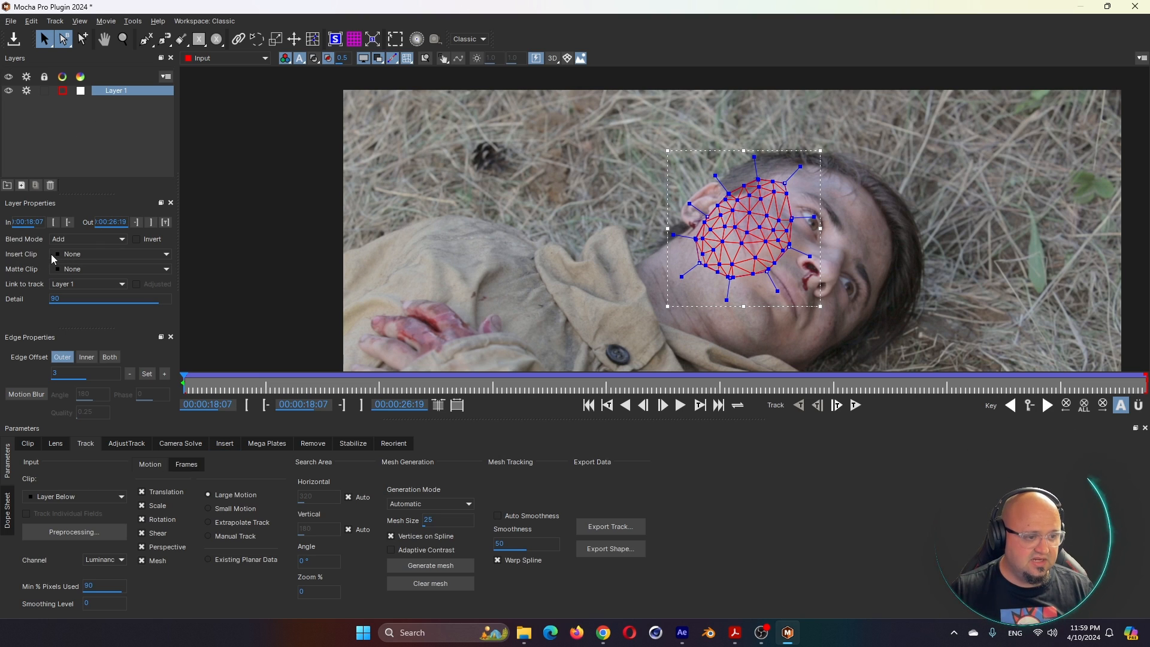
# Preview the track with the Logo as the layer's insert clip, and set the insert clip back to None.
pyautogui.click(69, 254)
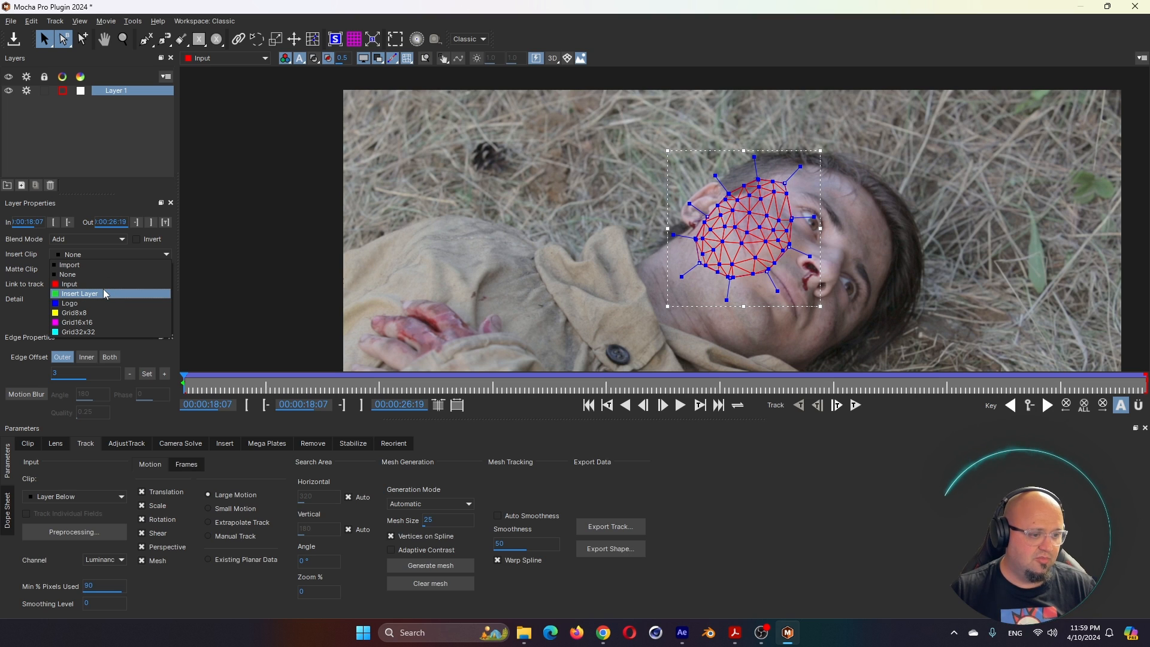
pyautogui.click(95, 300)
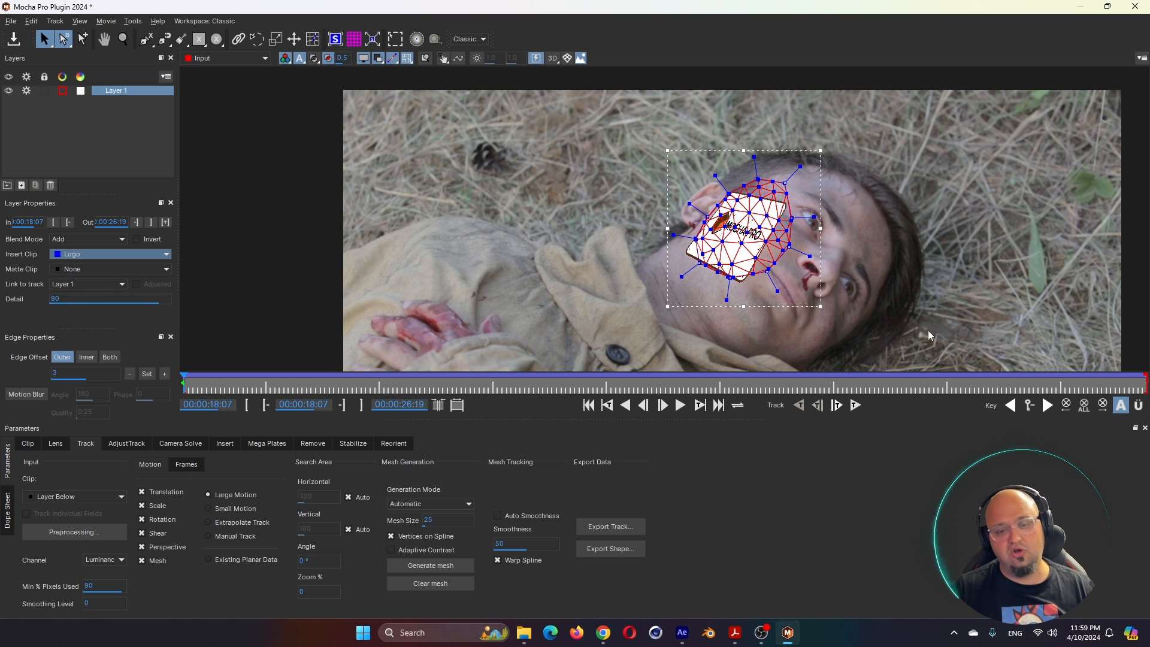
pyautogui.moveTo(255, 388); pyautogui.dragTo(174, 383)
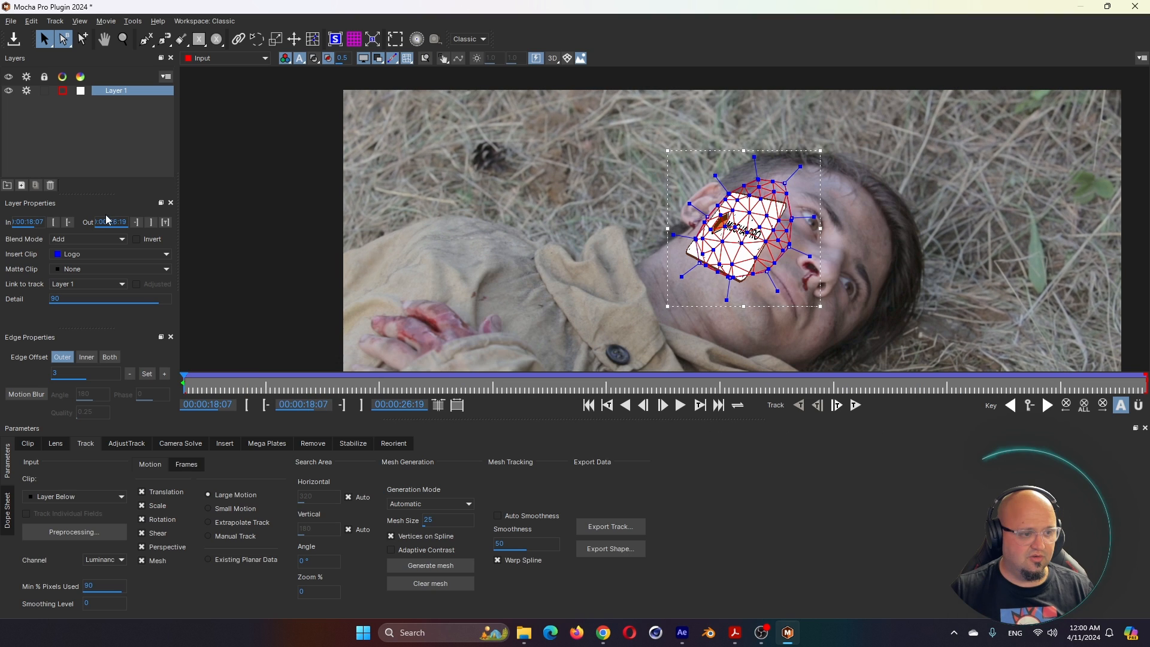
pyautogui.click(87, 267)
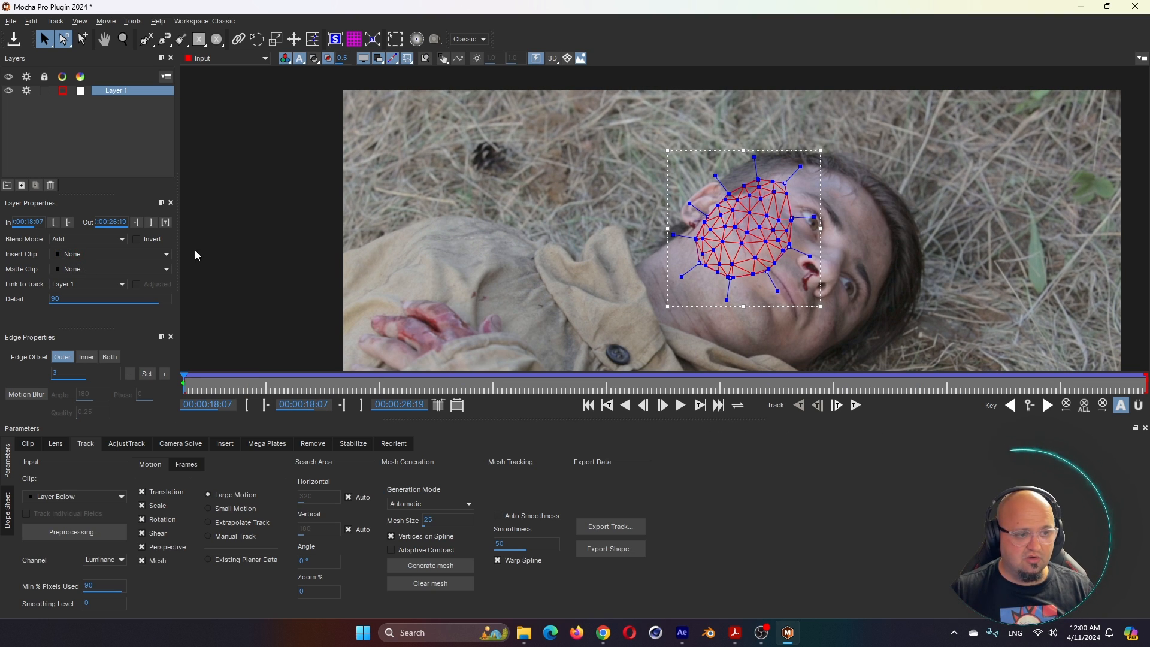
# Import WOUND.png from the MOCHA PRO folder as the layer's insert clip with the default import settings.
pyautogui.click(57, 254)
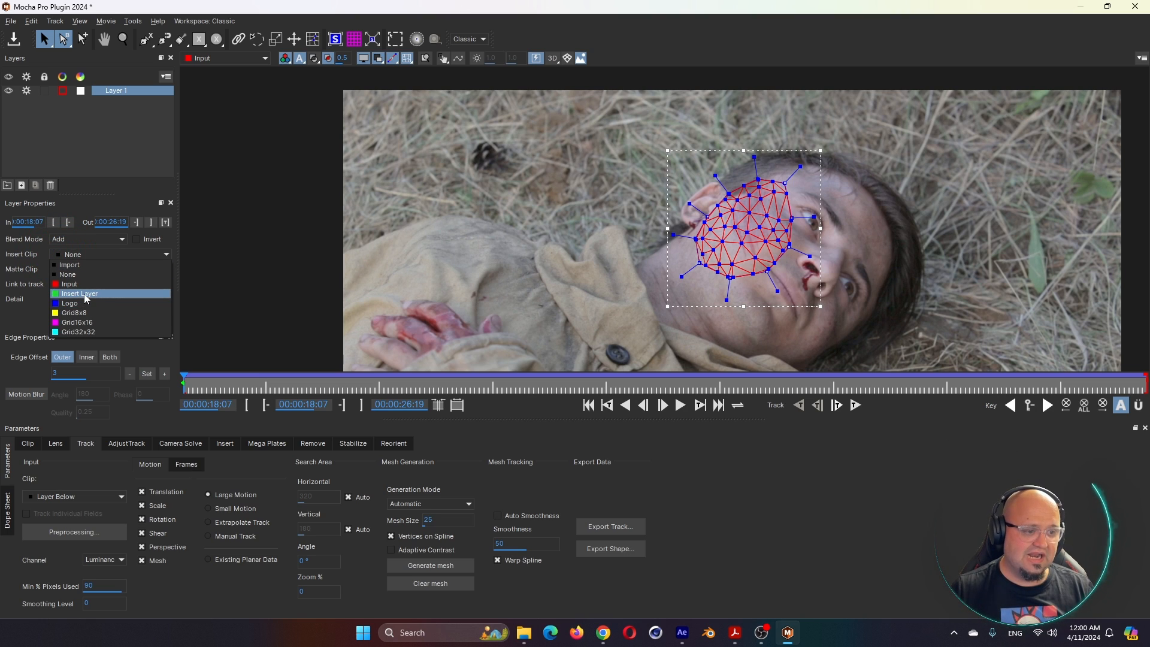
pyautogui.click(84, 264)
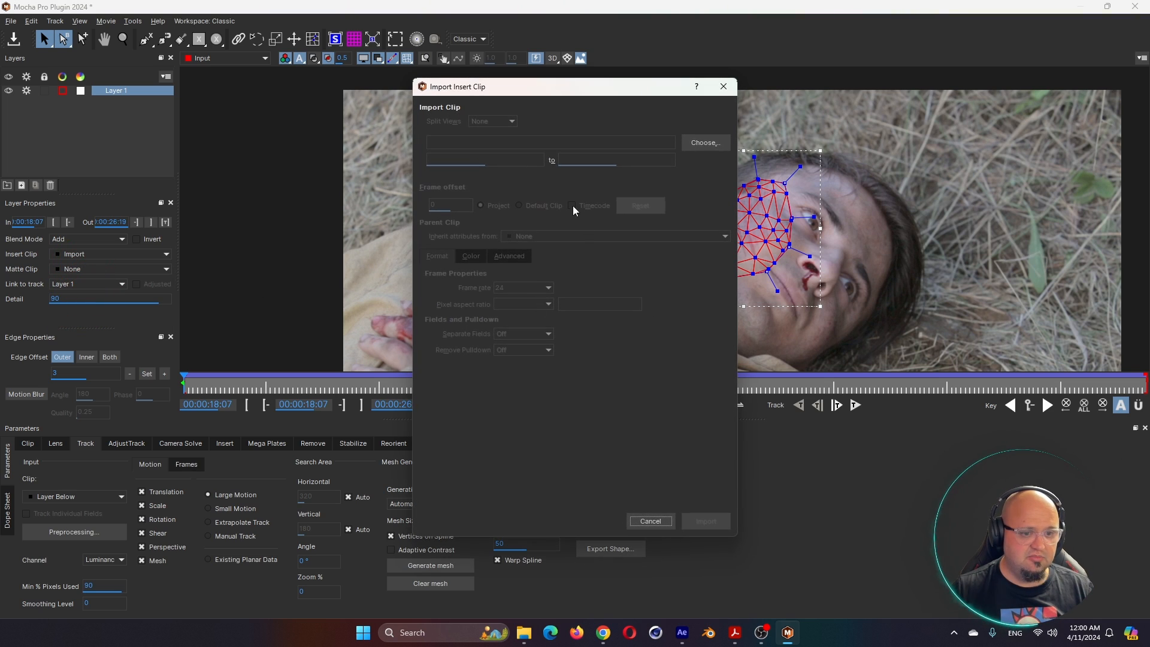
pyautogui.click(706, 142)
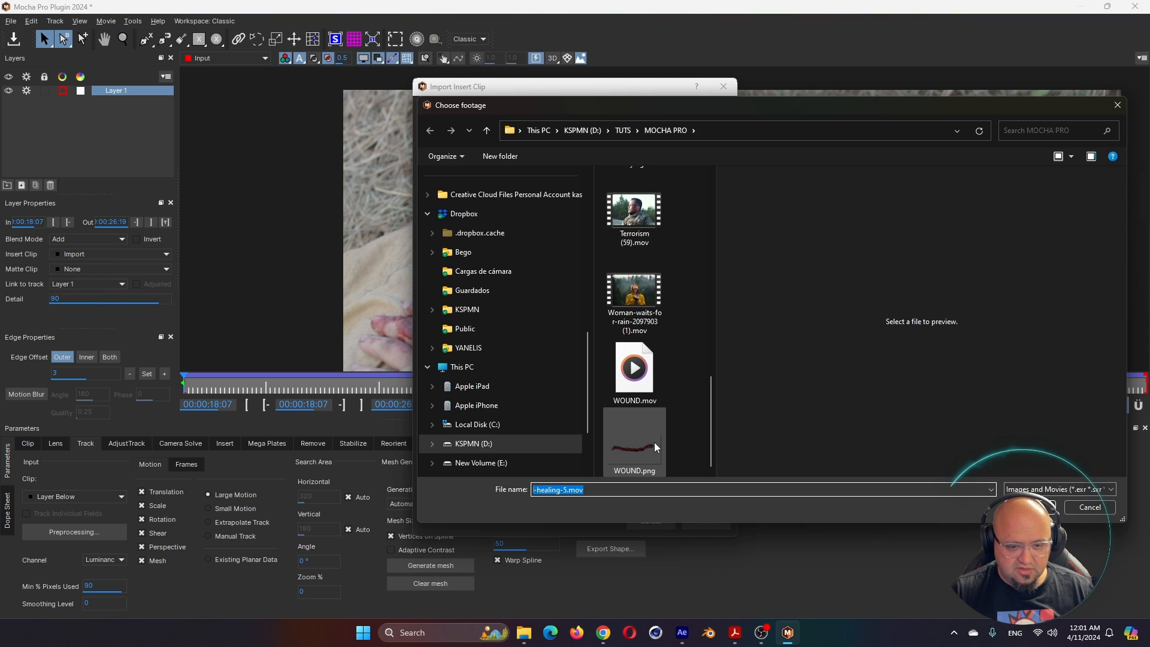
pyautogui.doubleClick(646, 453)
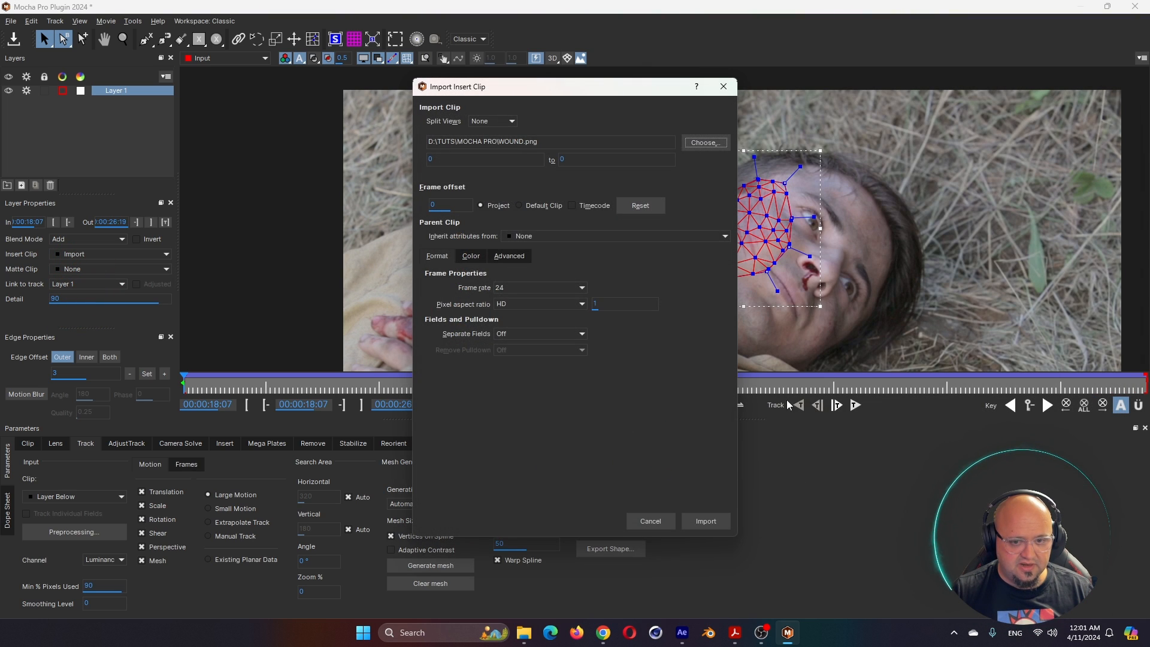
pyautogui.click(712, 526)
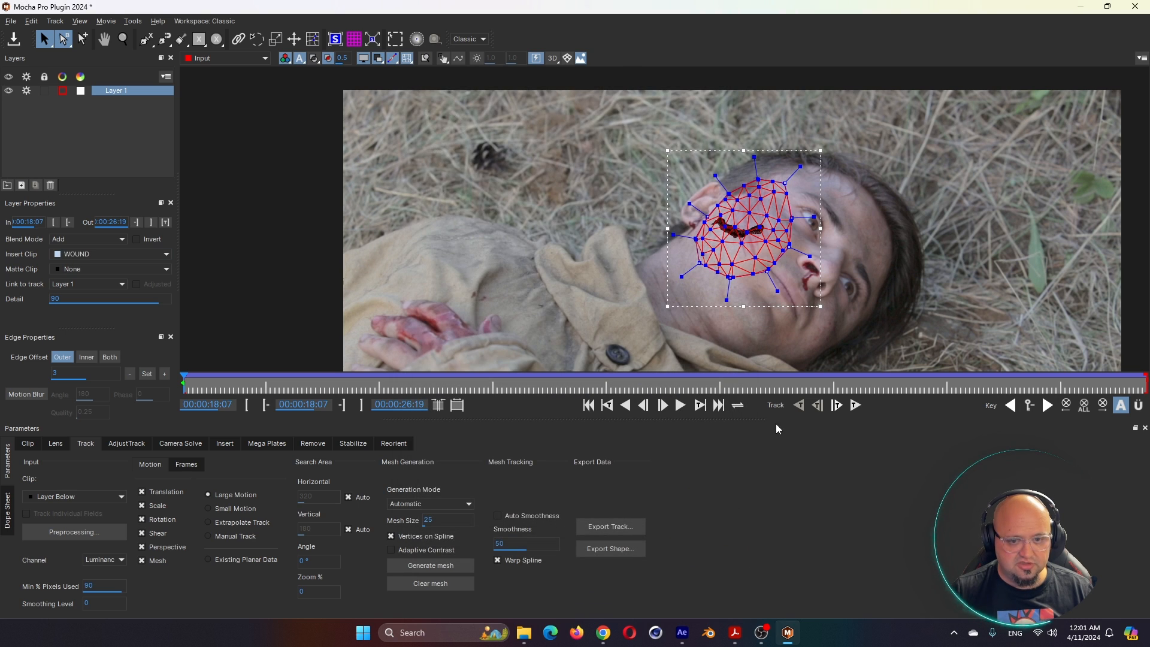
# Set the wound insert's blend mode to Overlay and move it slightly toward the temple, over the red scratches.
pyautogui.scroll(5, 750, 220)
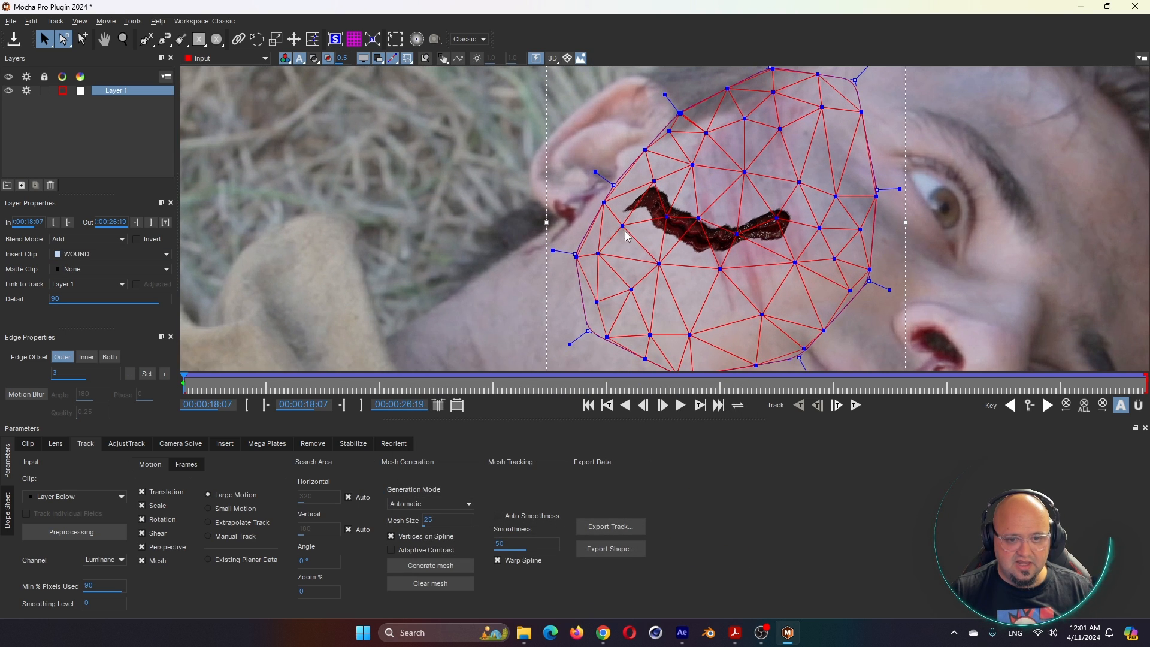
pyautogui.click(226, 443)
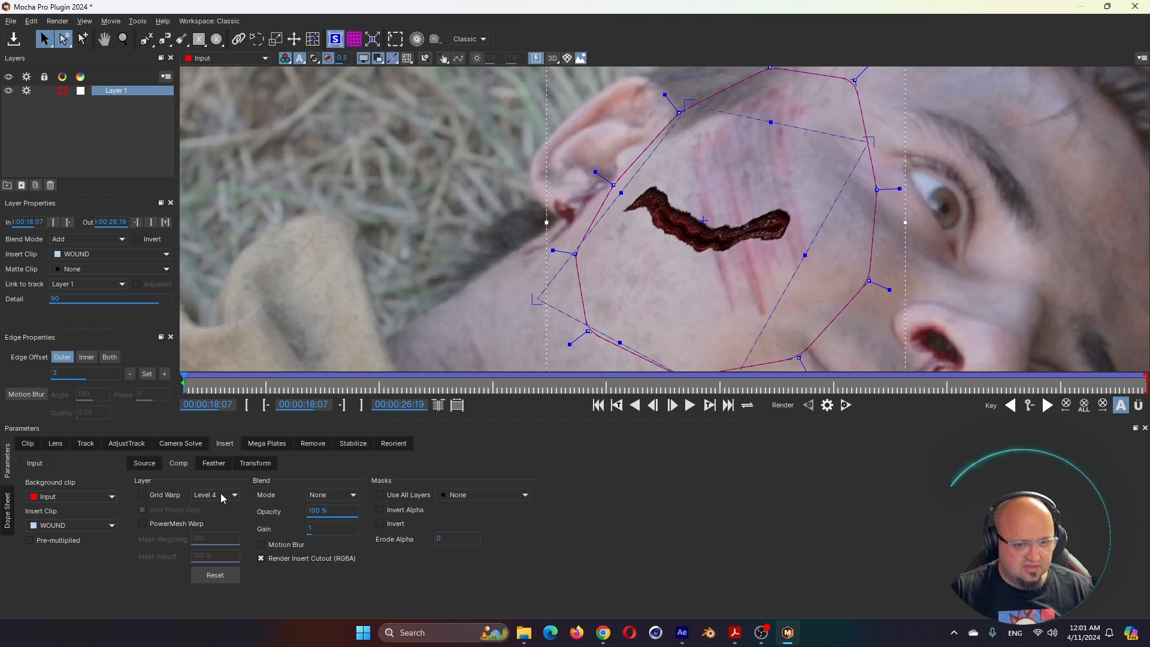
pyautogui.click(325, 495)
pyautogui.click(340, 525)
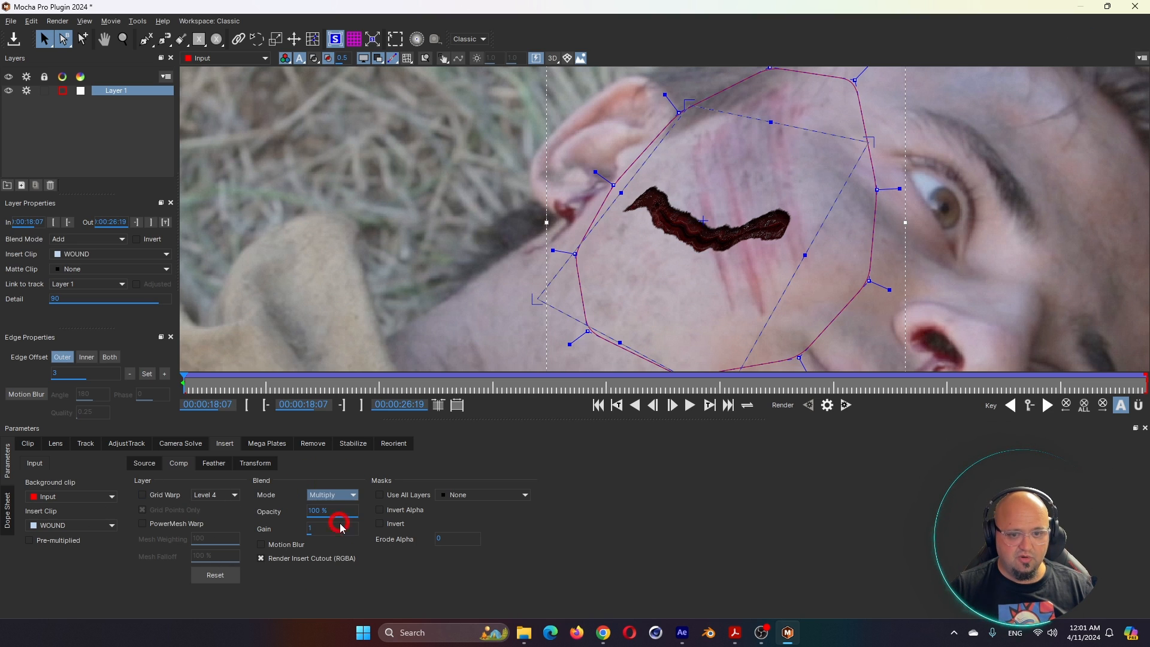
pyautogui.click(336, 495)
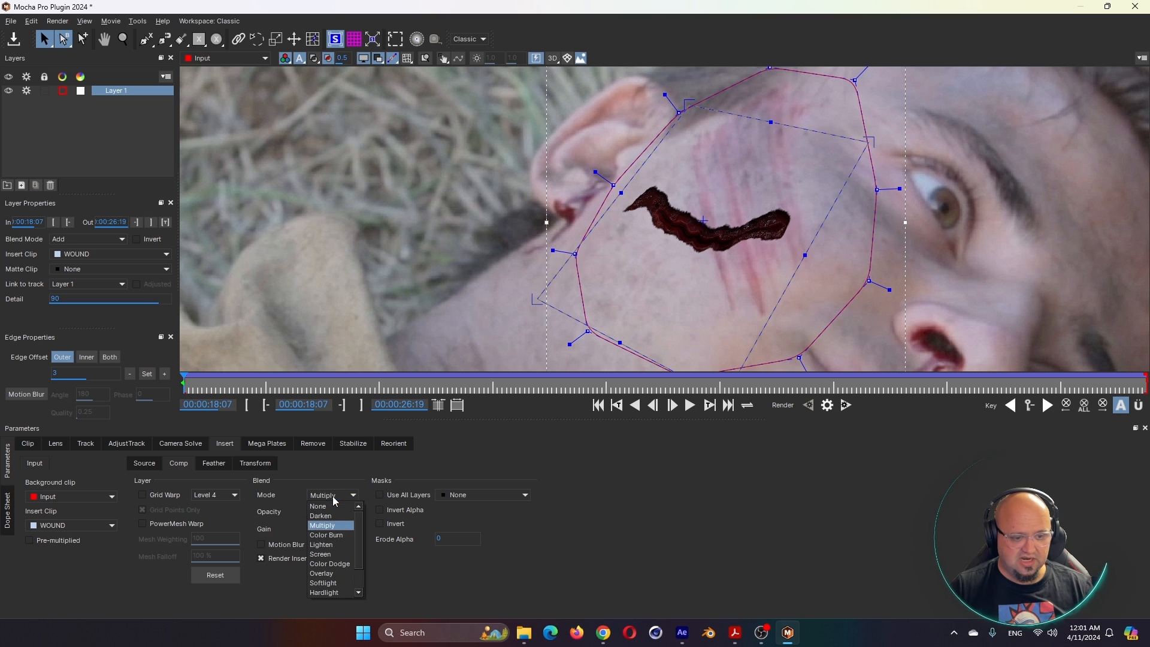
pyautogui.click(333, 573)
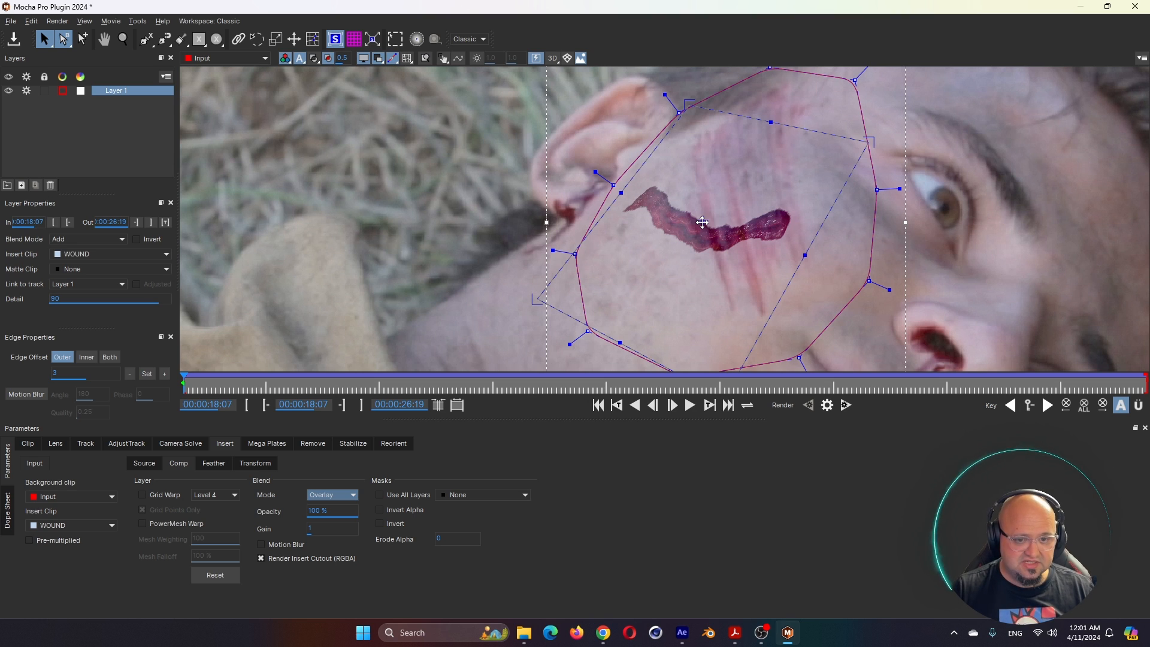
pyautogui.moveTo(702, 222); pyautogui.dragTo(741, 197)
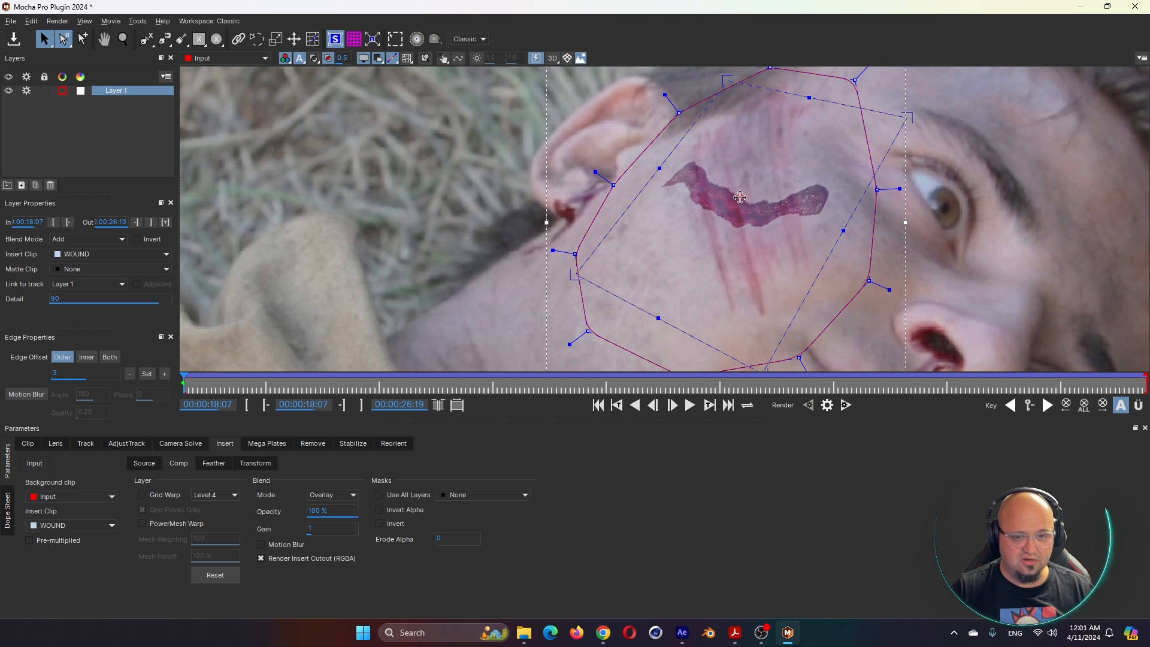
# Enable PowerMesh Warp and Grid Warp for the wound insert and set the warp grid to Level 2.
pyautogui.click(161, 523)
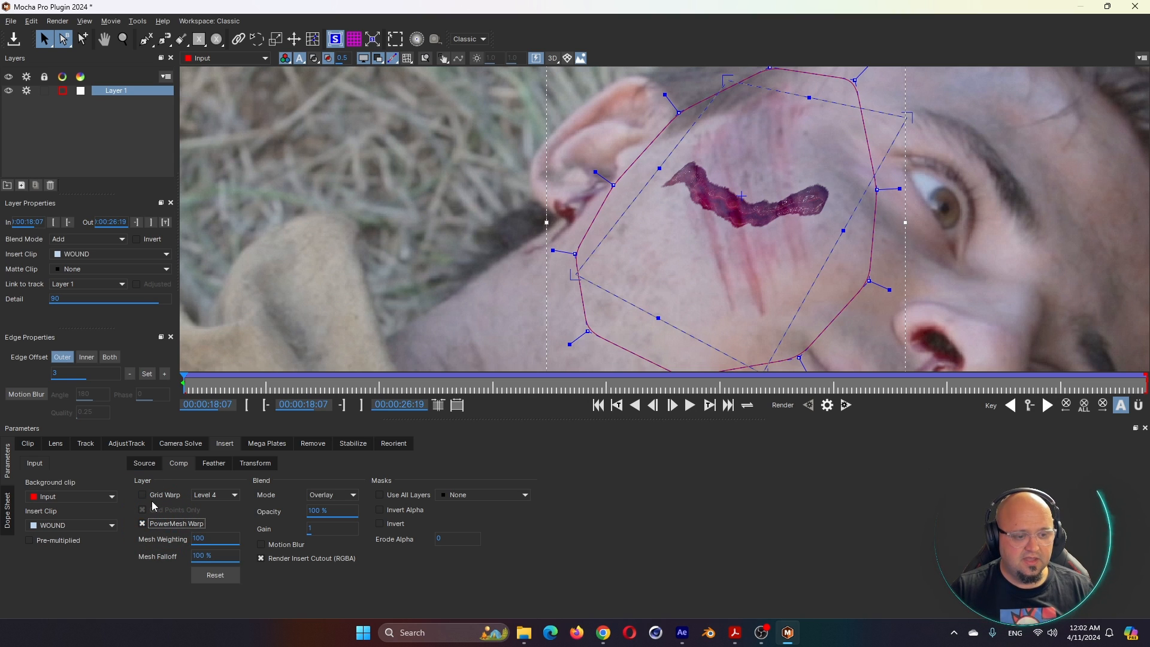
pyautogui.click(154, 495)
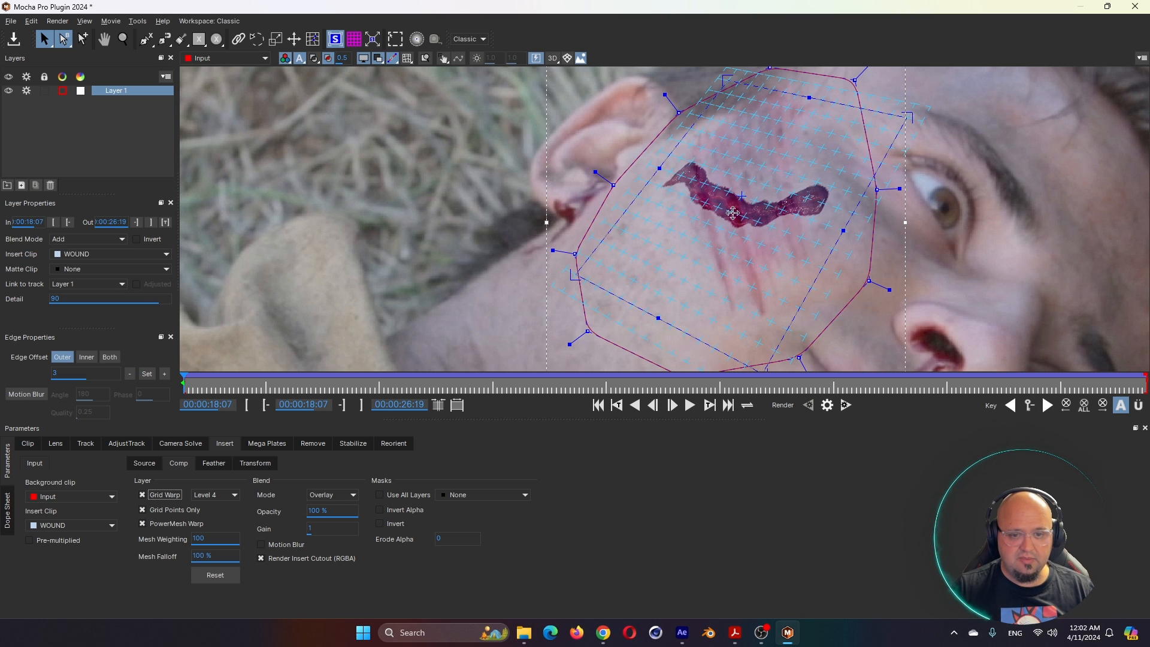
pyautogui.moveTo(725, 212)
pyautogui.mouseDown()
pyautogui.moveTo(715, 229)
pyautogui.moveTo(724, 233)
pyautogui.mouseUp()
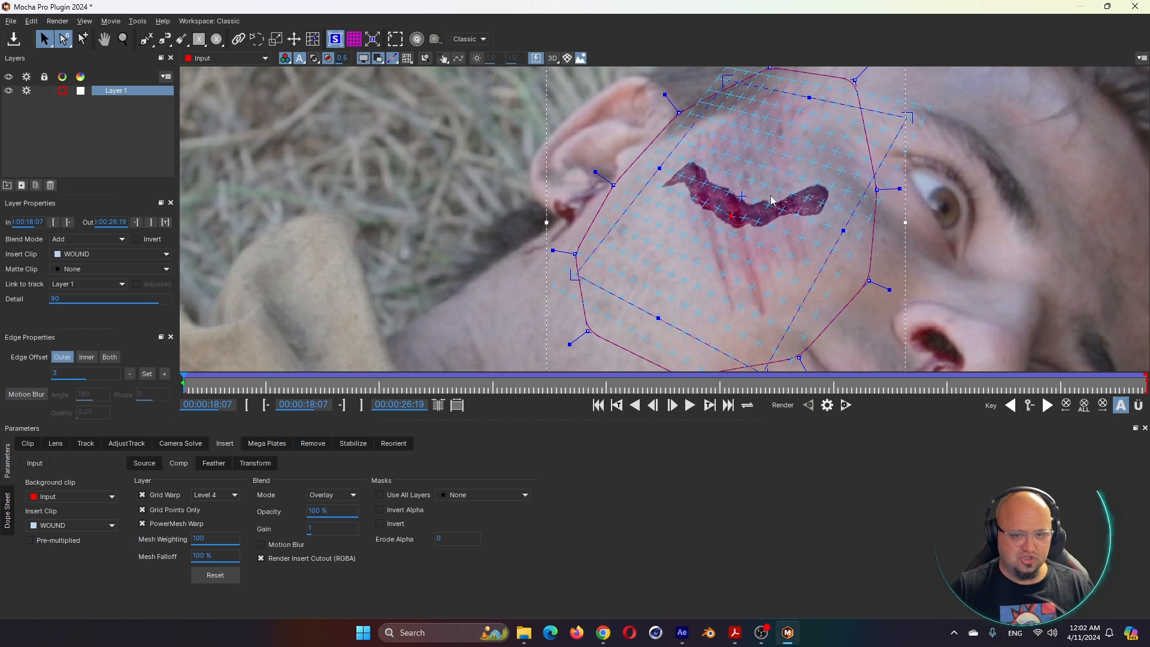
pyautogui.click(218, 492)
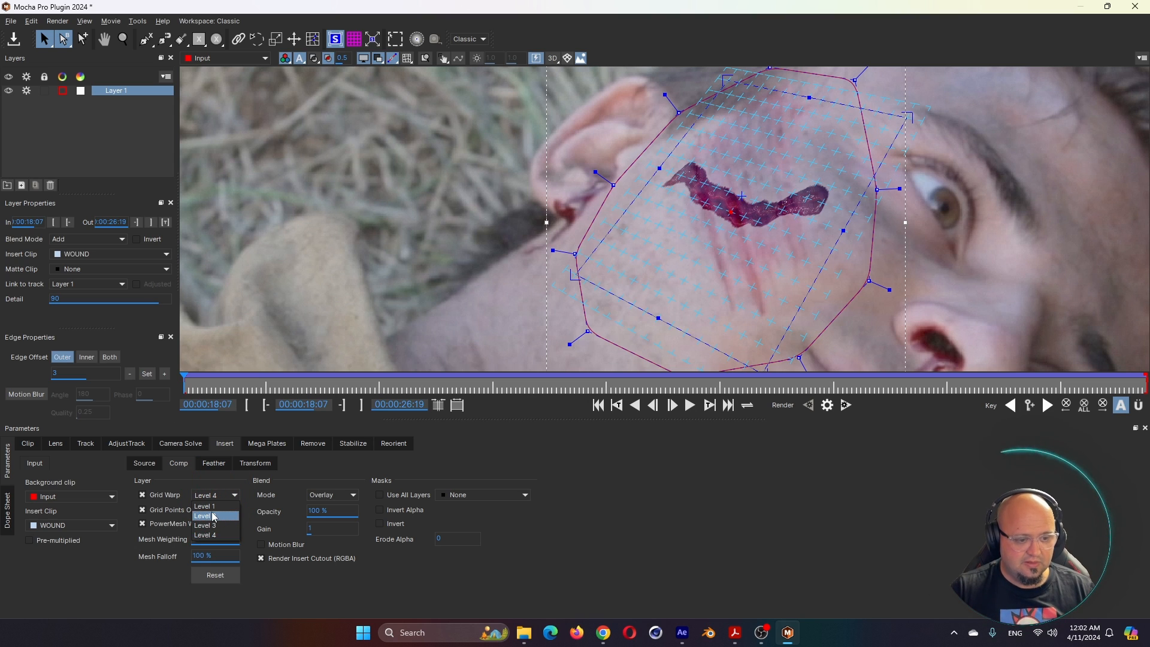
pyautogui.click(211, 513)
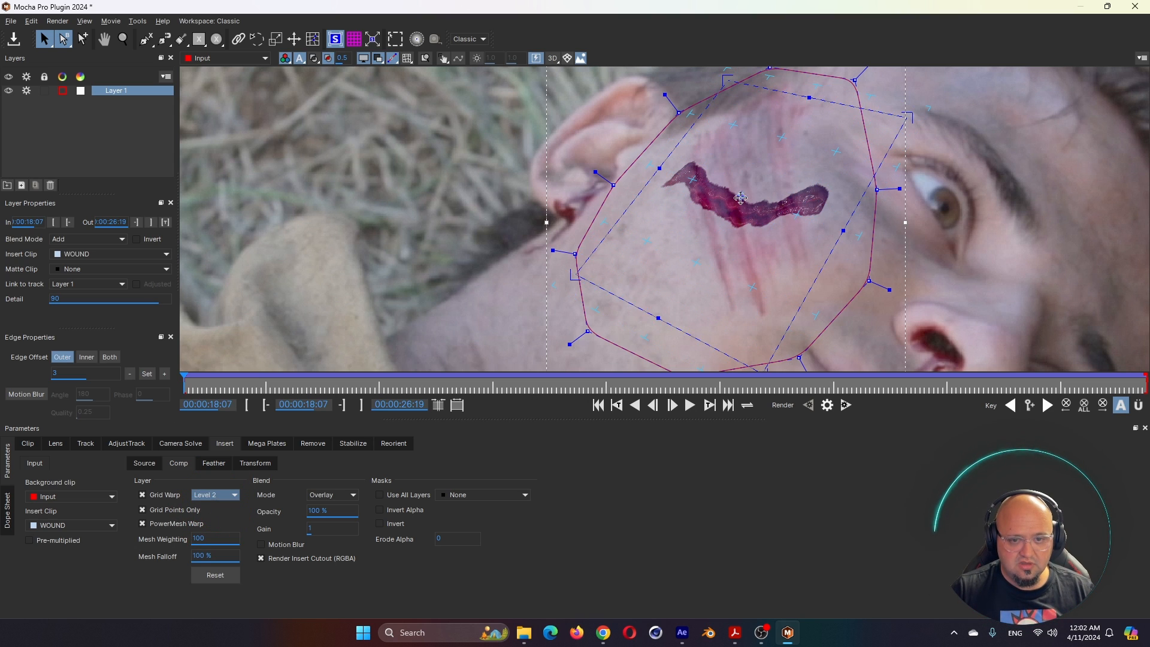
# Warp the wound's grid points to bend it into a smoother curve on the cheek, and preview the motion.
pyautogui.moveTo(741, 199)
pyautogui.mouseDown()
pyautogui.moveTo(735, 205)
pyautogui.moveTo(797, 221)
pyautogui.moveTo(803, 234)
pyautogui.mouseUp()
pyautogui.click(734, 207)
pyautogui.moveTo(690, 181); pyautogui.dragTo(732, 216)
pyautogui.press('space')
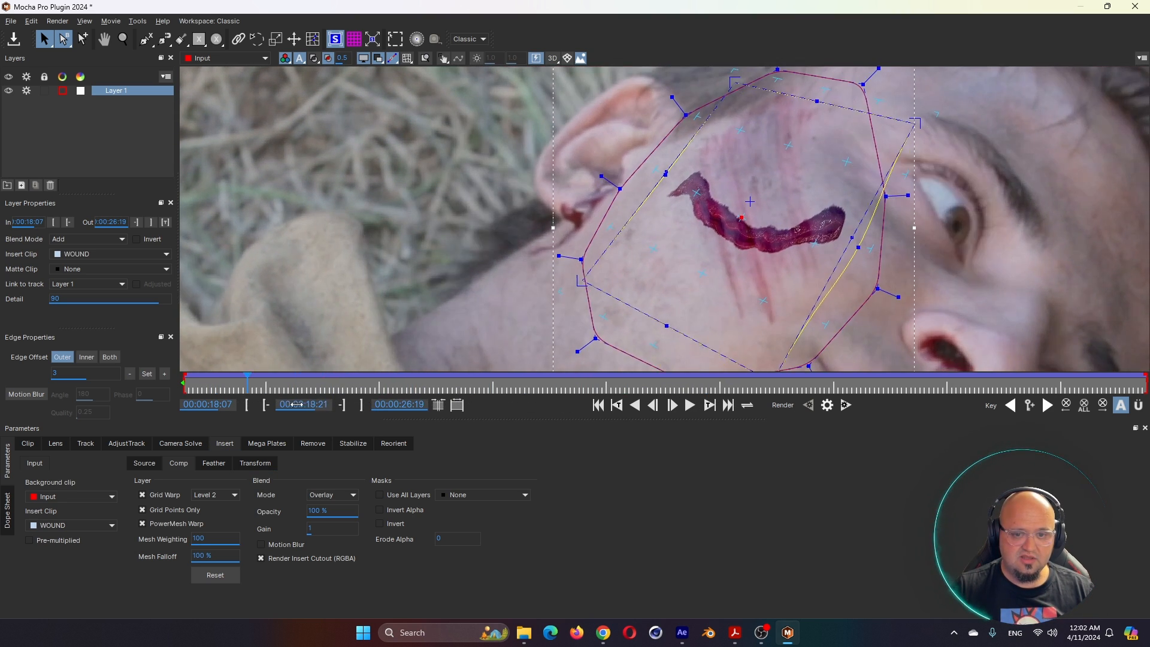
pyautogui.moveTo(367, 395); pyautogui.dragTo(220, 392)
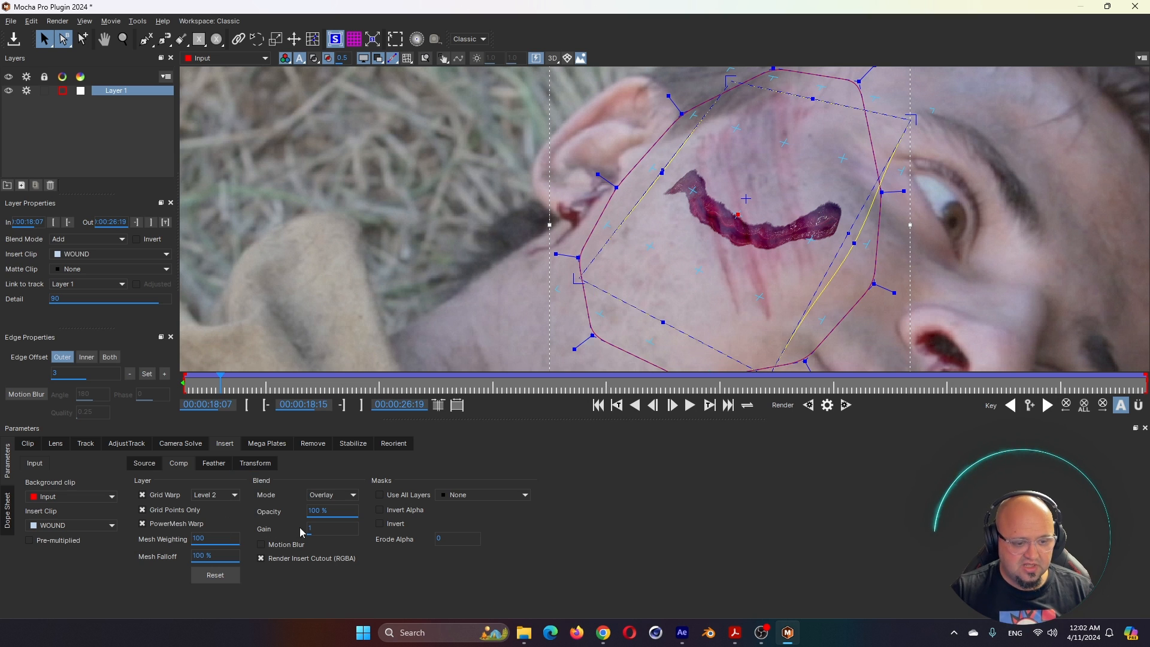
# Enable motion blur for the wound insert, review its motion over the timeline and return to the first frame.
pyautogui.click(278, 544)
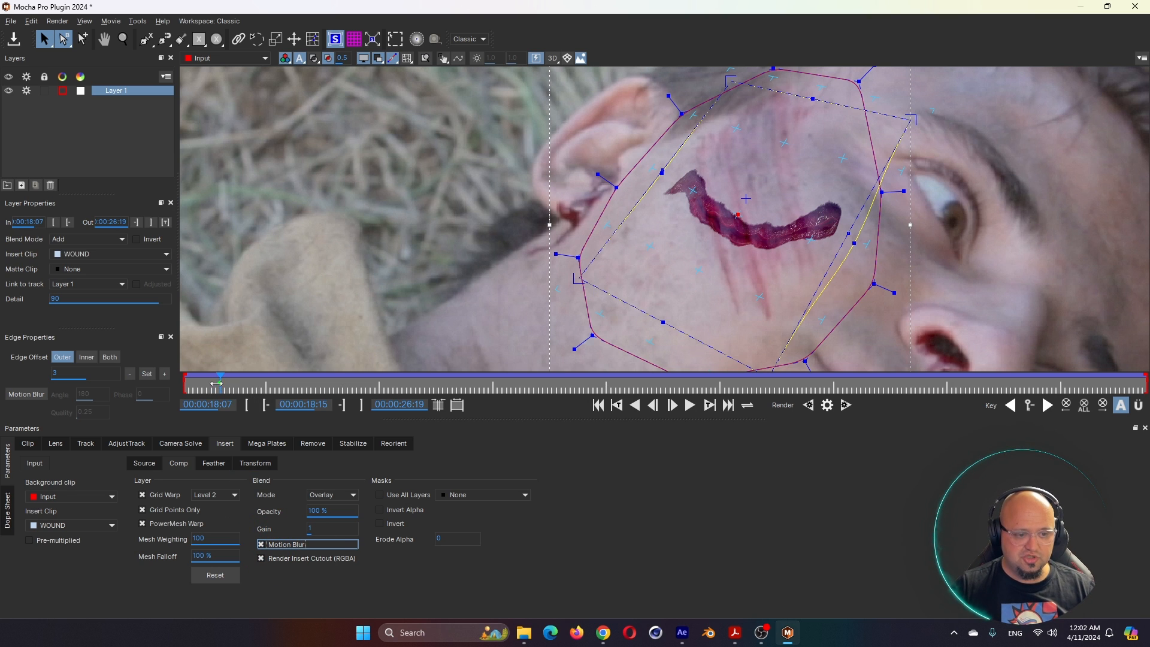
pyautogui.moveTo(216, 383); pyautogui.dragTo(321, 384)
pyautogui.scroll(-4, 940, 222)
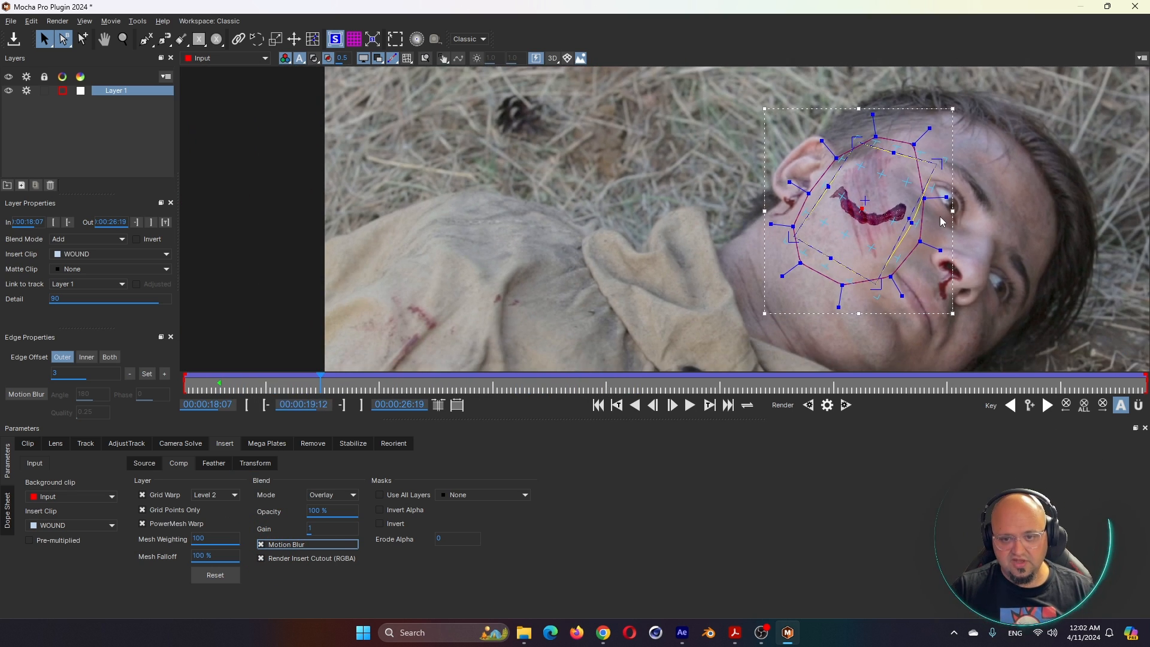
pyautogui.moveTo(941, 222); pyautogui.dragTo(774, 205)
pyautogui.moveTo(321, 383); pyautogui.dragTo(93, 368)
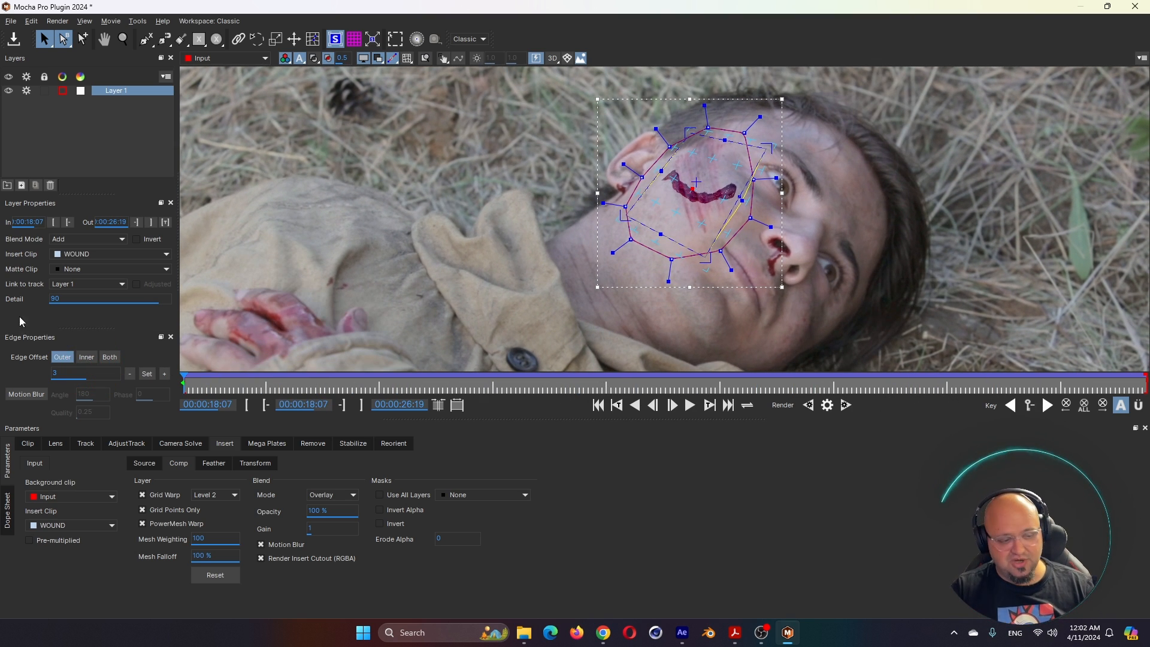
# Set the tracked layer's insert clip to None, save the Mocha project and close it to return to After Effects.
pyautogui.moveTo(479, 389); pyautogui.dragTo(407, 383)
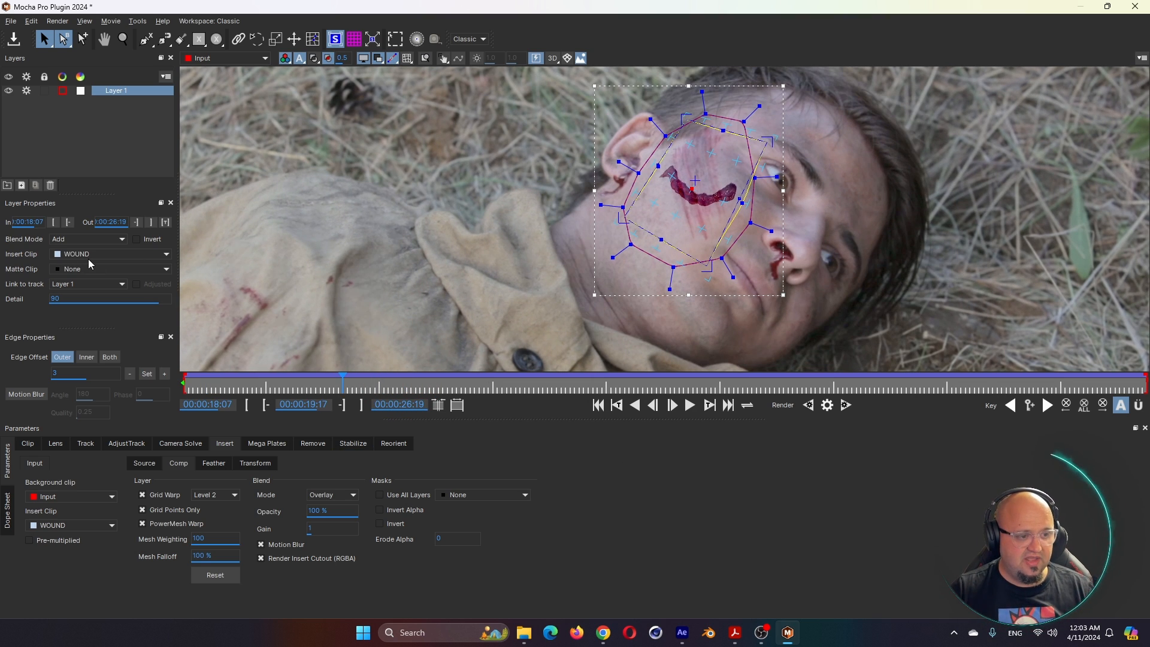
pyautogui.click(88, 254)
pyautogui.click(76, 275)
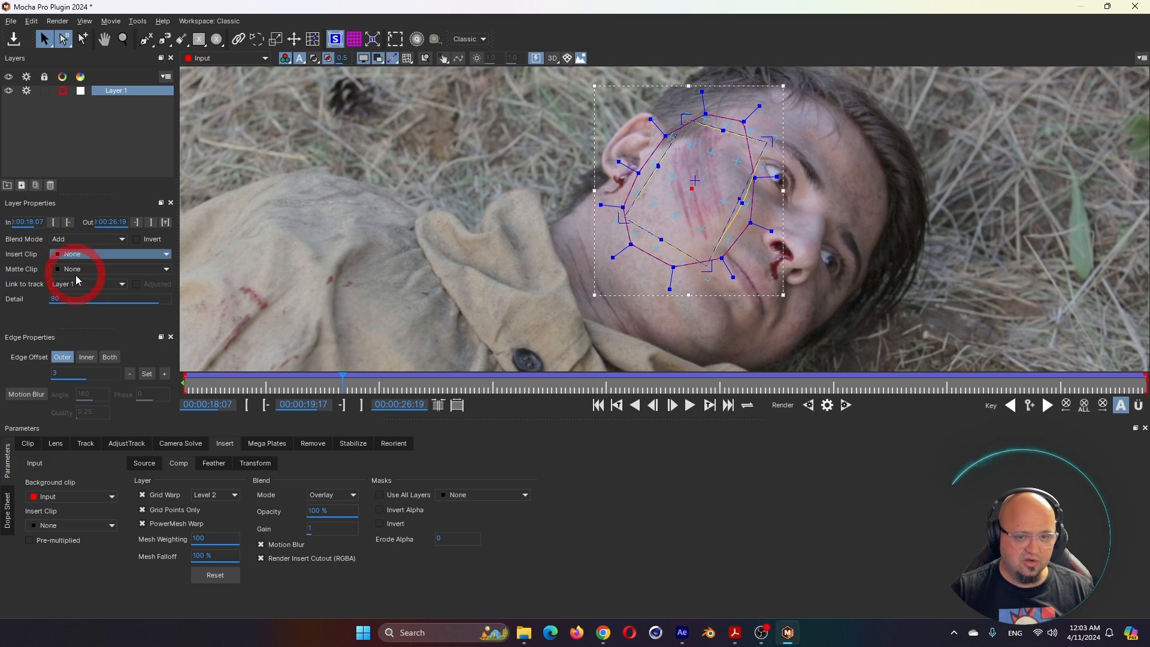
pyautogui.click(14, 40)
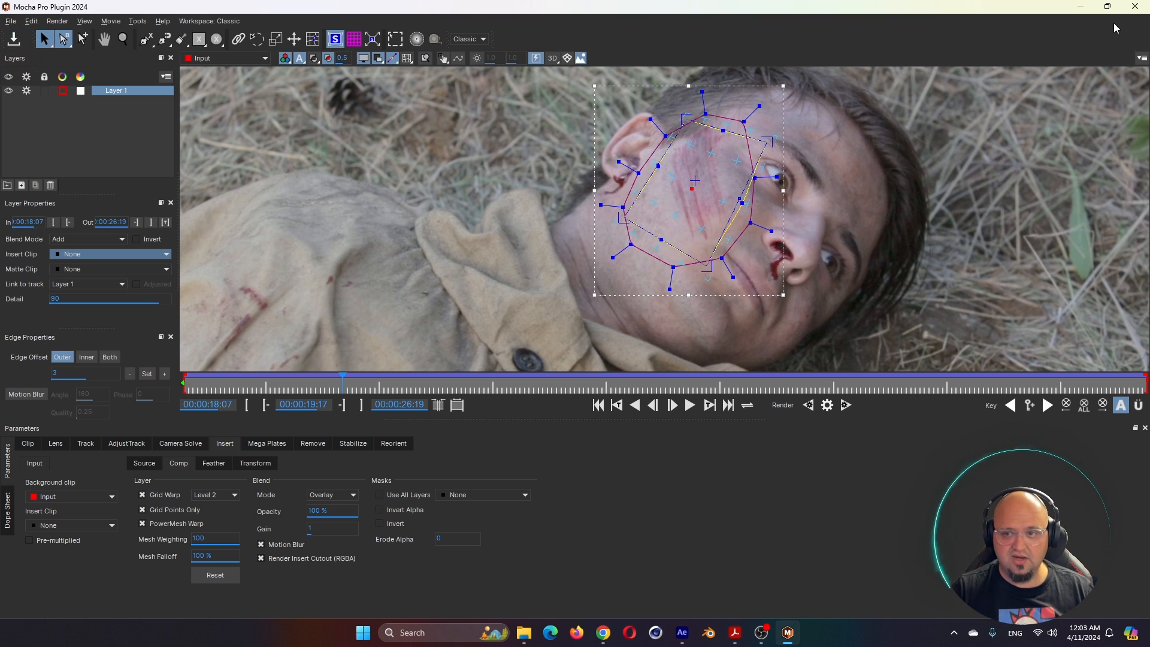
pyautogui.click(1135, 6)
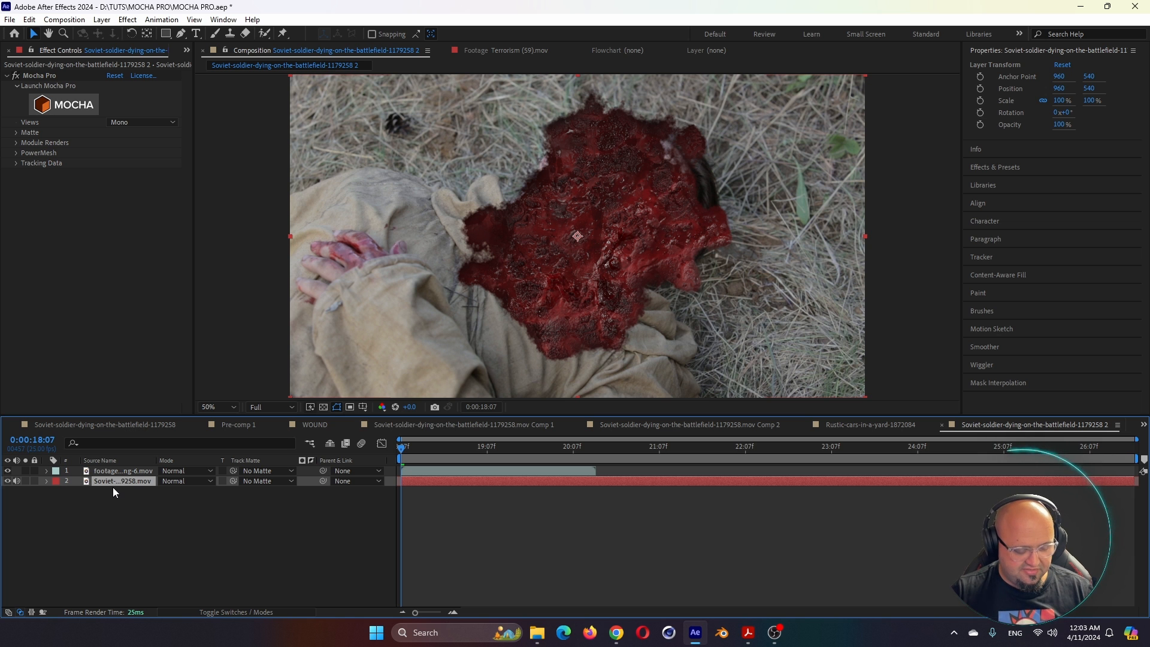
# Duplicate the soldier footage layer and pre-compose the duplicate, keeping its Mocha Pro effect on the resulting layer.
pyautogui.hotkey('ctrl', 'd')
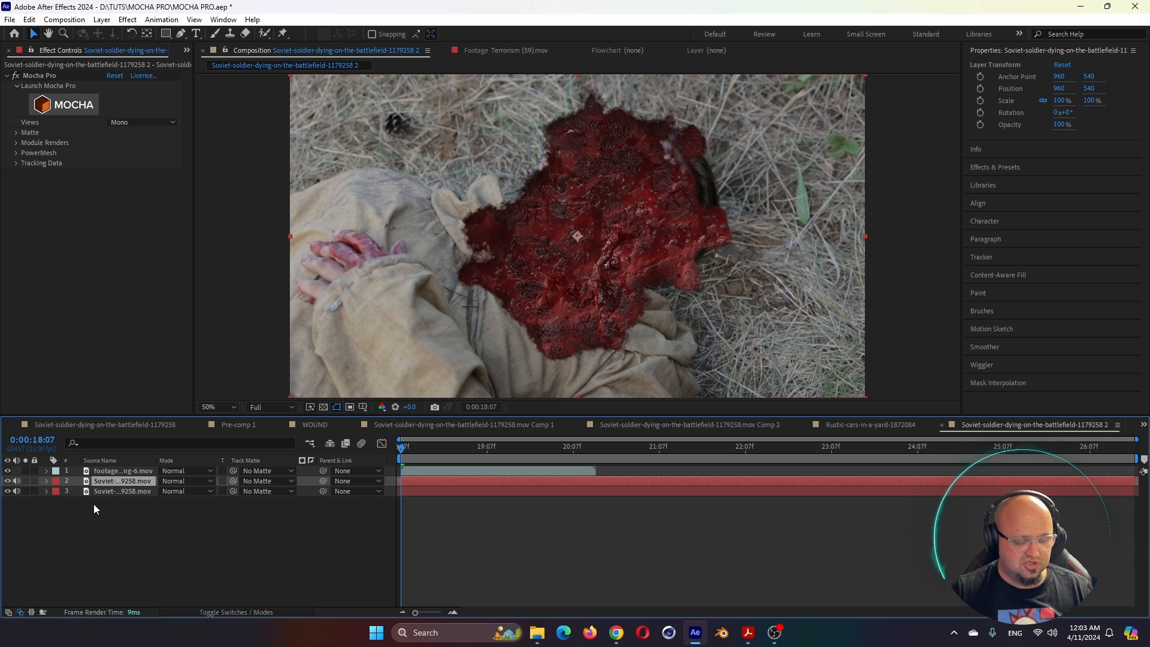
pyautogui.click(100, 508)
pyautogui.click(114, 481)
pyautogui.hotkey('ctrl', 'shift', 'c')
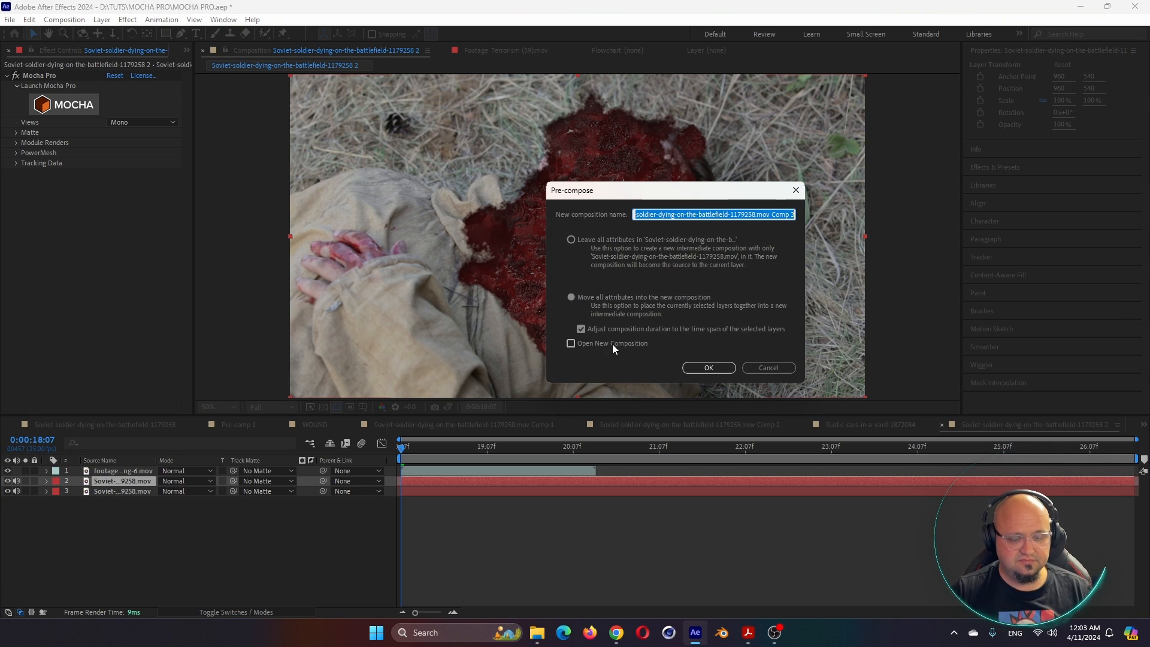
pyautogui.click(611, 344)
pyautogui.click(707, 367)
# Cut the wound-healing footage layer and paste it into the pre-composed Comp 3 above the soldier footage.
pyautogui.click(148, 472)
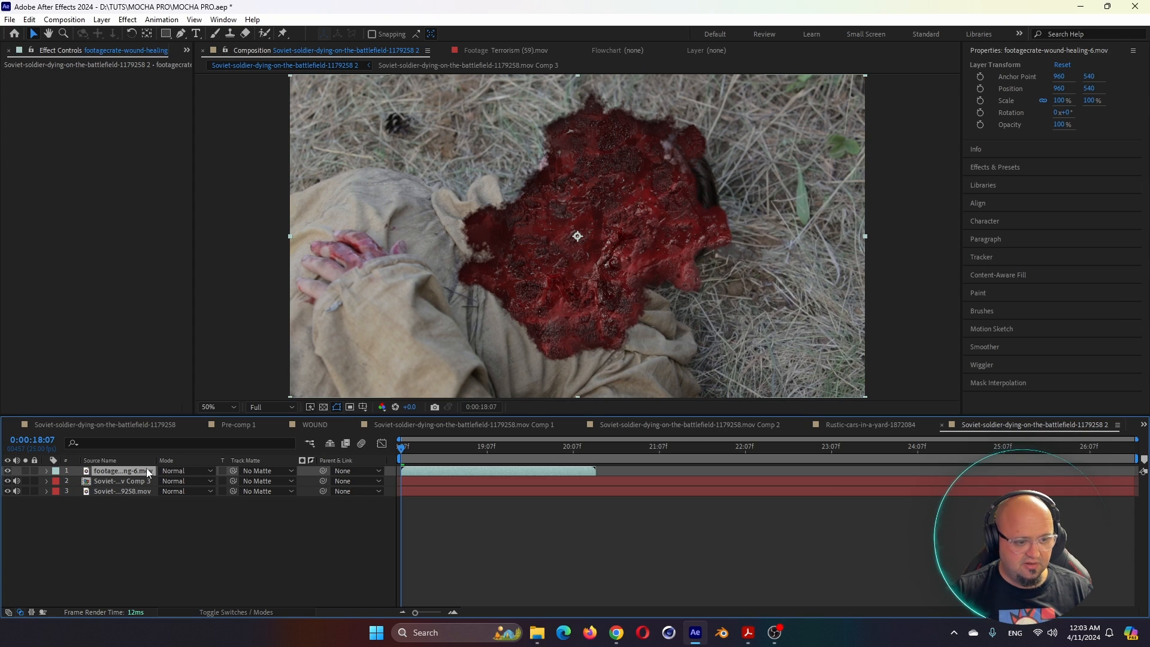
pyautogui.doubleClick(133, 480)
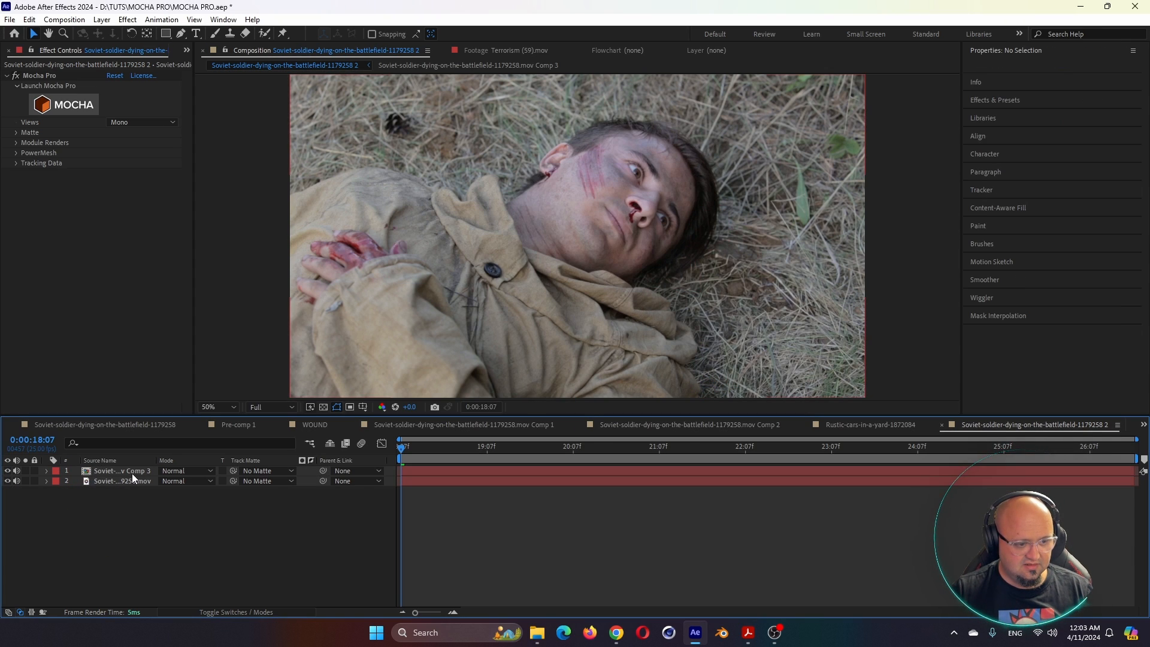
pyautogui.press('Home')
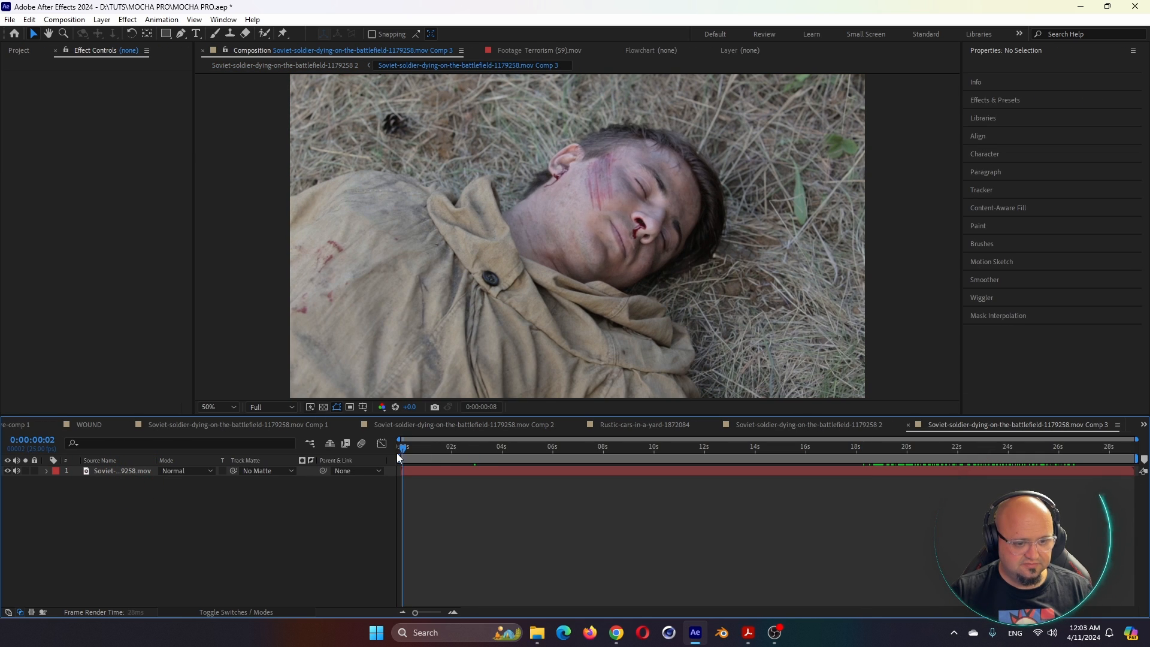
pyautogui.hotkey('ctrl', 'v')
# Scale the wound clip to 17% and position it on the soldier's cheek at about 977, 288, using the frame at 0:00:20:06.
pyautogui.moveTo(869, 450); pyautogui.dragTo(945, 476)
pyautogui.moveTo(905, 450); pyautogui.dragTo(938, 454)
pyautogui.press('j')
pyautogui.press('s')
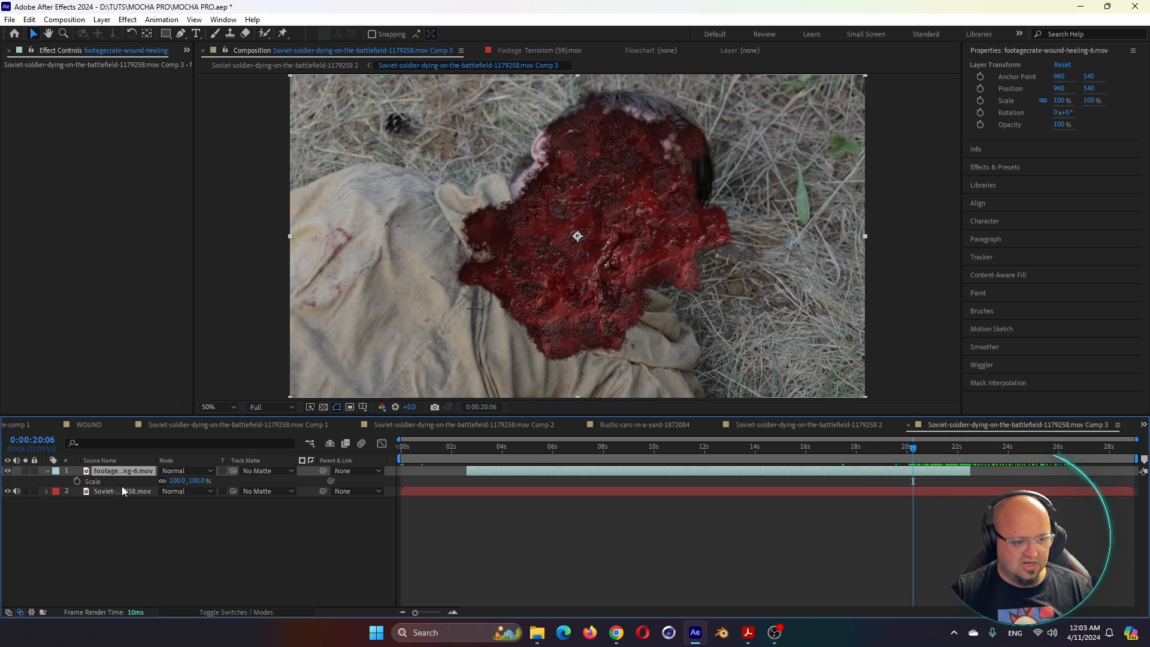
pyautogui.moveTo(174, 481); pyautogui.dragTo(135, 480)
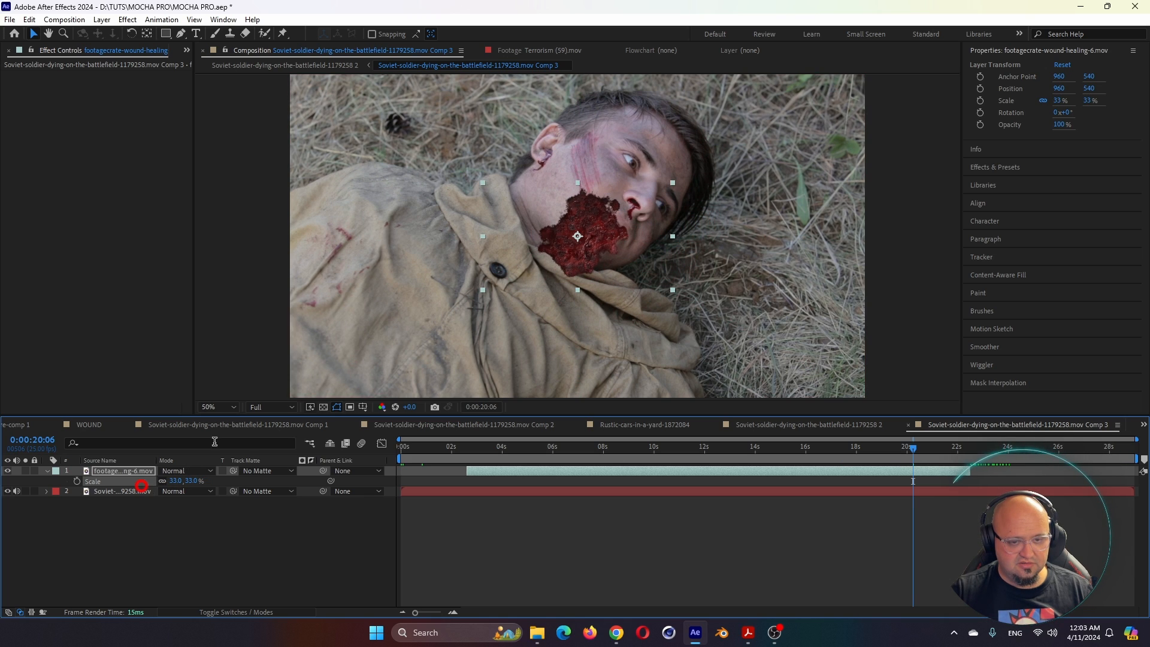
pyautogui.scroll(2, 577, 239)
pyautogui.scroll(-1, 613, 242)
pyautogui.moveTo(612, 242); pyautogui.dragTo(609, 186)
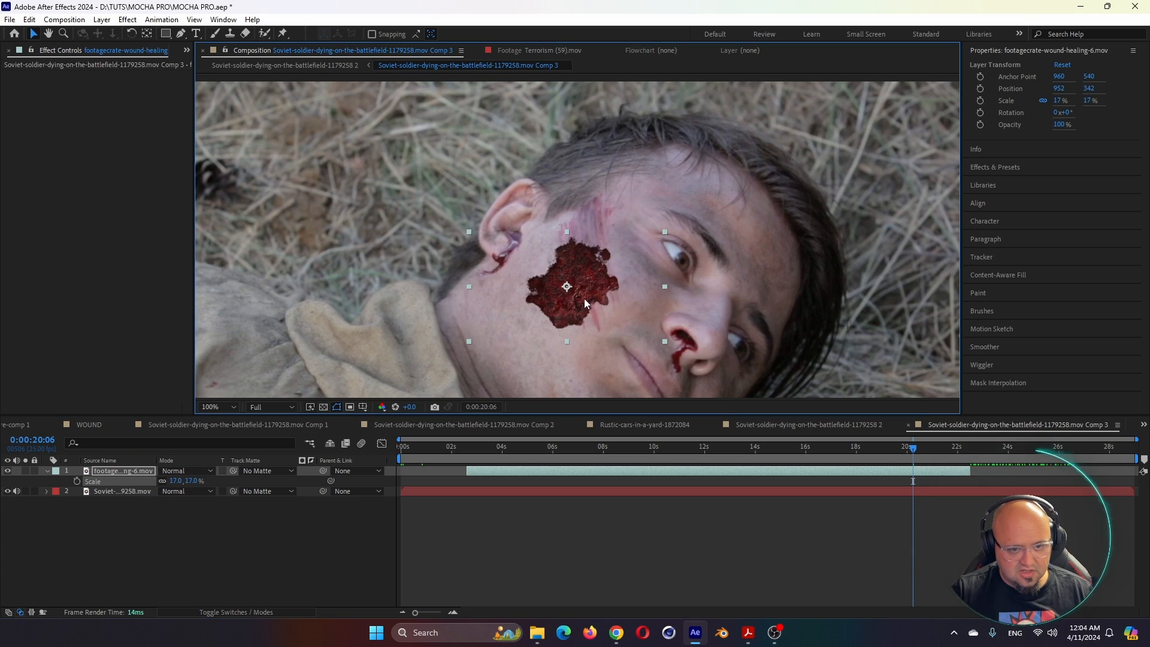
pyautogui.moveTo(584, 295); pyautogui.dragTo(604, 257)
pyautogui.moveTo(599, 265); pyautogui.dragTo(598, 269)
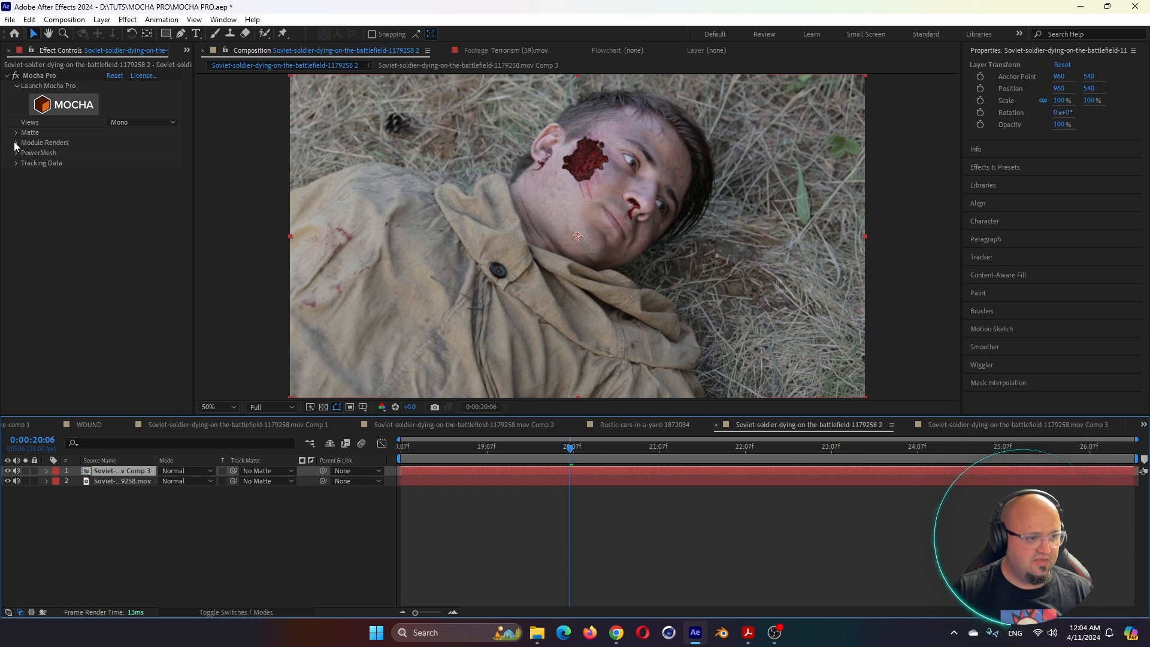
# Enable Mocha Pro's module render on the Comp 3 layer and set the module to Stabilize: Warp.
pyautogui.click(16, 143)
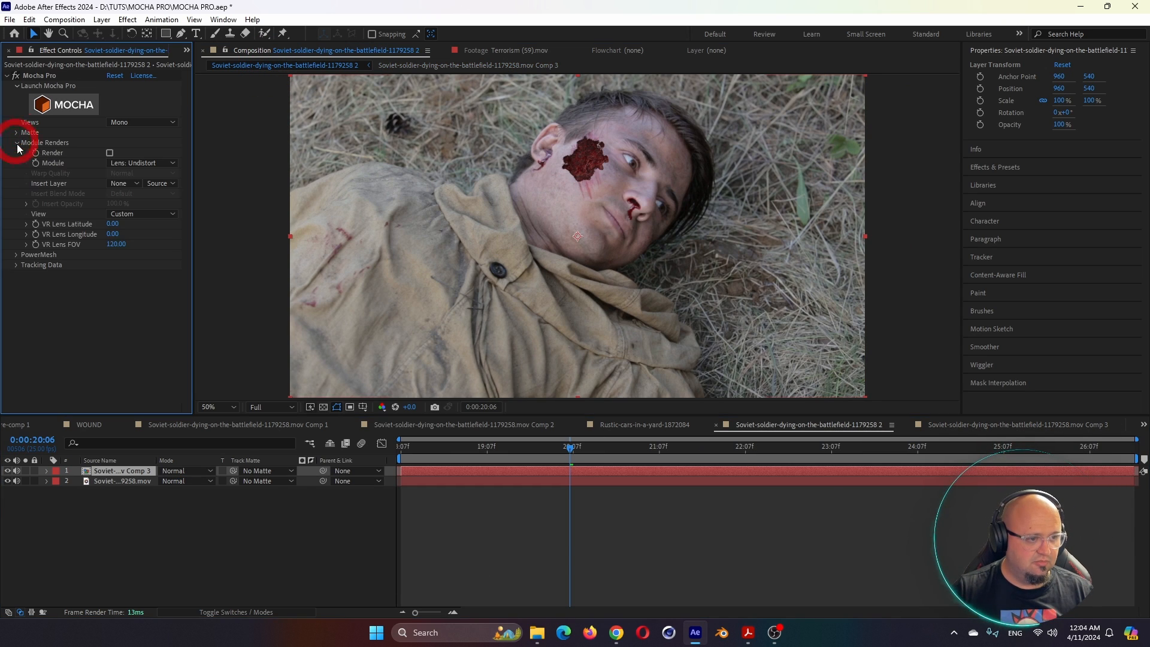
pyautogui.click(109, 152)
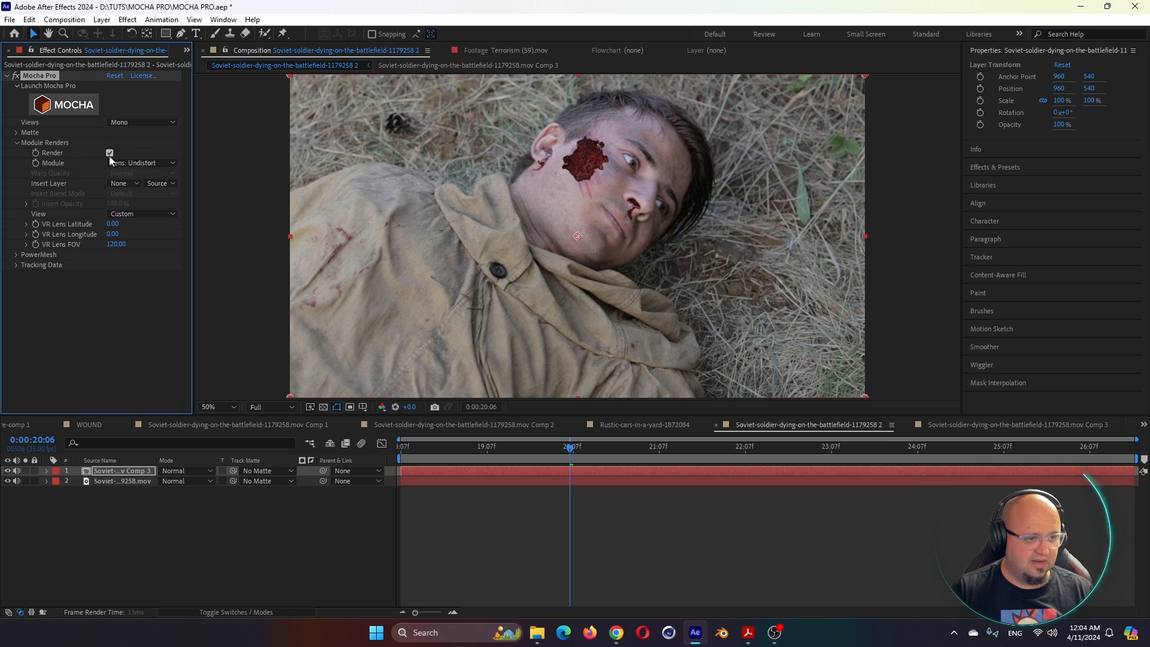
pyautogui.click(146, 162)
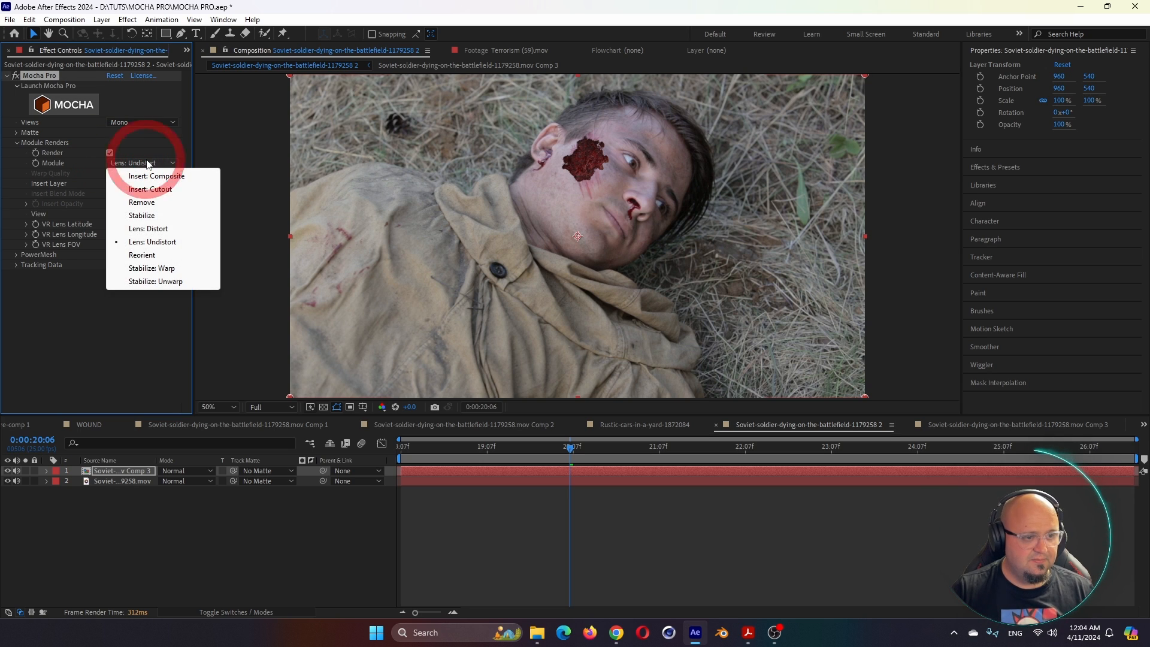
pyautogui.click(152, 268)
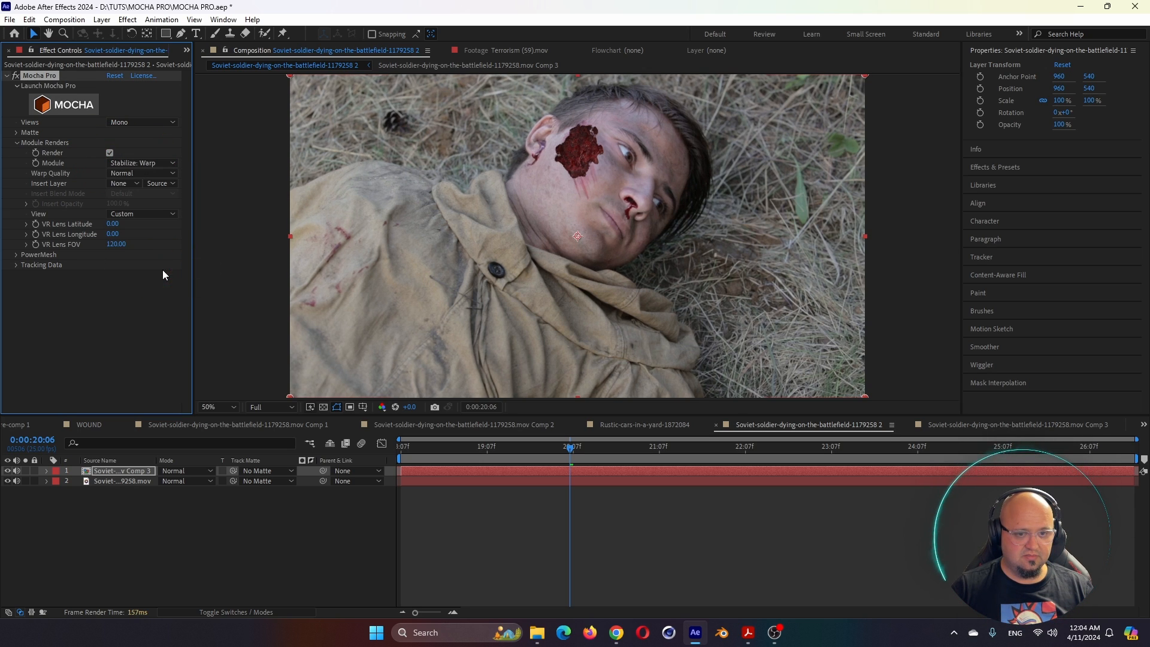
# Hide the soldier footage inside Comp 3 and check the warped wound over the plate in the main composition.
pyautogui.doubleClick(120, 470)
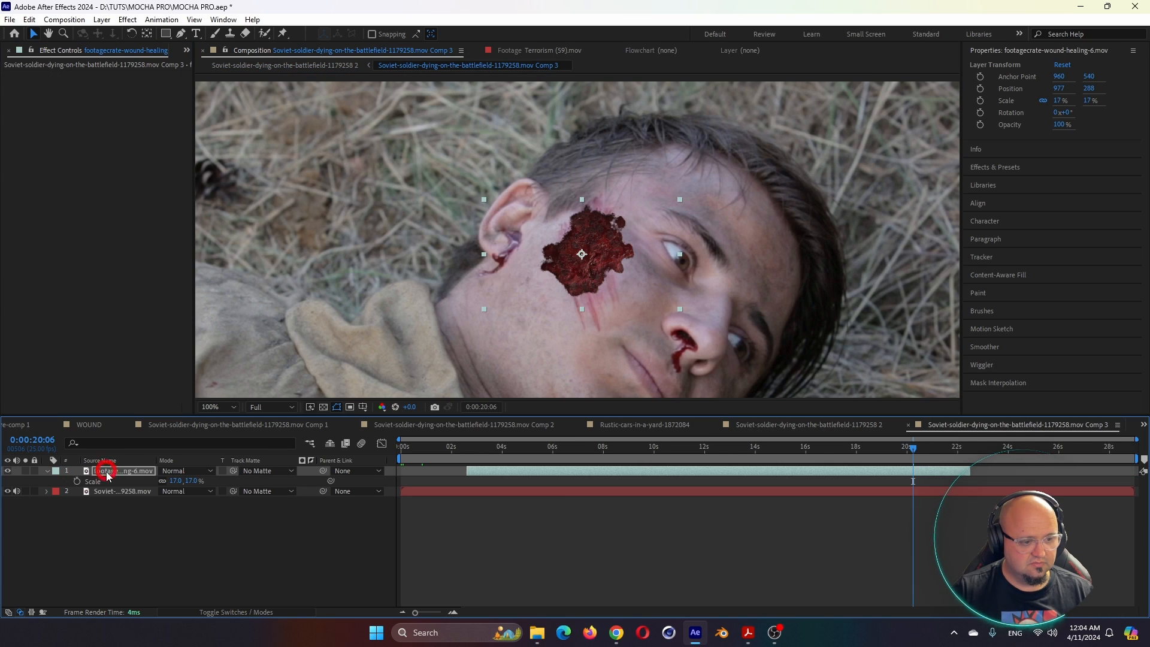
pyautogui.click(8, 491)
pyautogui.click(263, 66)
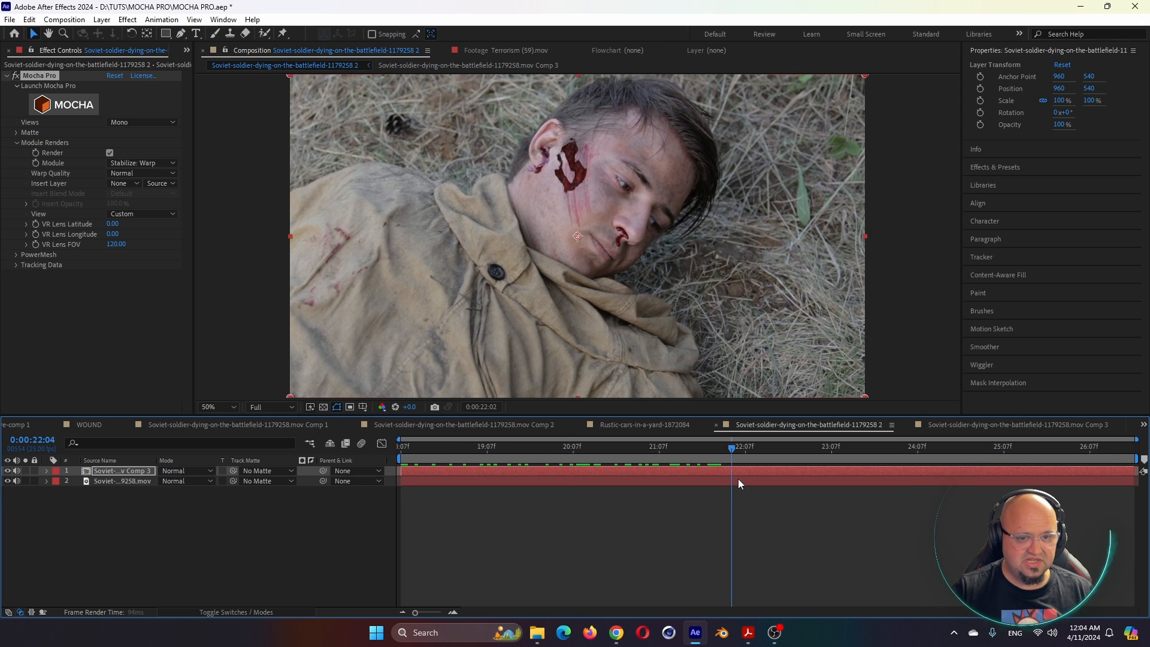
pyautogui.moveTo(737, 484); pyautogui.dragTo(560, 476)
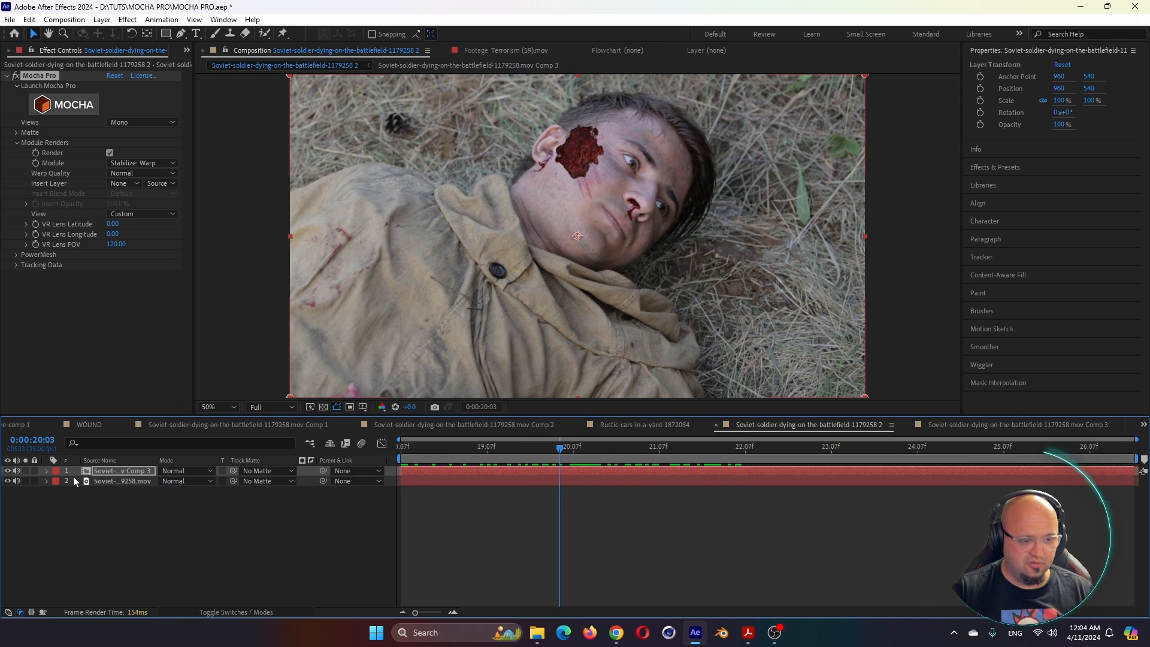
# Reposition the wound lower on the cheek at about 991, 319 with the footage shown as reference, and hide the footage again.
pyautogui.doubleClick(100, 471)
pyautogui.press('s')
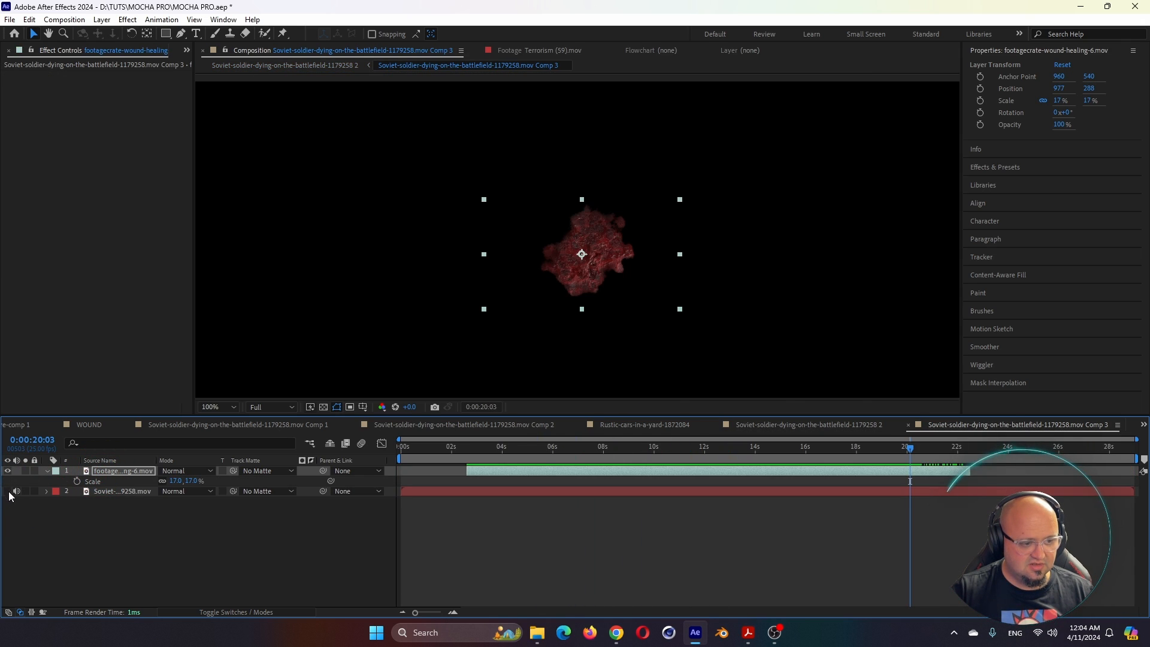
pyautogui.click(8, 491)
pyautogui.moveTo(580, 287); pyautogui.dragTo(587, 303)
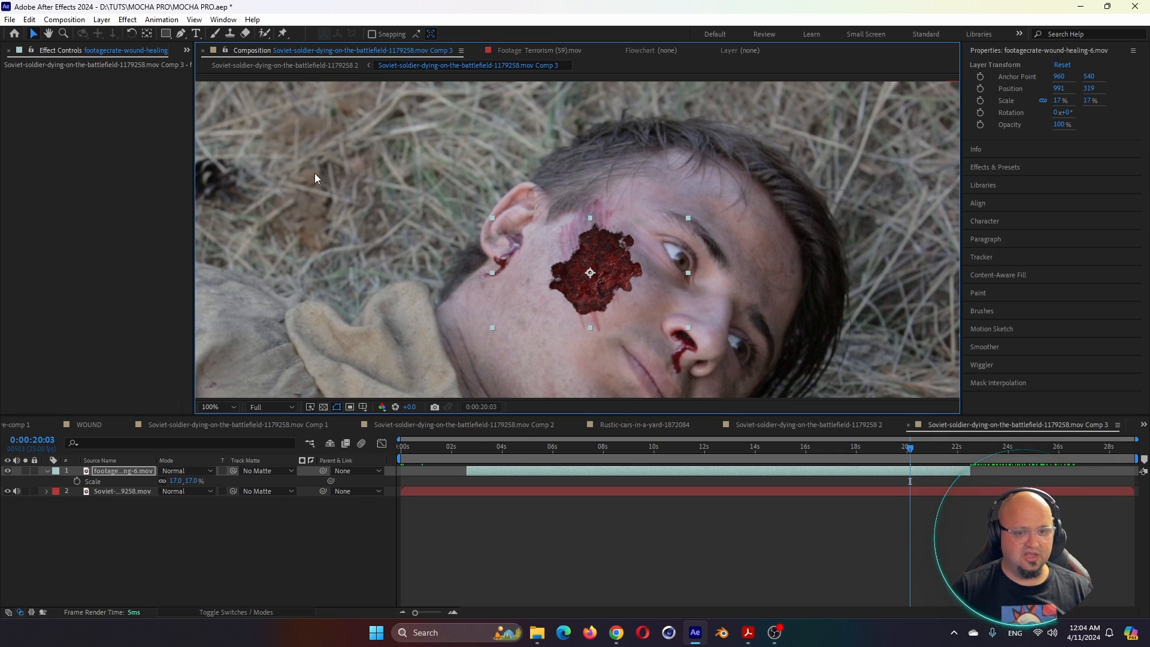
pyautogui.click(7, 491)
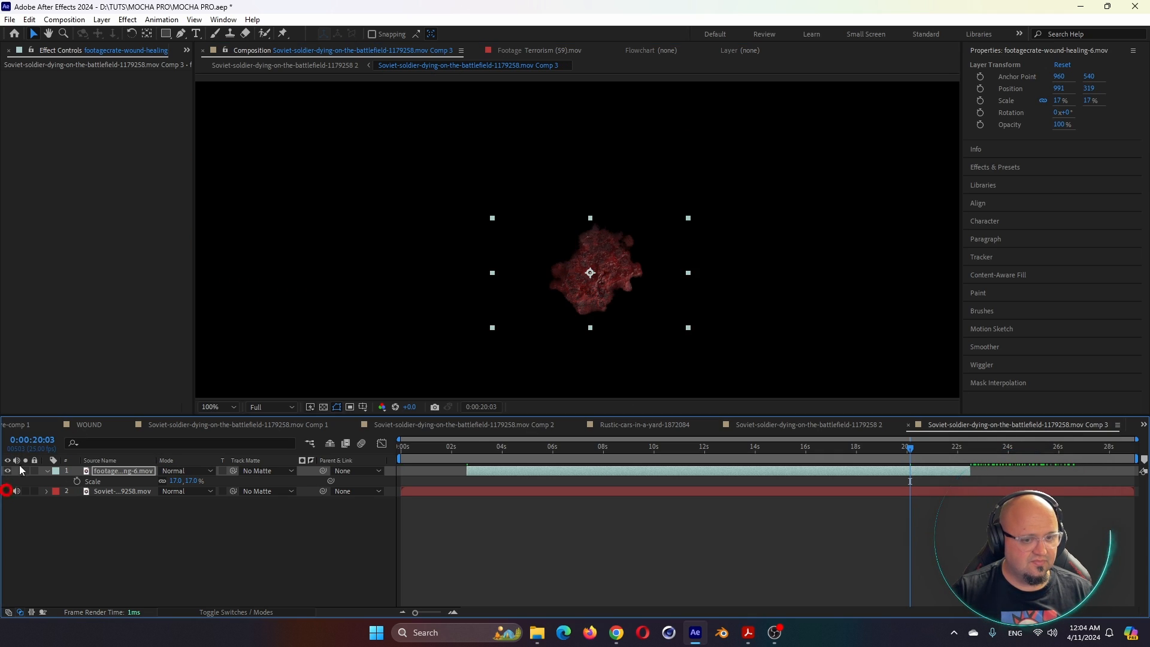
pyautogui.click(245, 66)
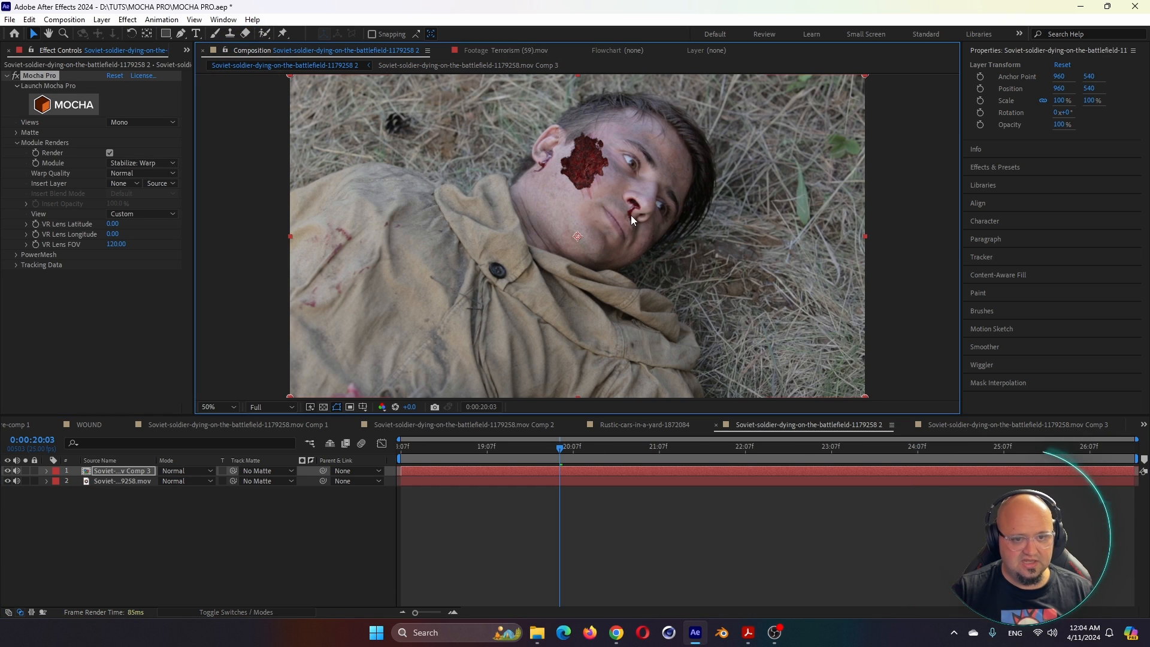
# Play and scrub the main composition from its first frame to examine how the wound follows the cheek.
pyautogui.scroll(1, 616, 218)
pyautogui.scroll(-3, 616, 224)
pyautogui.click(511, 449)
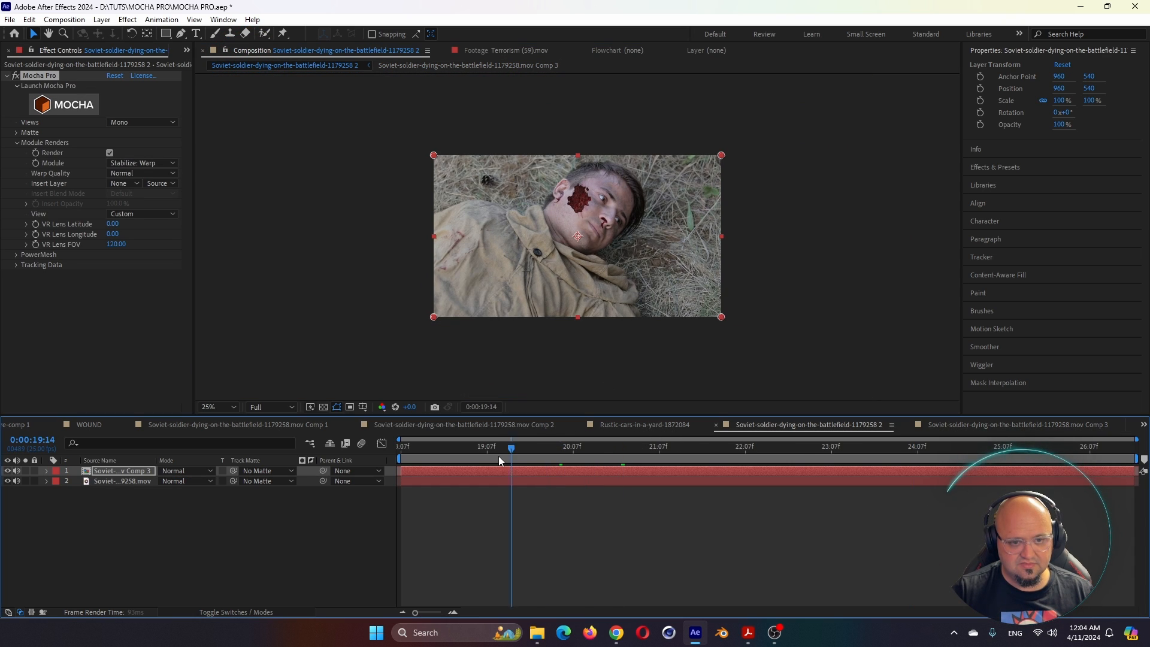
pyautogui.moveTo(498, 456); pyautogui.dragTo(328, 446)
pyautogui.scroll(4, 671, 246)
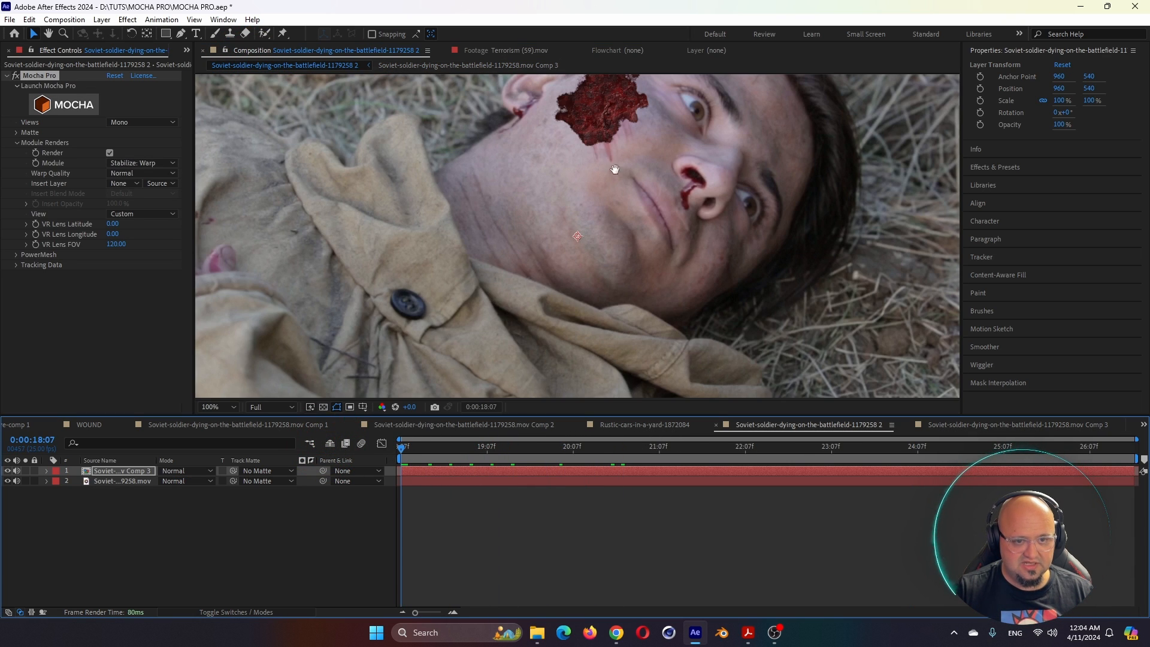
pyautogui.moveTo(614, 169); pyautogui.dragTo(644, 290)
pyautogui.press('space')
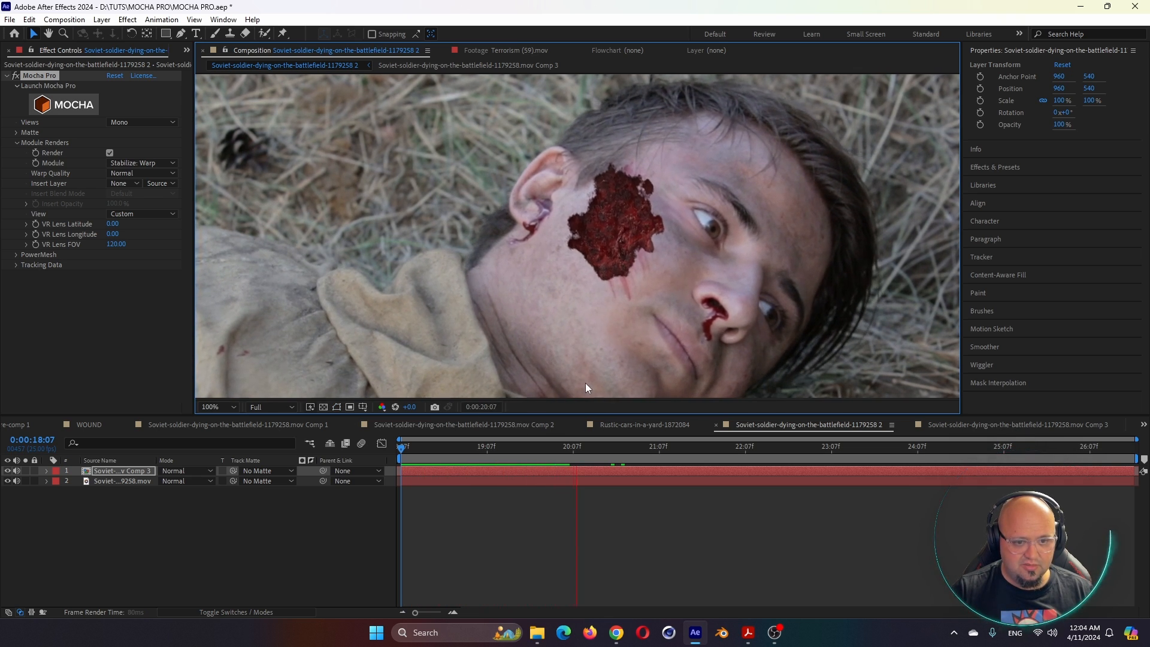
pyautogui.press('space')
pyautogui.moveTo(613, 447); pyautogui.dragTo(594, 464)
# Set the Comp 3 wound layer's blending mode to Multiply.
pyautogui.click(110, 471)
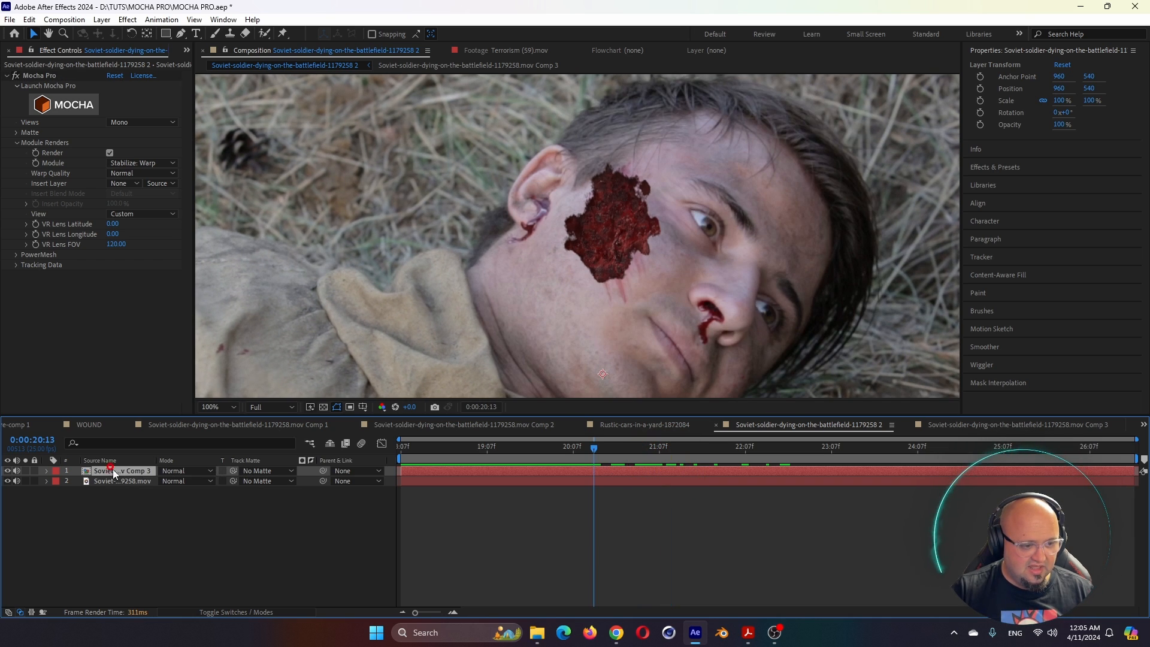
pyautogui.click(179, 471)
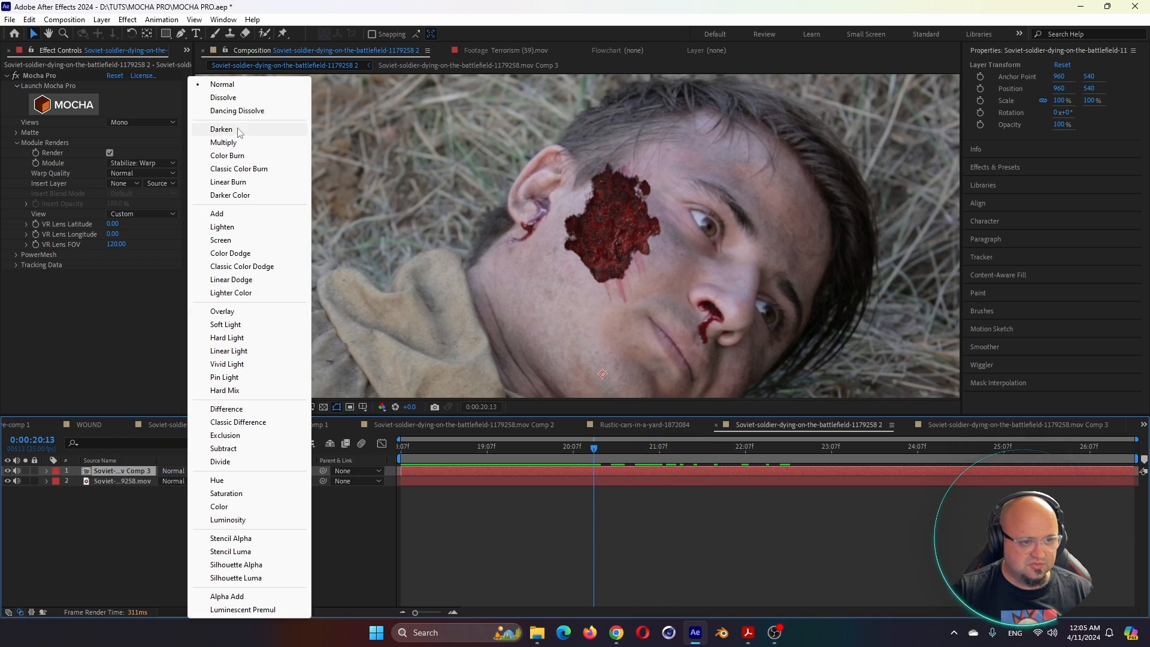
pyautogui.click(227, 142)
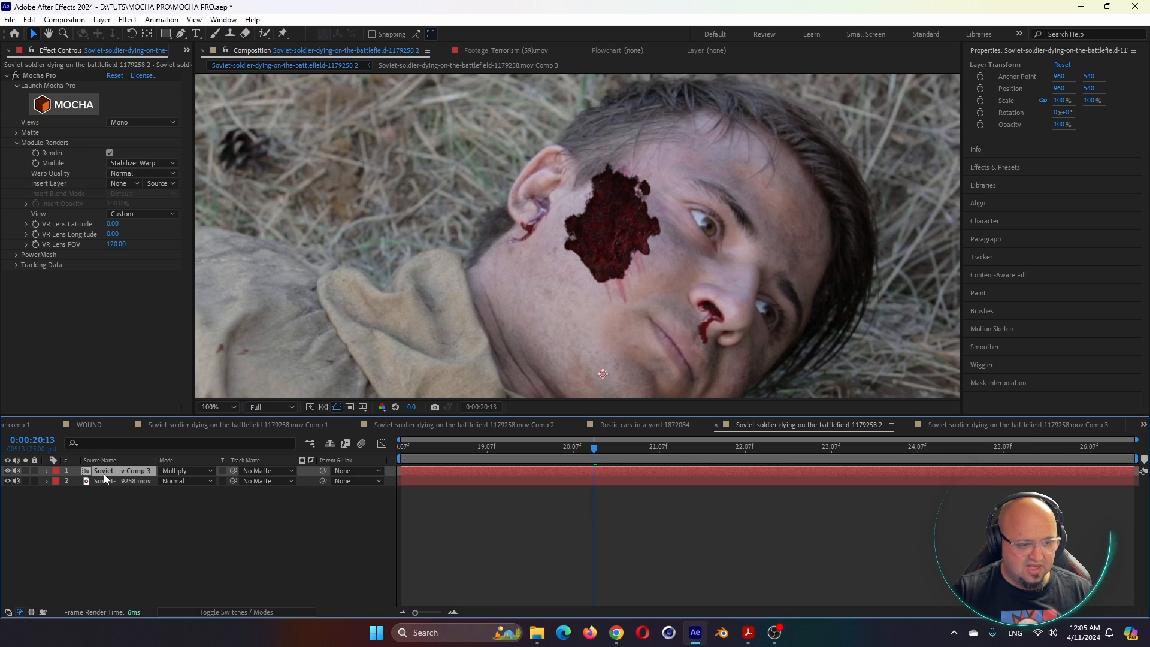
# Add a Curves effect to the wound layer and brighten it by raising the black point and pulling in the white point.
pyautogui.hotkey('ctrl', 'space')
pyautogui.write('cu')
pyautogui.click(76, 493)
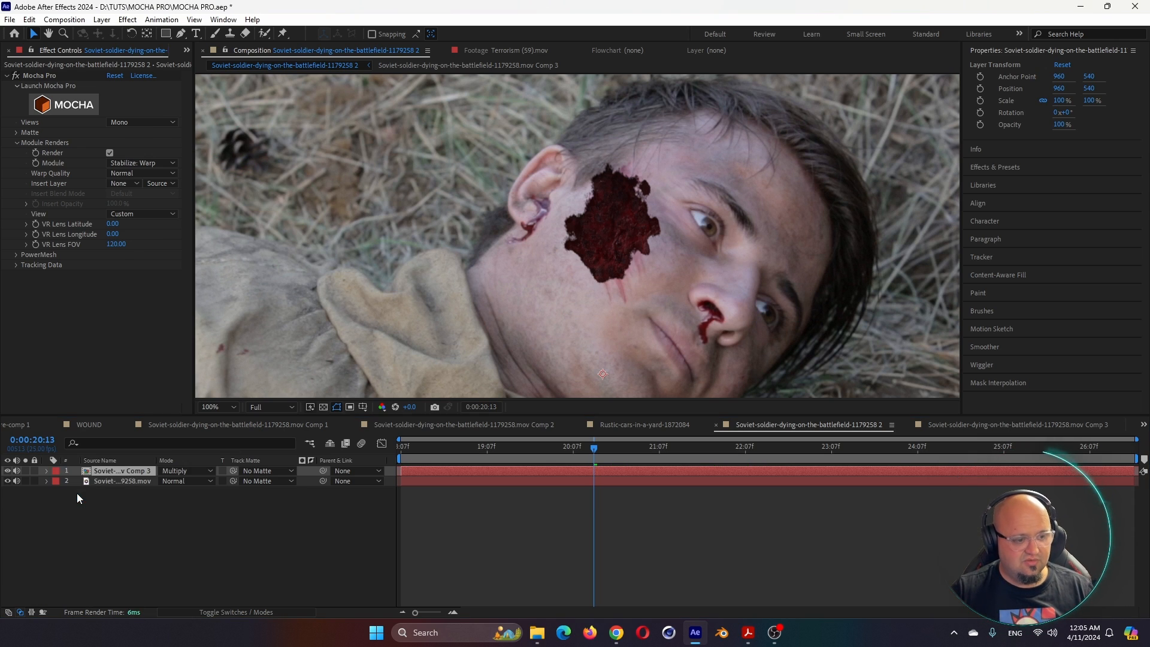
pyautogui.moveTo(28, 367); pyautogui.dragTo(22, 342)
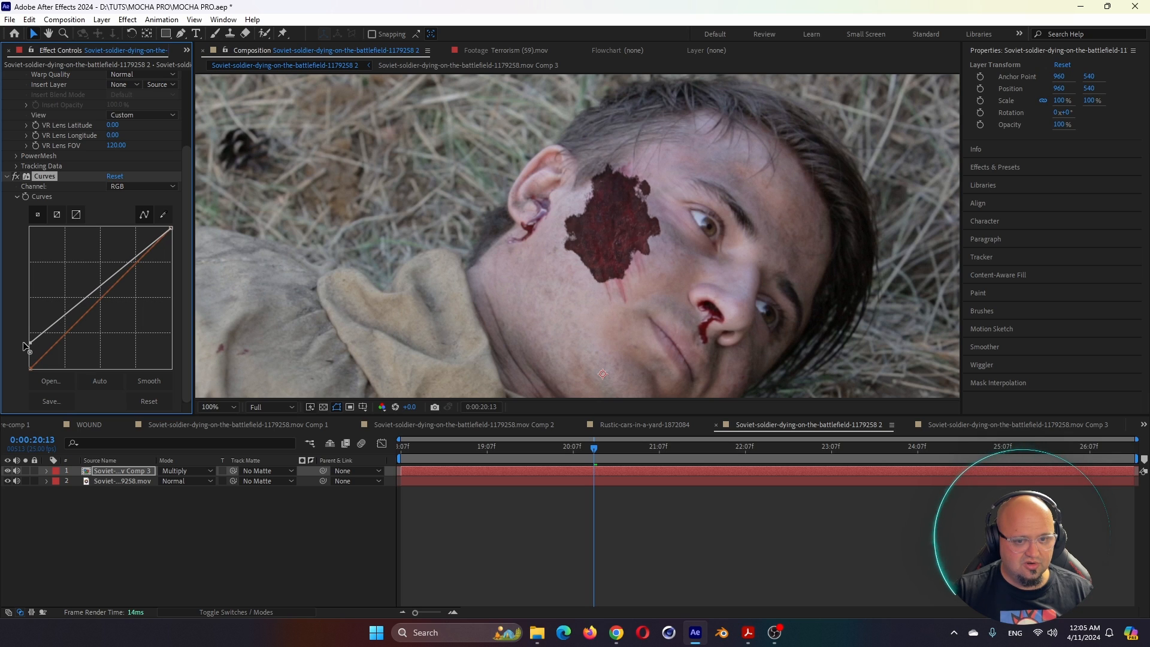
pyautogui.moveTo(170, 227); pyautogui.dragTo(130, 228)
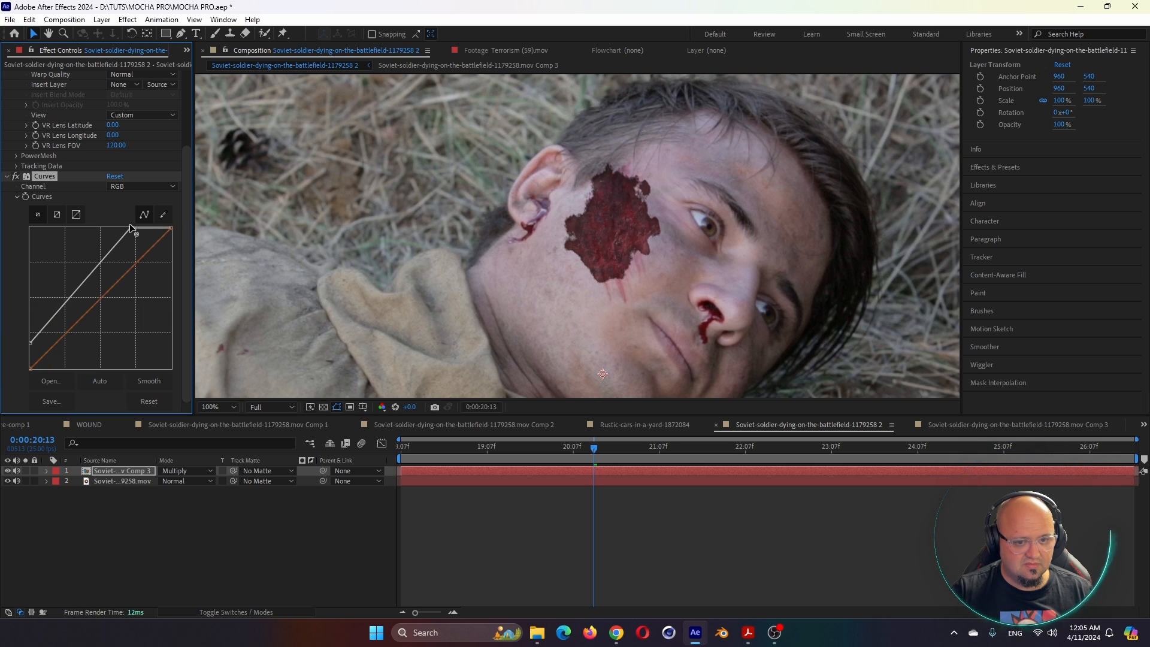
pyautogui.click(638, 261)
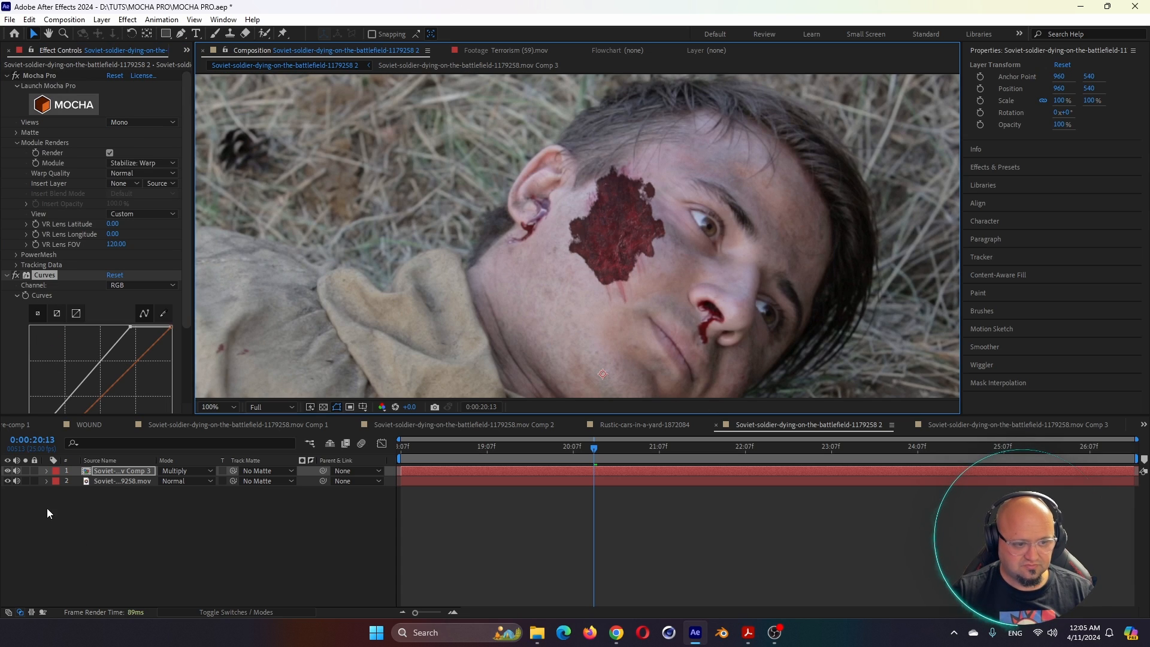
# Duplicate the wound layer with its Mocha Pro and Curves effects.
pyautogui.click(138, 471)
pyautogui.hotkey('ctrl', 'd')
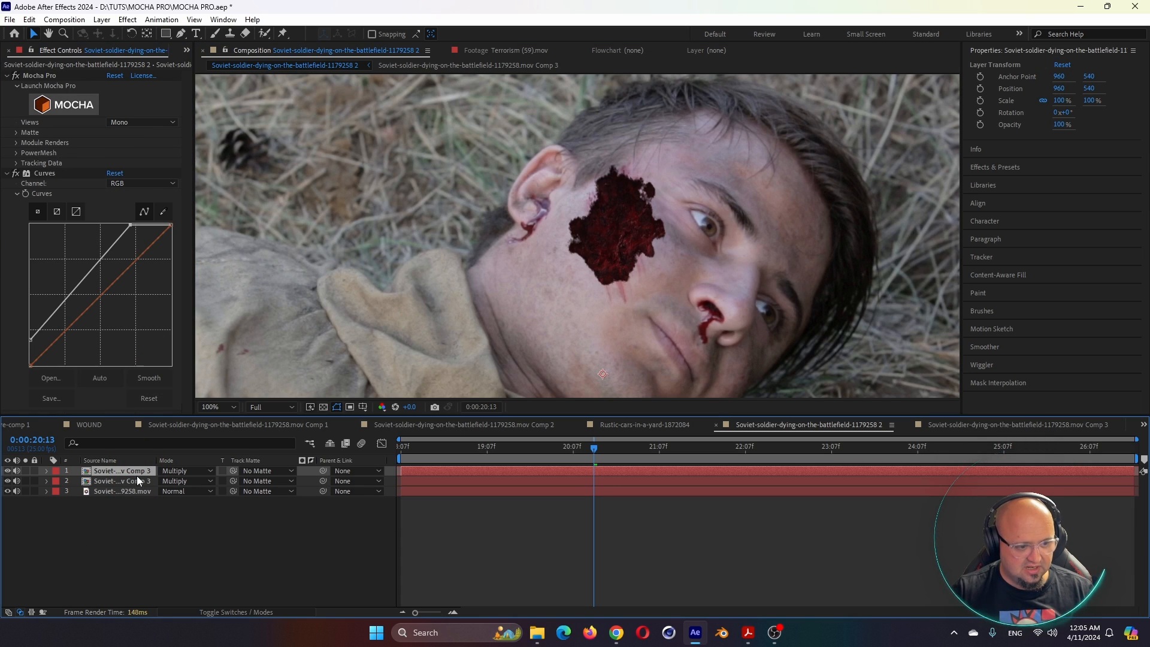
# Add a Fast Box Blur to the lower copy of the wound layer and set its blending mode to Overlay.
pyautogui.click(134, 481)
pyautogui.hotkey('ctrl', 'space')
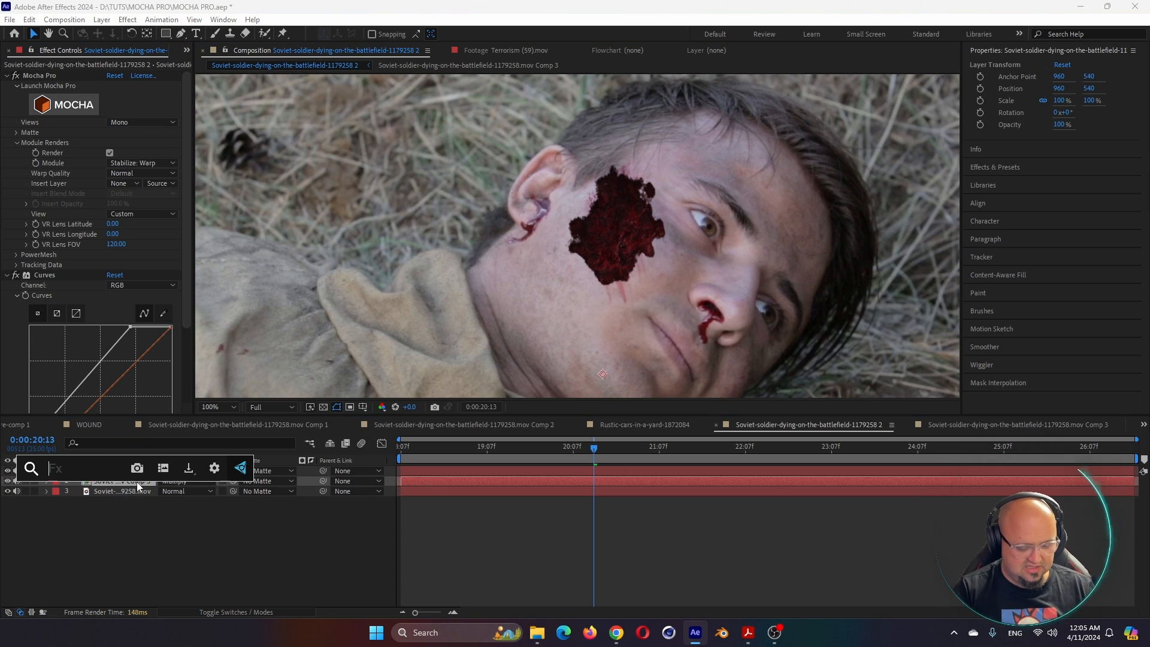
pyautogui.write('blur')
pyautogui.click(186, 481)
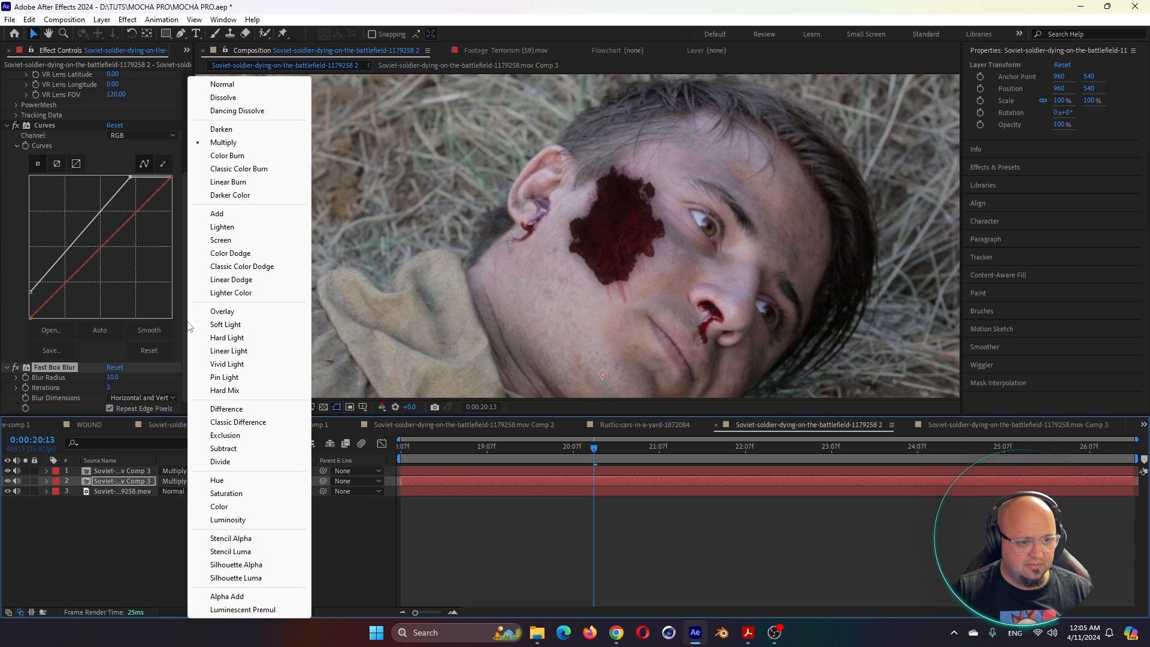
pyautogui.click(222, 312)
pyautogui.click(643, 449)
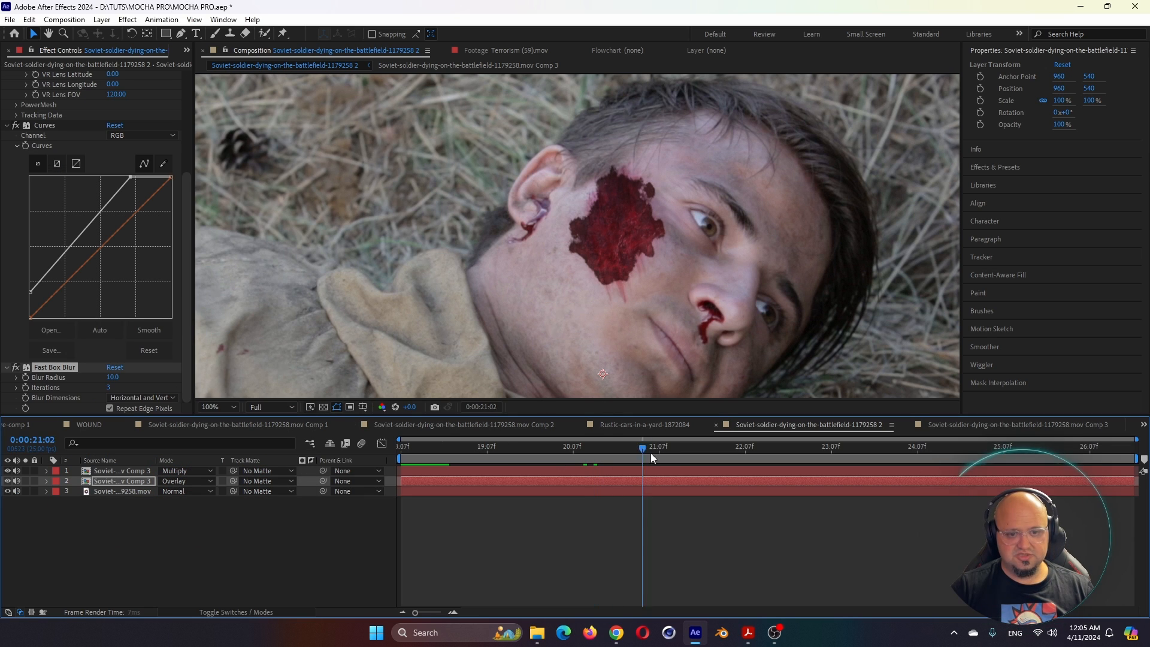
pyautogui.moveTo(651, 458)
pyautogui.mouseDown()
pyautogui.moveTo(739, 458)
pyautogui.moveTo(665, 470)
pyautogui.mouseUp()
pyautogui.press('space')
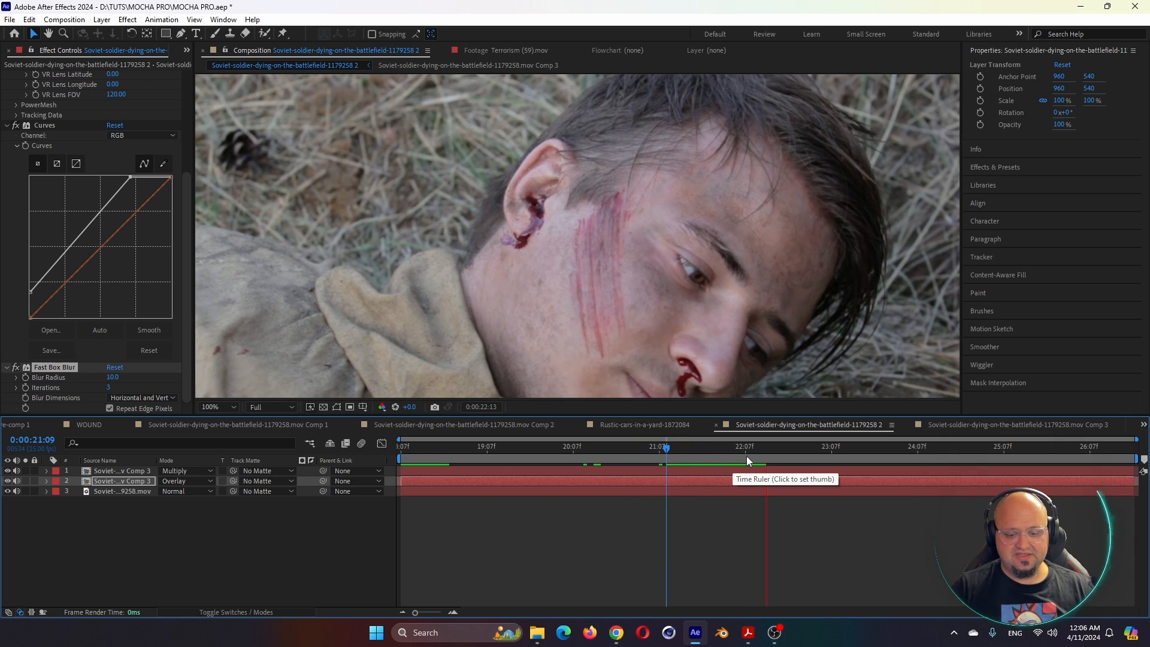
pyautogui.moveTo(746, 455); pyautogui.dragTo(514, 458)
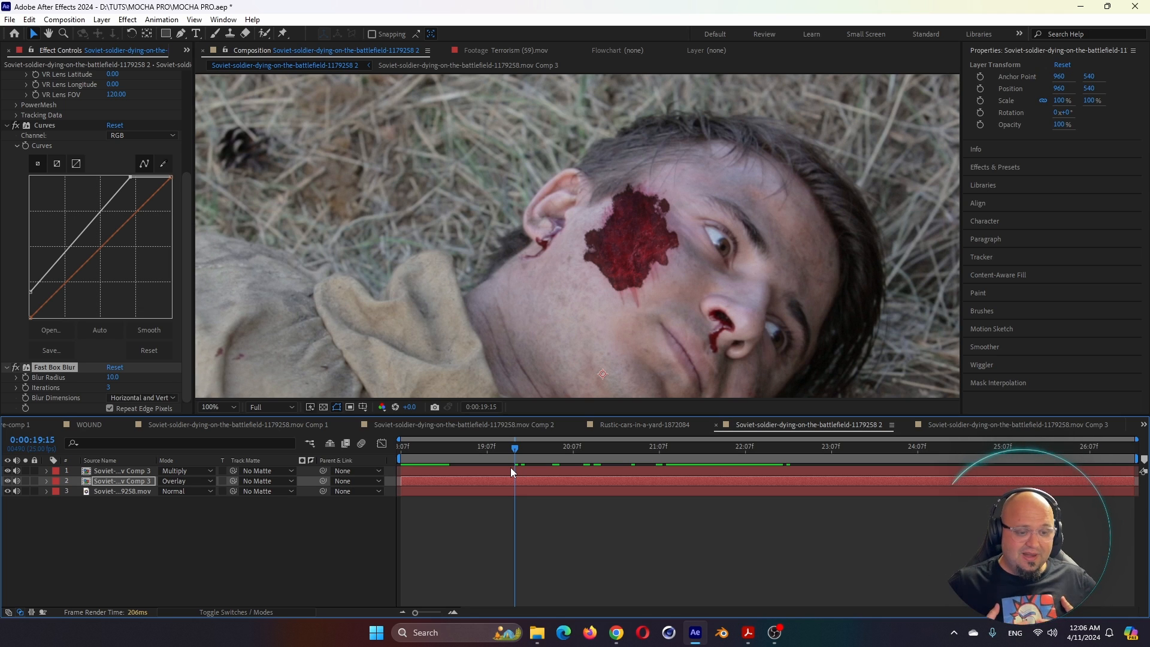
# Create a new composition from the Portrait-of-stylish-man-with-skateboard-1239227.mov footage.
pyautogui.hotkey('ctrl', '0')
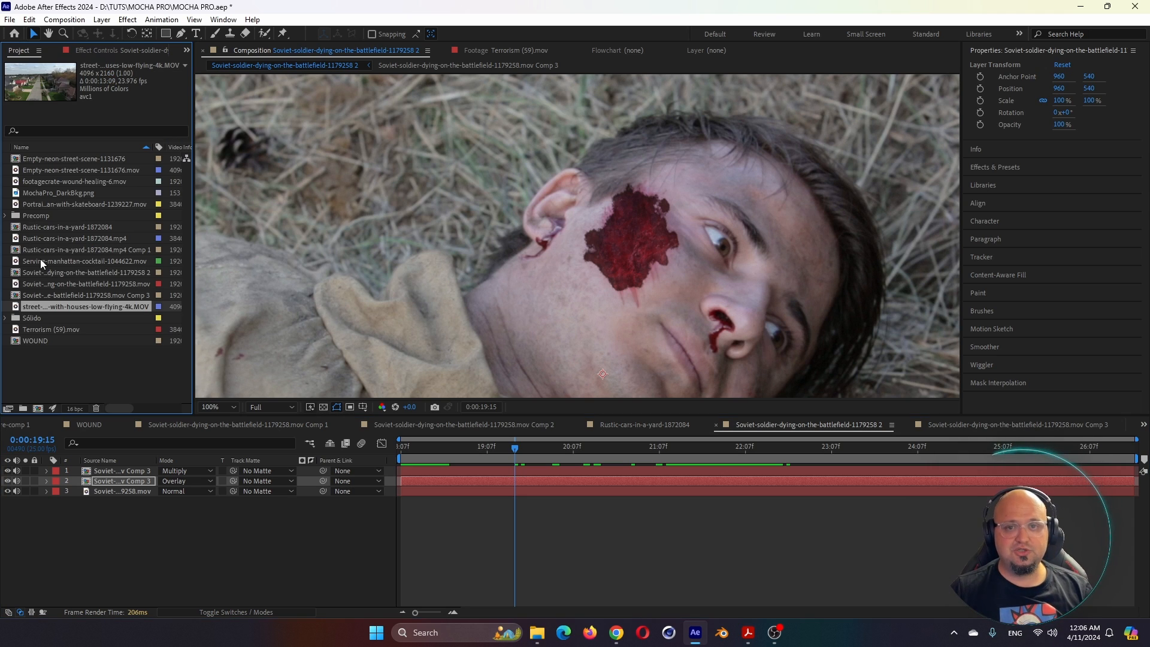
pyautogui.click(70, 205)
pyautogui.moveTo(45, 398); pyautogui.dragTo(36, 408)
pyautogui.press(',')
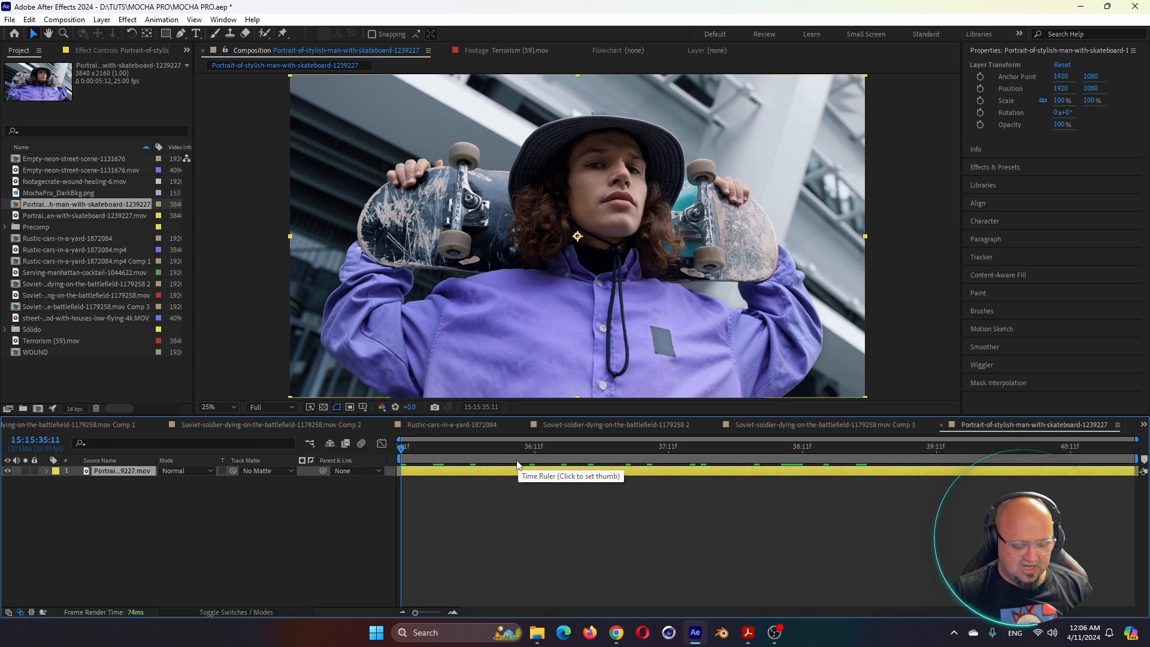
# Set the composition to the HD 1920x1080 25 fps preset and fit the skateboard footage to the frame.
pyautogui.hotkey('ctrl', 'k')
pyautogui.click(543, 275)
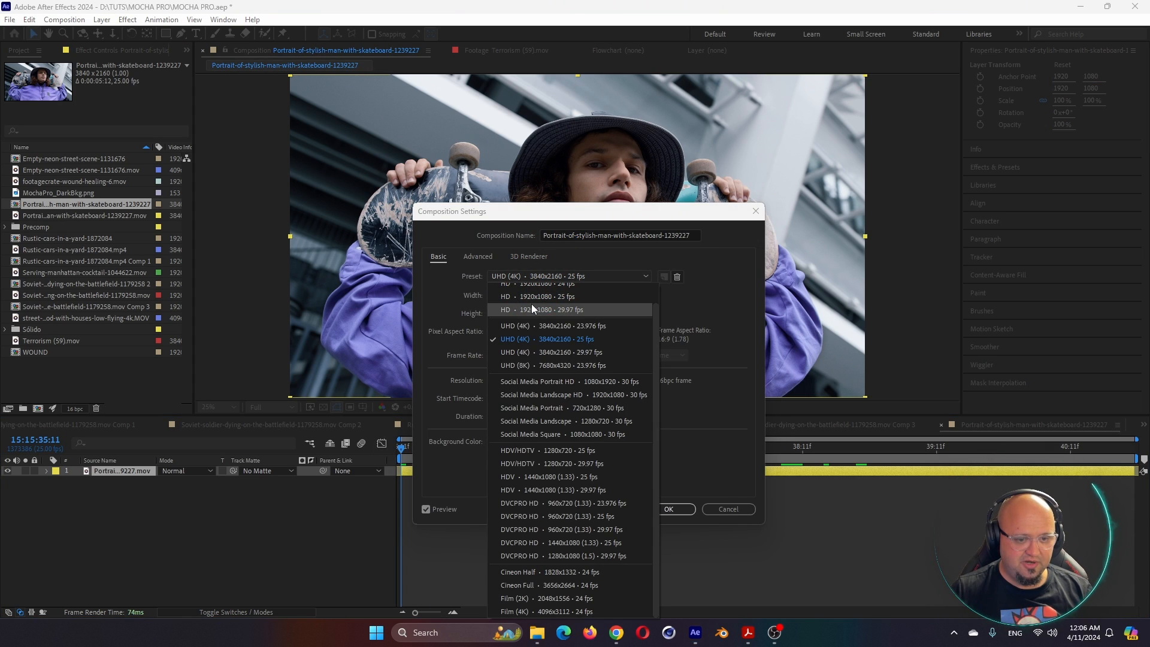
pyautogui.click(567, 297)
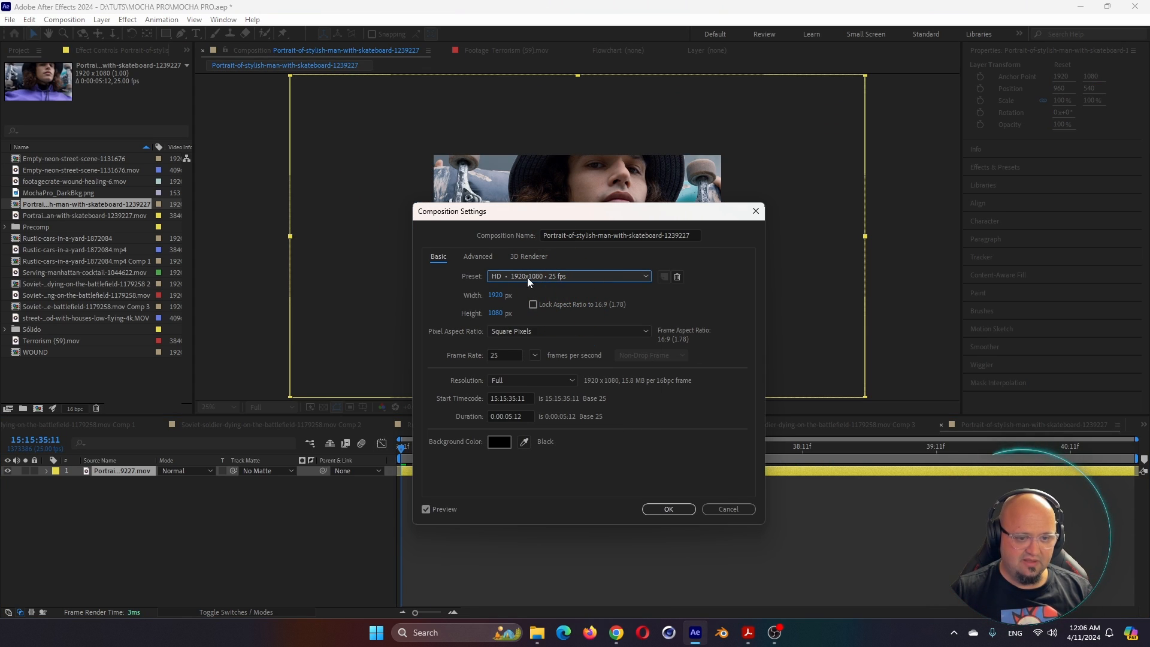
pyautogui.click(671, 508)
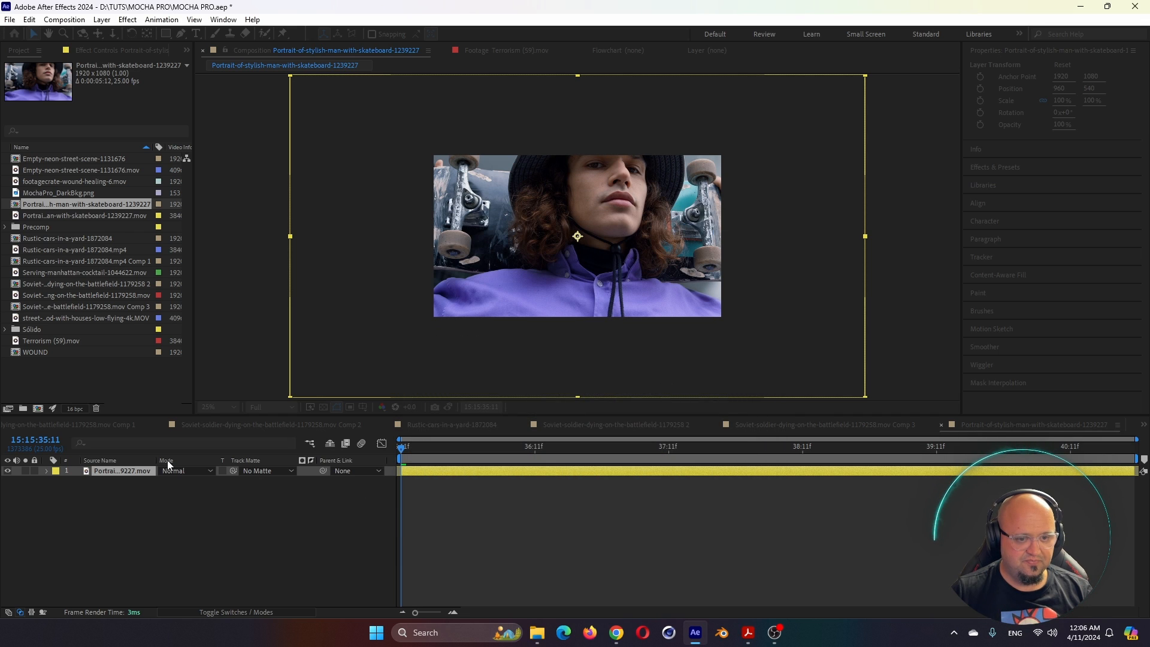
pyautogui.hotkey('ctrl', 'alt', 'f')
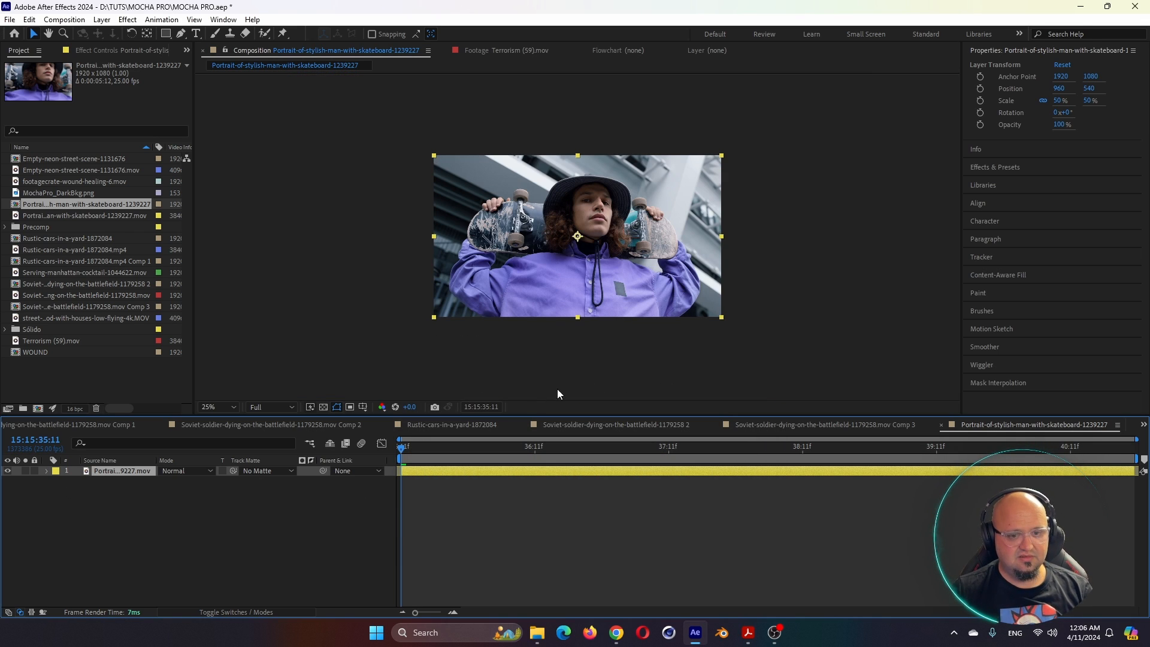
# Pre-compose the skateboard footage layer, moving all attributes into the new composition.
pyautogui.hotkey('ctrl', 'shift', 'c')
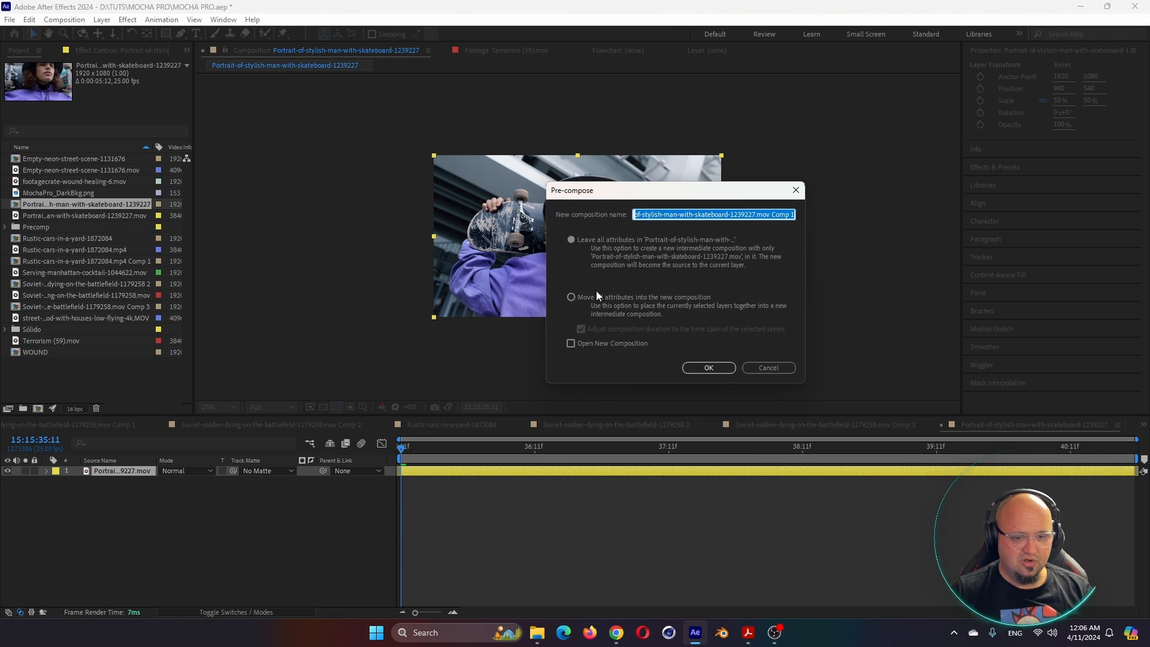
pyautogui.click(571, 297)
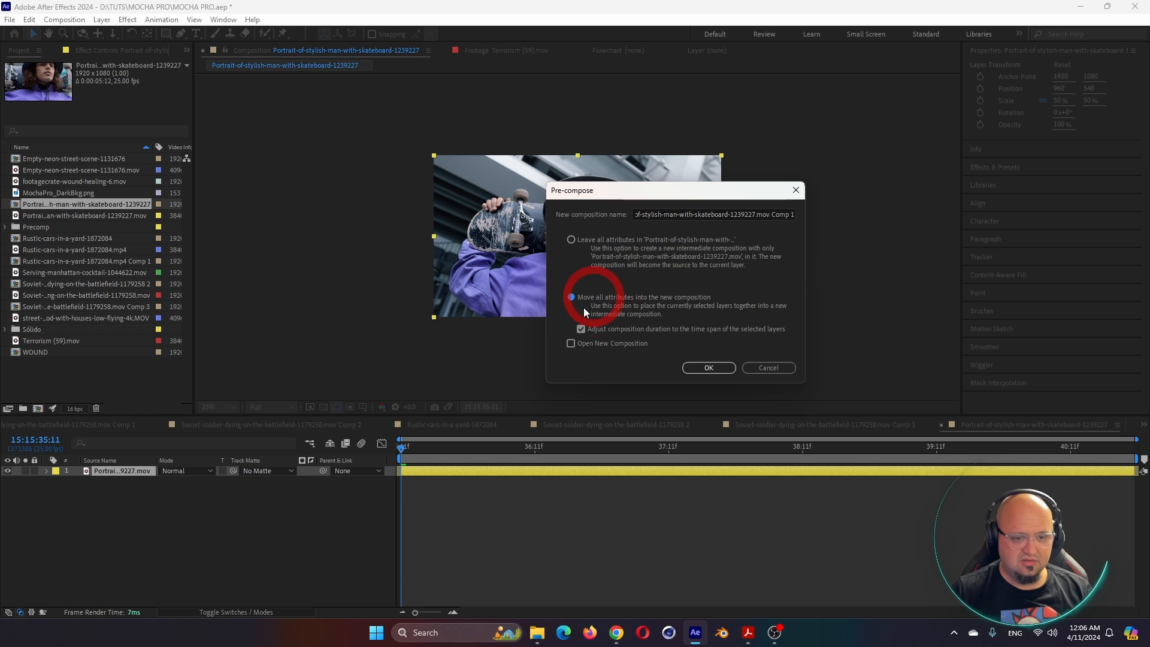
pyautogui.click(708, 367)
# Apply the Mocha Pro effect to the pre-composed skateboard layer and launch its tracking interface.
pyautogui.hotkey('ctrl', 'space')
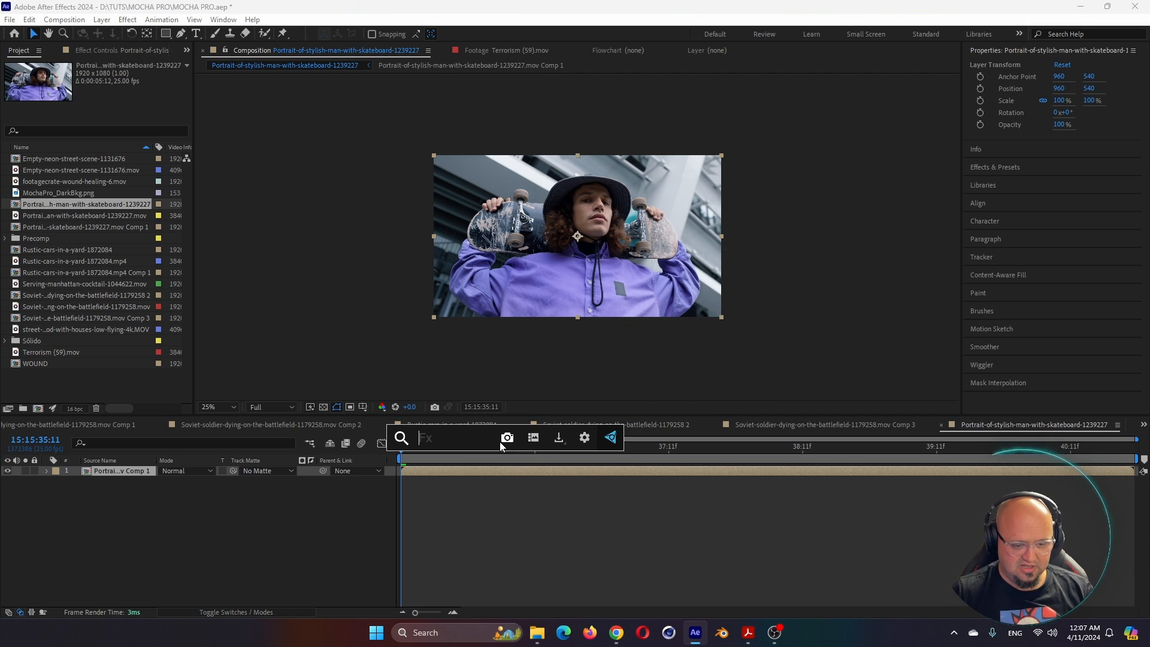
pyautogui.write('mi')
pyautogui.press('BackSpace')
pyautogui.write('o')
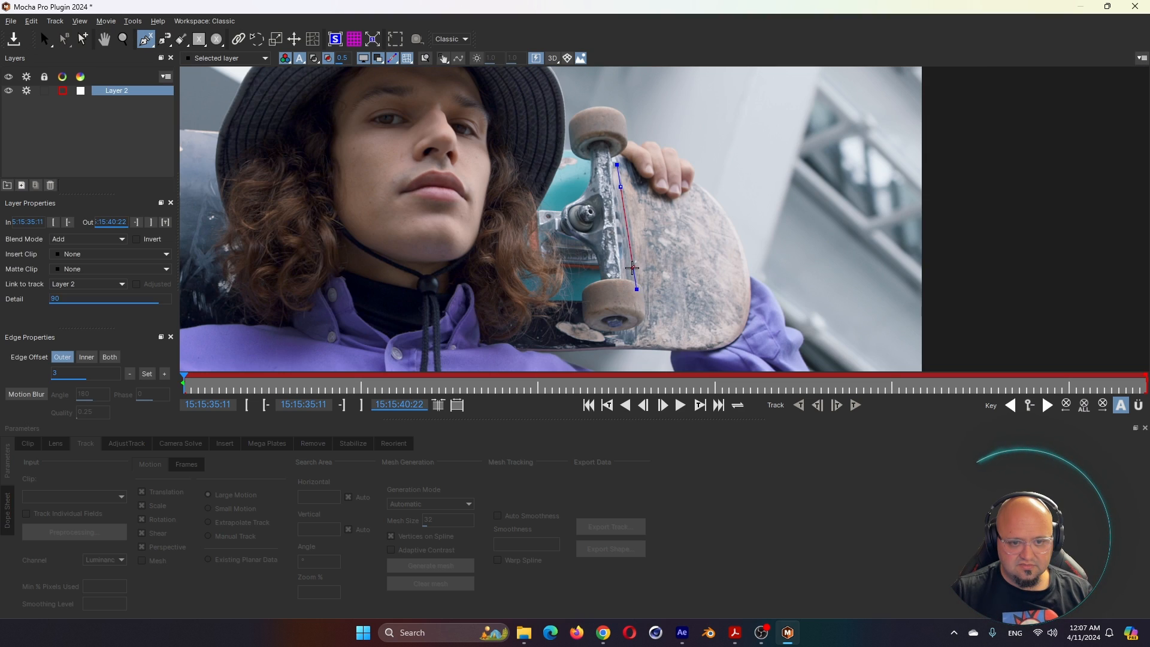
# Outline the skateboard deck beside the face with a closed X-Spline, skirting the truck, wheel and fingers.
pyautogui.click(631, 269)
pyautogui.click(649, 284)
pyautogui.click(649, 336)
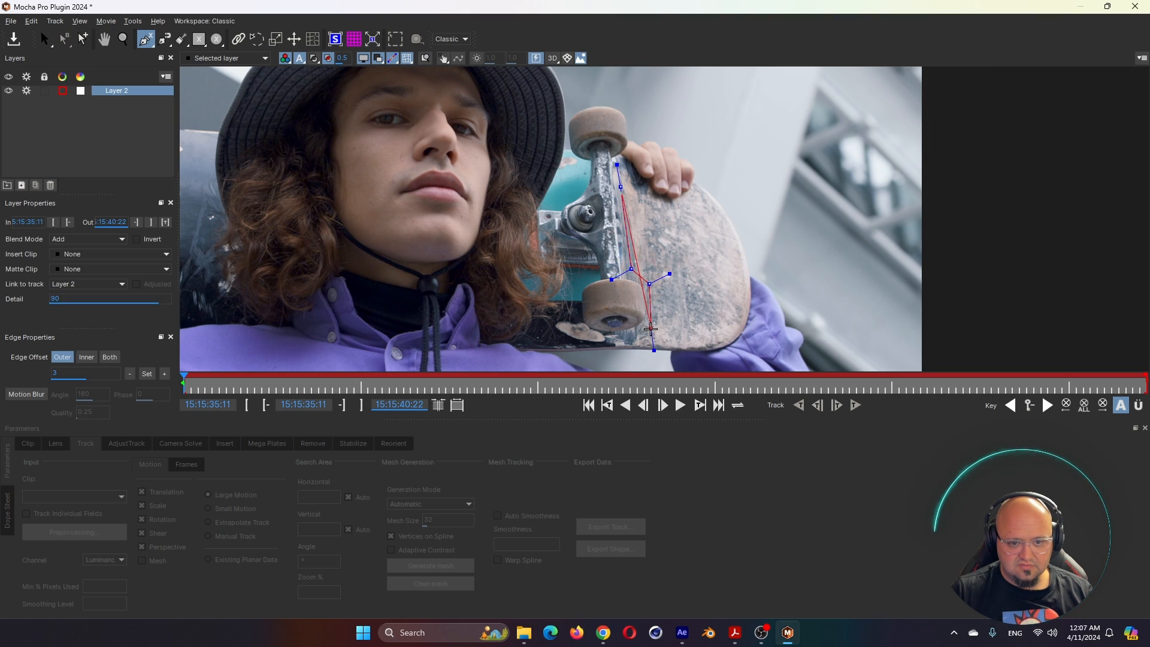
pyautogui.click(717, 344)
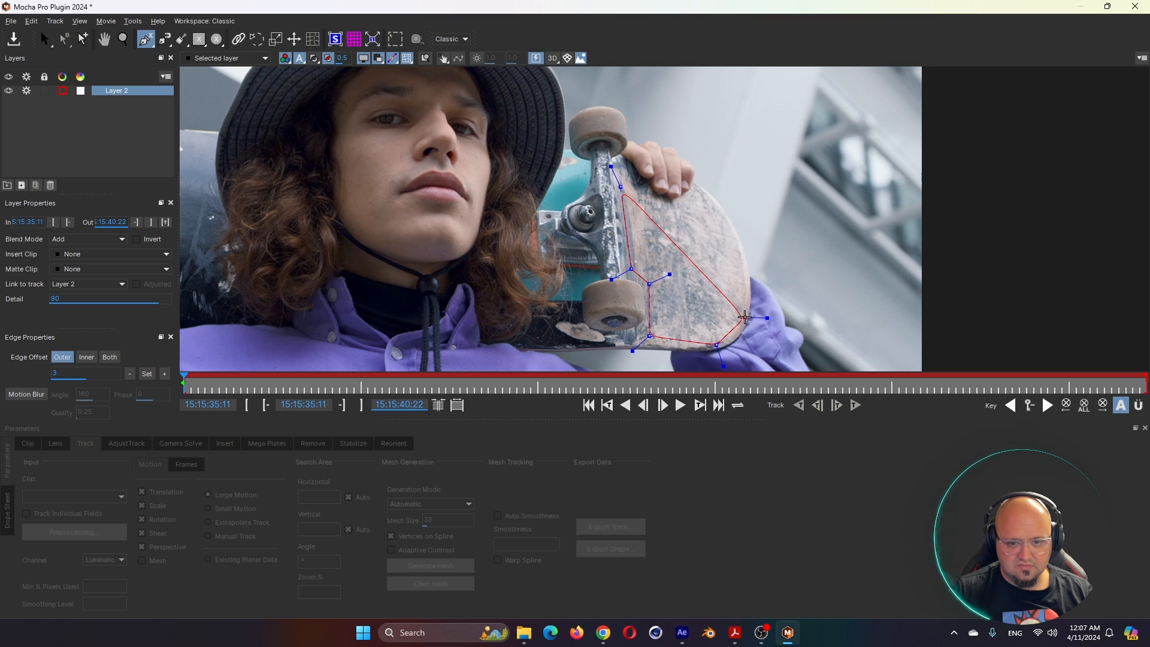
pyautogui.click(745, 317)
pyautogui.click(737, 226)
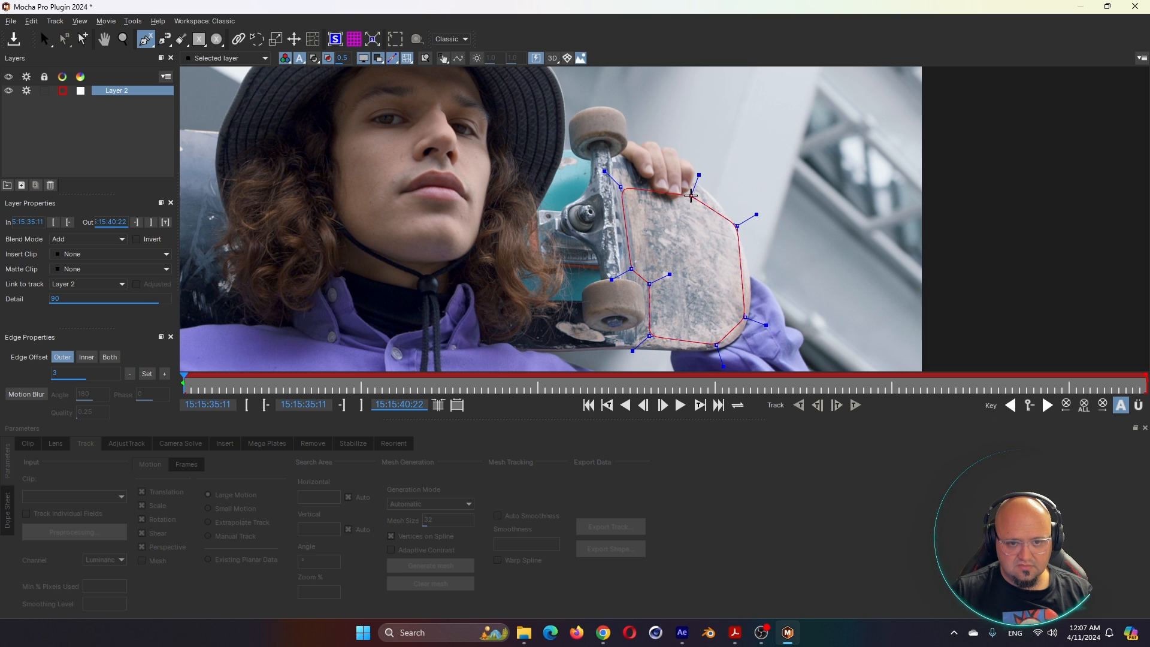
pyautogui.click(691, 196)
pyautogui.click(669, 204)
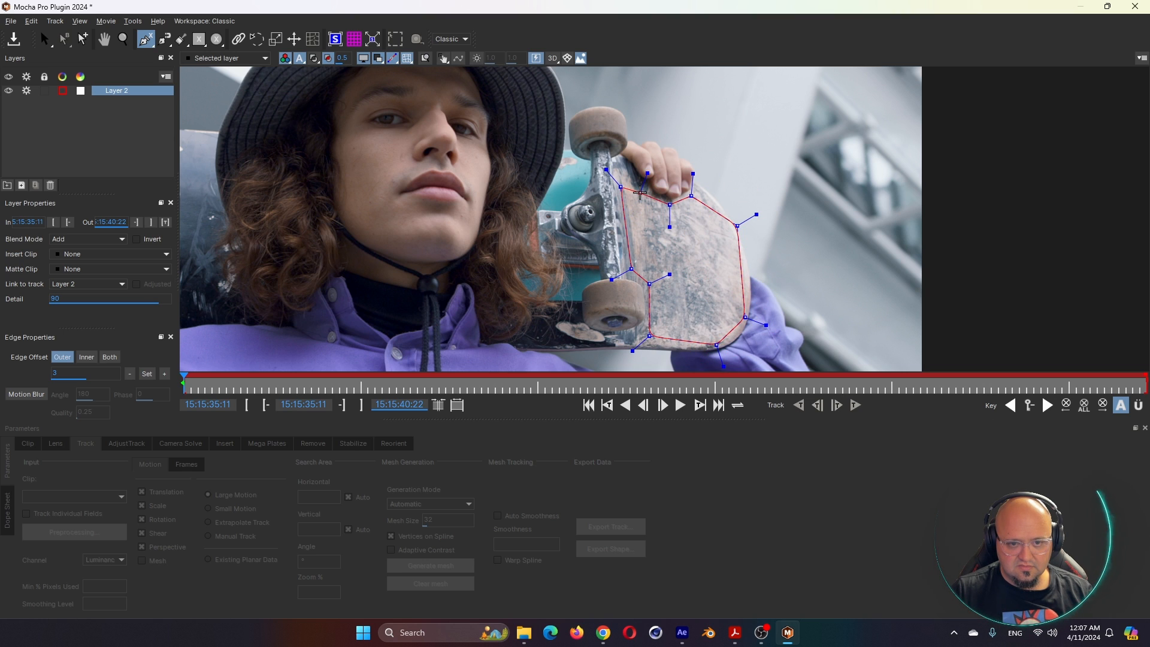
pyautogui.rightClick(641, 189)
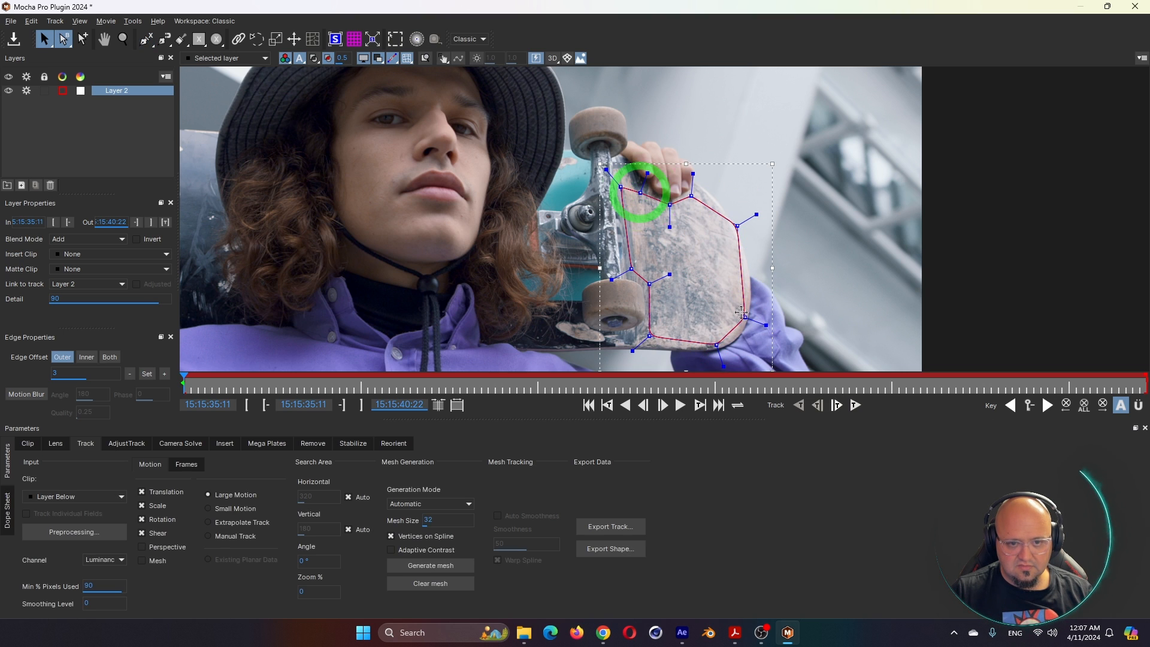
# Enable Perspective and Mesh tracking for the deck layer and generate its mesh with a mesh size of 25.
pyautogui.click(173, 548)
pyautogui.click(158, 561)
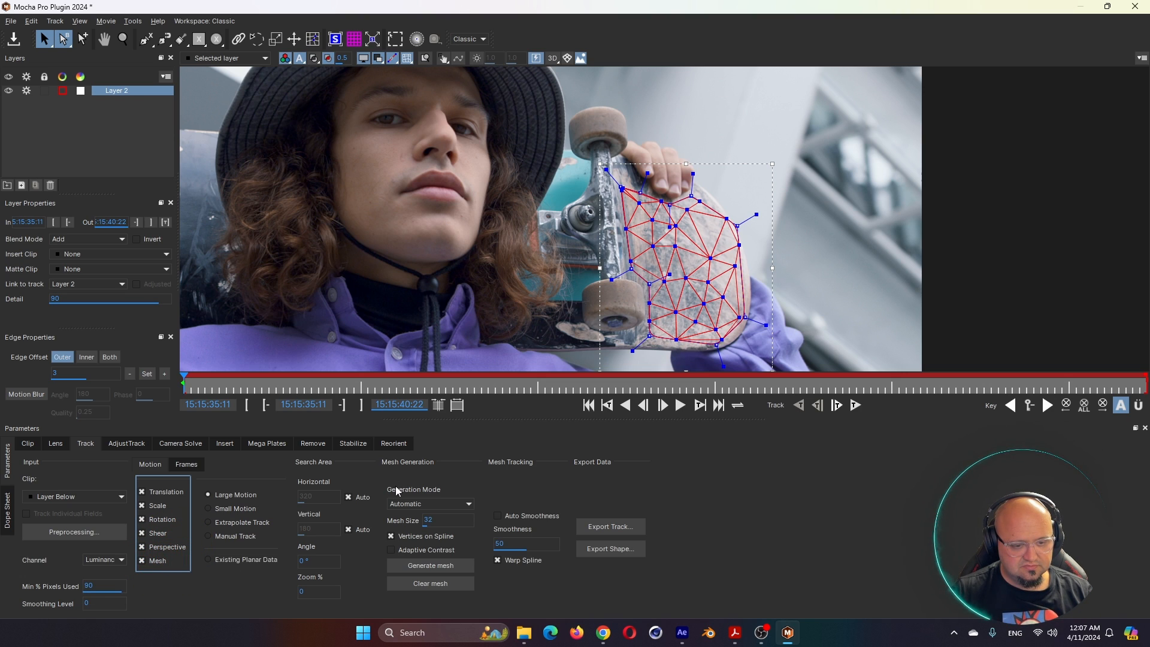
pyautogui.click(429, 519)
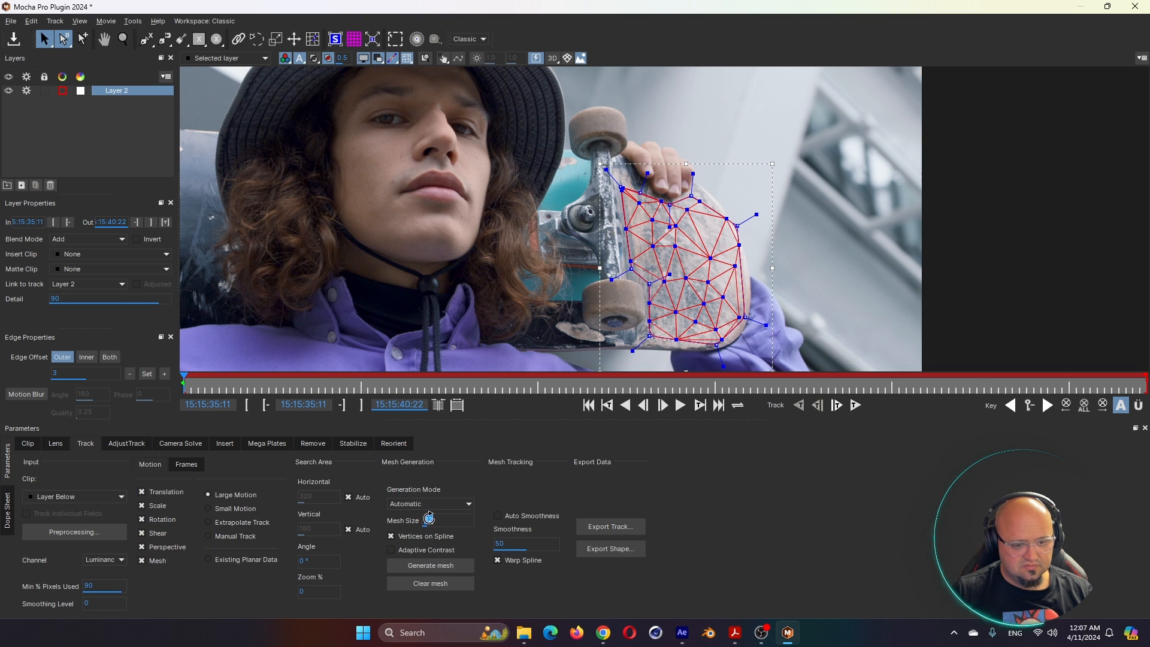
pyautogui.click(458, 564)
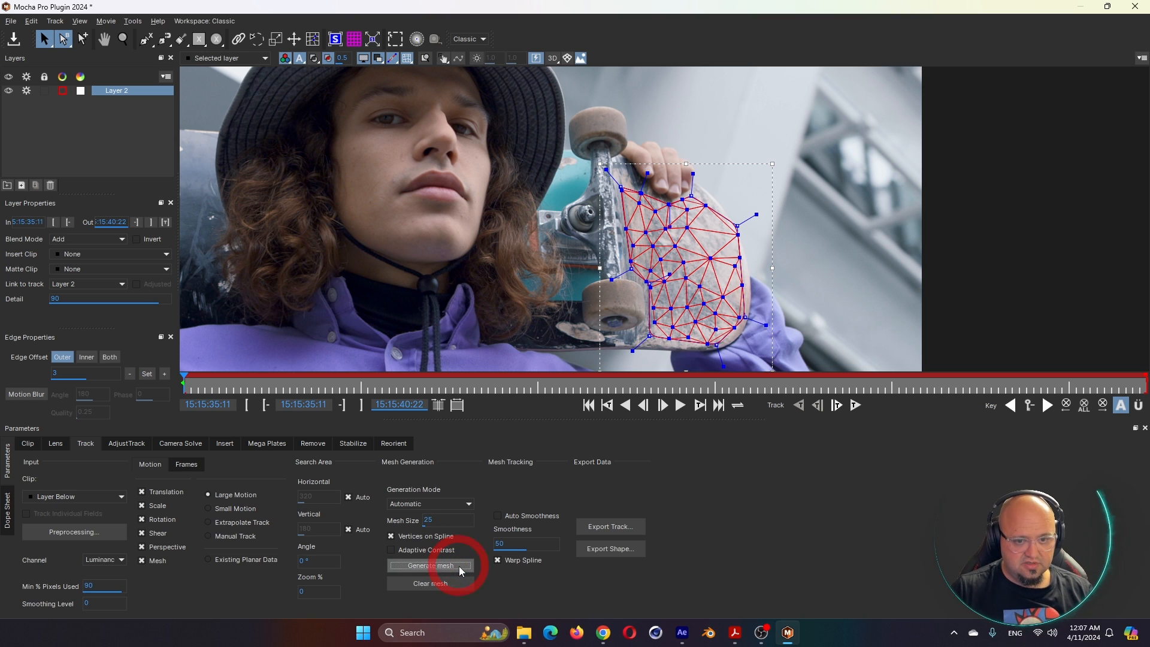
# Track the deck layer forward and scrub through the shot to check the mesh.
pyautogui.click(855, 405)
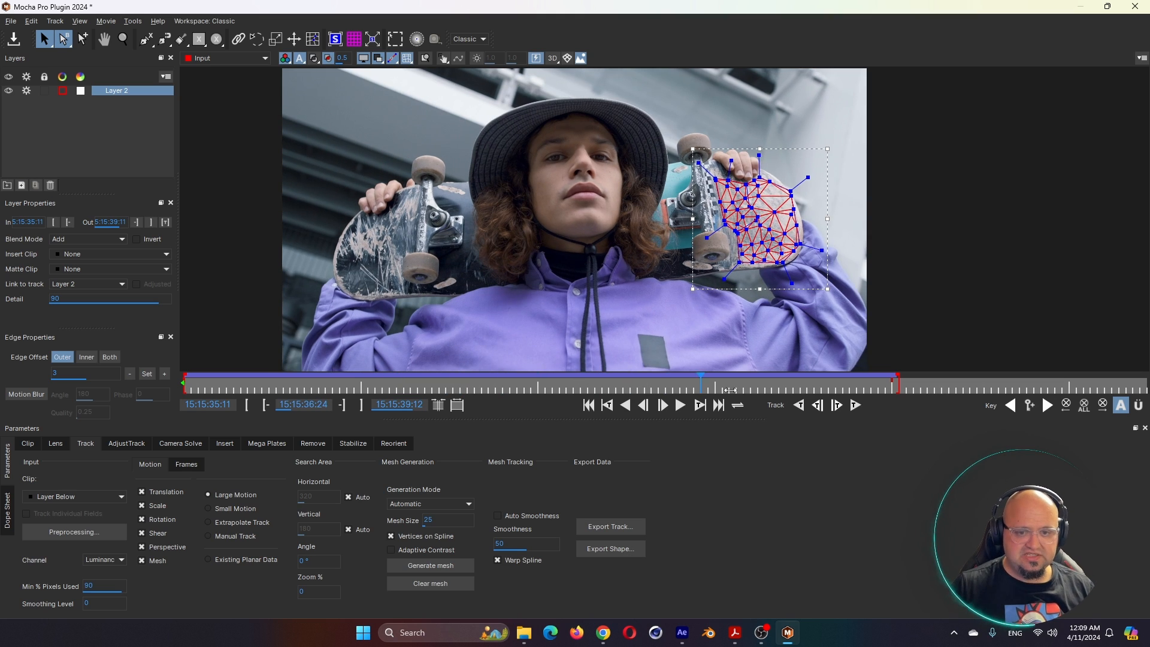
pyautogui.moveTo(739, 418); pyautogui.dragTo(697, 420)
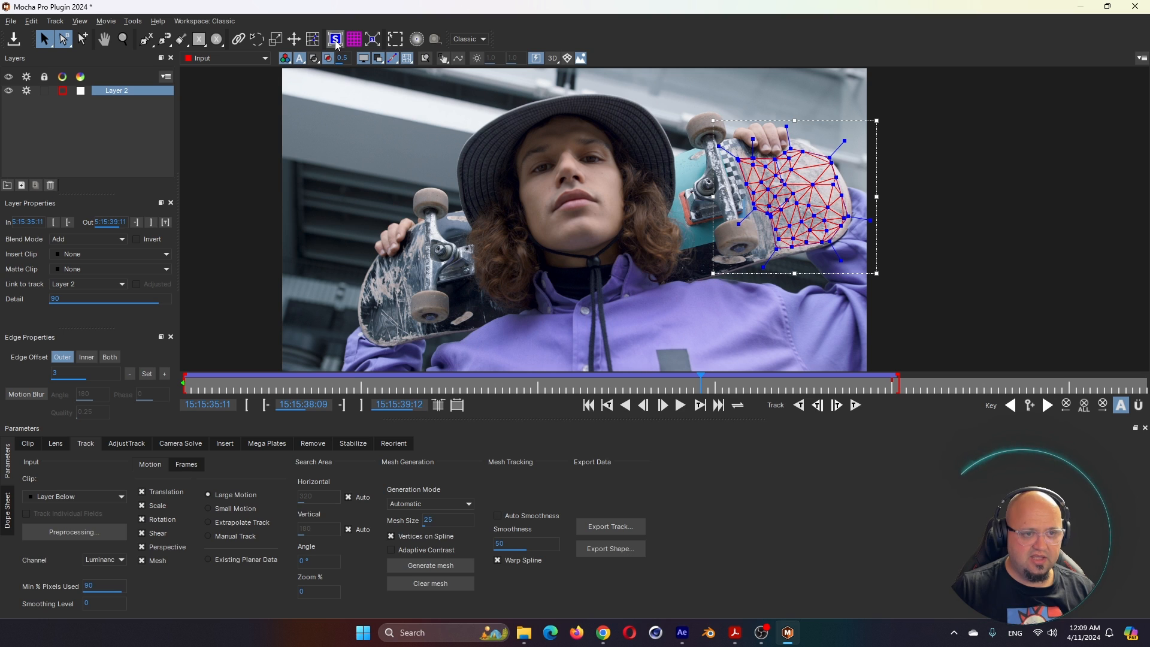
# Show the planar surface and position its corners to match the skateboard deck's perspective.
pyautogui.click(335, 42)
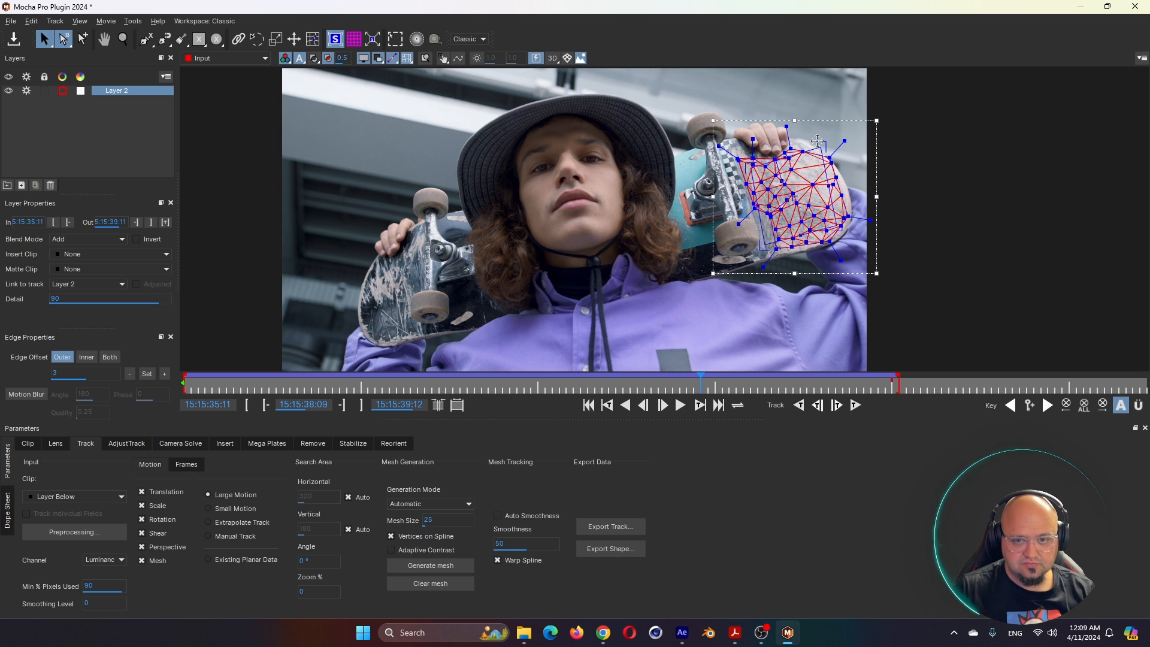
pyautogui.scroll(4, 756, 270)
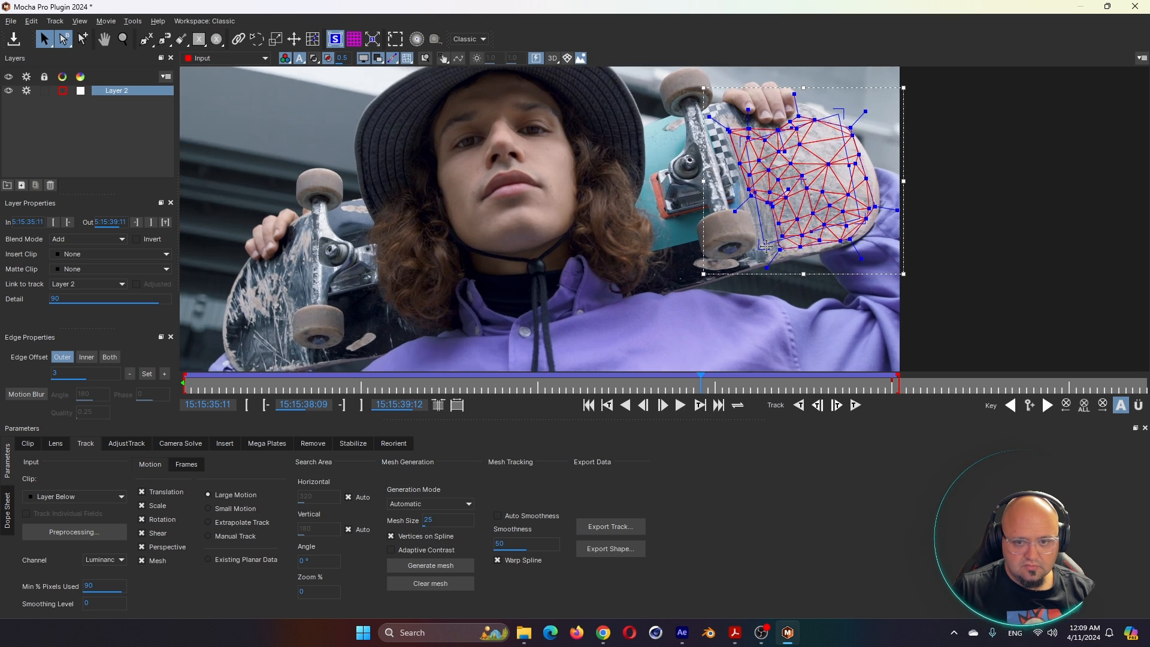
pyautogui.press('x')
pyautogui.moveTo(808, 201); pyautogui.dragTo(621, 337)
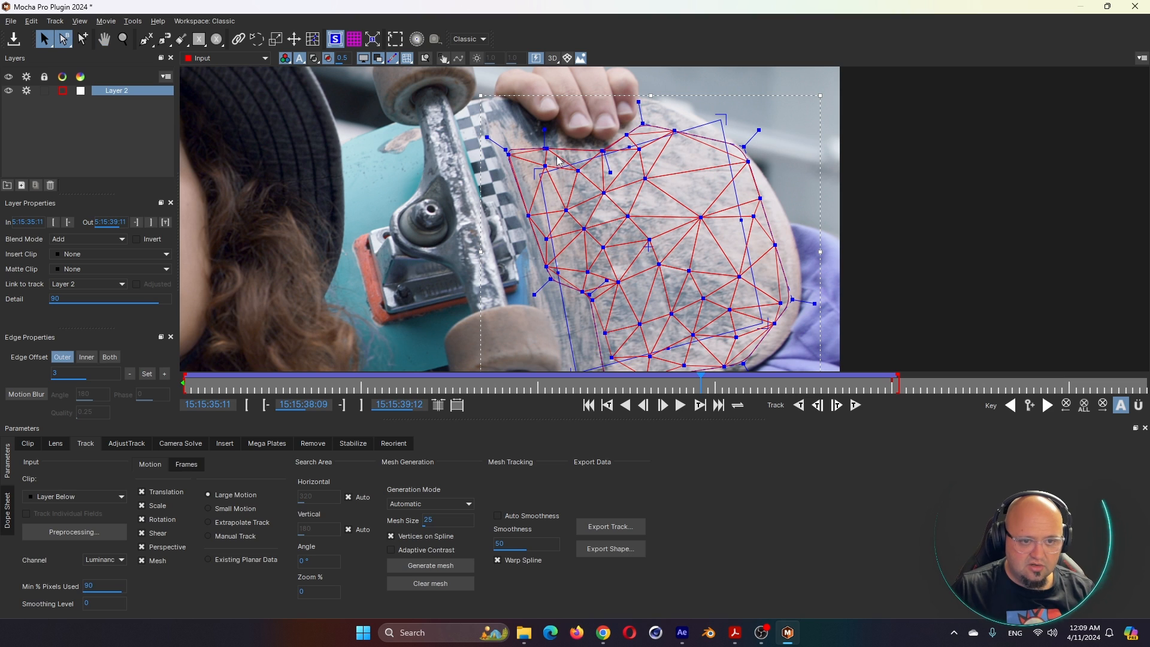
pyautogui.moveTo(540, 174); pyautogui.dragTo(488, 114)
pyautogui.press('x')
pyautogui.moveTo(602, 256); pyautogui.dragTo(583, 278)
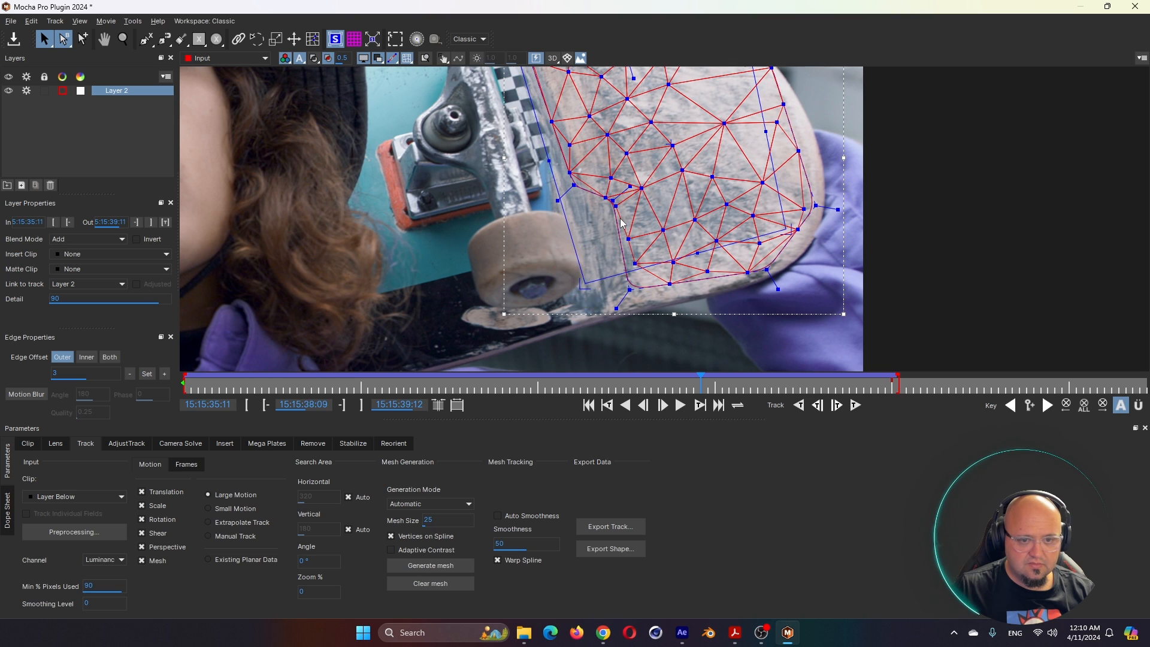
pyautogui.scroll(-2, 620, 223)
pyautogui.moveTo(701, 96); pyautogui.dragTo(691, 70)
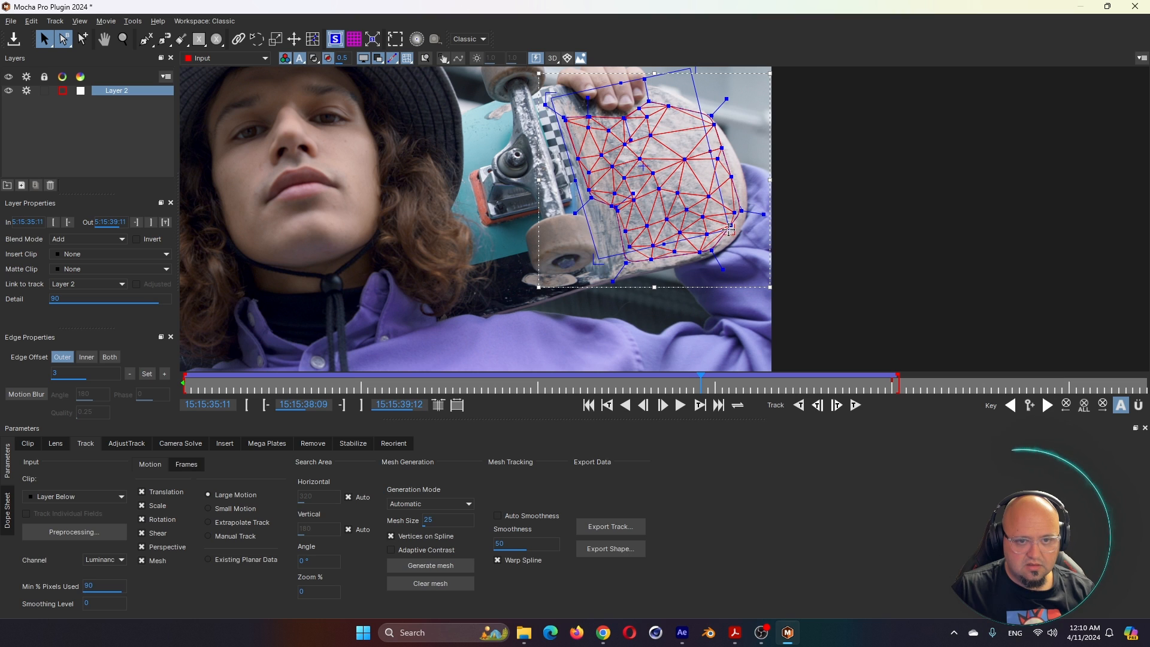
# Show the planar grid and fine-tune the surface's upper corners to align it with the deck.
pyautogui.click(353, 41)
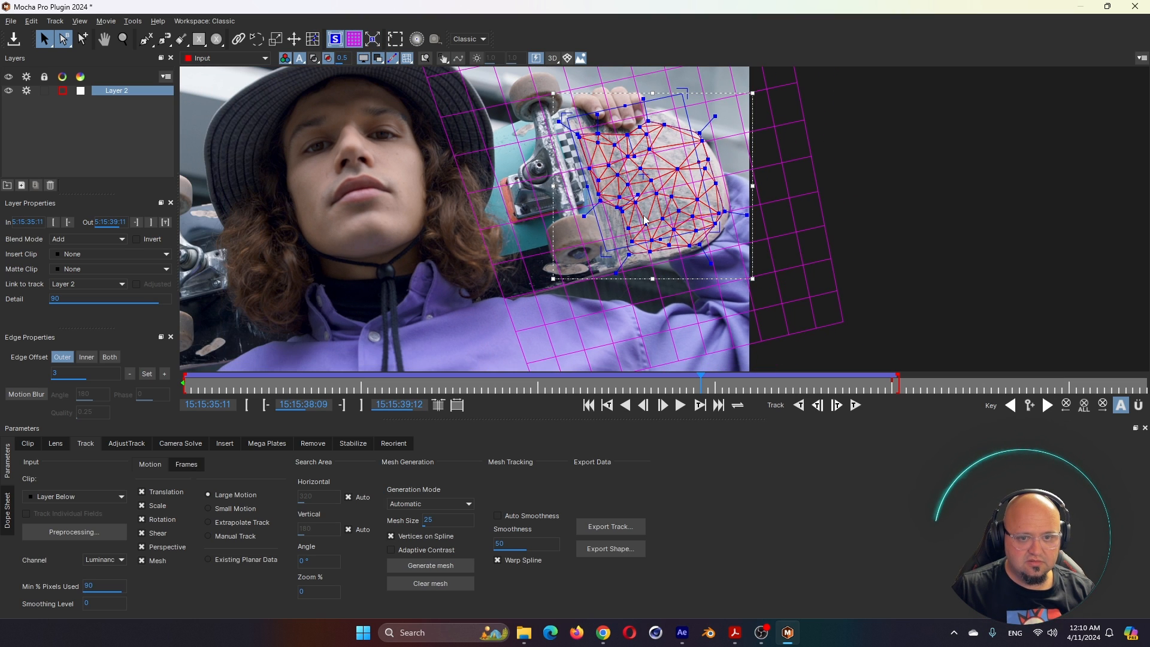
pyautogui.moveTo(554, 105); pyautogui.dragTo(562, 103)
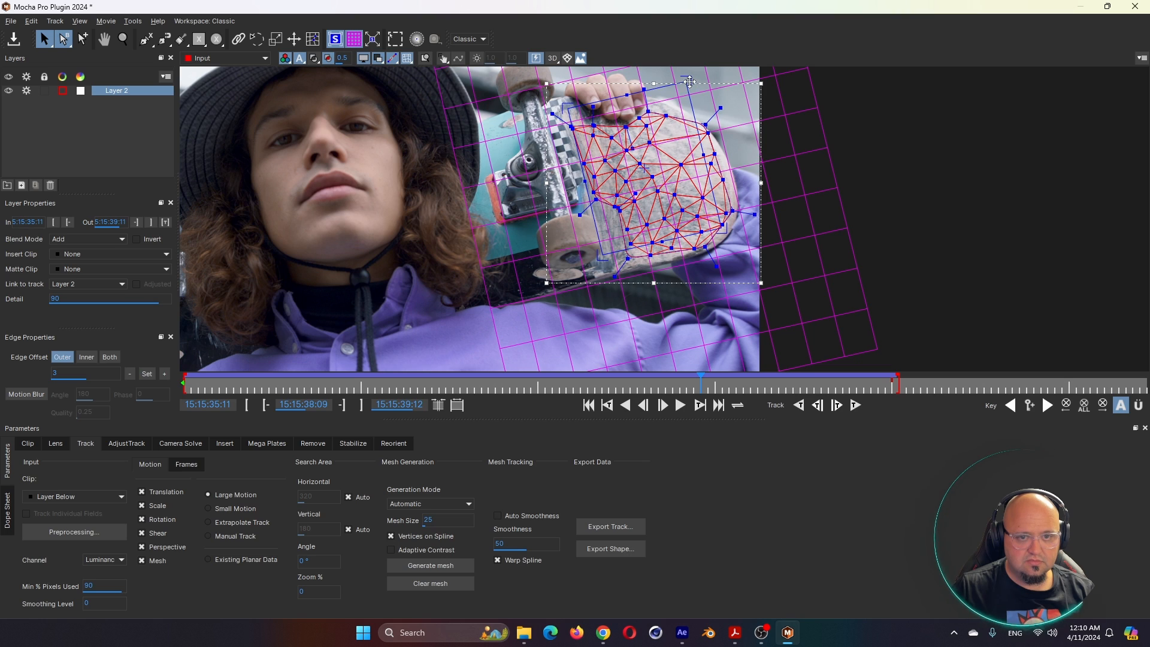
pyautogui.moveTo(689, 81); pyautogui.dragTo(689, 82)
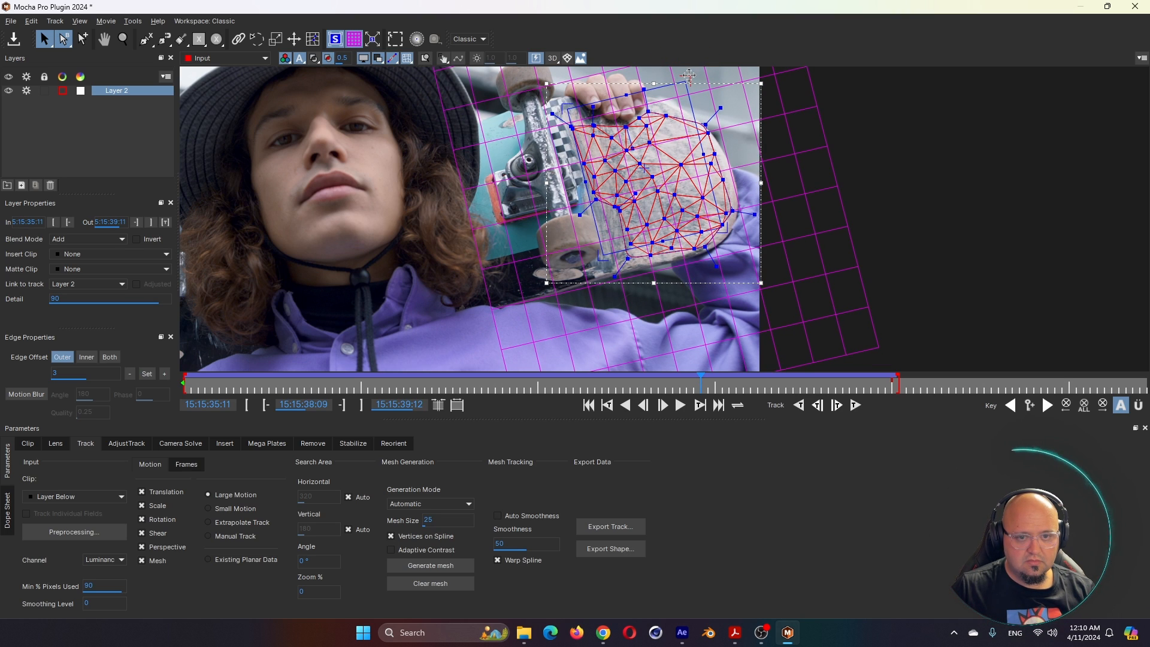
pyautogui.click(688, 73)
# Scrub the shot with the view stabilized on the deck to check the track, and review the Frames tracking settings.
pyautogui.moveTo(204, 385); pyautogui.dragTo(131, 373)
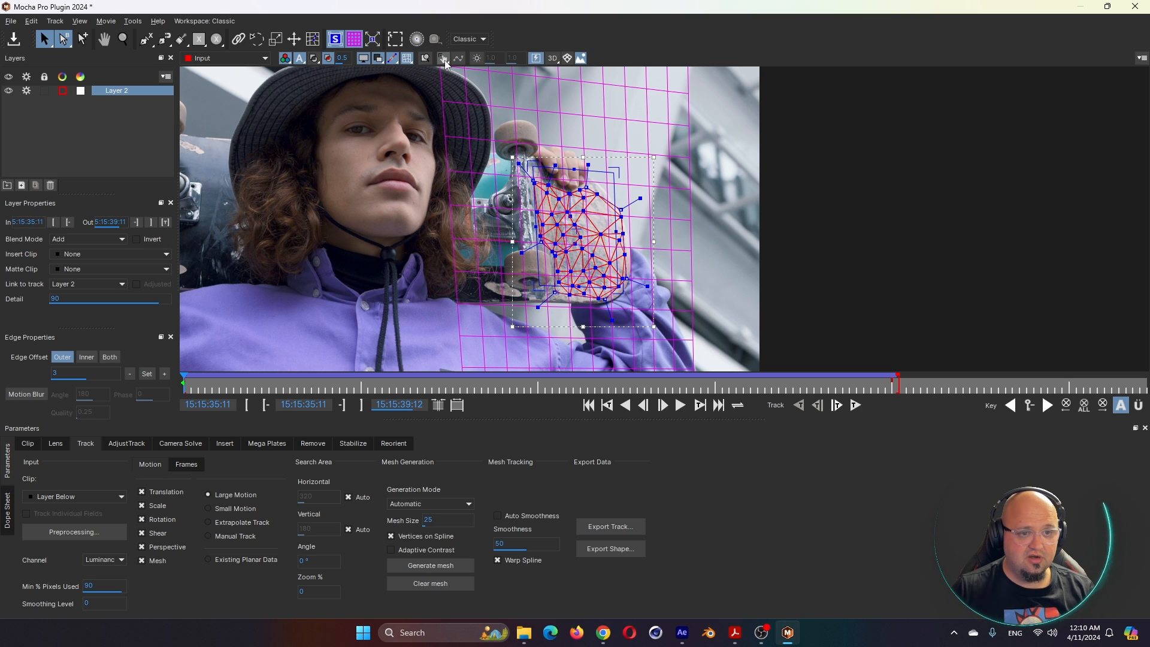
pyautogui.click(444, 59)
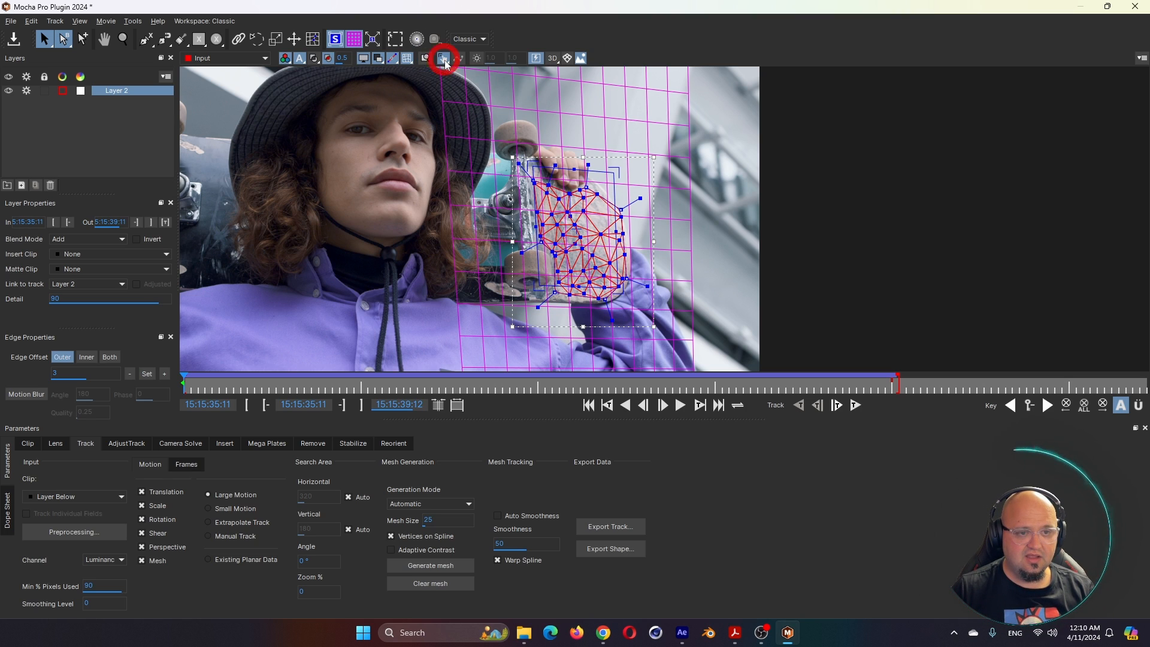
pyautogui.moveTo(202, 386); pyautogui.dragTo(813, 386)
pyautogui.moveTo(815, 449); pyautogui.dragTo(17, 389)
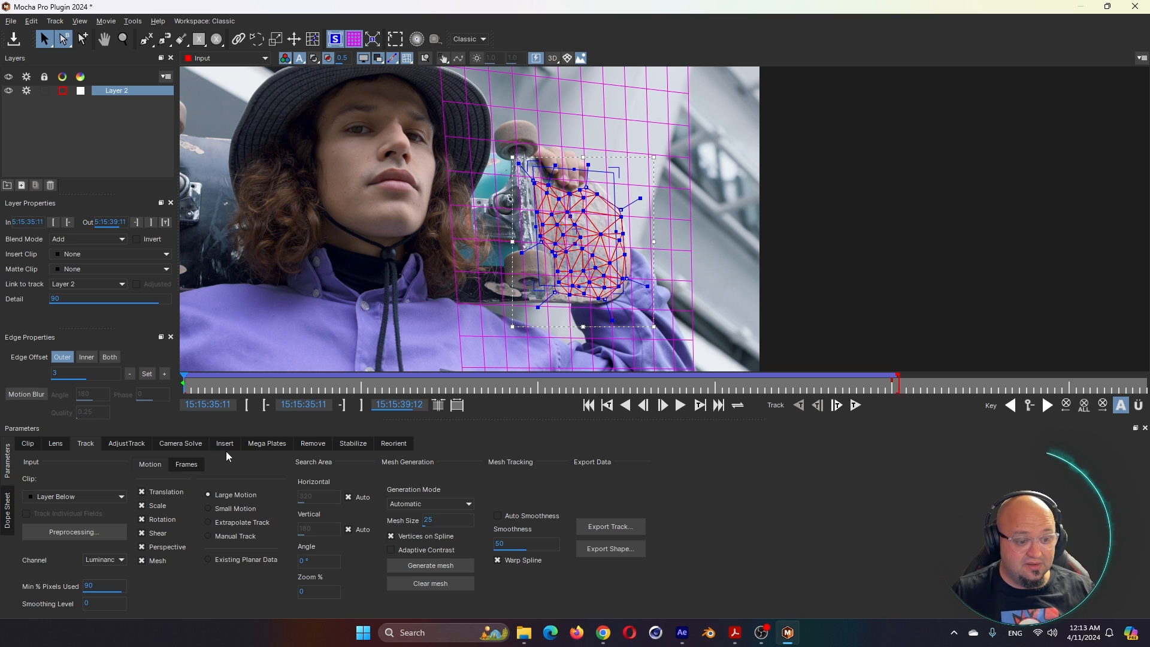
pyautogui.click(187, 466)
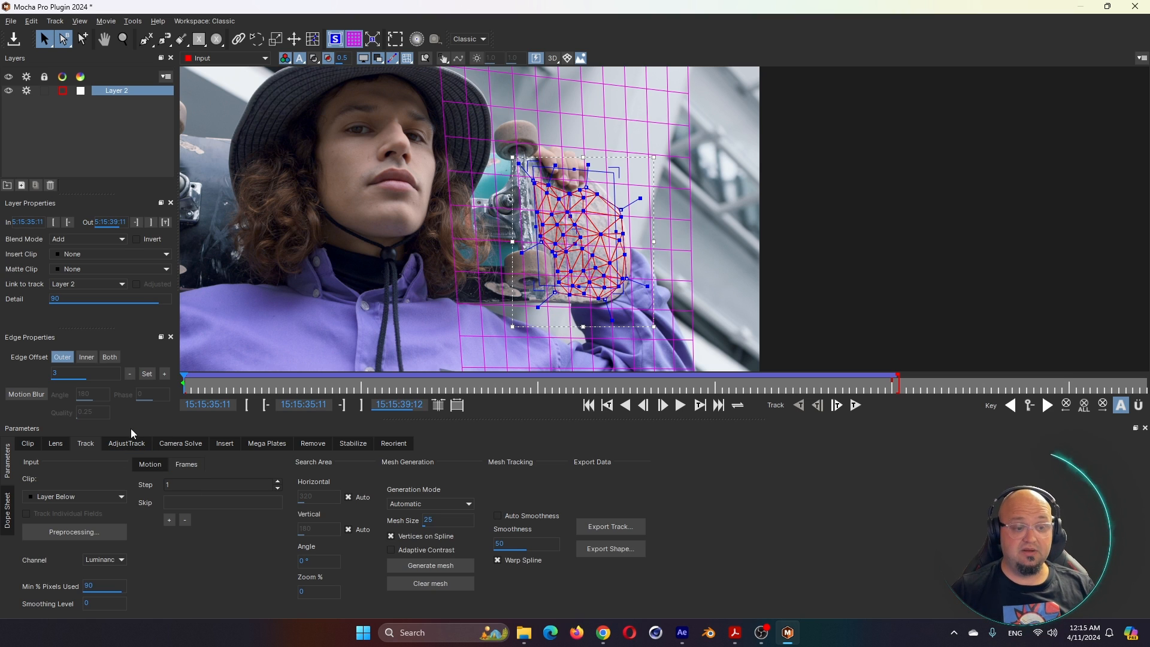
pyautogui.click(150, 464)
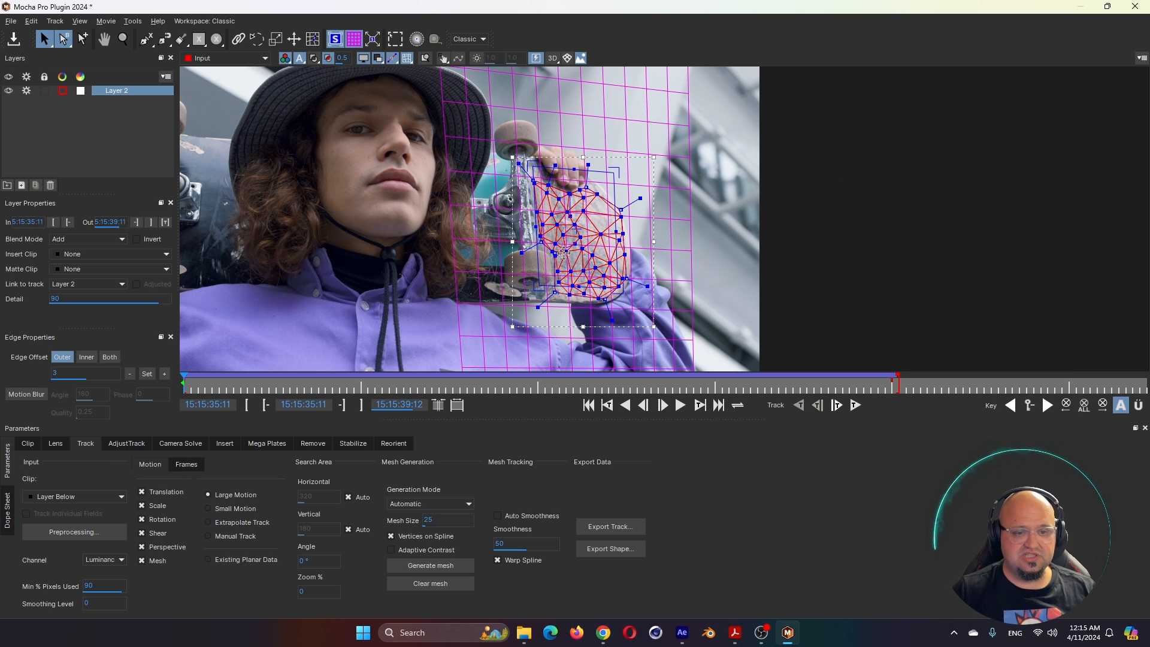
# Save the Mocha Pro project, close it and return to the skateboard composition in After Effects.
pyautogui.click(13, 38)
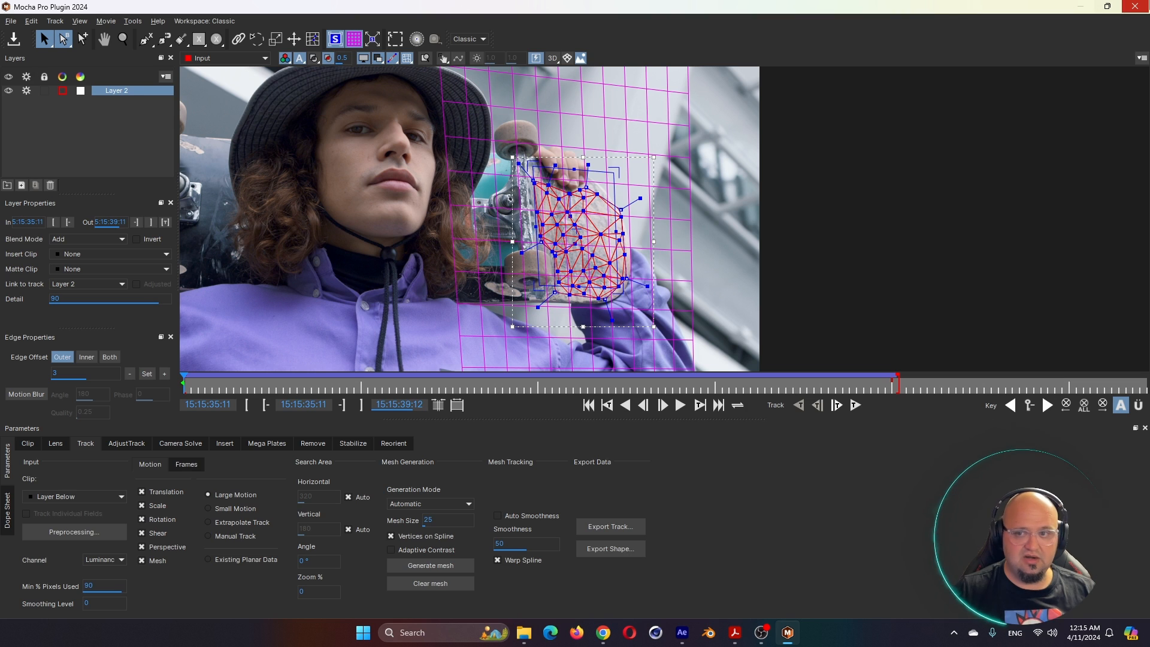
pyautogui.click(1135, 7)
pyautogui.click(561, 302)
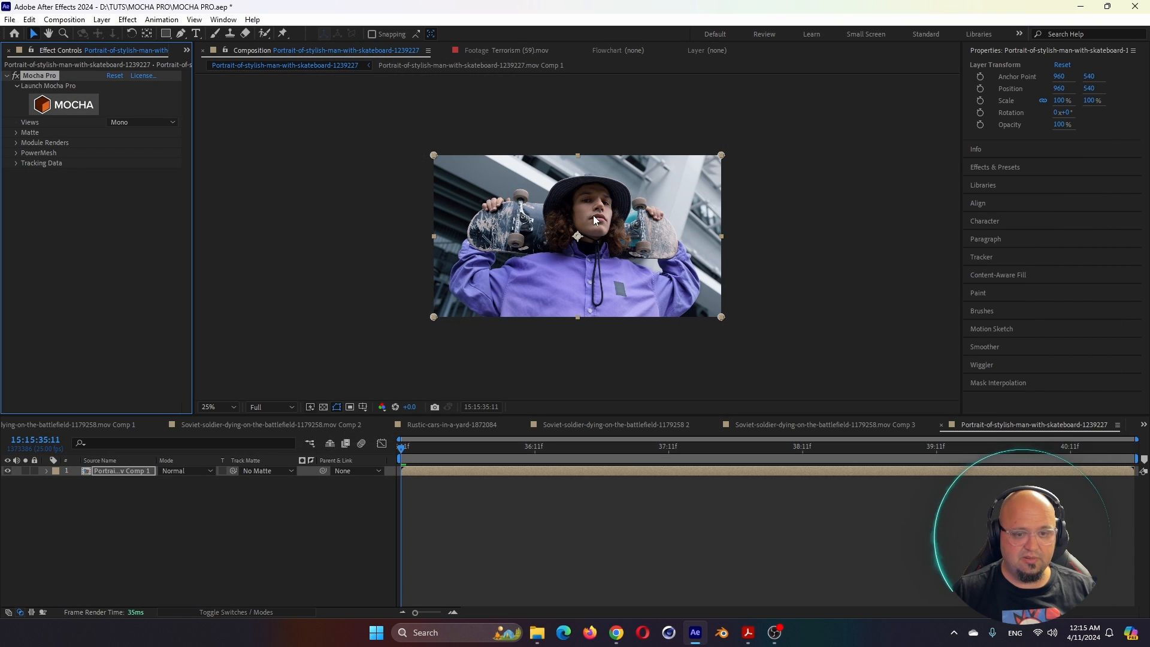
pyautogui.press('.')
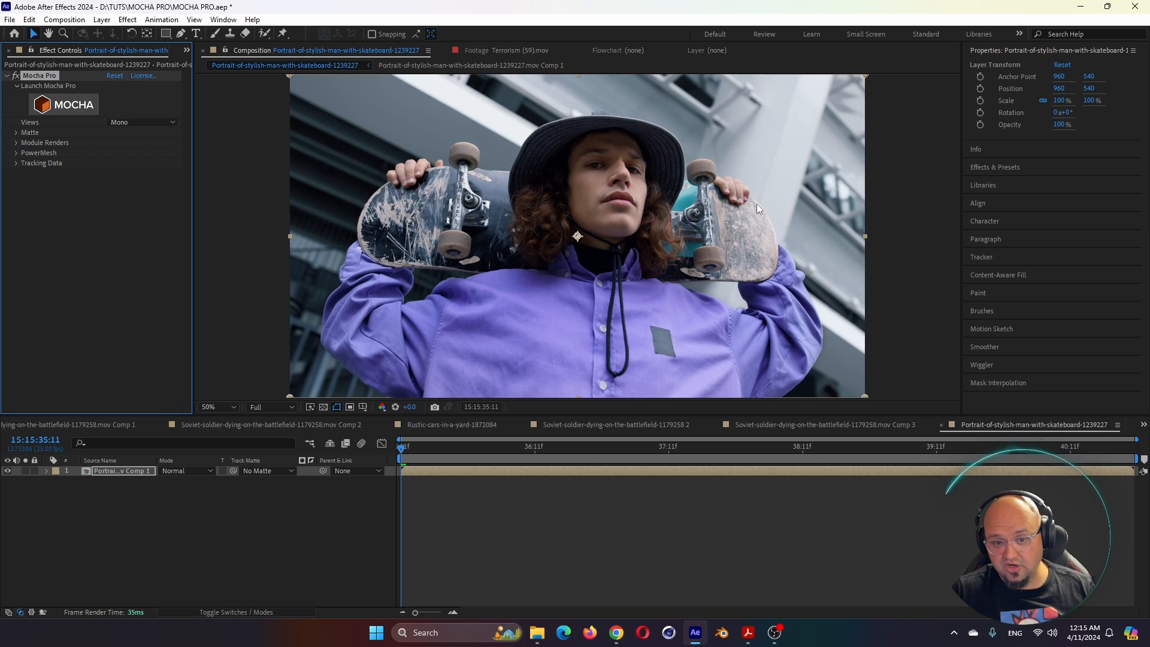
# Add MochaPro_DarkBkg.png from the project to the skateboard composition, above the footage layer.
pyautogui.click(186, 50)
pyautogui.click(208, 59)
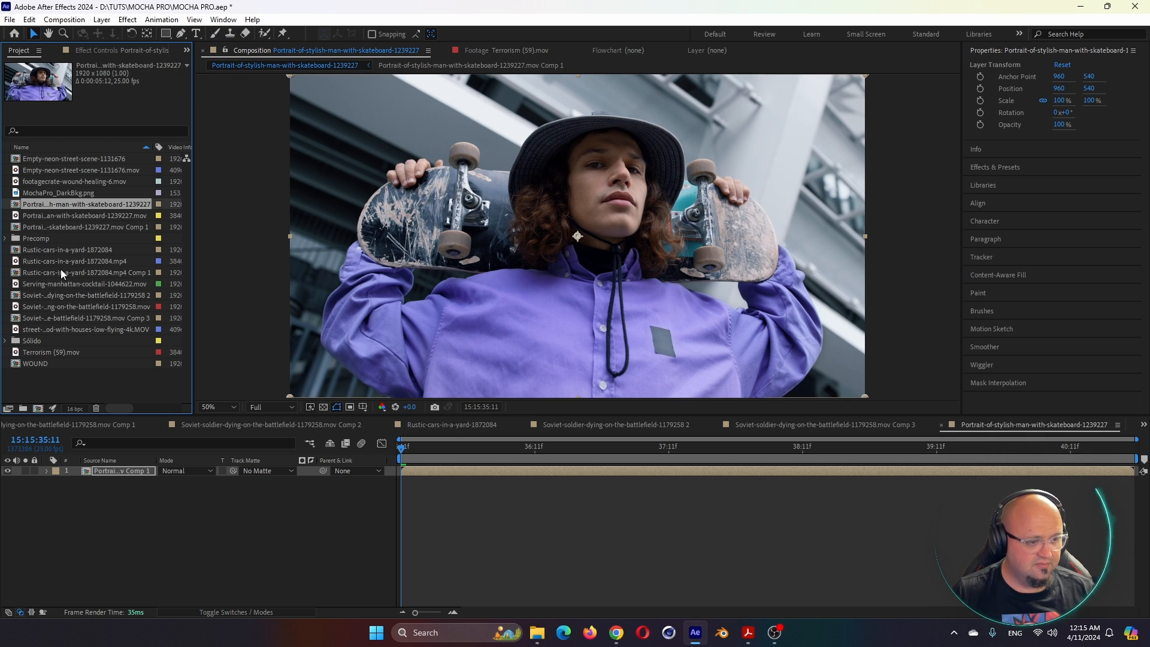
pyautogui.moveTo(58, 192); pyautogui.dragTo(132, 471)
# Create tracking data from the tracked deck in the footage layer's Mocha Pro effect.
pyautogui.click(132, 480)
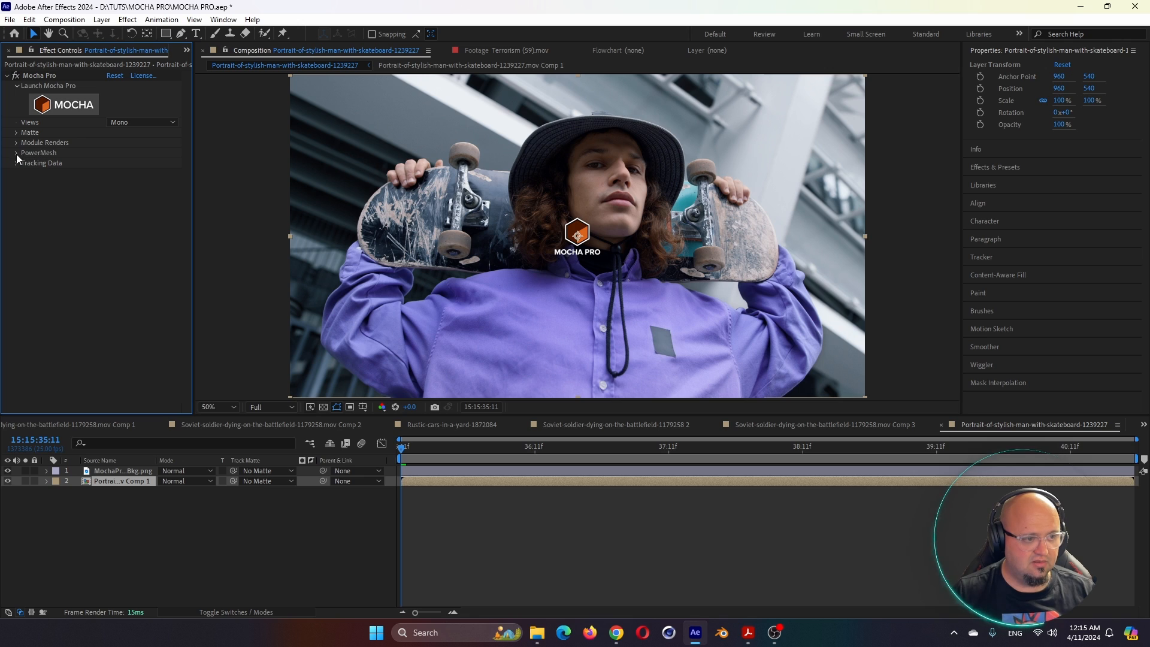
pyautogui.click(16, 143)
pyautogui.click(130, 163)
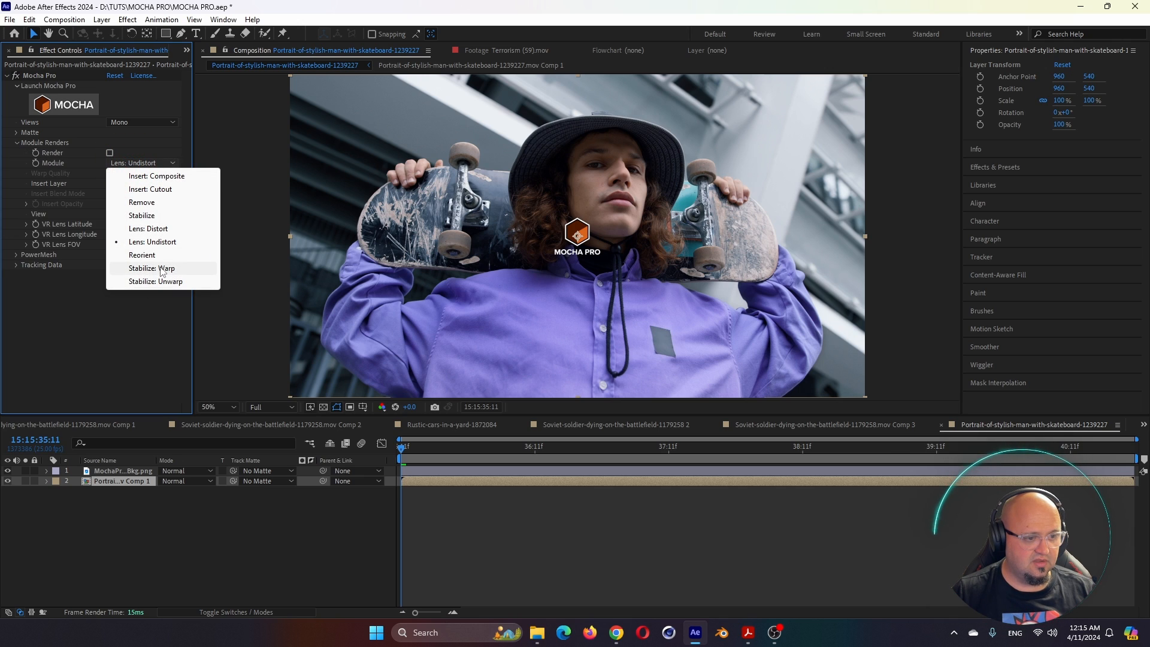
pyautogui.click(16, 142)
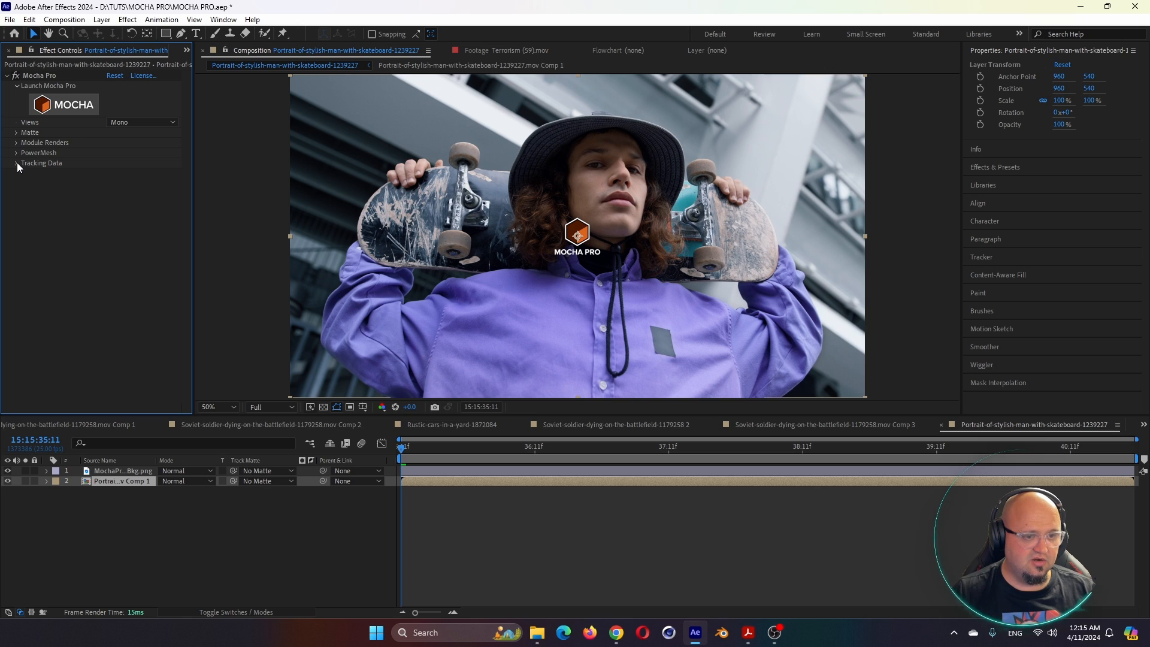
pyautogui.click(15, 163)
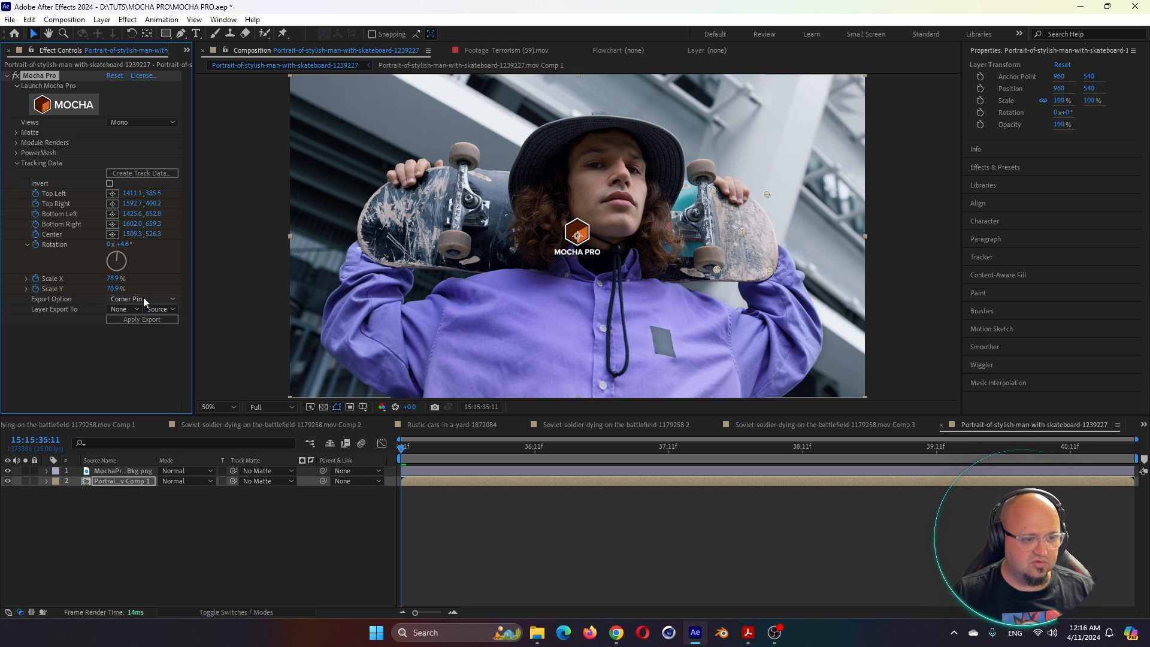
# Try to apply the Corner Pin tracking export directly to the MochaPro_DarkBkg.png layer.
pyautogui.click(76, 303)
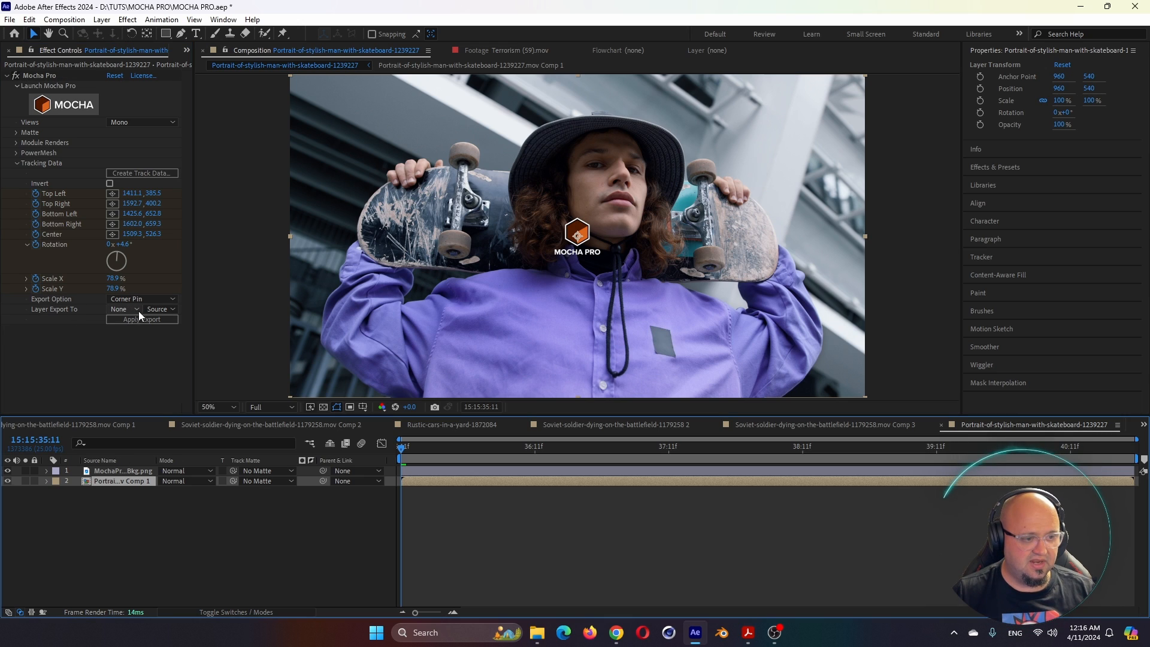
pyautogui.click(121, 309)
pyautogui.click(150, 338)
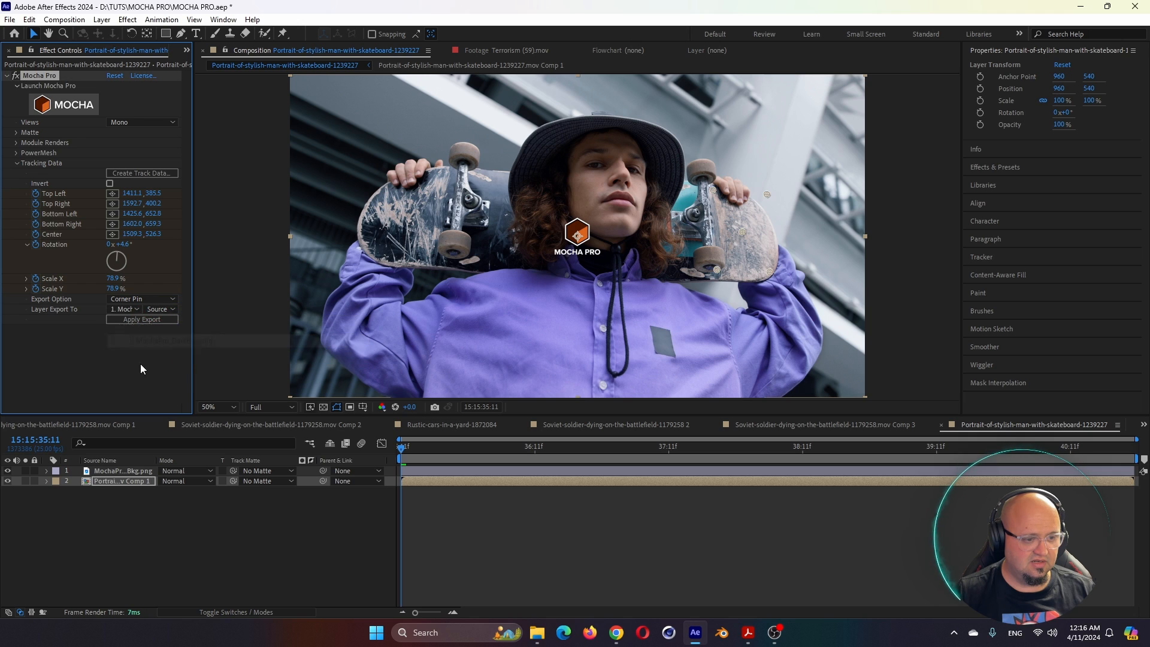
pyautogui.click(138, 321)
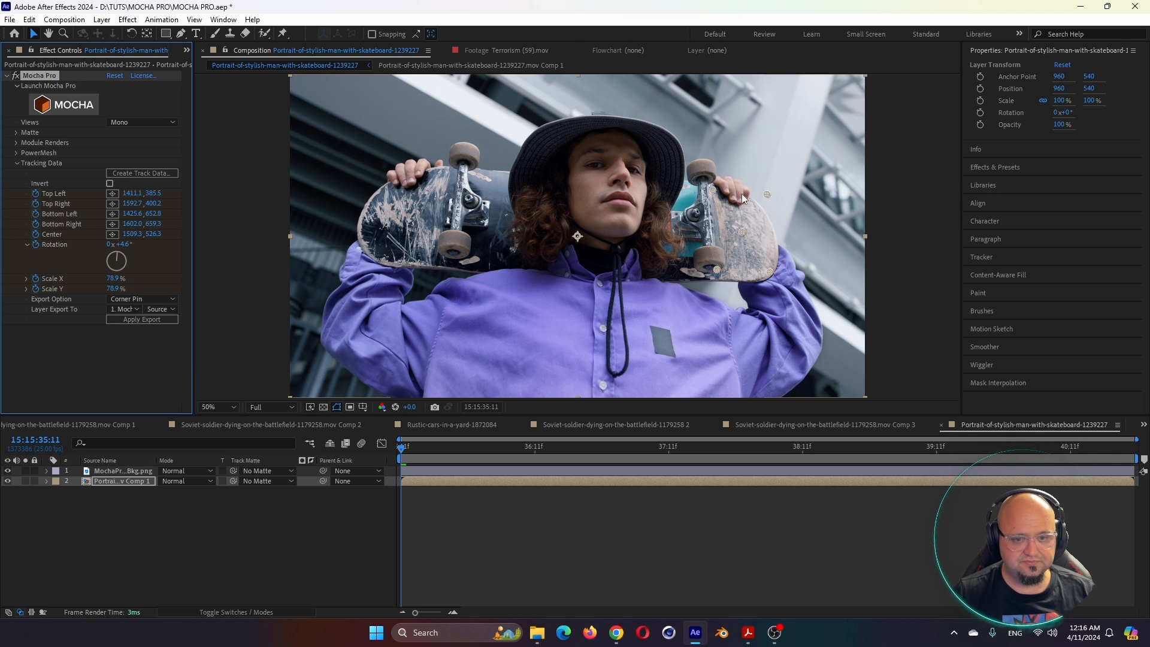
pyautogui.press(',')
pyautogui.moveTo(488, 446); pyautogui.dragTo(339, 462)
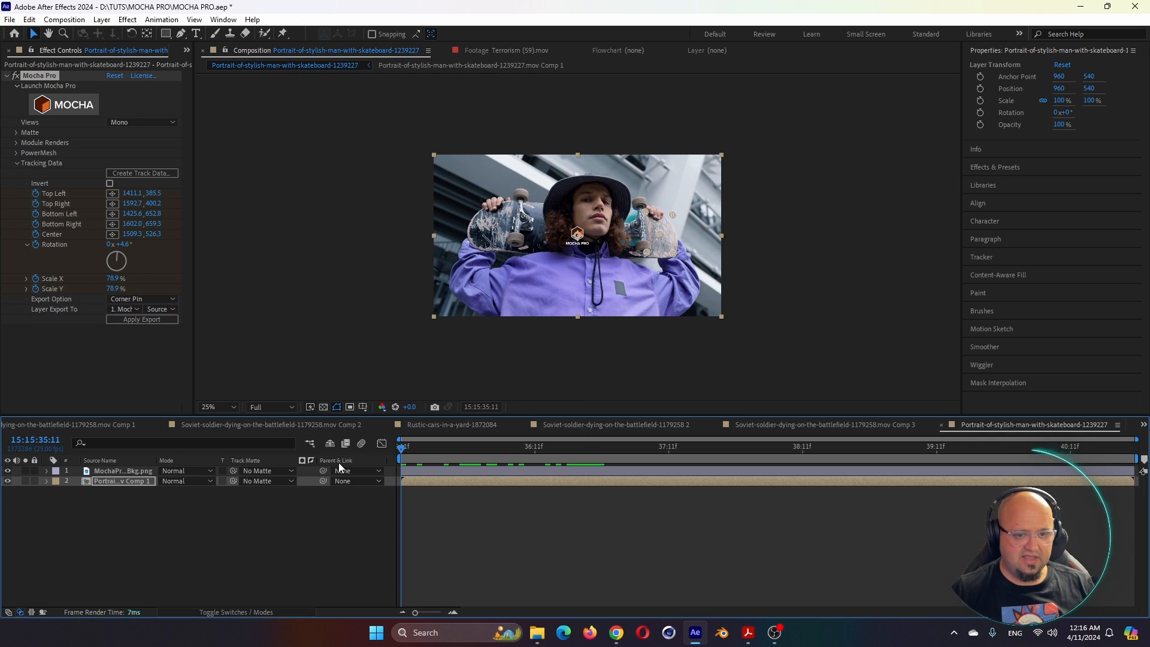
# Pre-compose the MochaPro_DarkBkg.png layer, moving all attributes into the new composition.
pyautogui.click(131, 471)
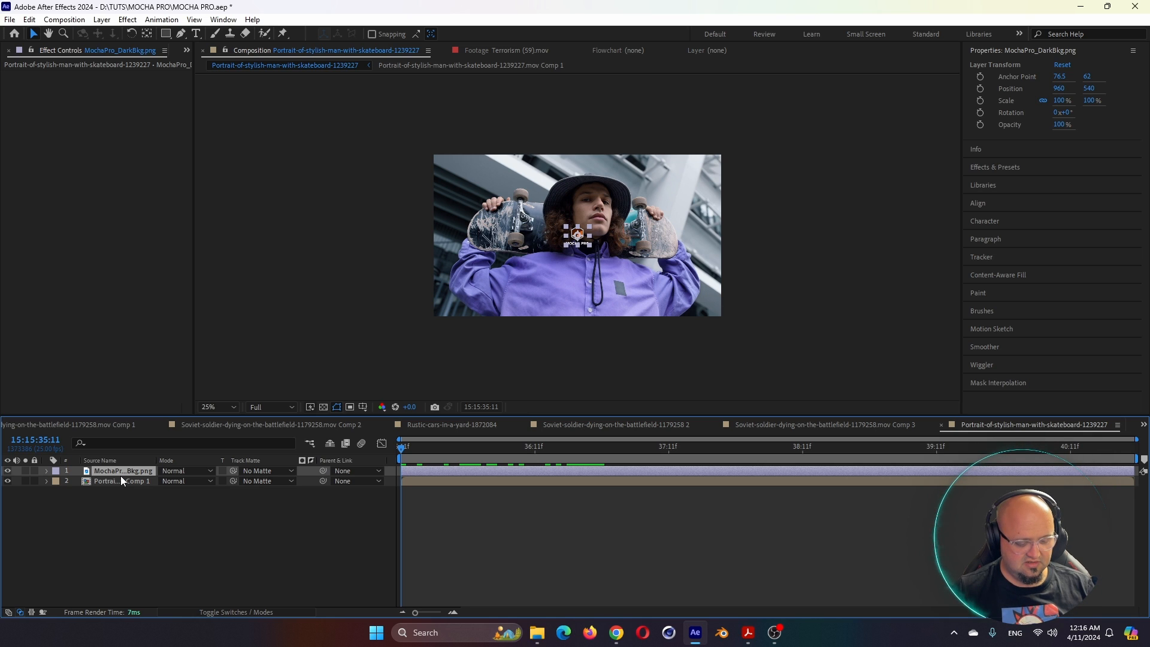
pyautogui.hotkey('ctrl', 'shift', 'c')
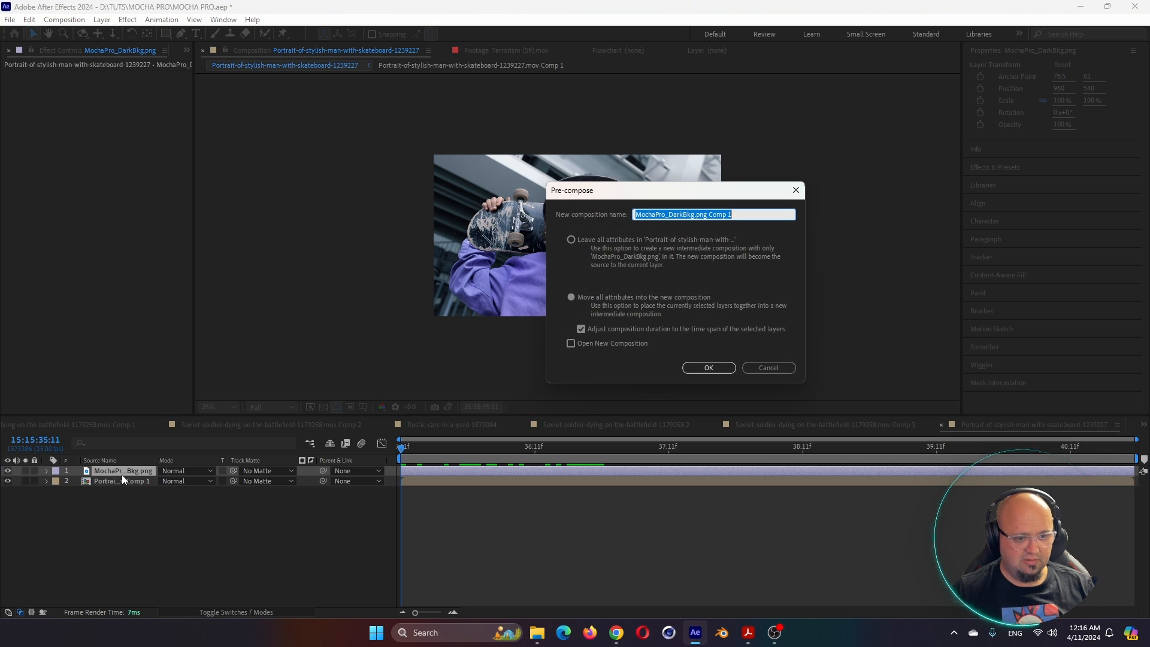
pyautogui.click(707, 367)
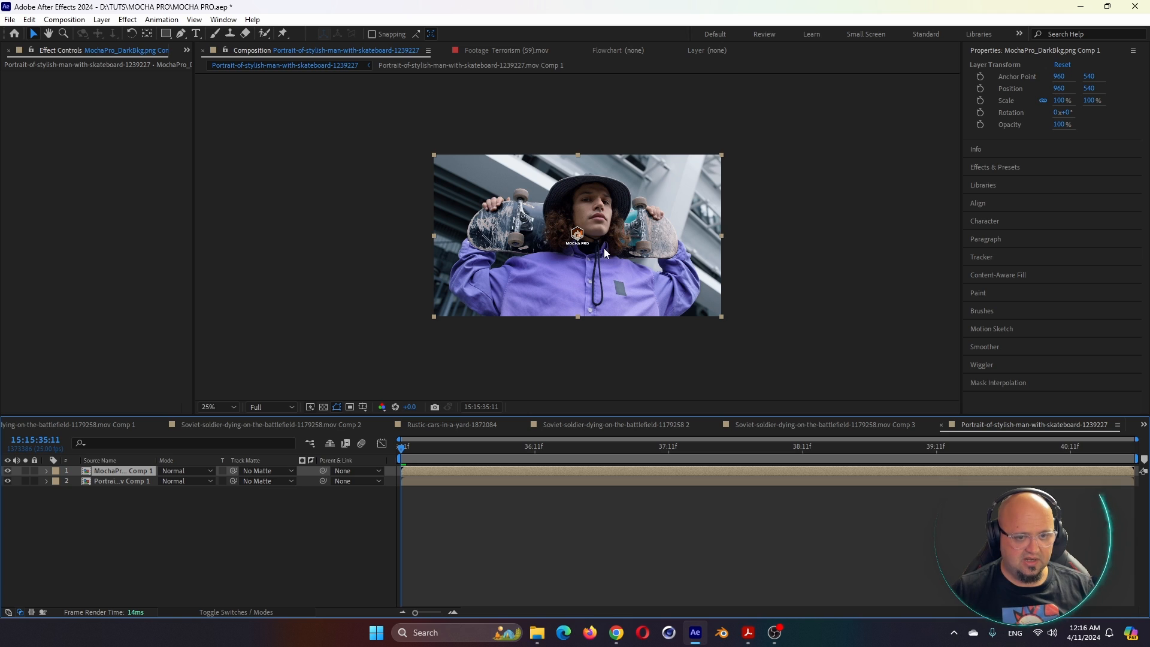
# Export the footage's Corner Pin tracking data to the pre-composed logo layer, MochaPro_DarkBkg.png Comp 1.
pyautogui.click(128, 481)
pyautogui.click(122, 309)
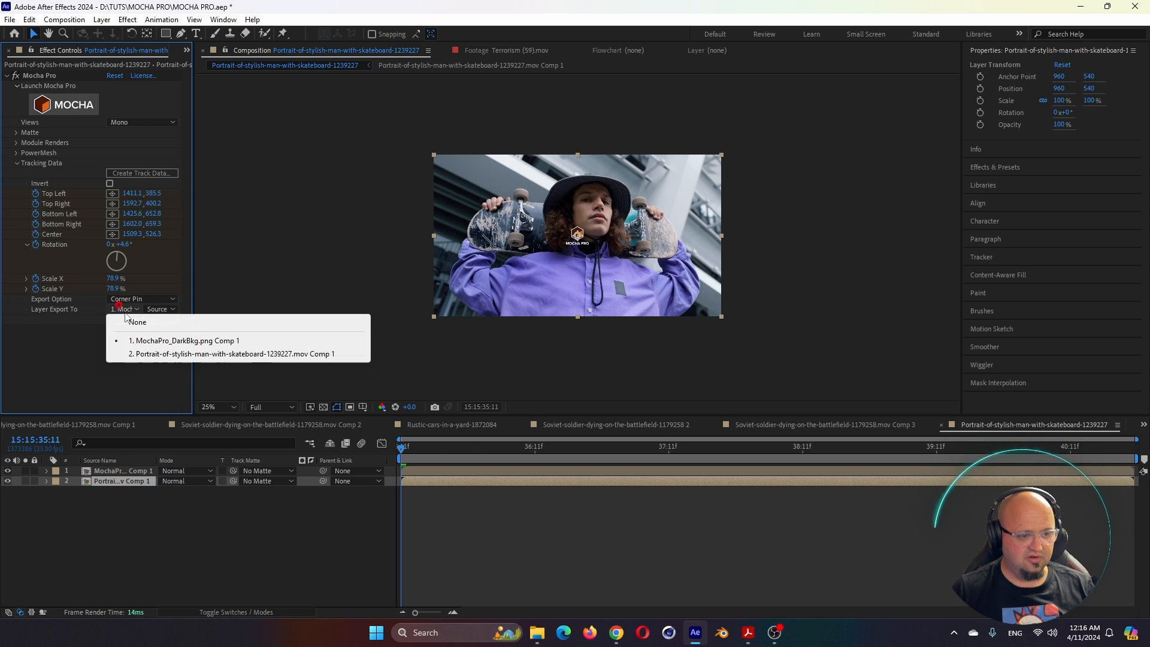
pyautogui.click(158, 341)
pyautogui.click(146, 320)
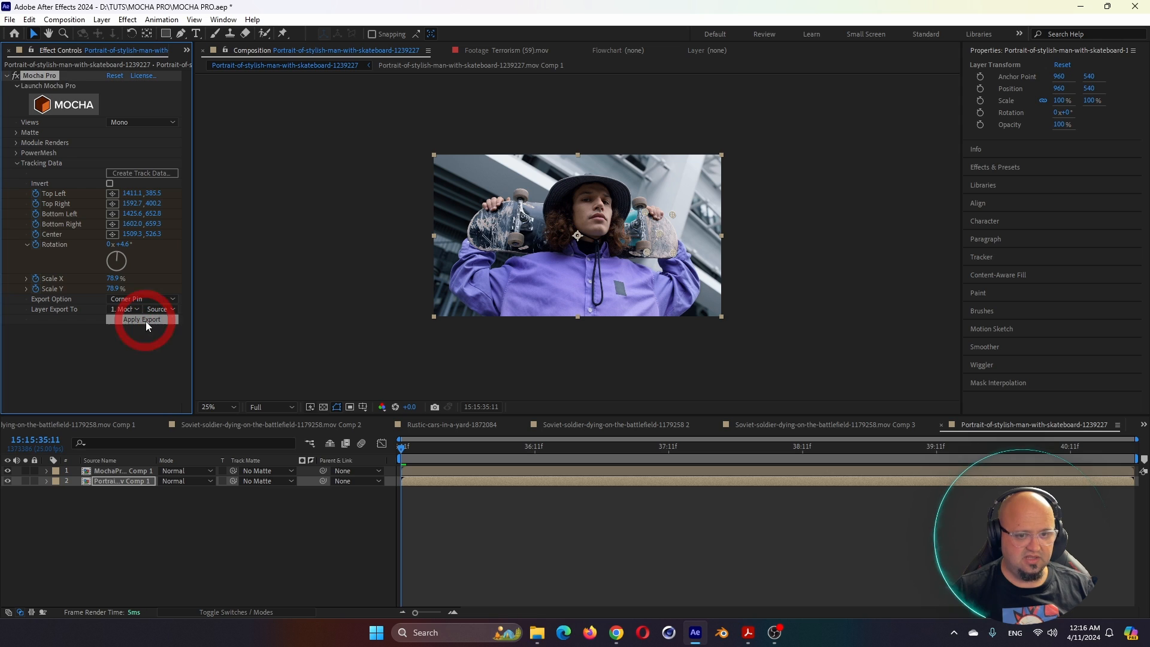
pyautogui.click(724, 499)
pyautogui.scroll(3, 734, 275)
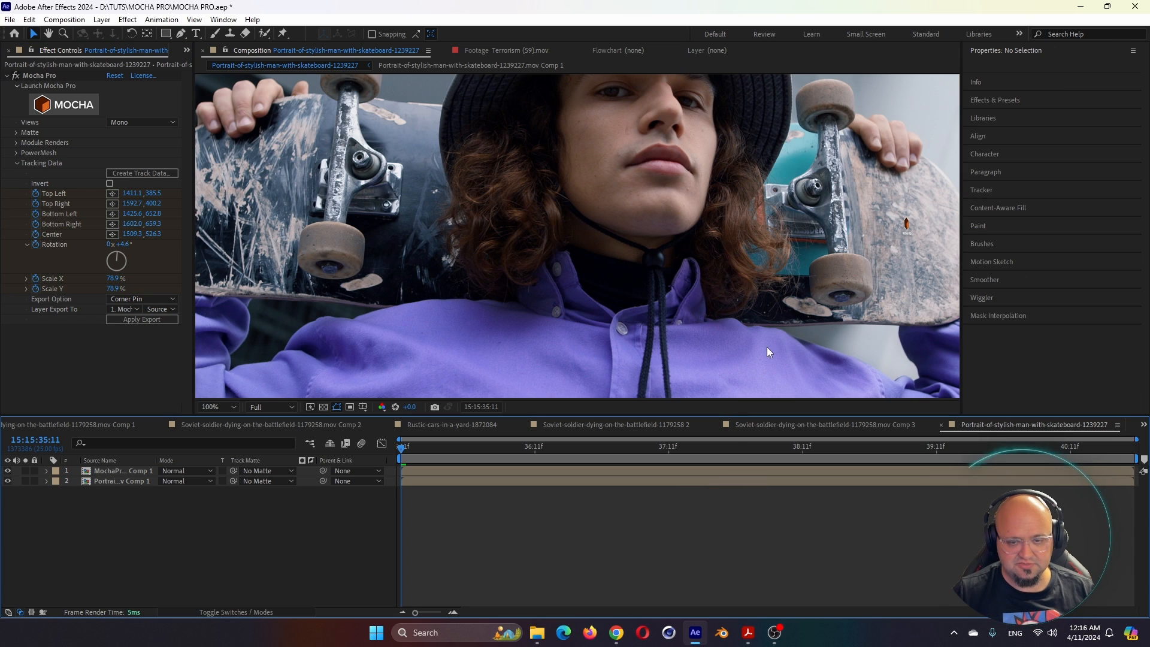
# Scale the logo inside its precomp to about 597% wide and 320% high, and return to the skateboard composition.
pyautogui.doubleClick(429, 471)
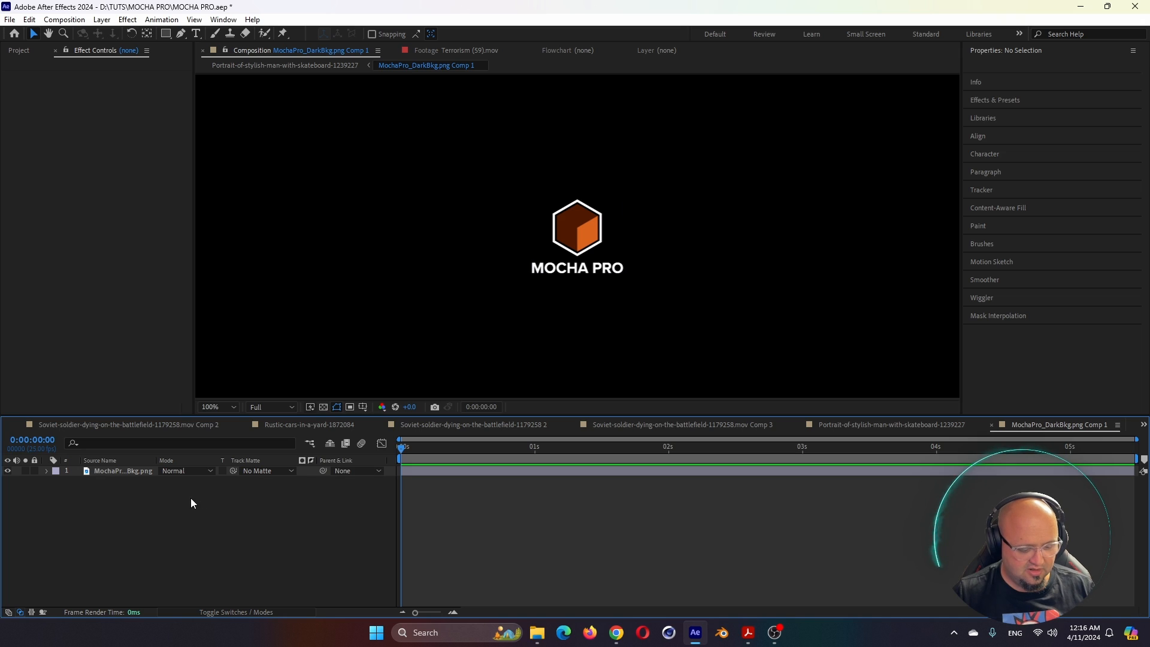
pyautogui.press('s')
pyautogui.moveTo(178, 481); pyautogui.dragTo(269, 486)
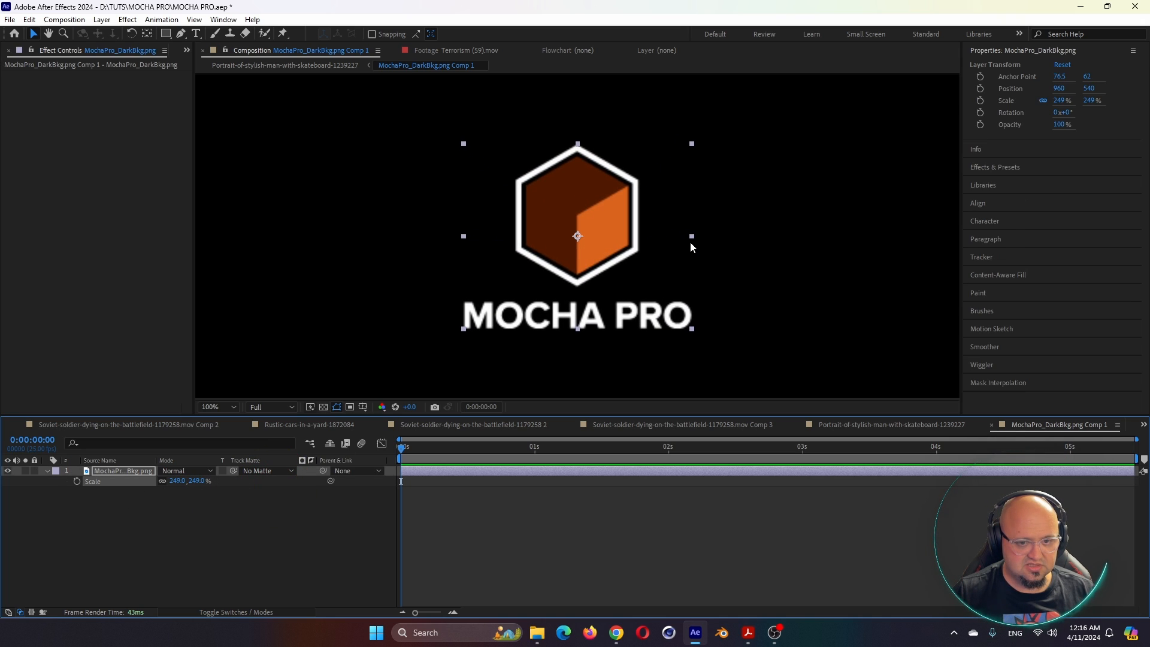
pyautogui.moveTo(690, 243); pyautogui.dragTo(850, 245)
pyautogui.moveTo(578, 144); pyautogui.dragTo(577, 121)
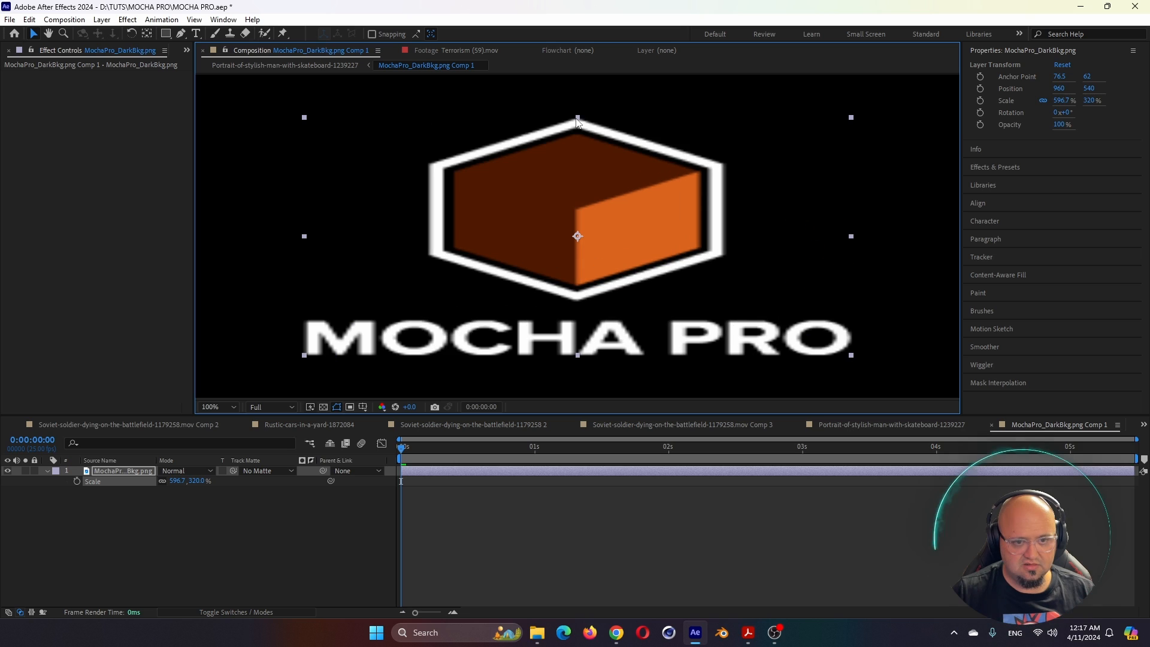
pyautogui.click(285, 65)
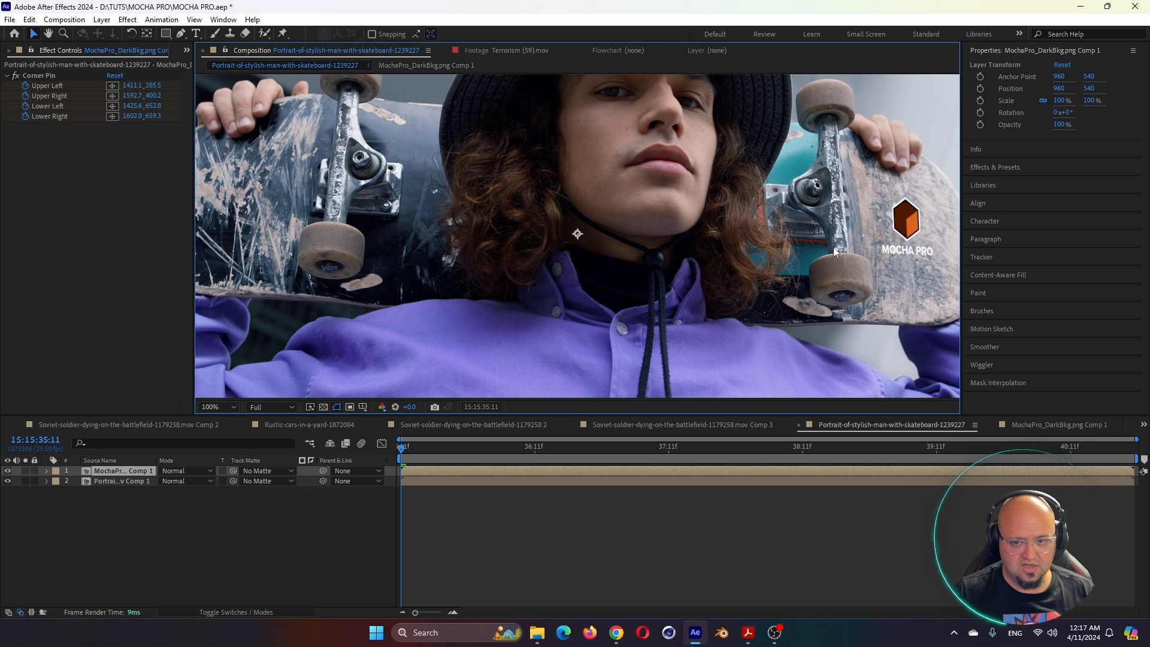
# Set the blend mode of the pre-composed logo layer to Multiply.
pyautogui.press(',')
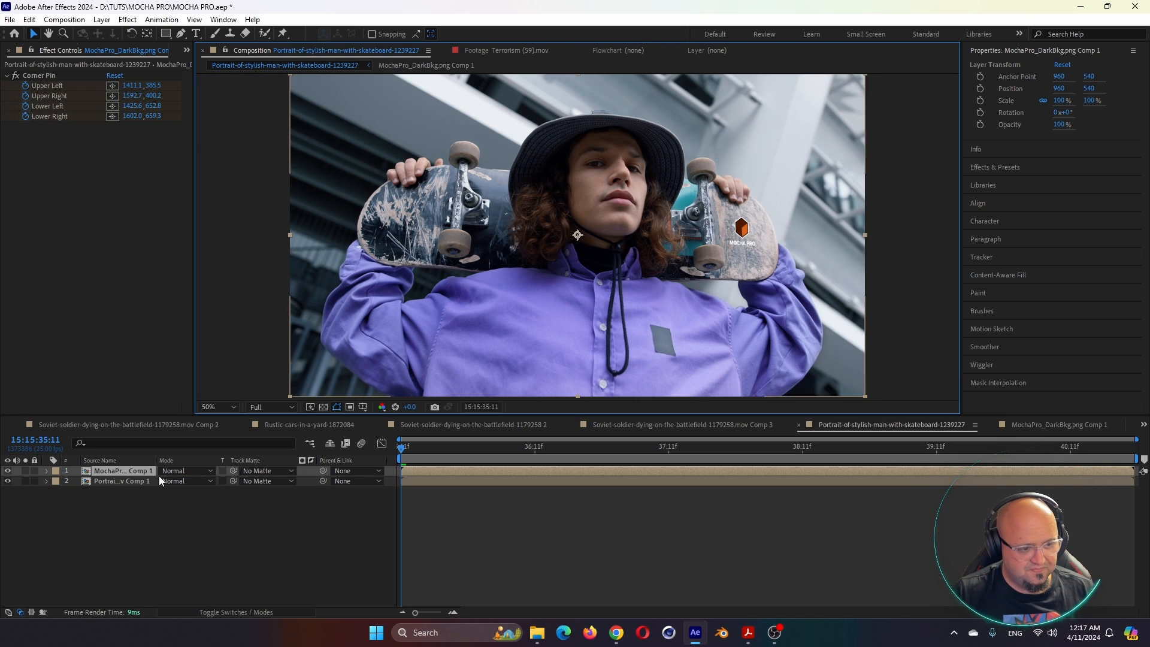
pyautogui.click(180, 470)
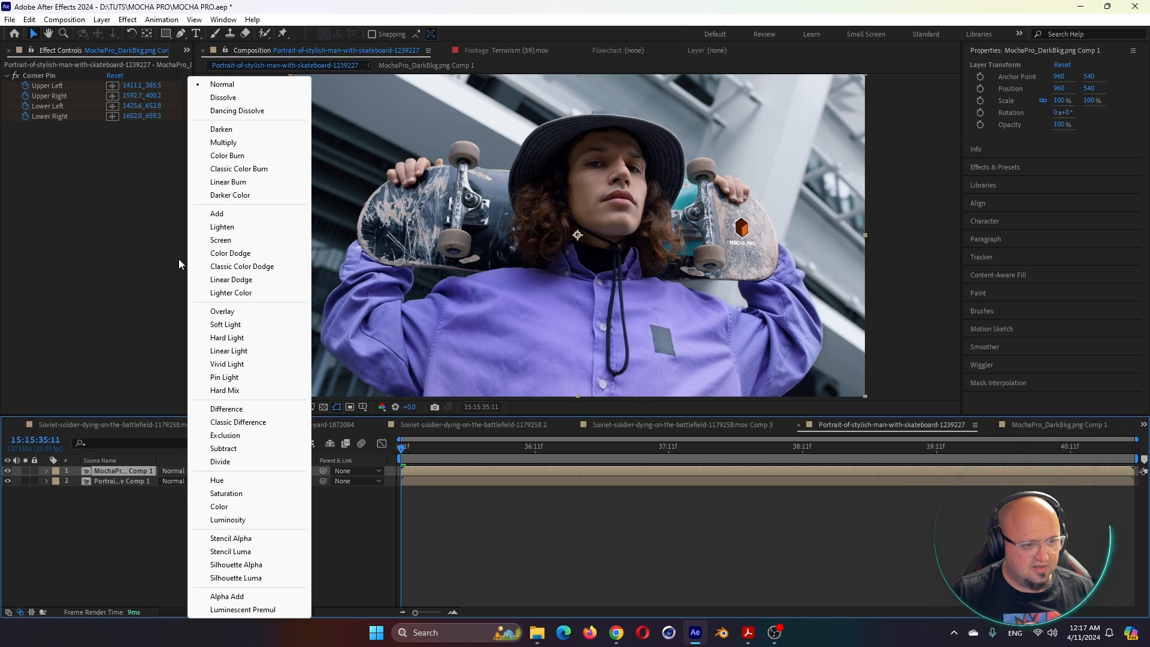
pyautogui.click(223, 142)
pyautogui.press('.')
pyautogui.press(',')
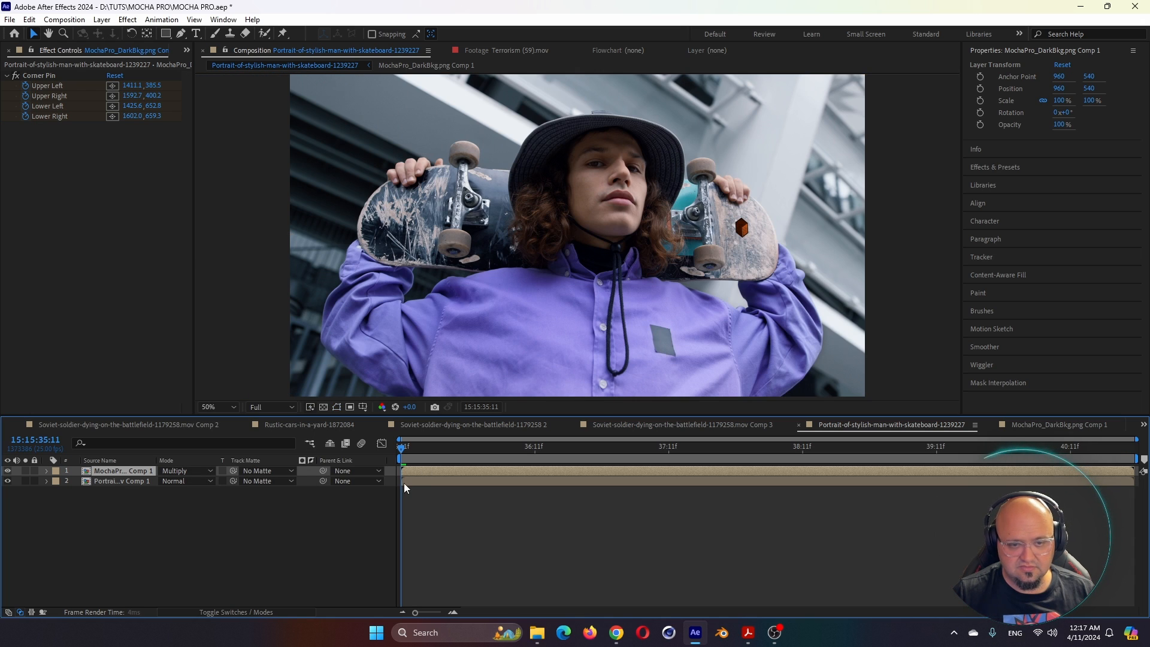
# Play back the tracked logo on the deck and enable motion blur for the logo layer and the composition.
pyautogui.press('space')
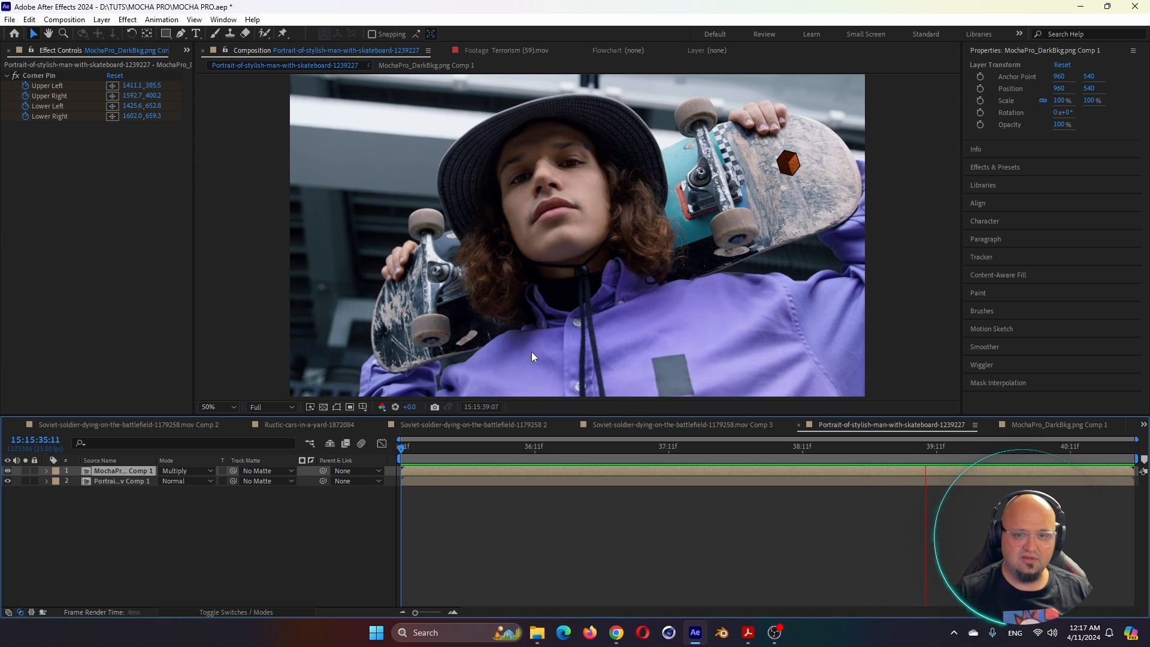
pyautogui.press('space')
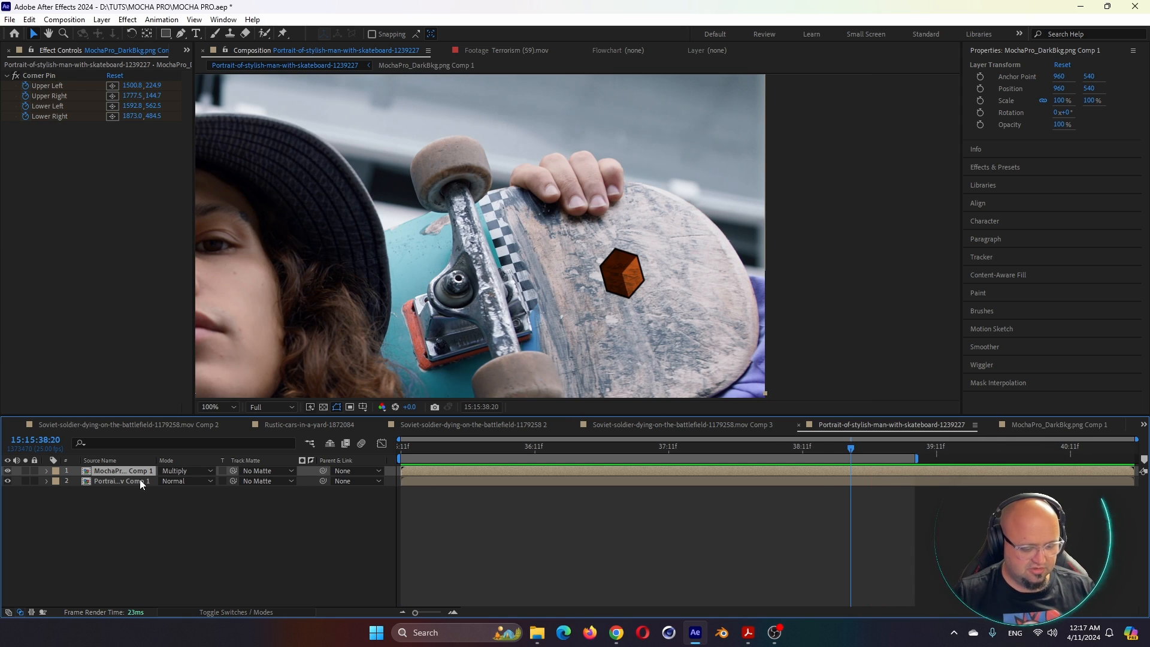
pyautogui.press('F4')
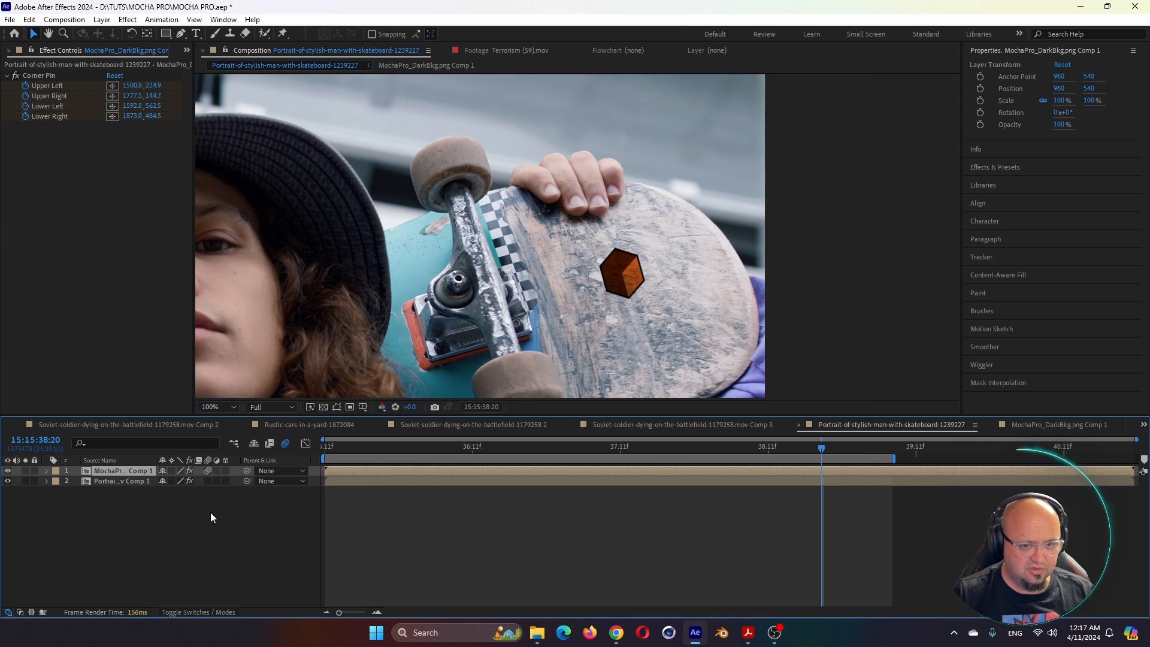
pyautogui.press('space')
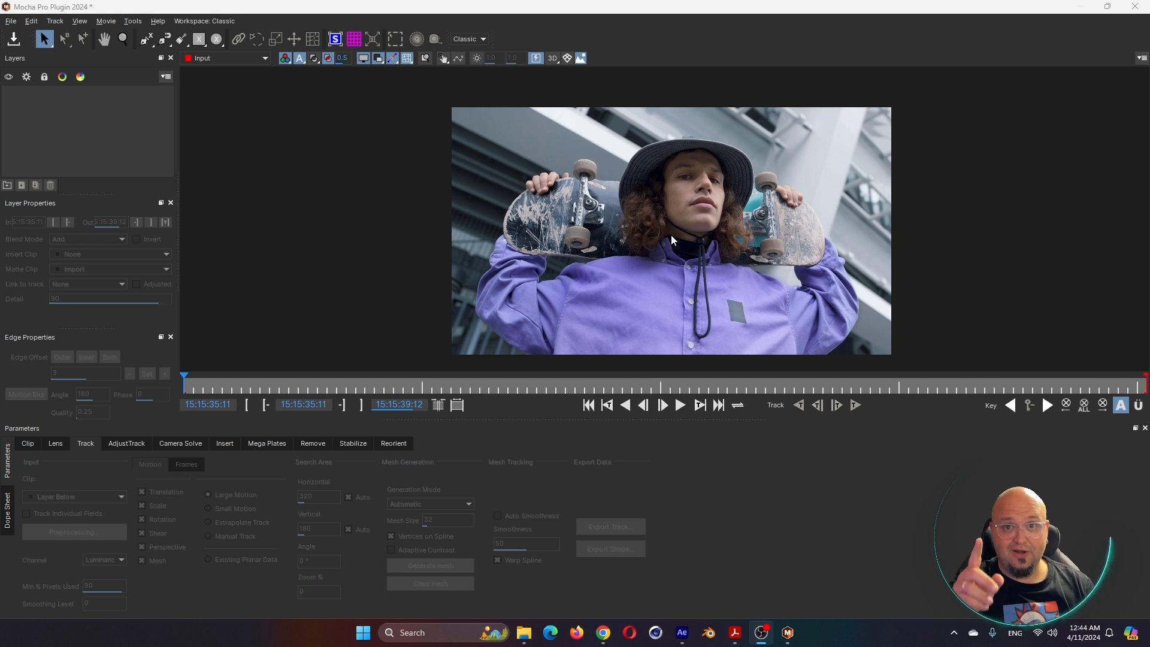
pyautogui.scroll(6, 671, 224)
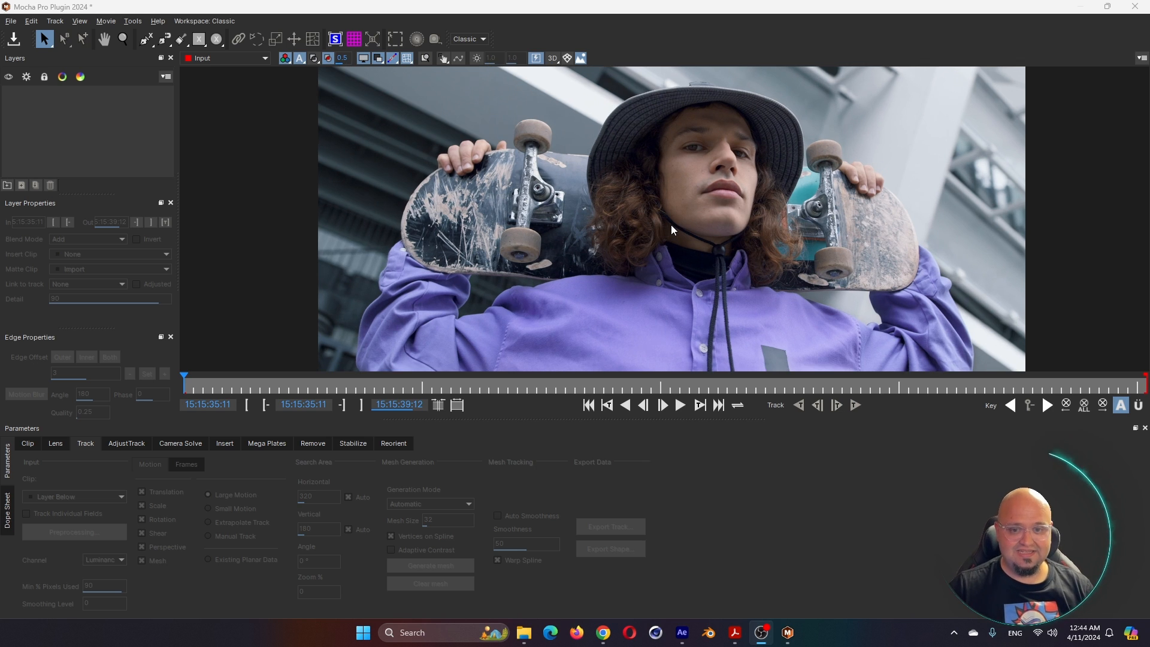
# Draw a closed X-spline around the man's cheek, from below the eye to the jaw and beside the nose and mouth.
pyautogui.scroll(3, 686, 189)
pyautogui.middleClick(684, 180)
pyautogui.moveTo(683, 180); pyautogui.dragTo(609, 228)
pyautogui.scroll(-2, 609, 228)
pyautogui.scroll(4, 610, 229)
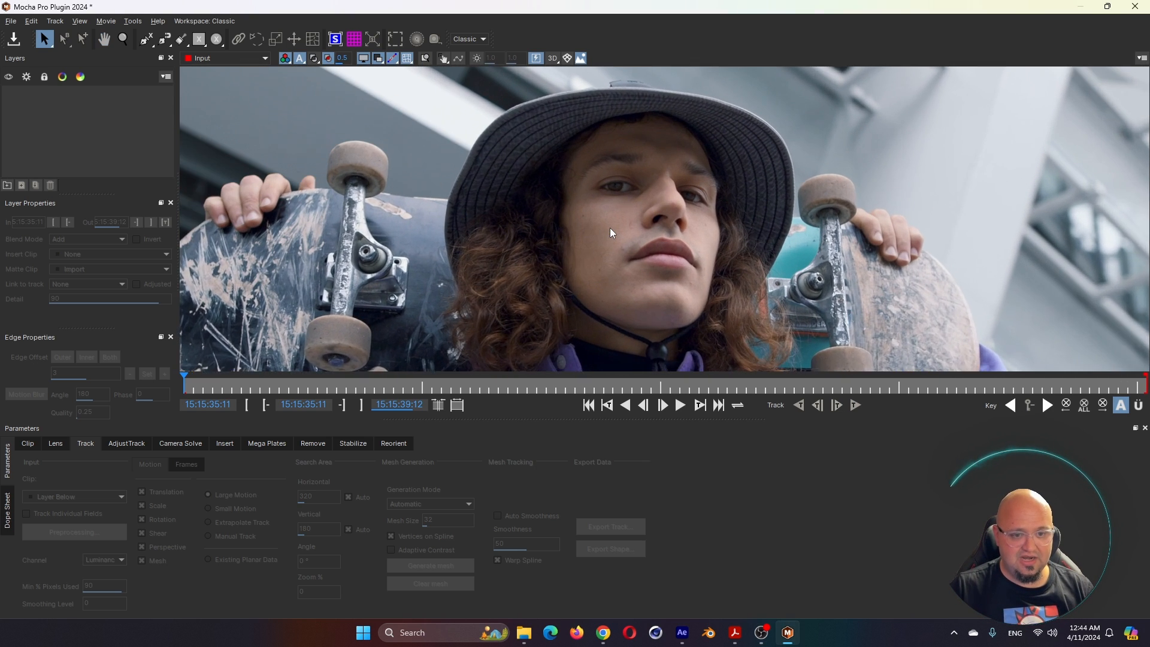
pyautogui.click(153, 39)
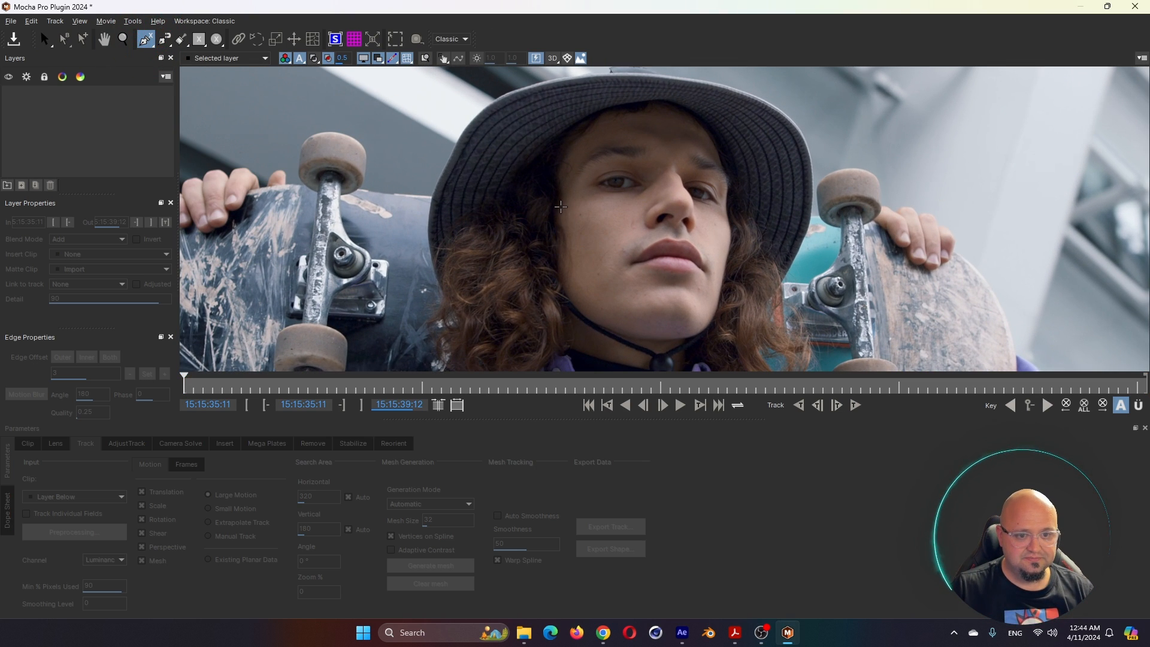
pyautogui.click(562, 208)
pyautogui.click(579, 312)
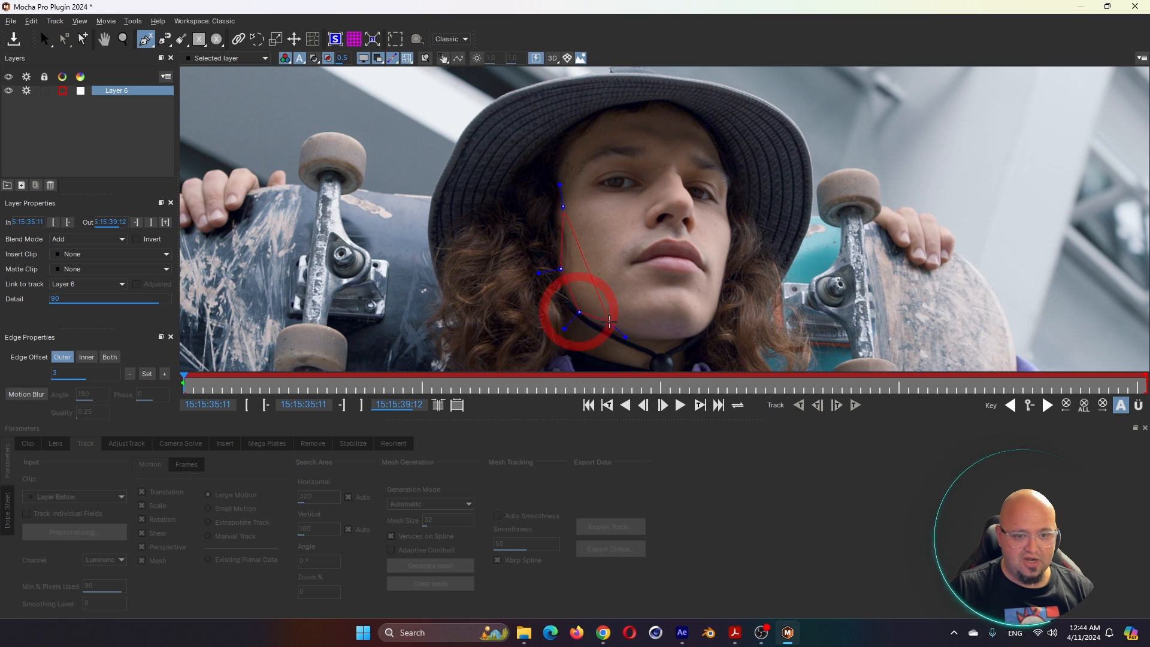
pyautogui.click(644, 309)
pyautogui.click(651, 238)
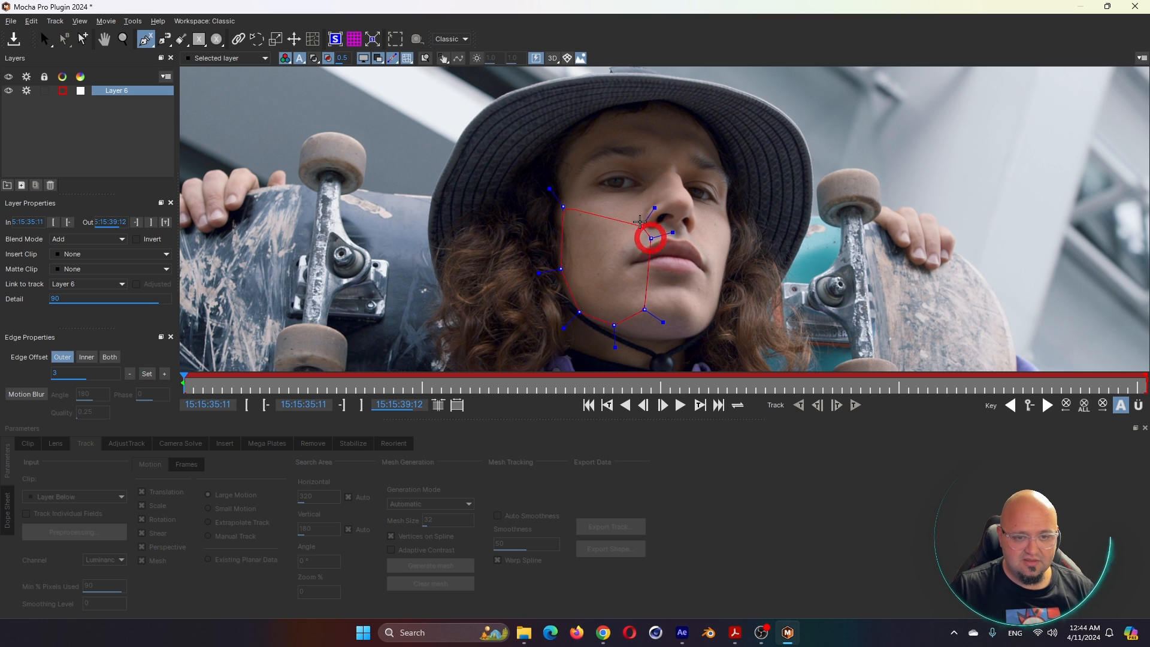
pyautogui.click(586, 192)
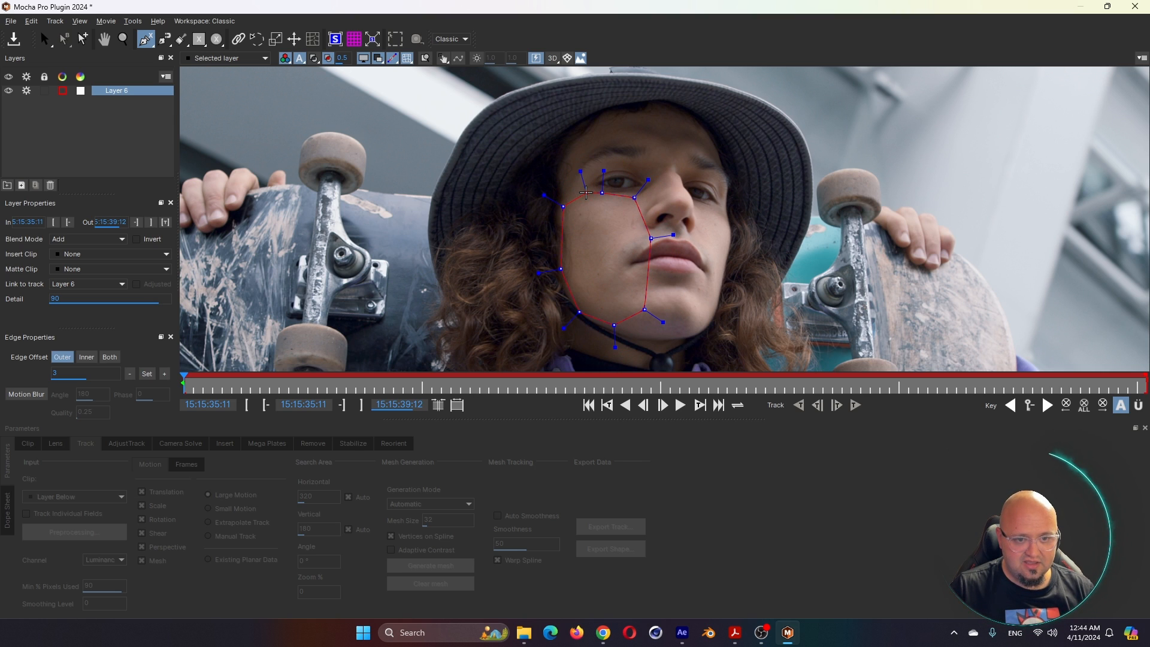
pyautogui.rightClick(585, 192)
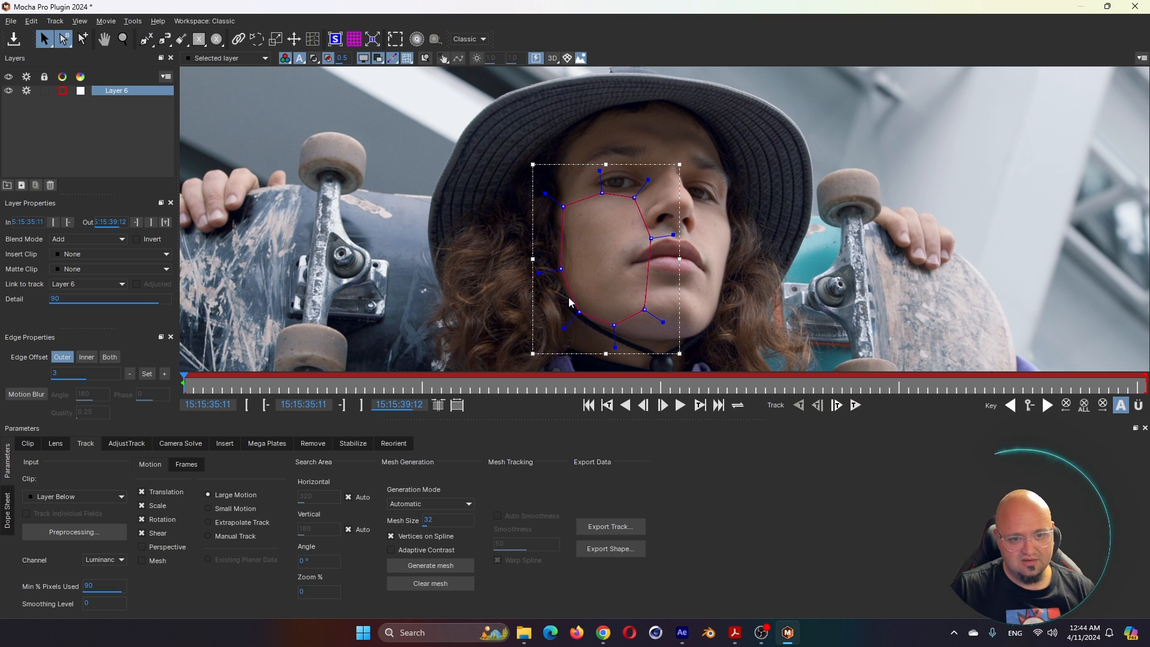
# Enable Mesh tracking, generate a Uniform mesh of size 25 on the cheek, and track it forward through the clip.
pyautogui.click(152, 559)
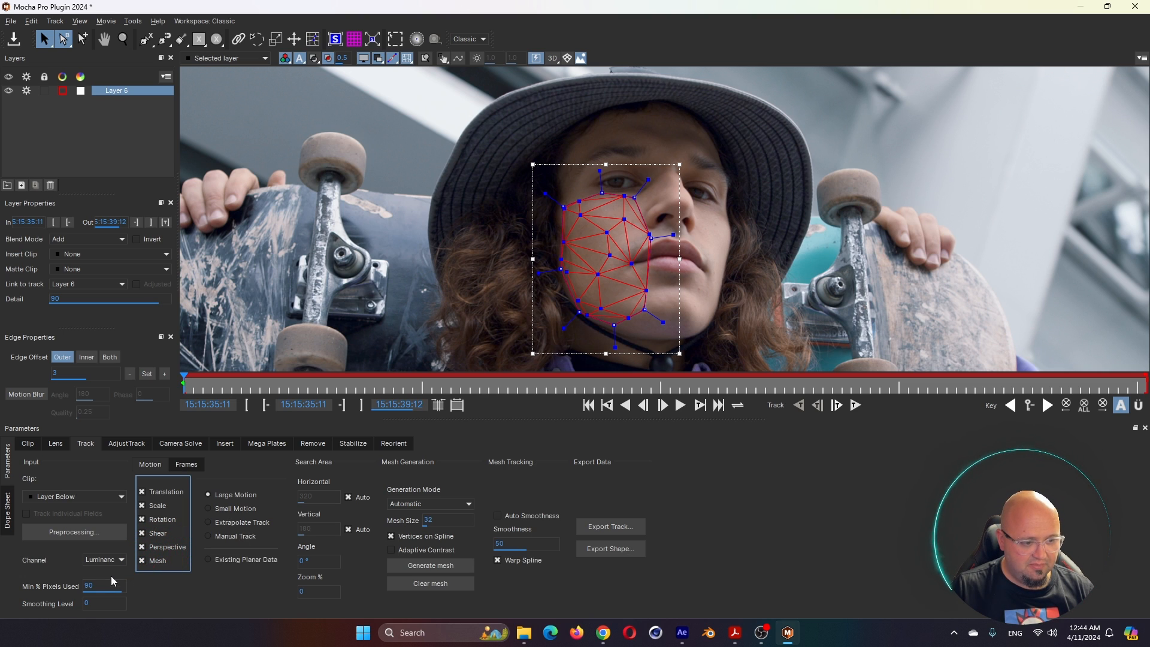
pyautogui.click(419, 504)
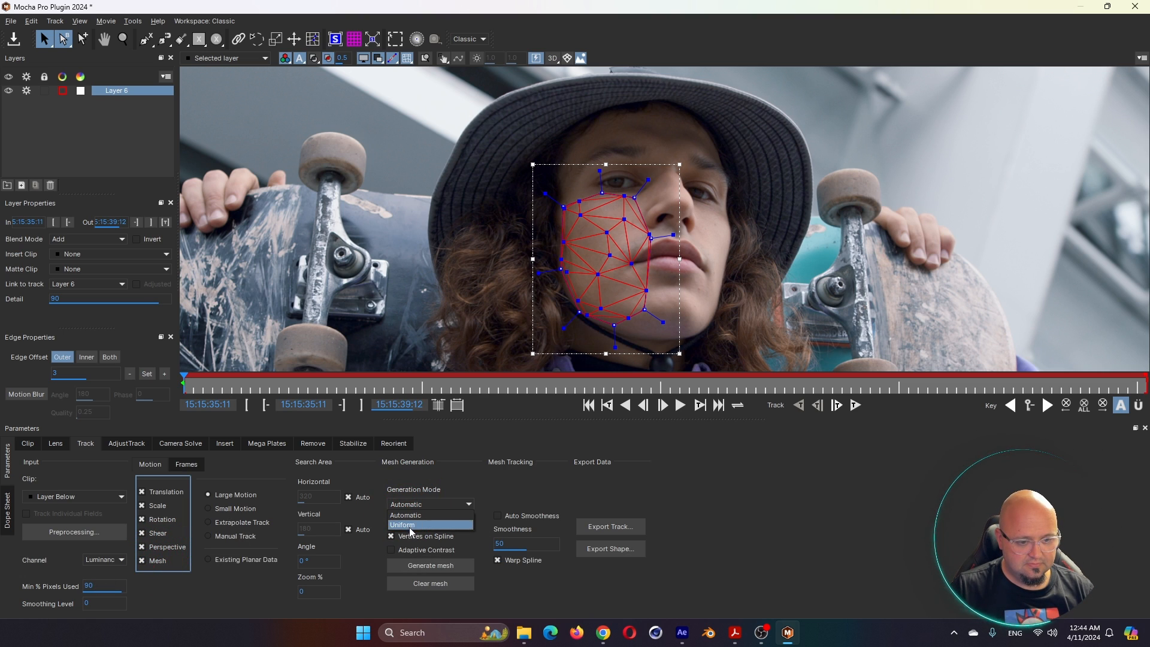
pyautogui.click(411, 528)
pyautogui.doubleClick(431, 520)
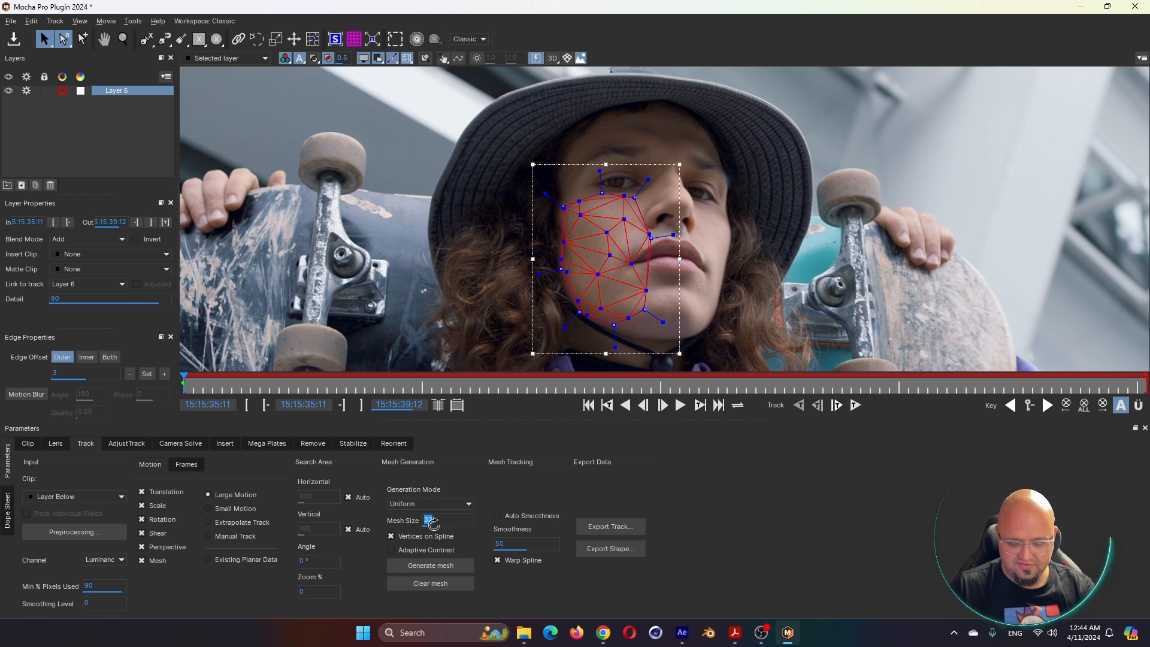
pyautogui.click(449, 566)
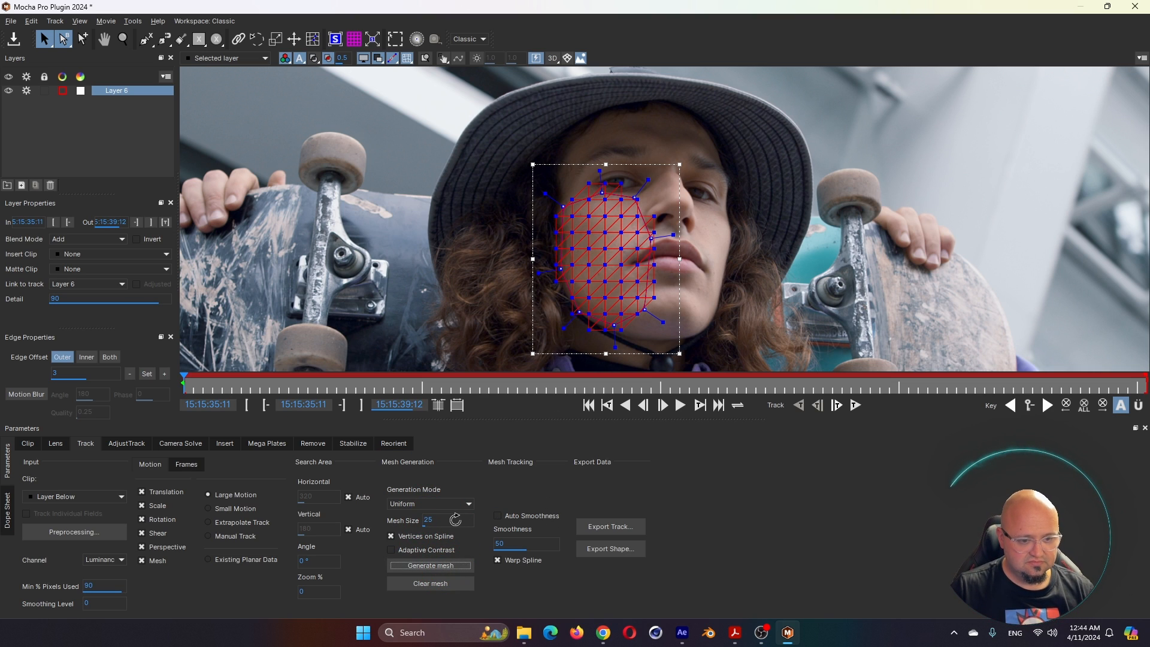
pyautogui.click(855, 405)
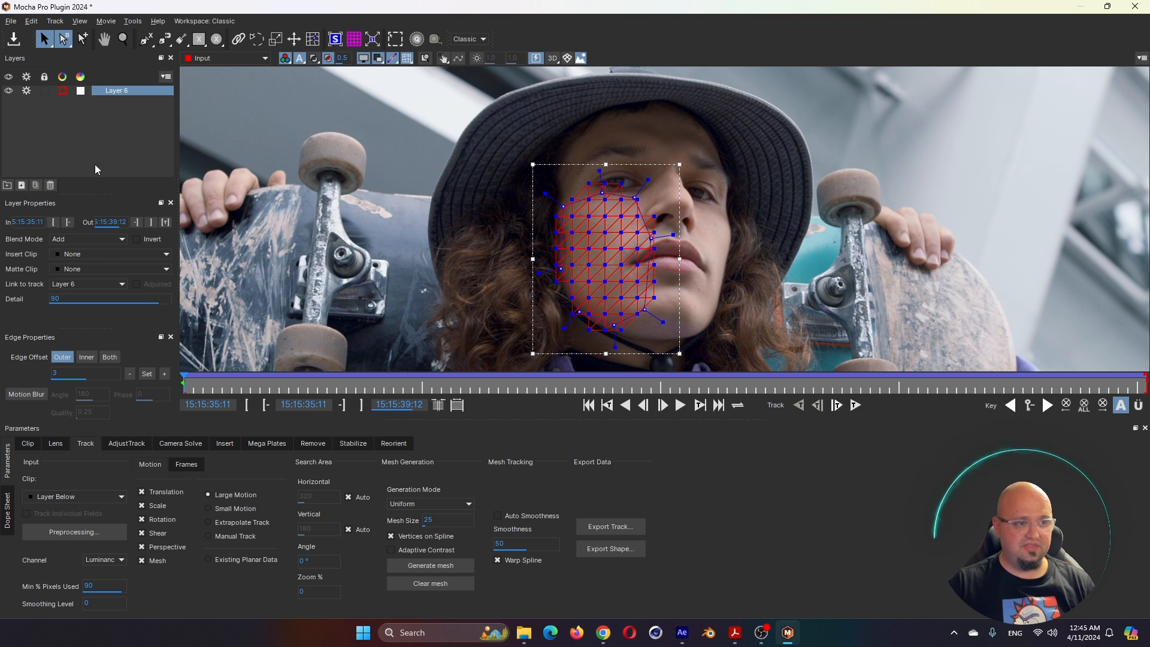
# Import MochaPro_DarkBkg.png as the insert clip of the cheek layer.
pyautogui.click(91, 255)
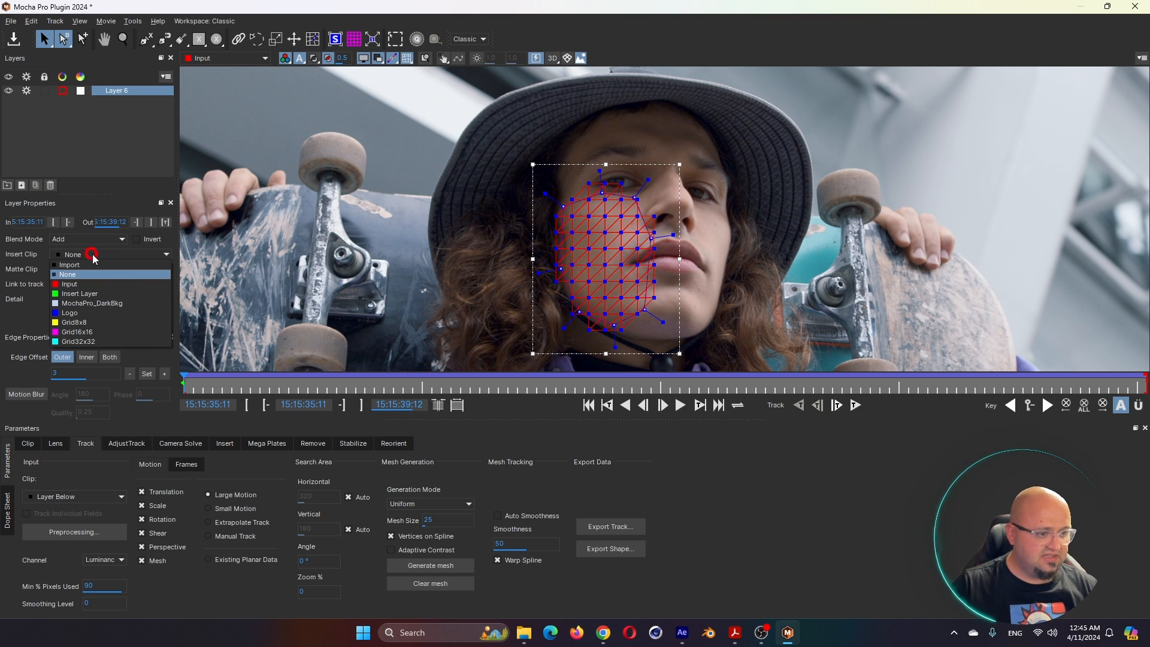
pyautogui.click(95, 264)
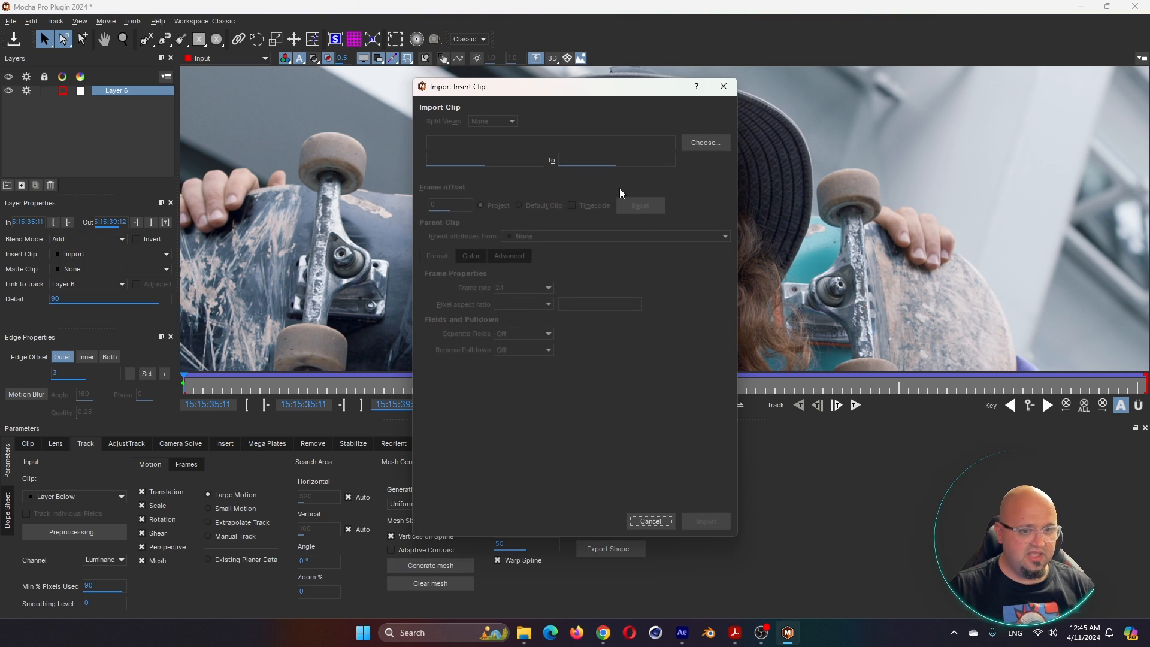
pyautogui.click(706, 146)
pyautogui.doubleClick(670, 360)
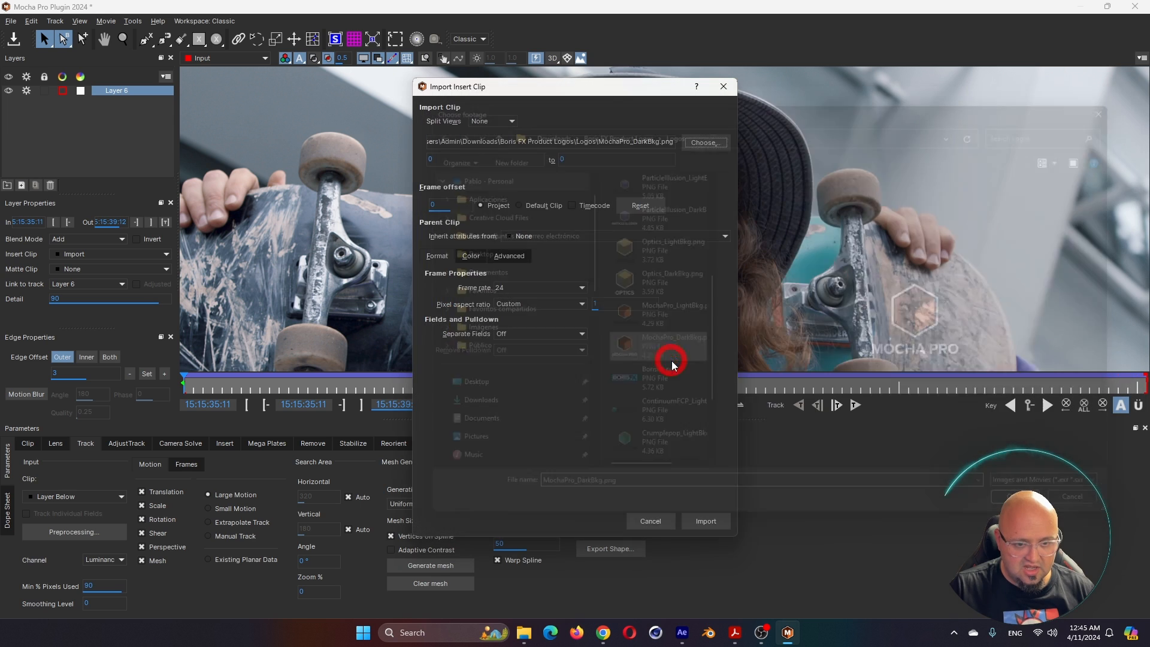
pyautogui.click(705, 521)
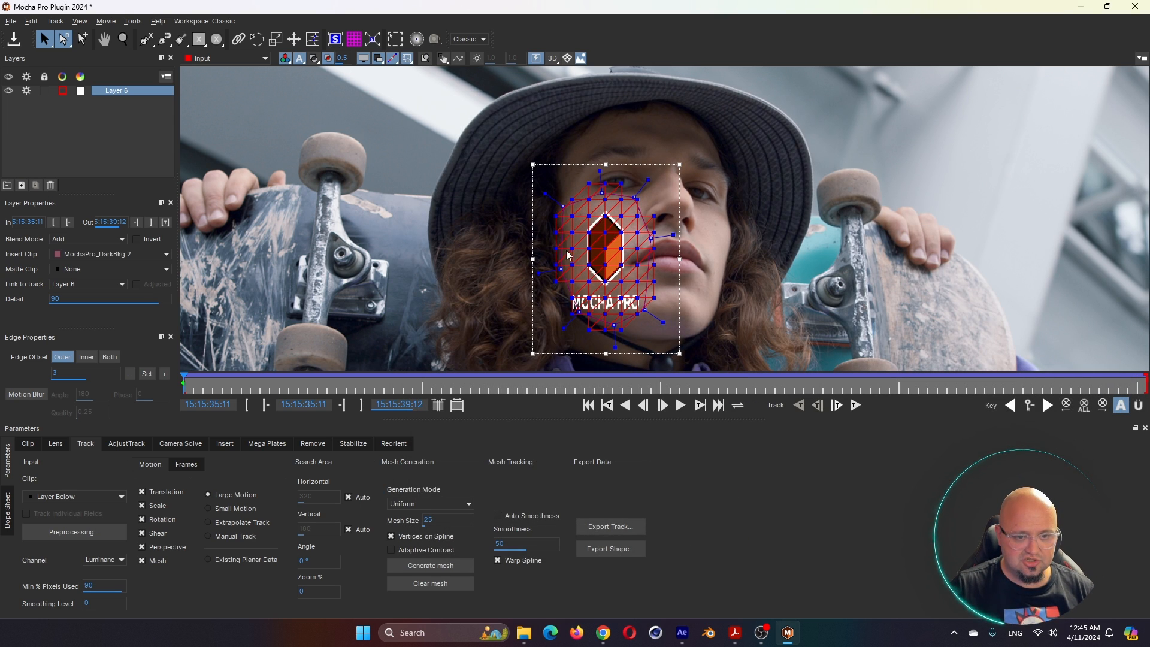
# Fit the inserted logo's surface to the cheek and turn on PowerMesh Warp and a Level 2 Grid Warp for it.
pyautogui.click(231, 446)
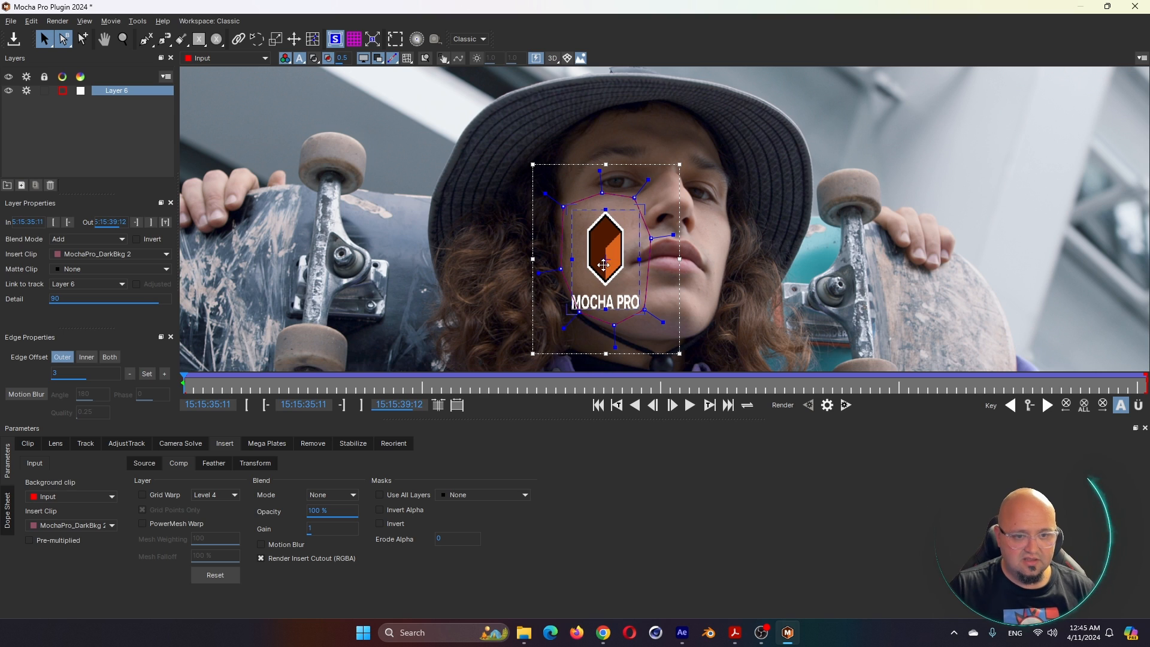
pyautogui.moveTo(602, 264); pyautogui.dragTo(600, 253)
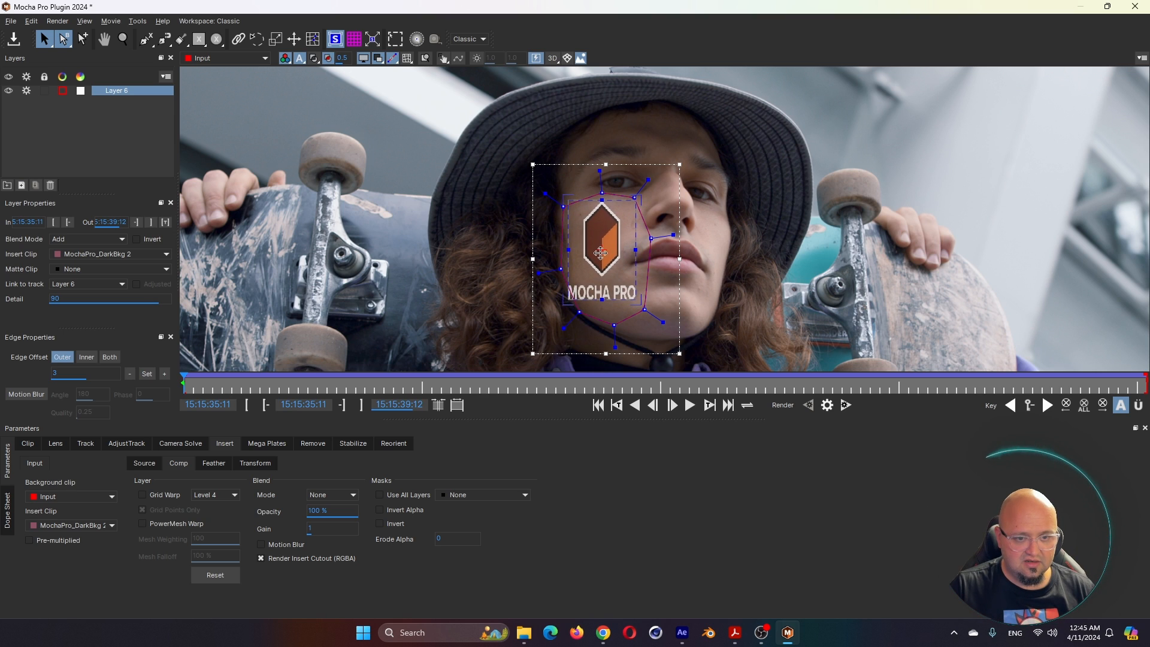
pyautogui.moveTo(635, 299); pyautogui.dragTo(569, 289)
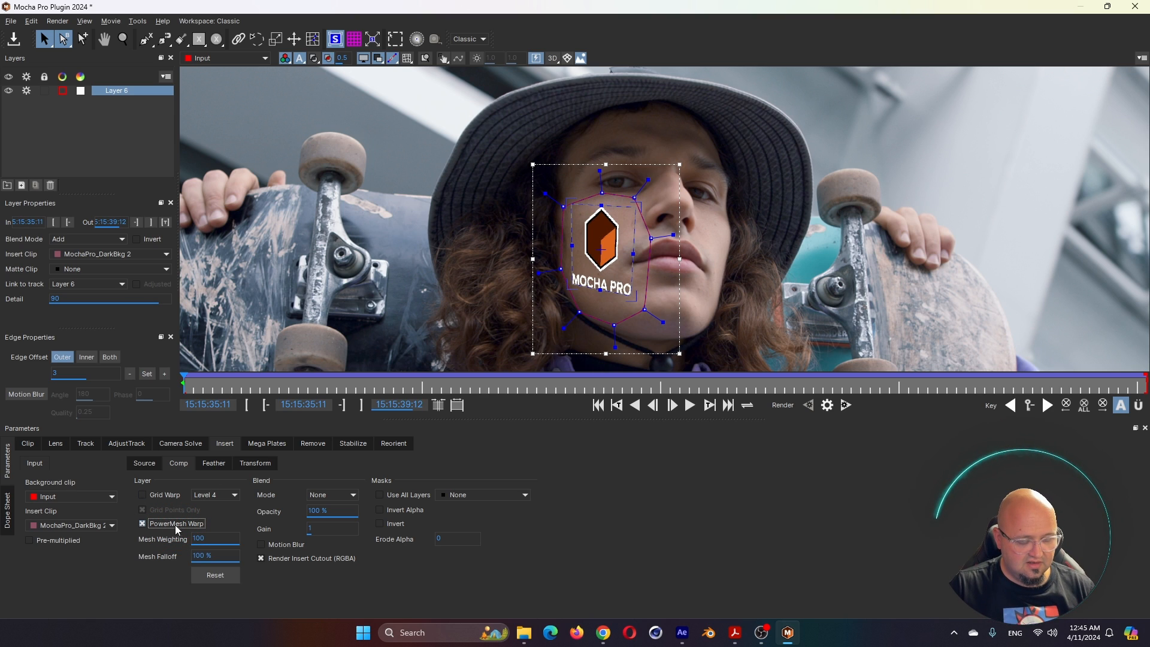
pyautogui.click(163, 493)
pyautogui.click(214, 496)
pyautogui.click(218, 516)
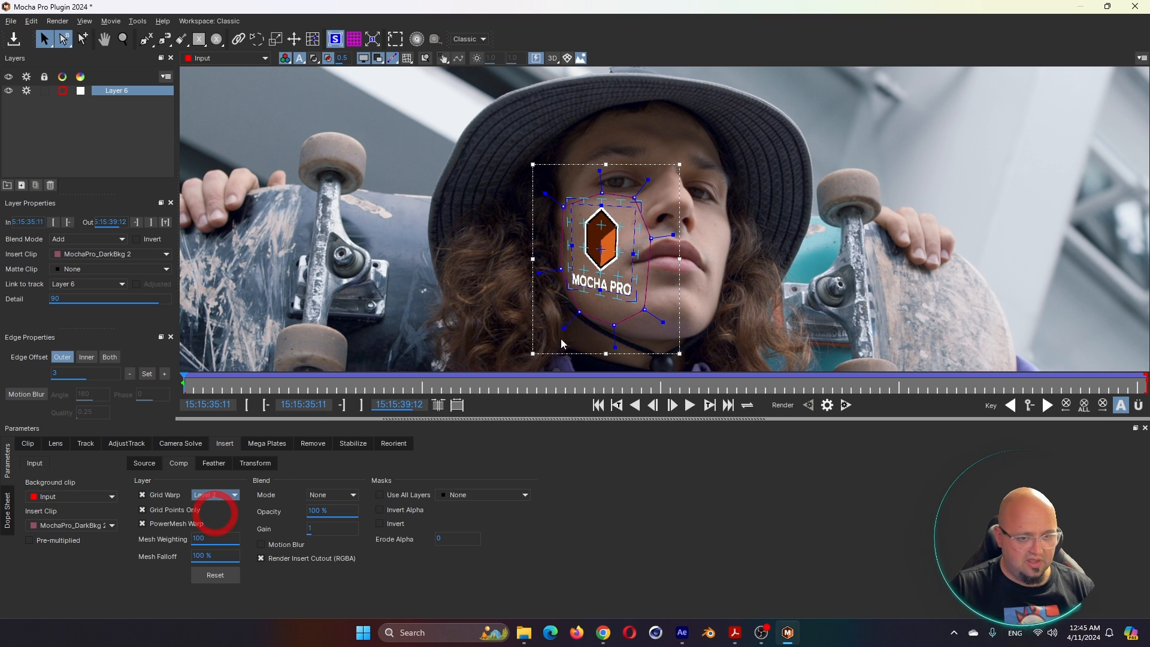
# Adjust the grid warp points of the logo insert so the logo and its text bend around the cheek.
pyautogui.scroll(5, 643, 310)
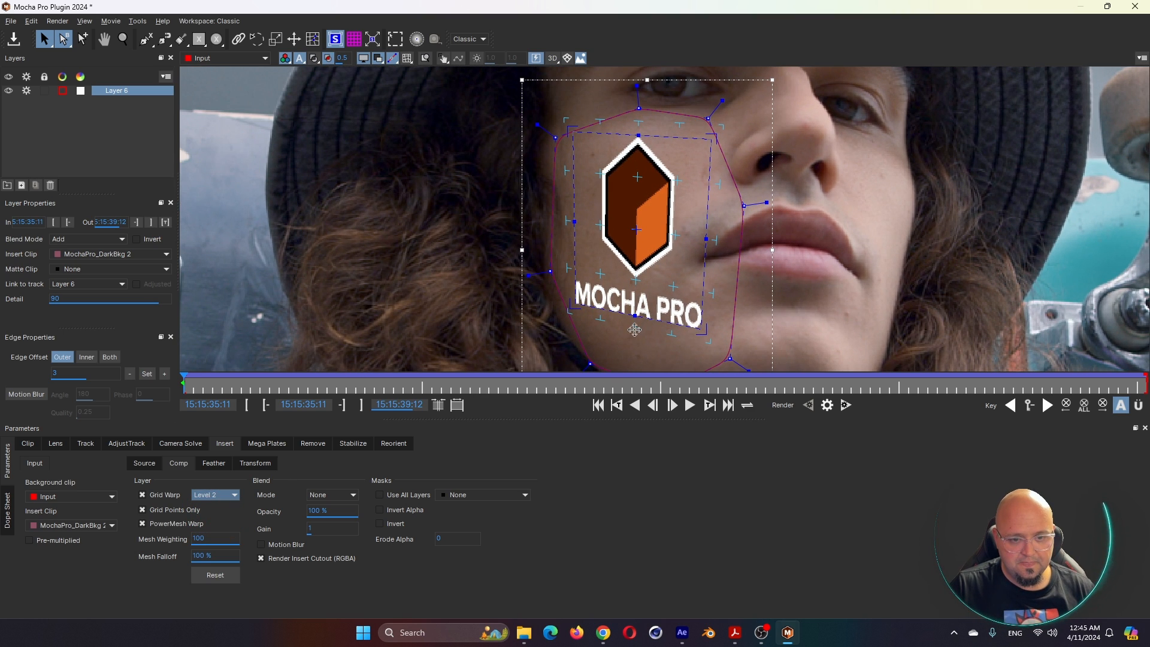
pyautogui.moveTo(634, 330); pyautogui.dragTo(670, 340)
pyautogui.moveTo(713, 293); pyautogui.dragTo(709, 292)
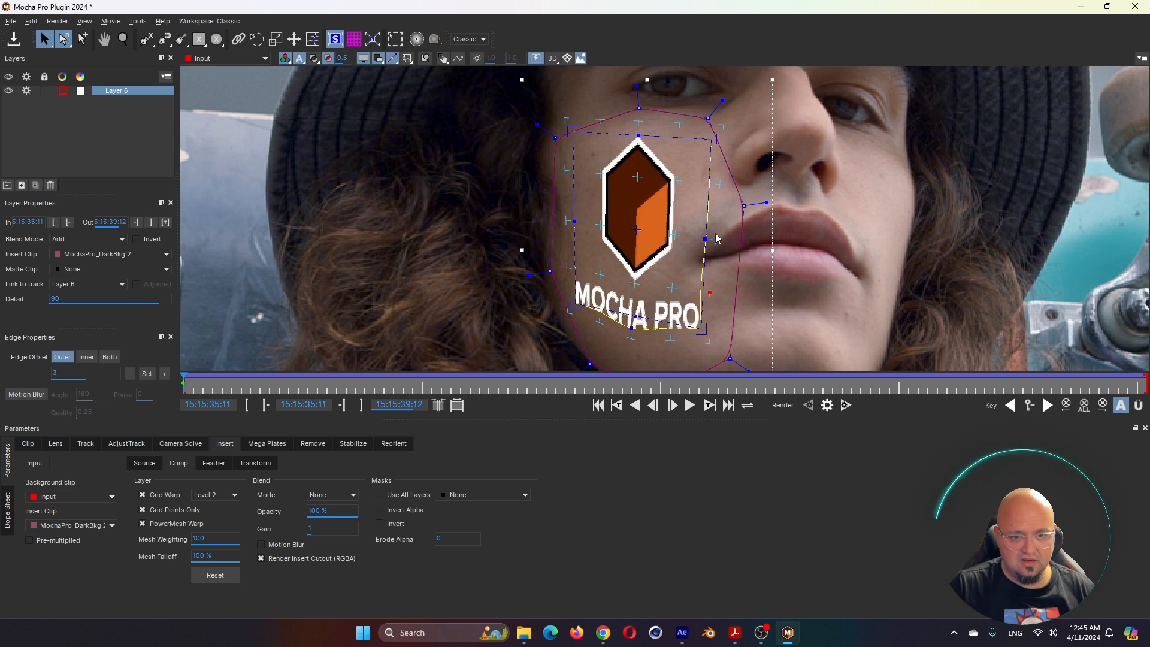
pyautogui.moveTo(705, 239); pyautogui.dragTo(711, 227)
pyautogui.moveTo(718, 182); pyautogui.dragTo(712, 184)
pyautogui.click(596, 224)
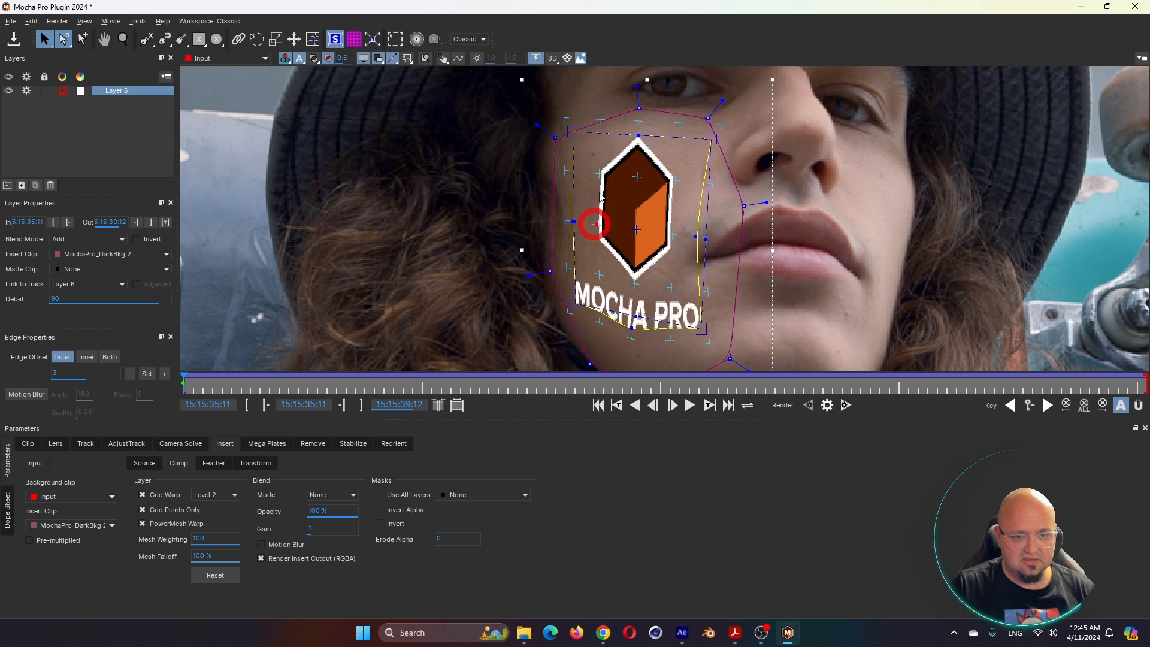
pyautogui.moveTo(674, 180); pyautogui.dragTo(668, 180)
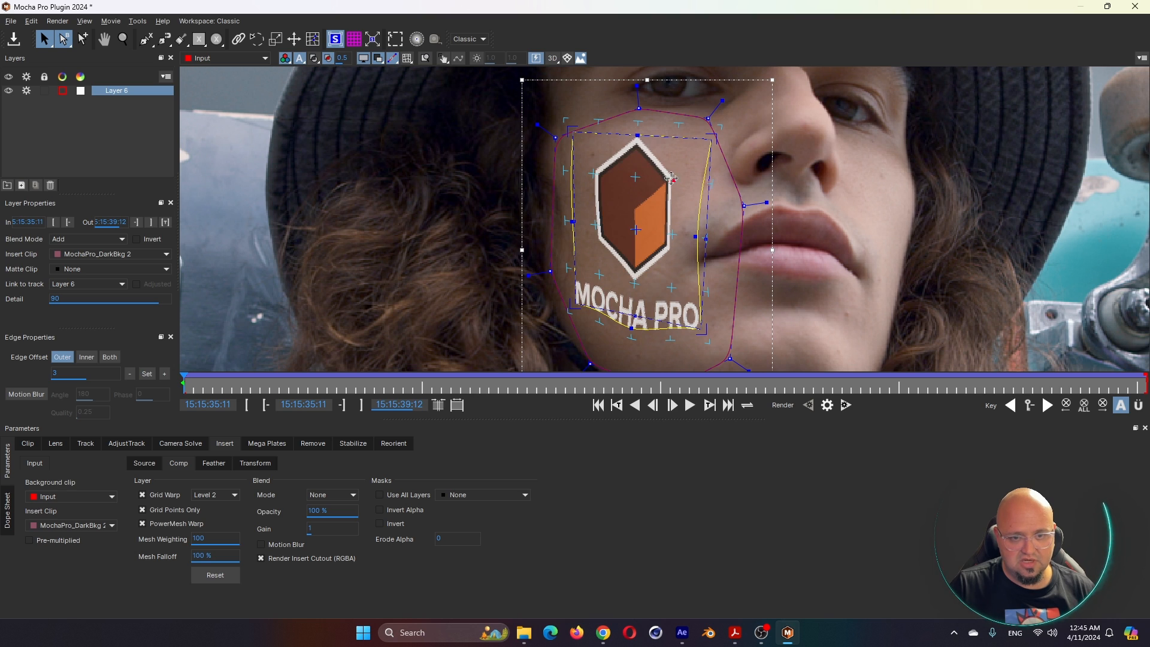
pyautogui.click(694, 236)
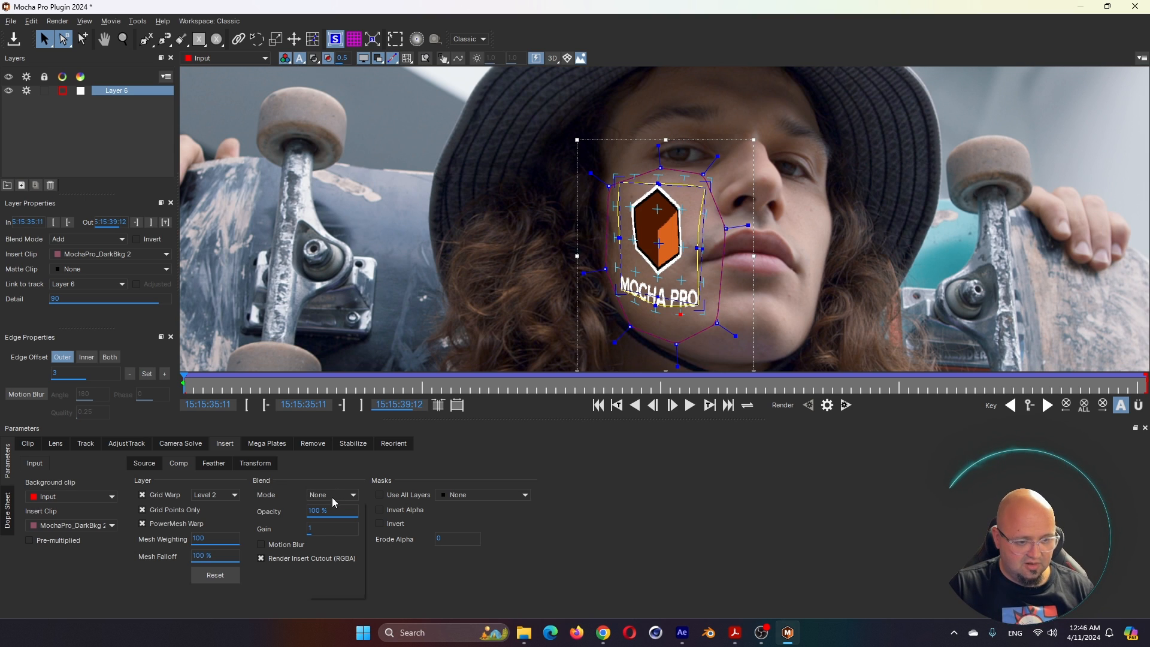
# Set the logo insert's blend mode to Overlay and scrub the clip to check it on the moving face.
pyautogui.click(333, 496)
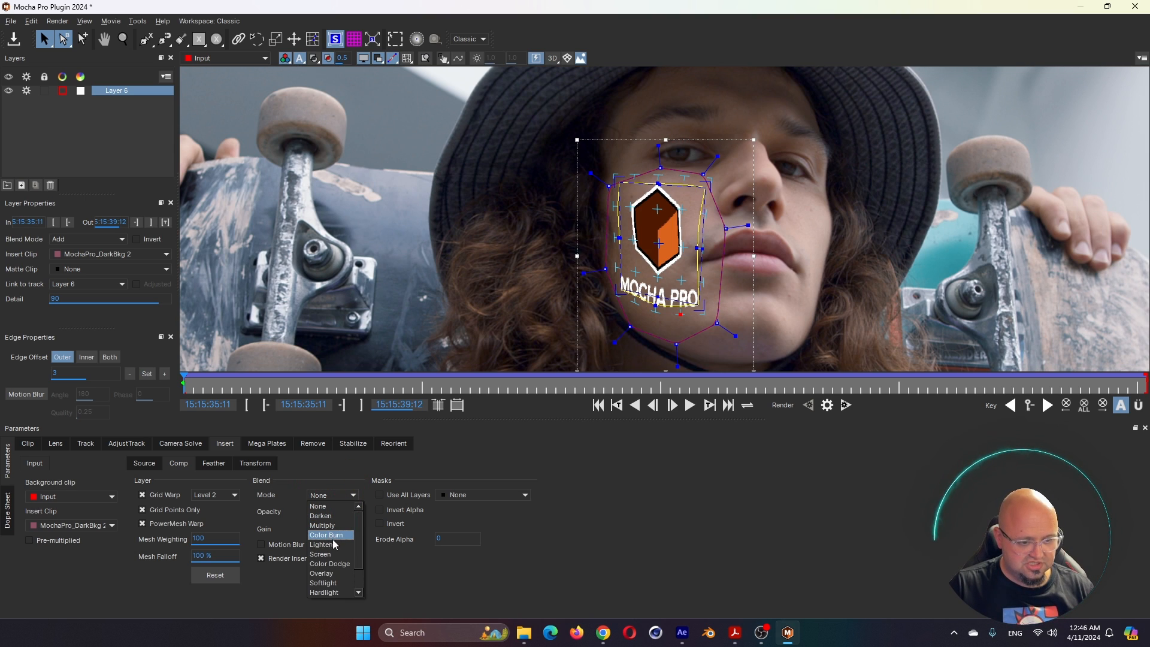
pyautogui.click(328, 553)
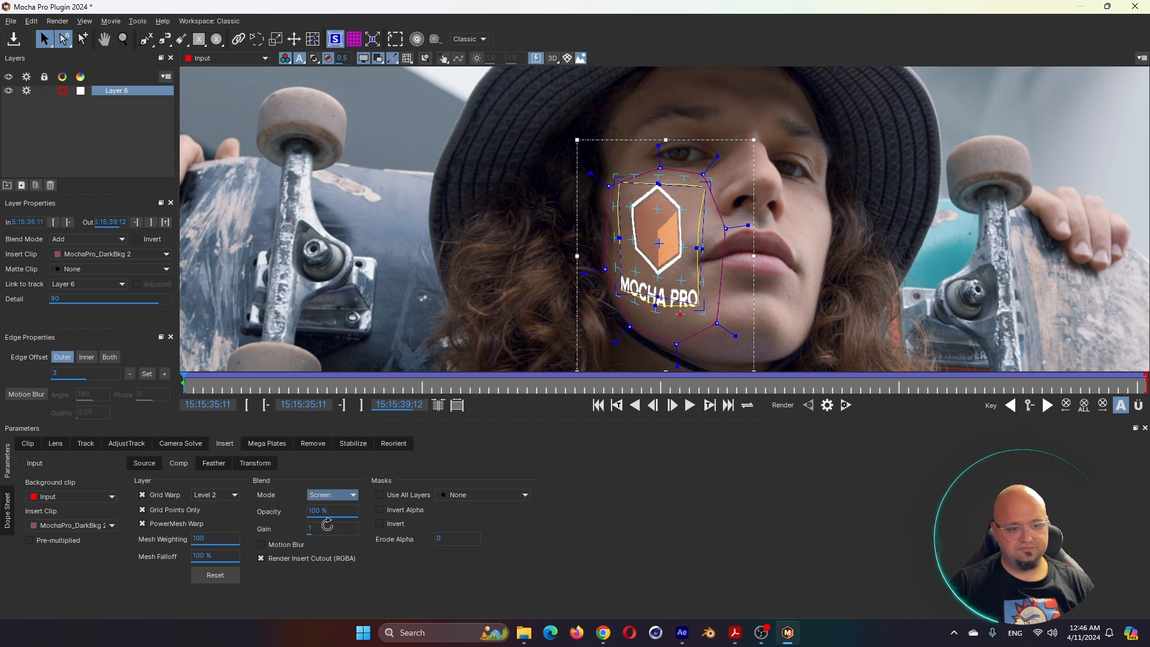
pyautogui.click(333, 495)
pyautogui.click(324, 529)
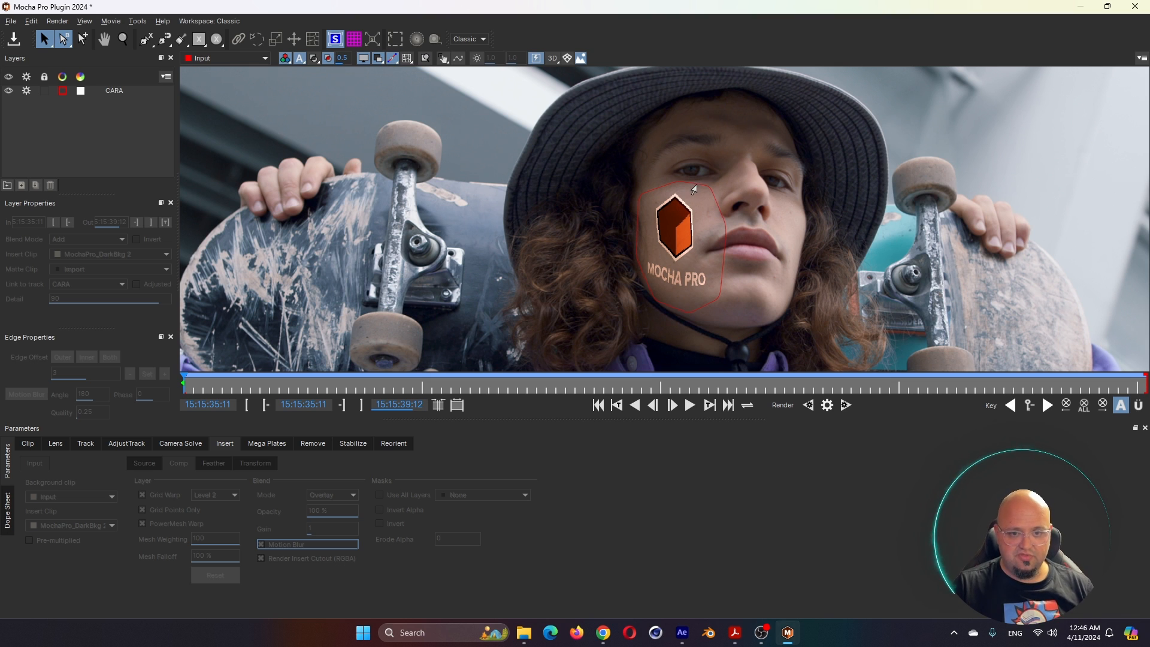
pyautogui.moveTo(343, 383); pyautogui.dragTo(484, 384)
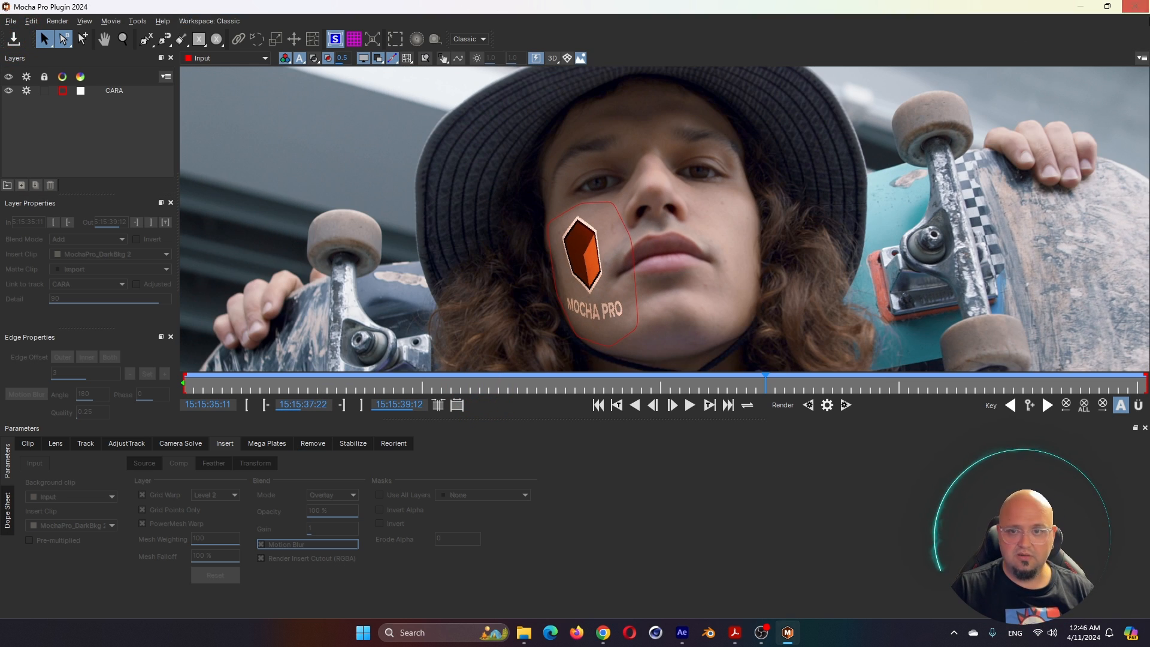
# Close Mocha Pro to return to After Effects and scrub the skateboard composition to check the logo on the cheek.
pyautogui.click(1134, 7)
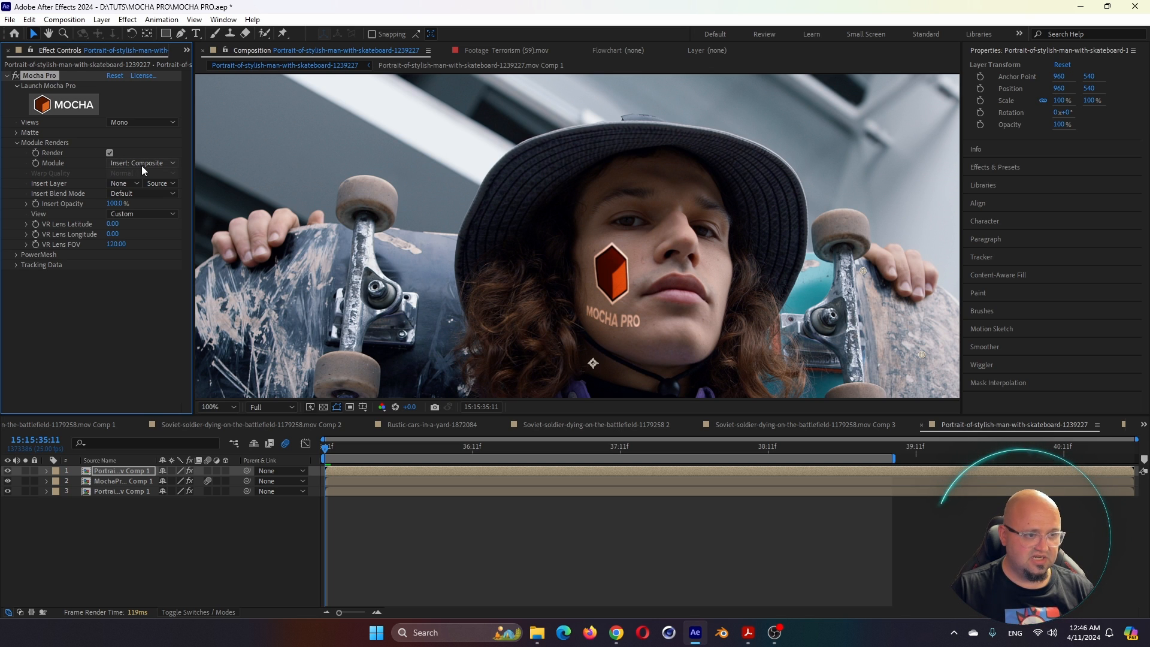
pyautogui.moveTo(385, 449); pyautogui.dragTo(556, 450)
pyautogui.scroll(-2, 585, 268)
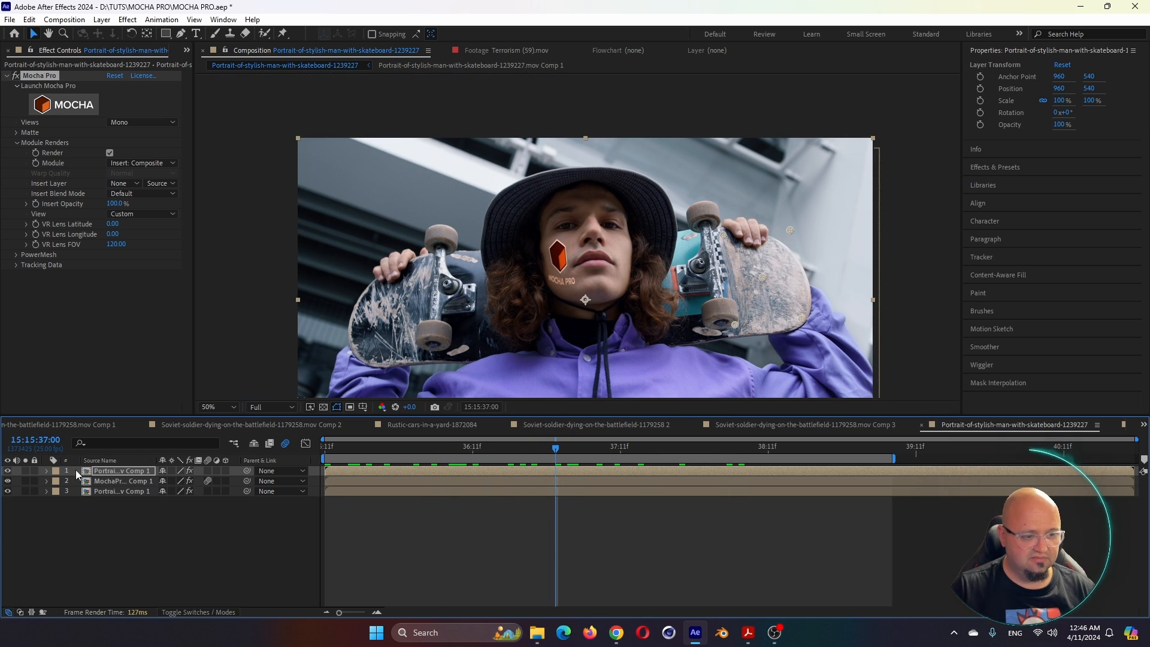
pyautogui.scroll(4, 531, 295)
pyautogui.moveTo(490, 446); pyautogui.dragTo(443, 450)
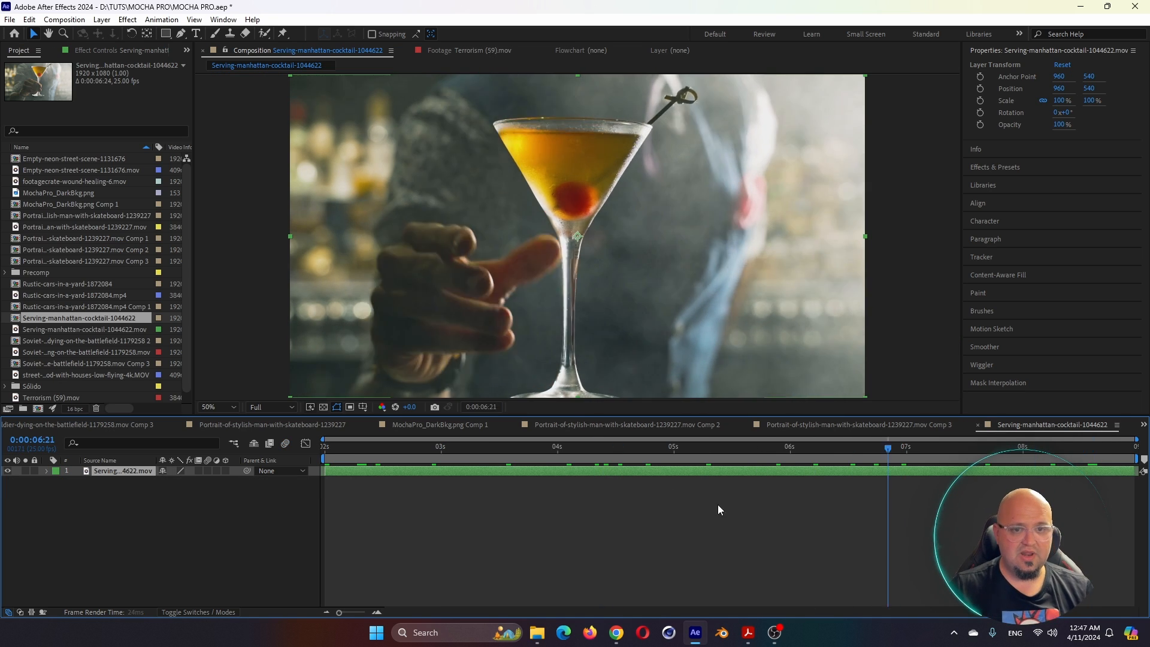
# Apply the Mocha Pro effect to the Serving-manhattan-cocktail-1044622.mov layer with the playhead at 0:00:03:20, and launch Mocha Pro.
pyautogui.moveTo(717, 505); pyautogui.dragTo(537, 430)
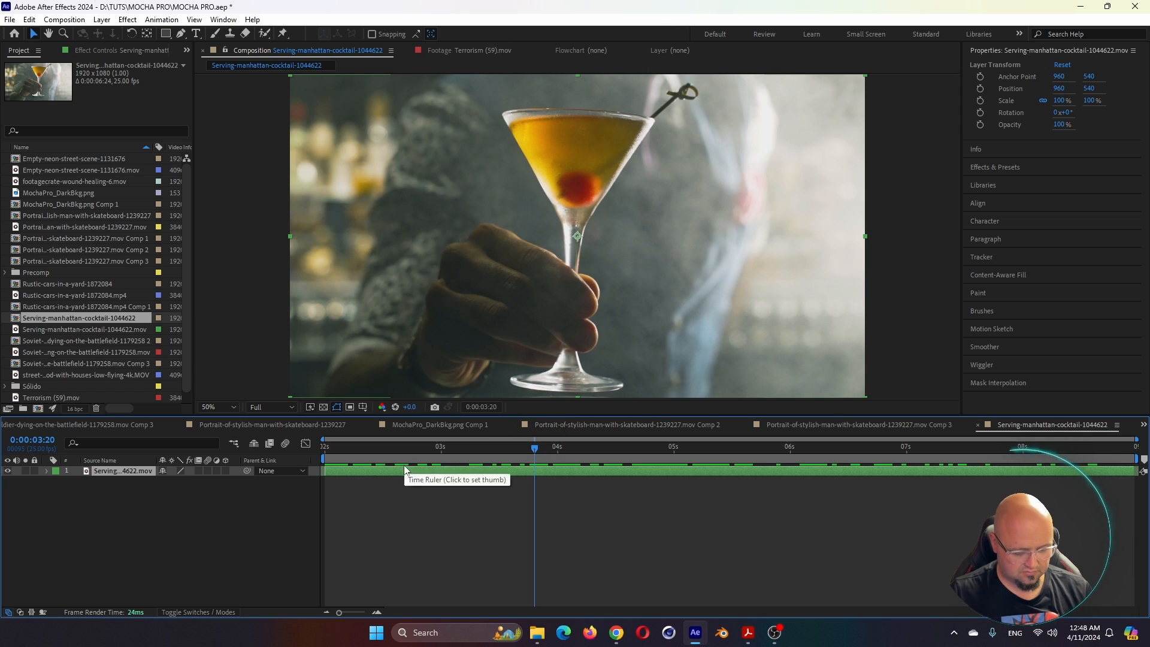
pyautogui.hotkey('ctrl', 'k')
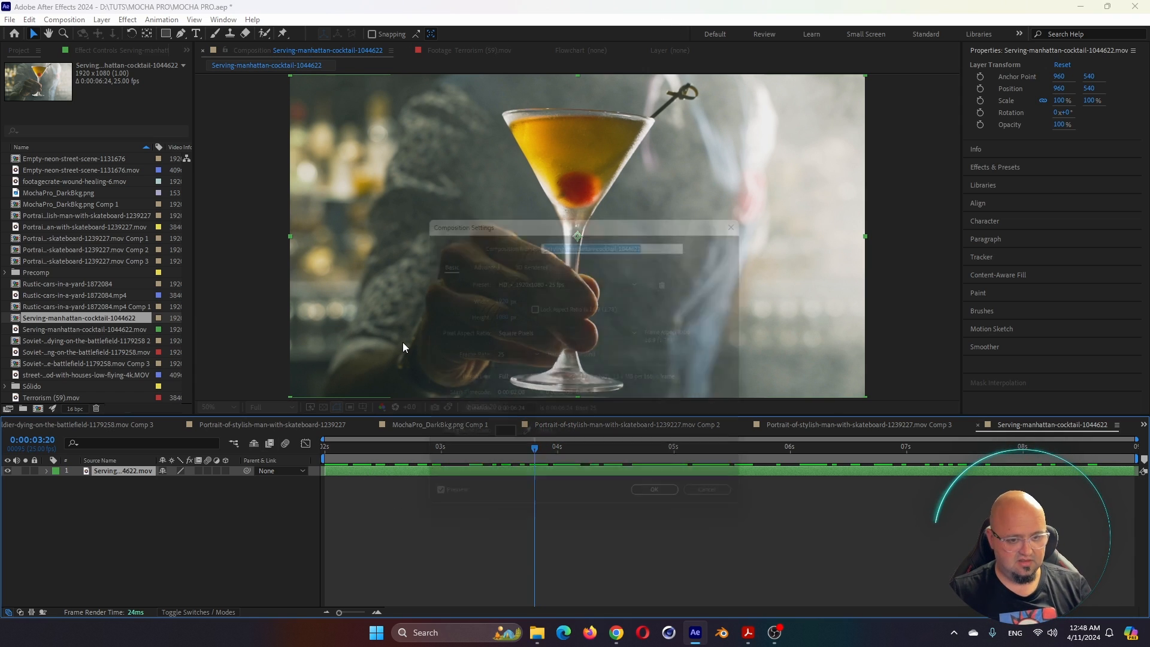
pyautogui.click(682, 507)
pyautogui.hotkey('ctrl', 'space')
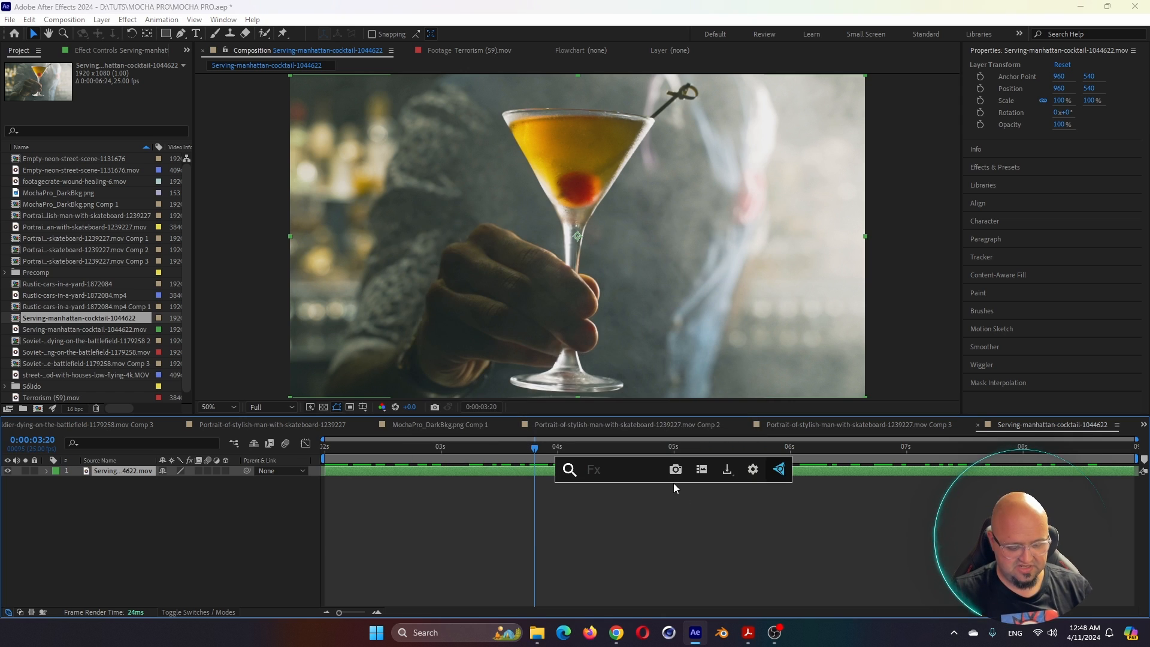
pyautogui.write('m')
pyautogui.click(619, 551)
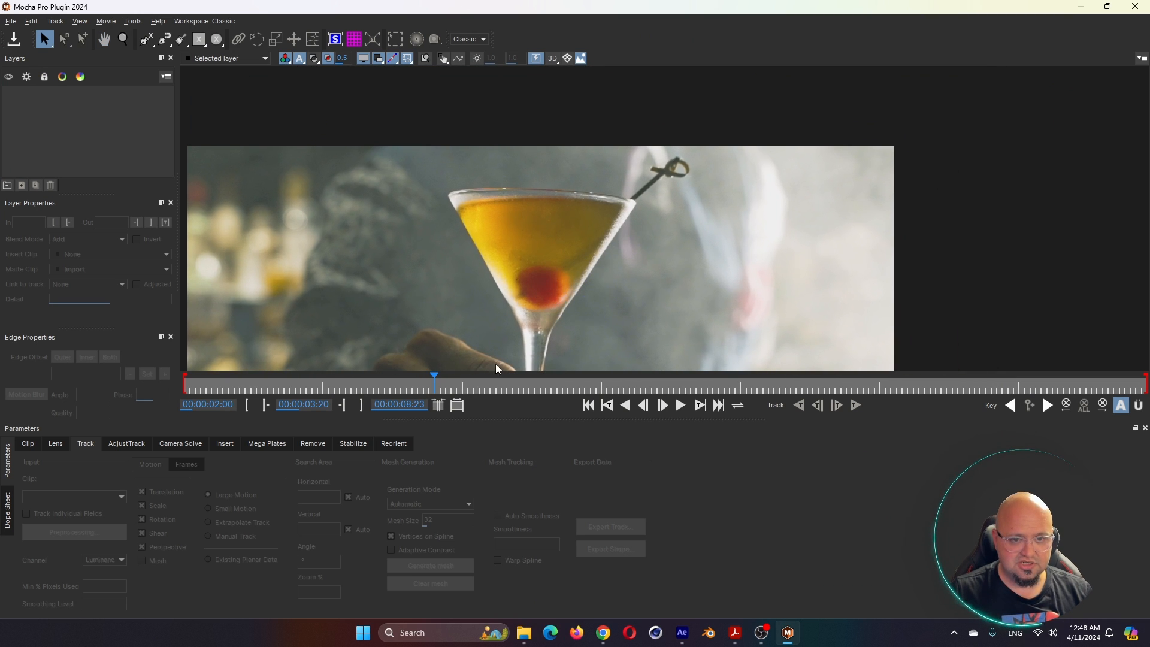
# Scrub the cocktail clip to 00:00:08:01 and draw an X-spline around the garnish pick above the glass rim.
pyautogui.moveTo(434, 377); pyautogui.dragTo(128, 381)
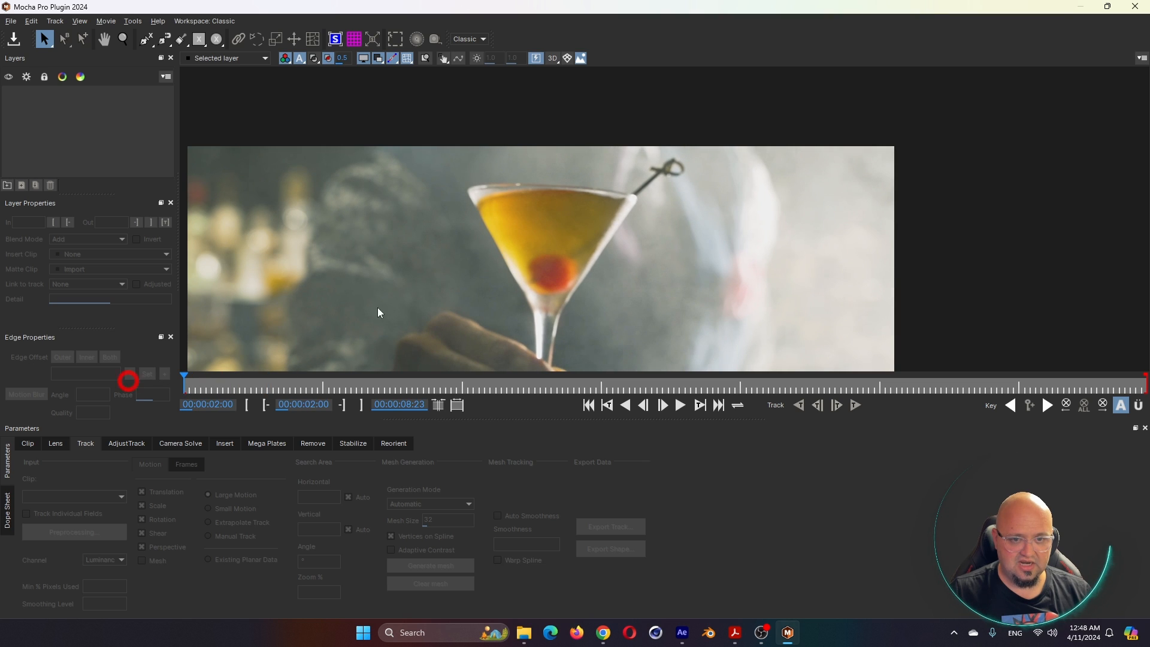
pyautogui.moveTo(611, 383); pyautogui.dragTo(1025, 383)
pyautogui.scroll(3, 651, 182)
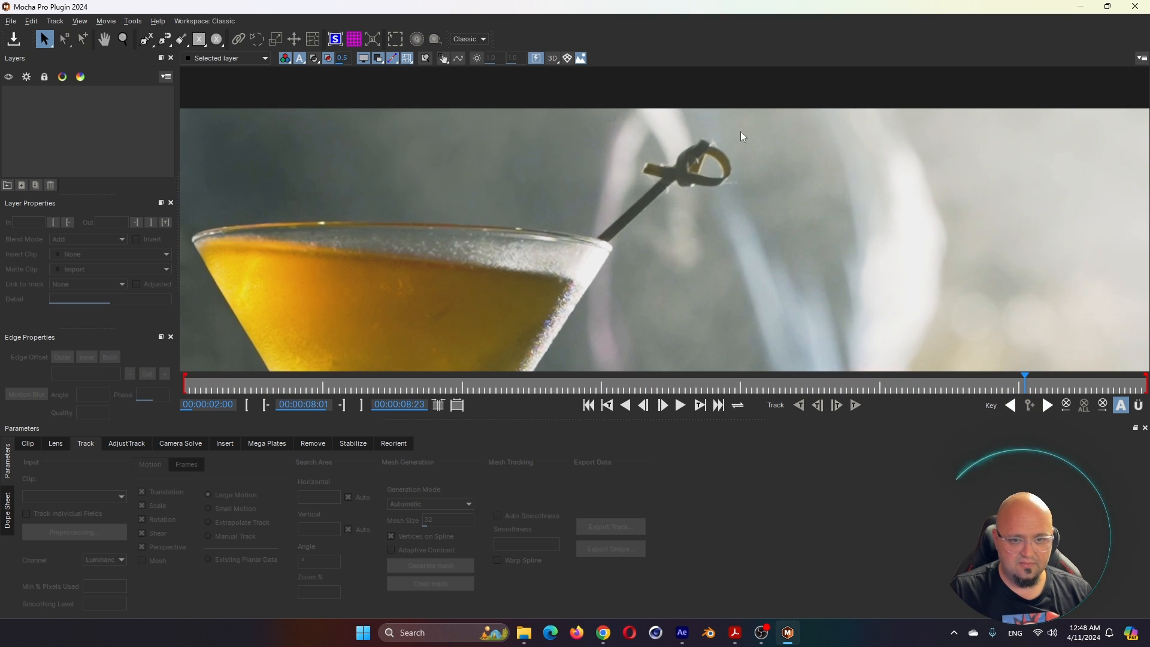
pyautogui.click(146, 39)
pyautogui.click(598, 236)
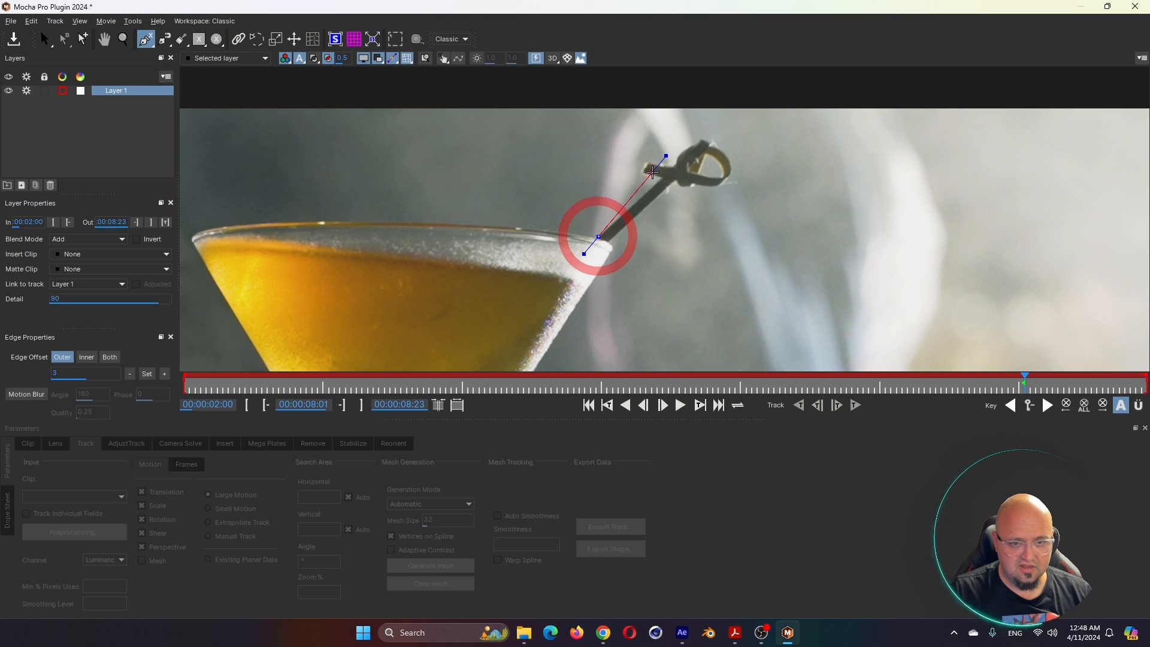
pyautogui.click(661, 177)
pyautogui.click(644, 170)
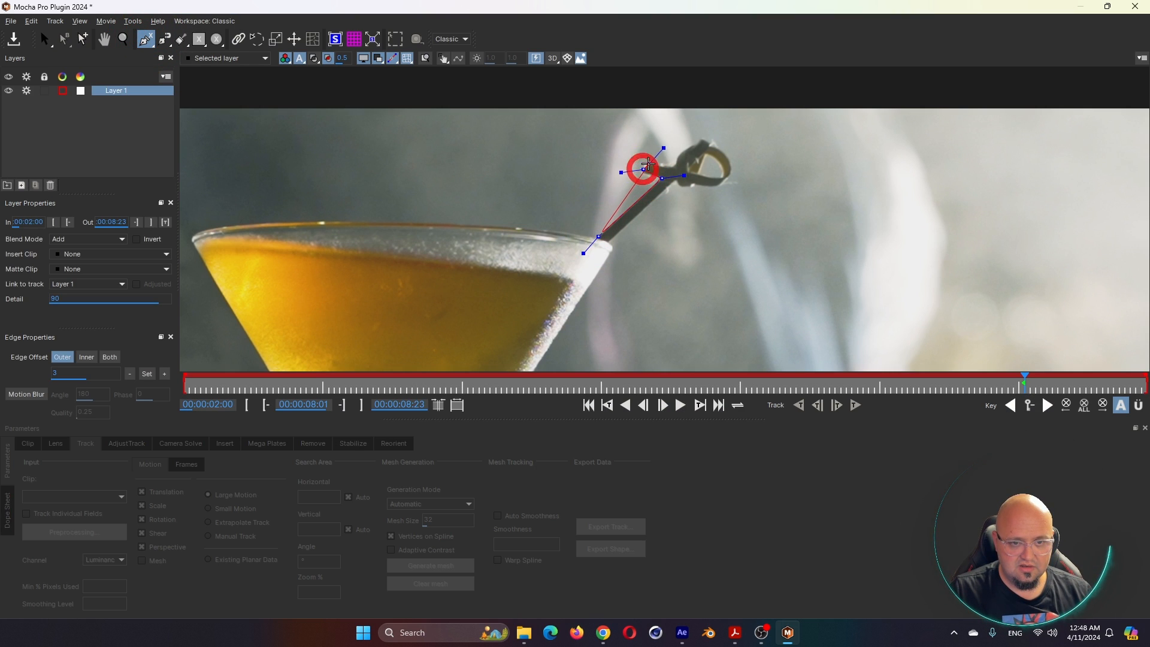
pyautogui.click(649, 163)
pyautogui.click(698, 144)
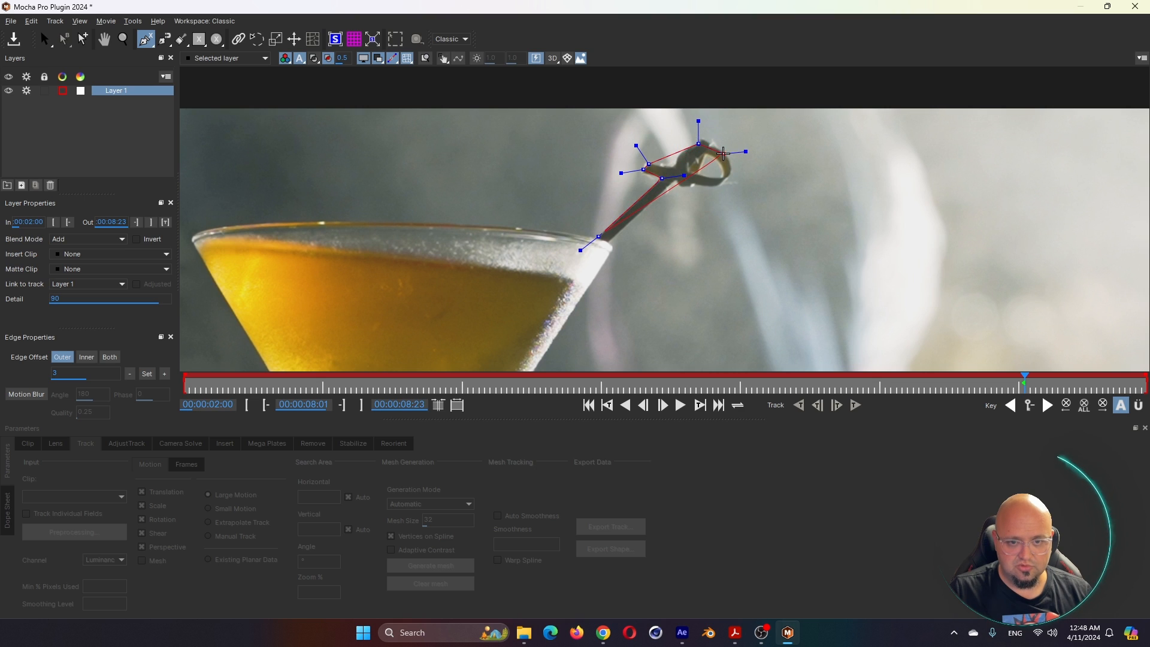
pyautogui.click(722, 153)
pyautogui.click(725, 182)
pyautogui.click(690, 184)
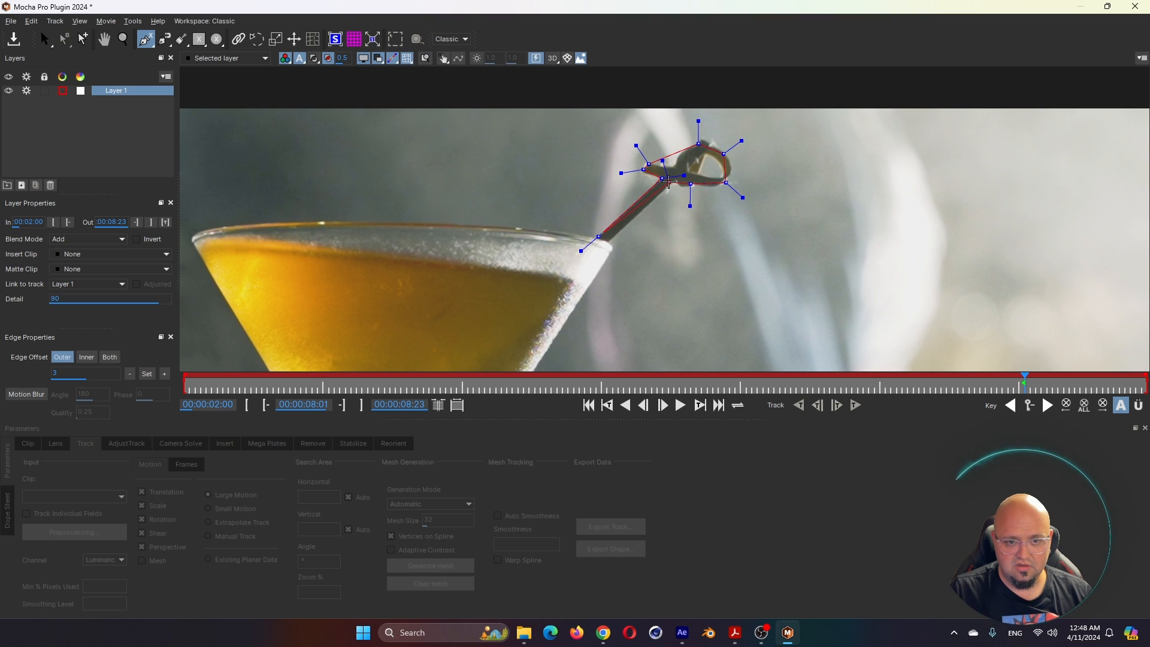
pyautogui.click(670, 184)
pyautogui.click(599, 237)
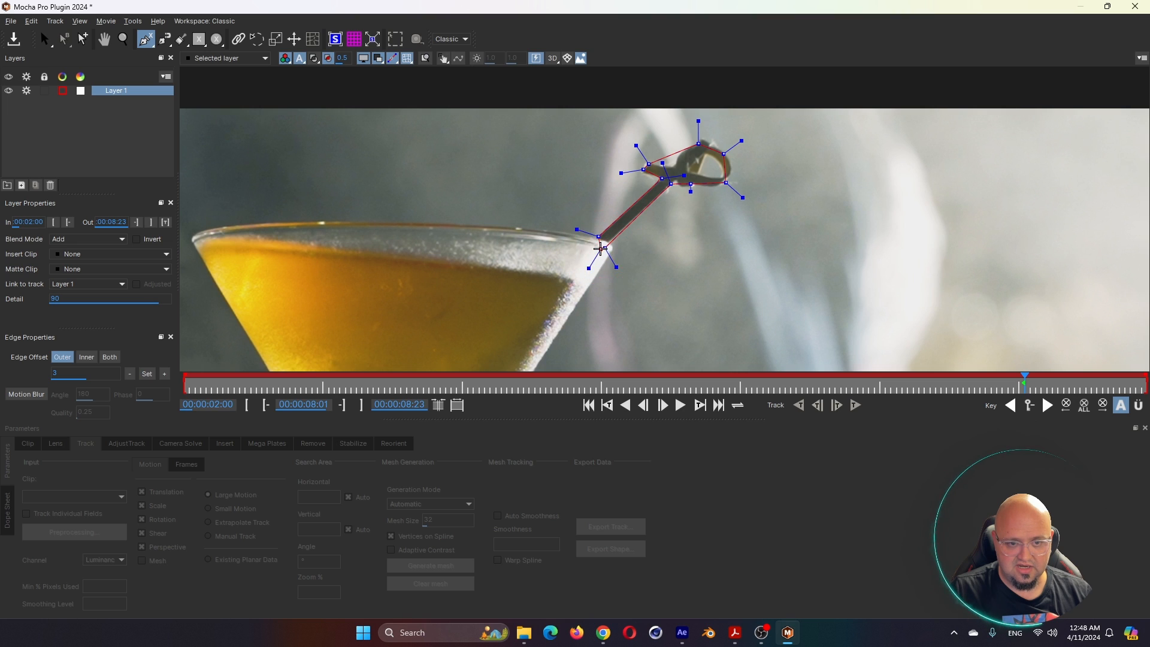
# Adjust the spline's points so the shape sits slightly outside the pick's stem and loop.
pyautogui.press('s')
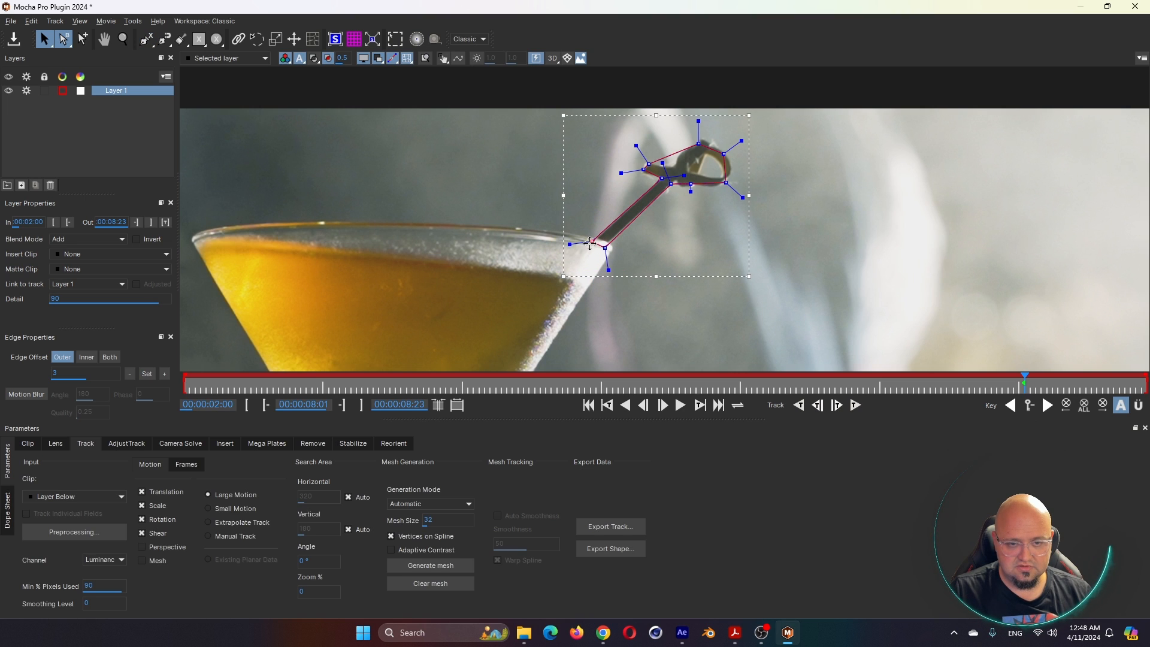
pyautogui.click(653, 179)
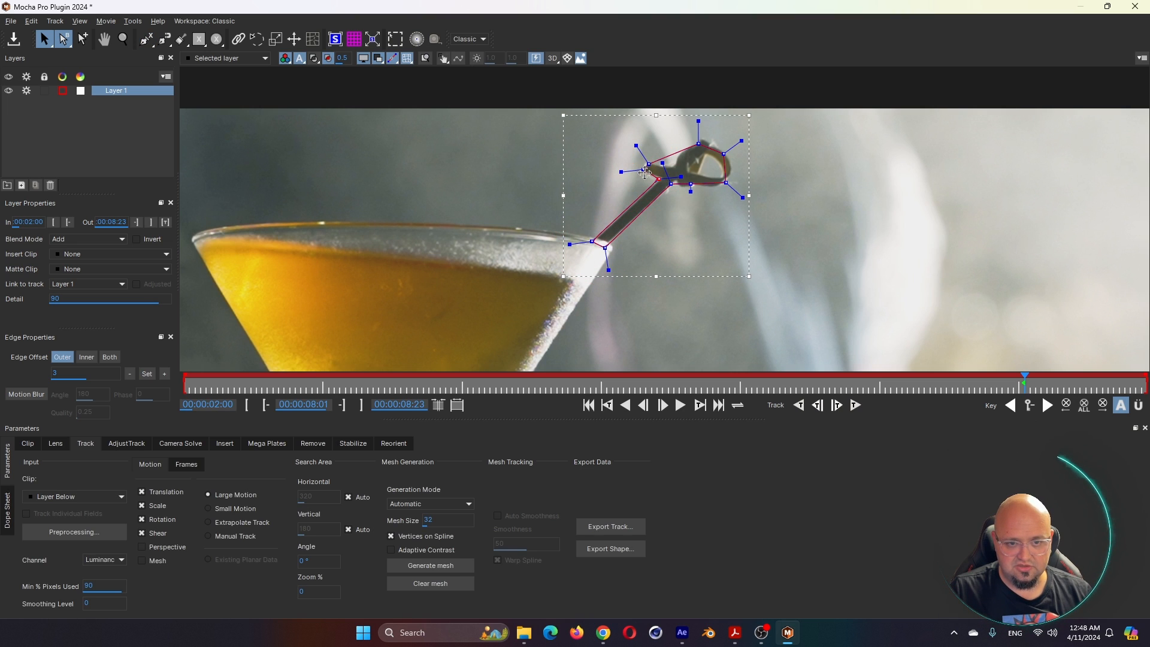
pyautogui.moveTo(640, 175); pyautogui.dragTo(691, 189)
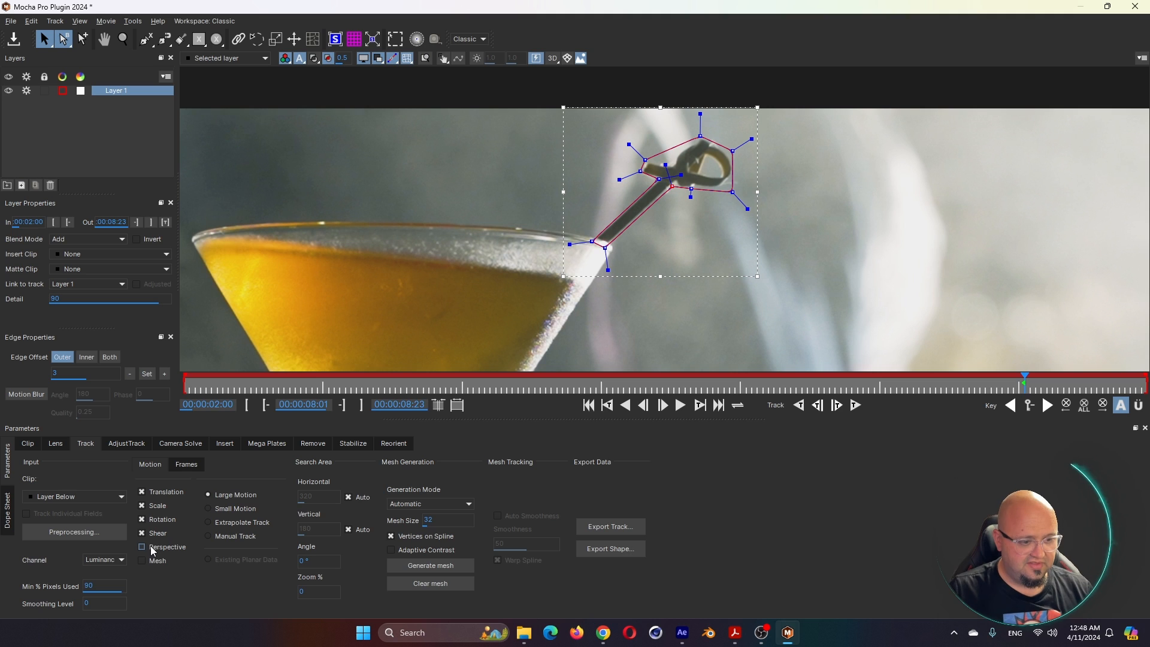
# Enable Perspective motion, track the pick forward and backward through the whole clip, and scrub to check the track.
pyautogui.click(151, 547)
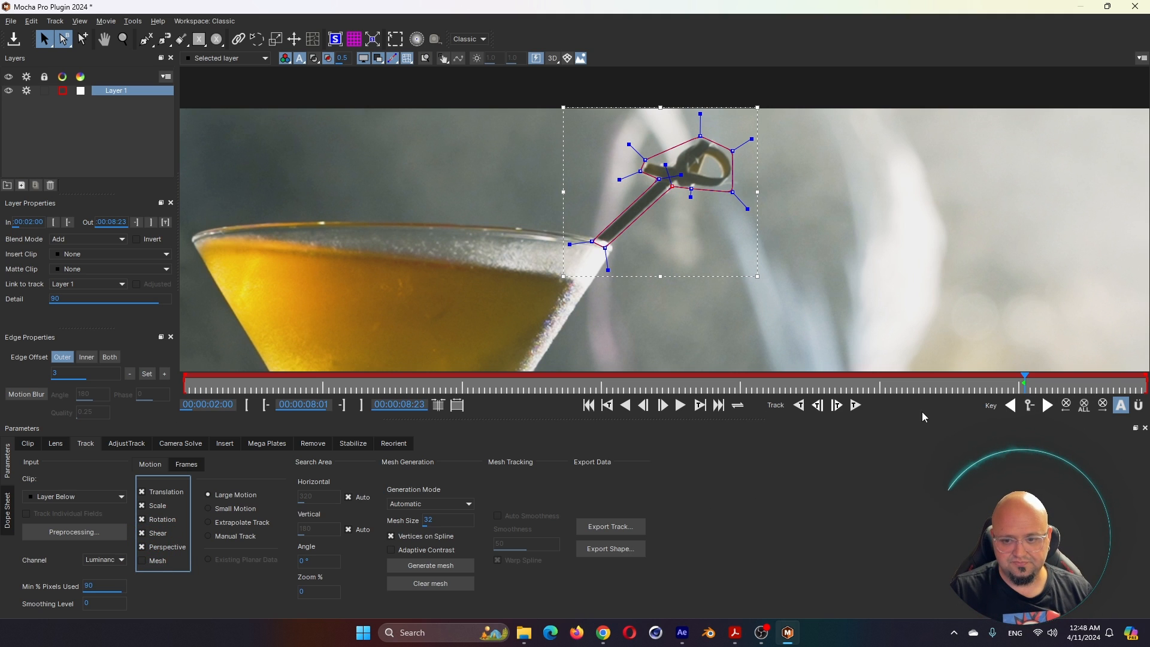
pyautogui.click(856, 405)
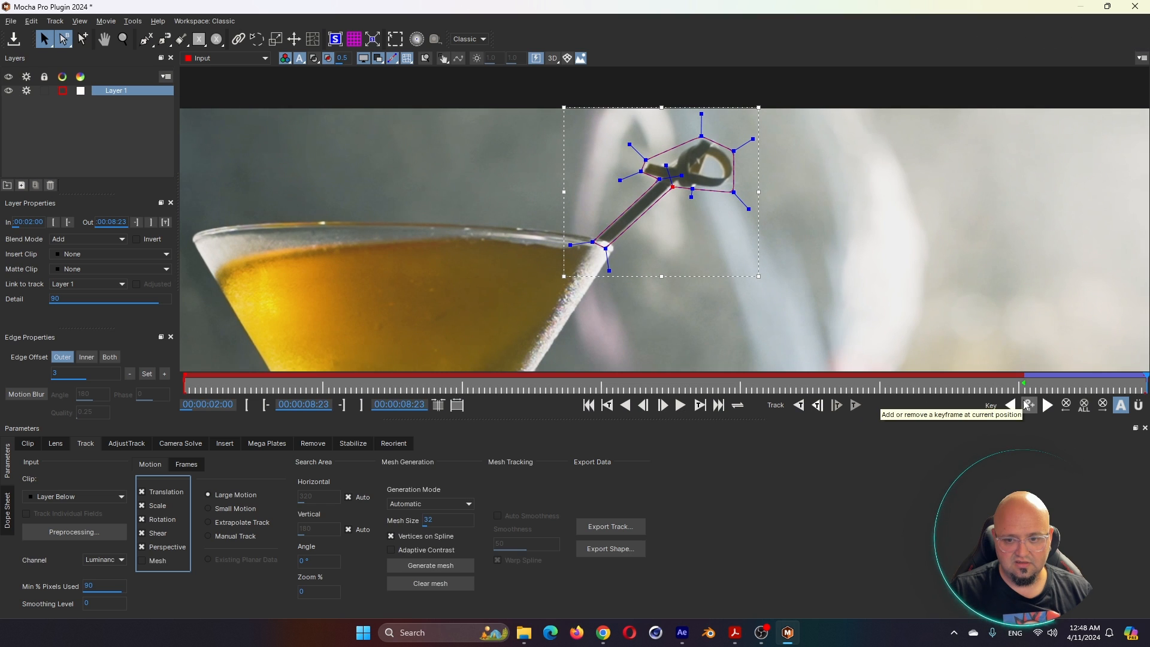
pyautogui.click(861, 412)
pyautogui.click(798, 410)
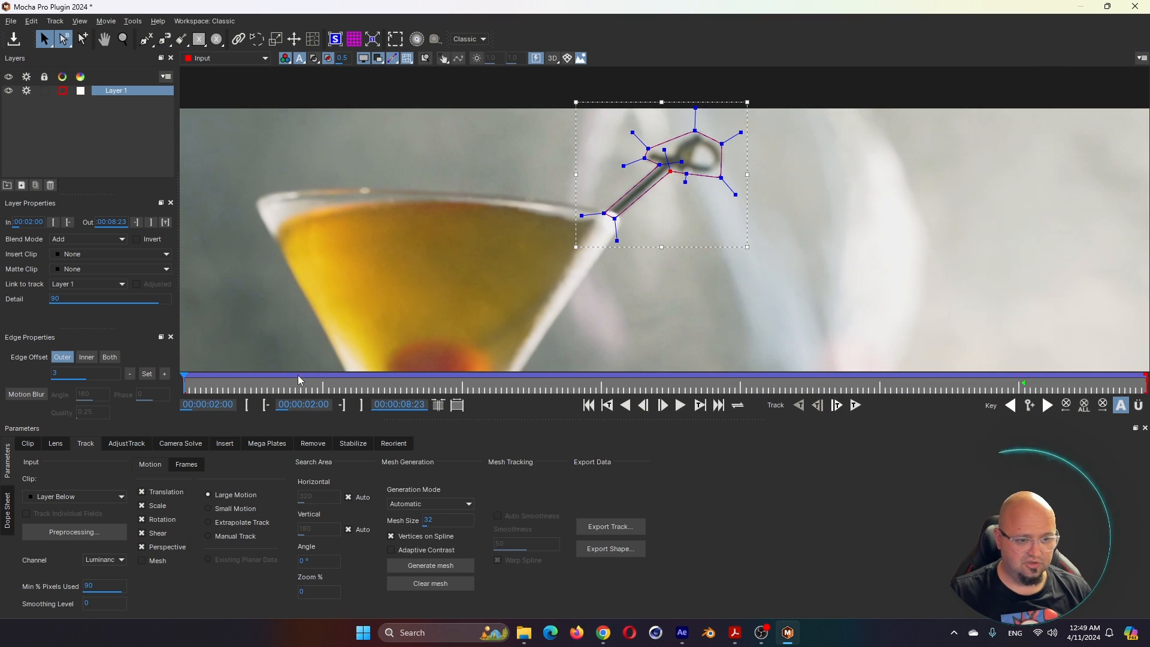
pyautogui.moveTo(298, 377); pyautogui.dragTo(591, 412)
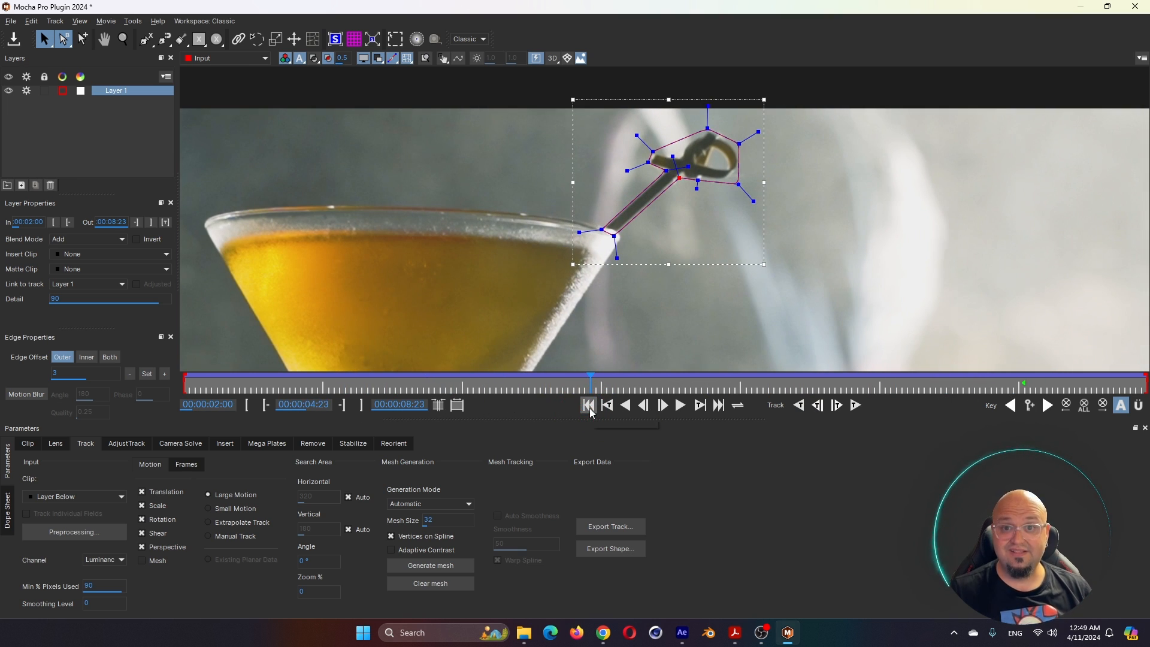
# Rename the tracked pick layer TRACK and switch off its visibility and processing.
pyautogui.scroll(4, 695, 204)
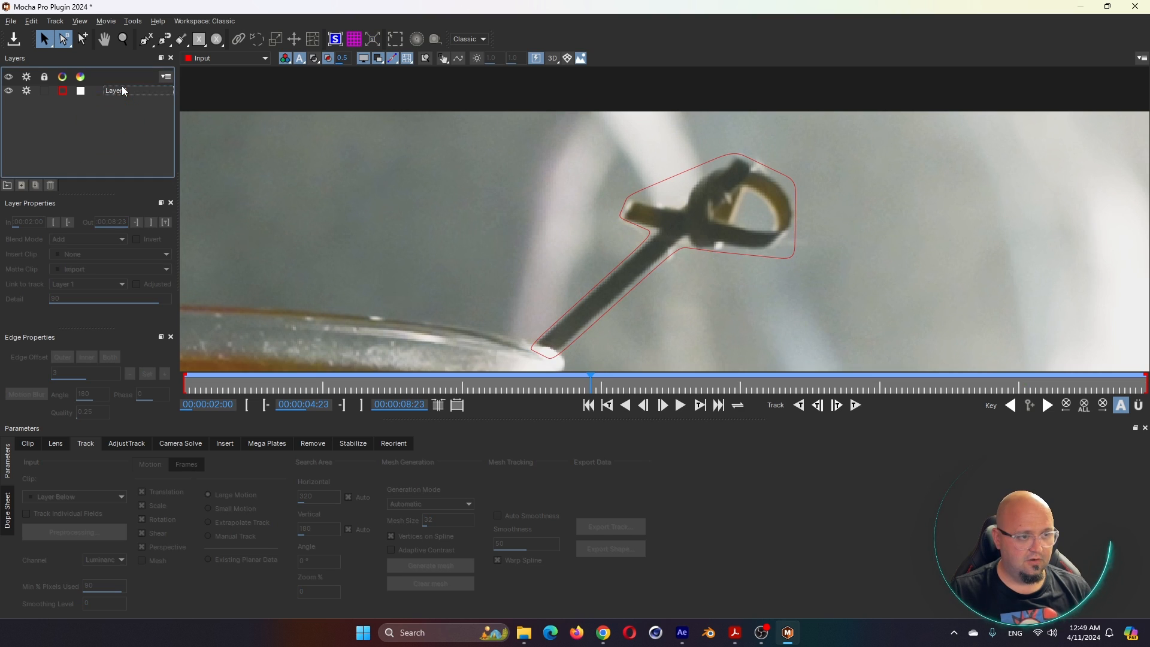
pyautogui.doubleClick(121, 87)
pyautogui.write('TRA')
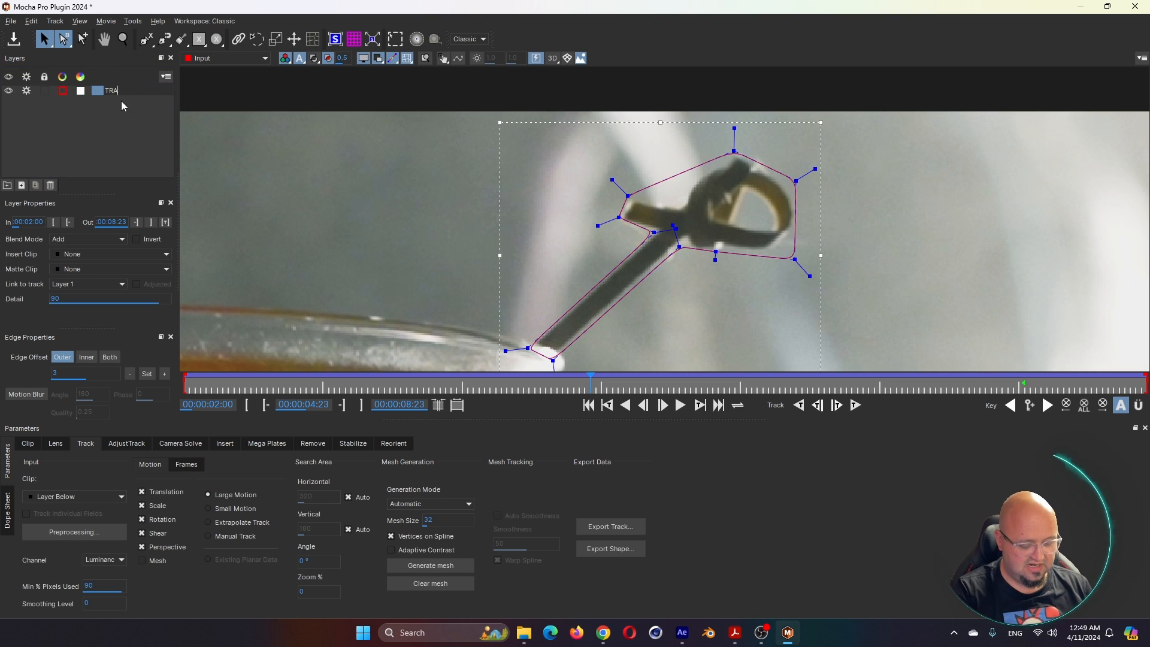
pyautogui.write('CK')
pyautogui.click(100, 118)
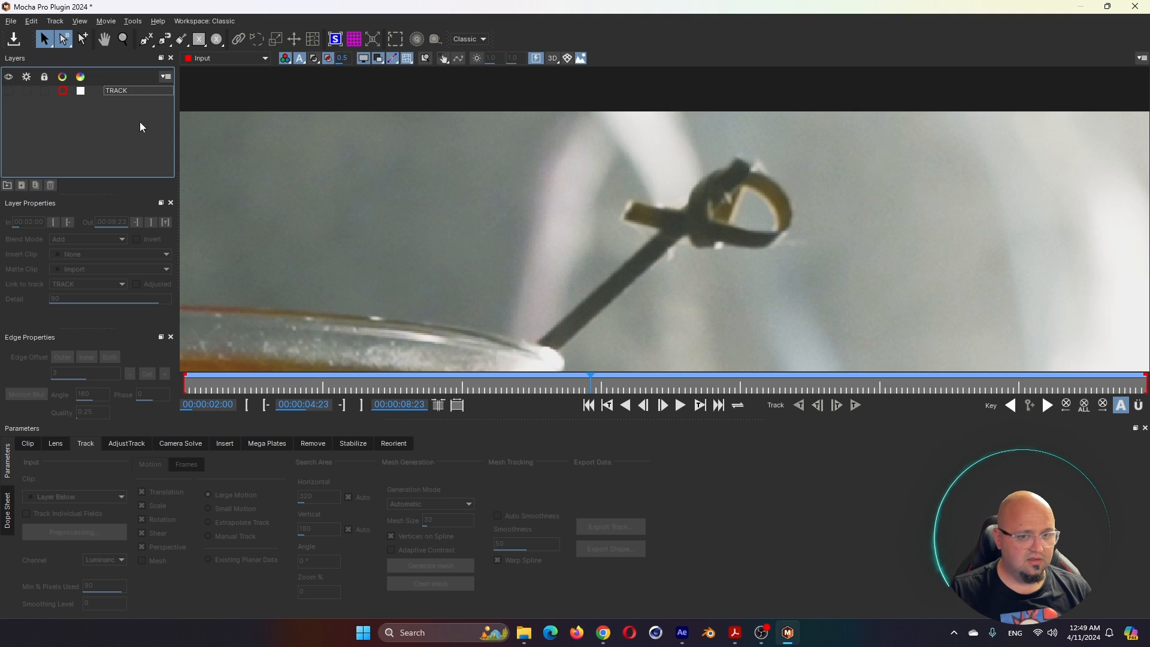
# Draw a tight X-spline on a new layer along the outline of the pick's stem, knot and loop at 00:00:04:23.
pyautogui.scroll(2, 593, 237)
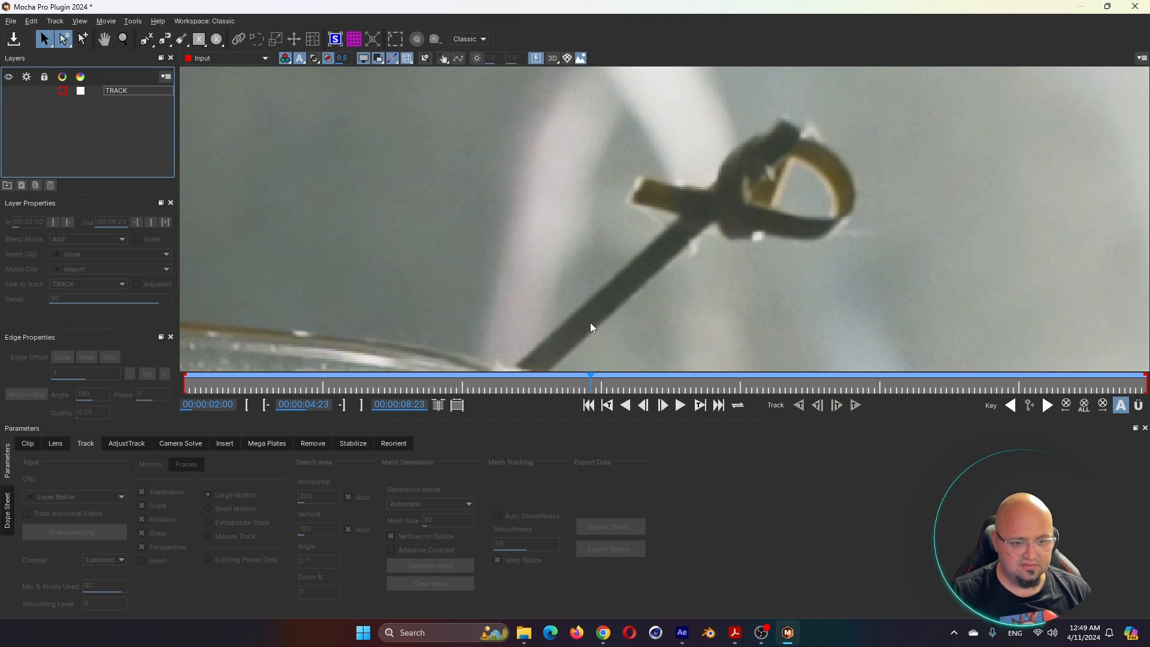
pyautogui.moveTo(591, 323); pyautogui.dragTo(570, 277)
pyautogui.click(148, 40)
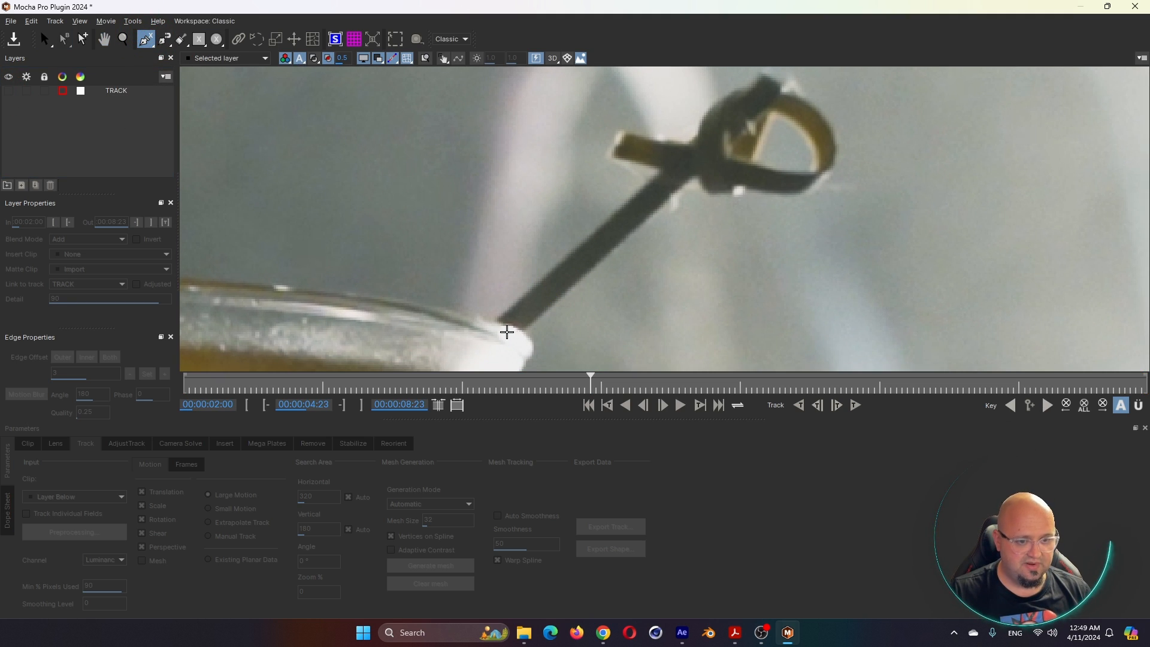
pyautogui.click(495, 325)
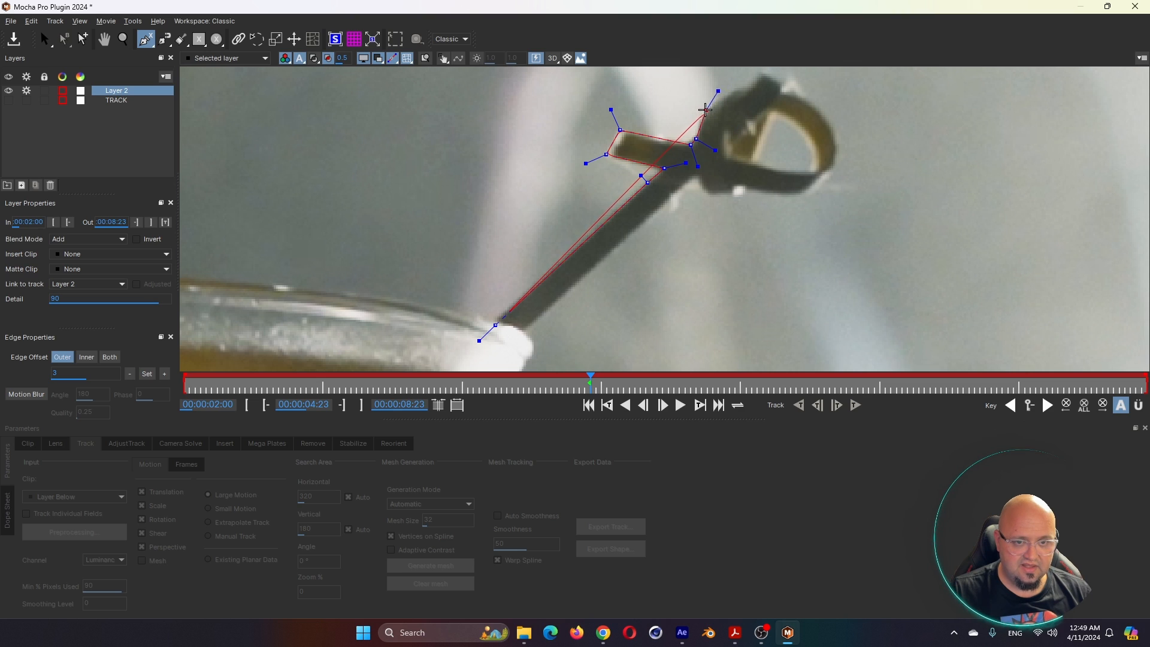
pyautogui.click(702, 115)
pyautogui.click(723, 93)
pyautogui.click(745, 88)
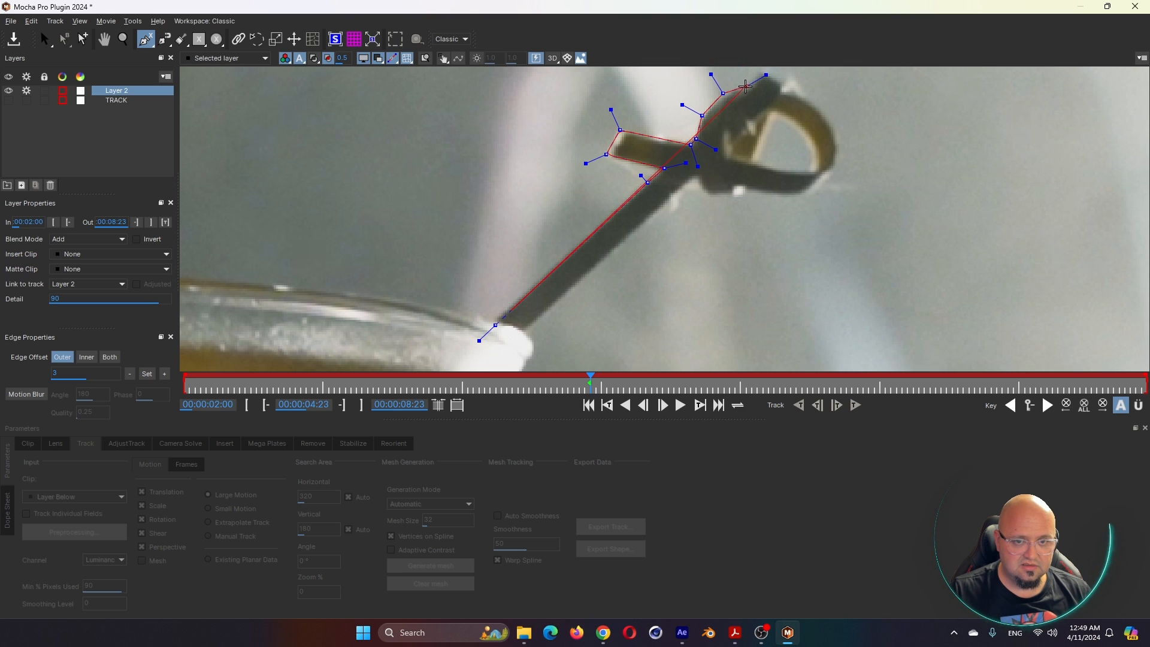
pyautogui.click(761, 73)
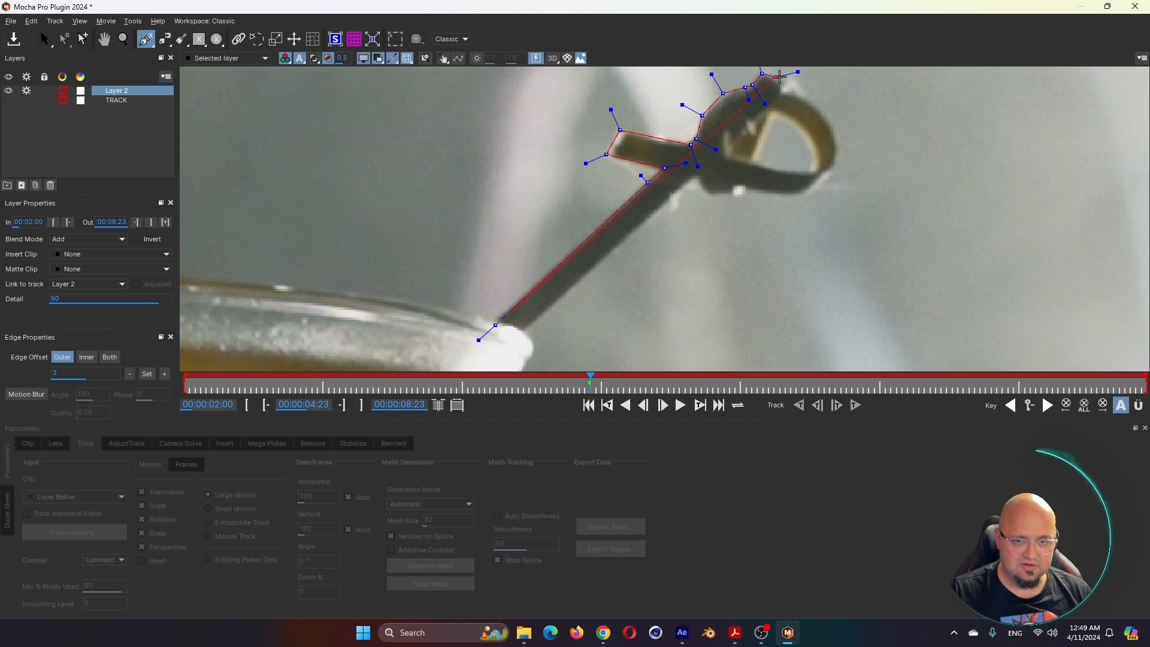
pyautogui.click(781, 80)
pyautogui.click(782, 91)
pyautogui.click(818, 108)
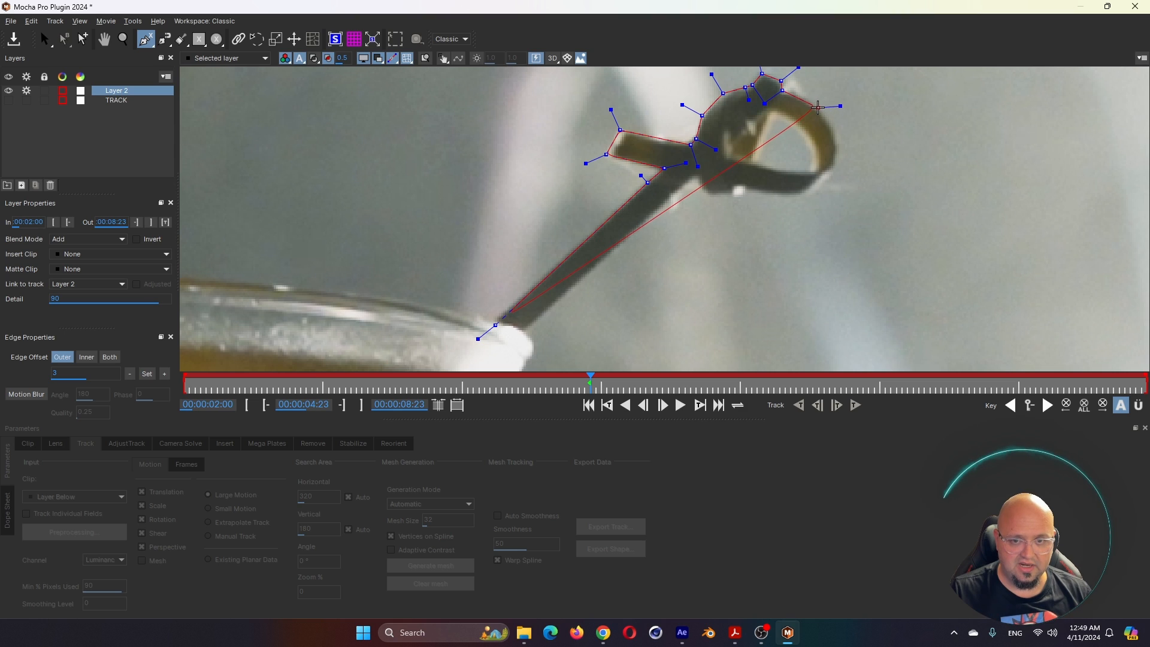
pyautogui.click(835, 139)
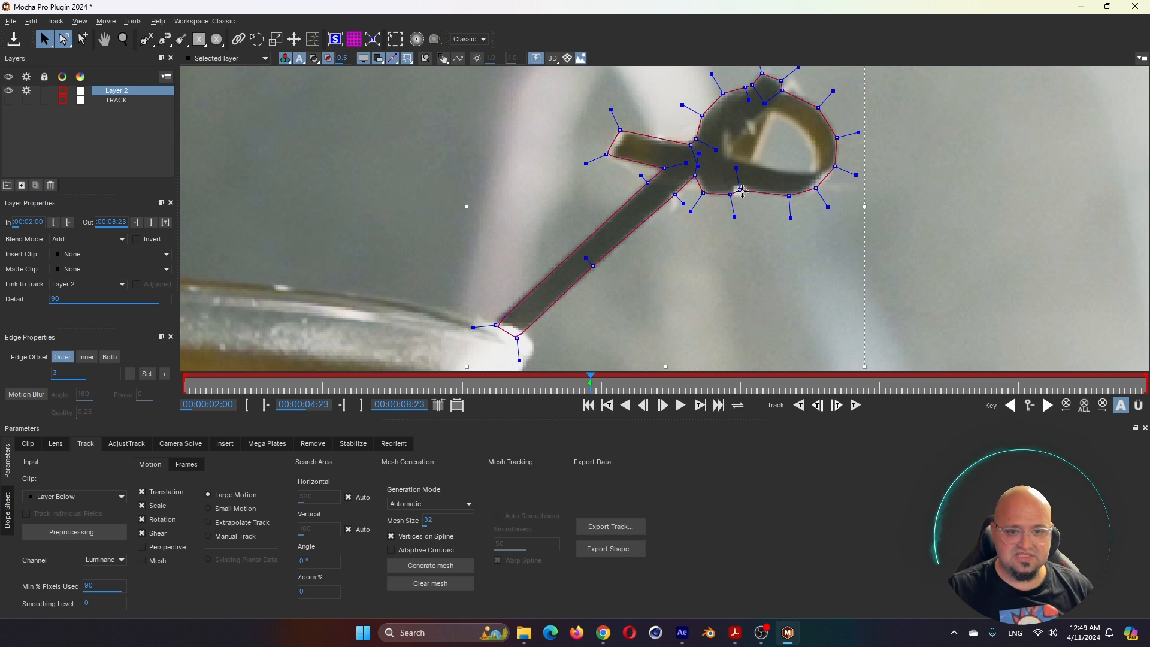
# Refine the new spline's points along the knot and short end of the pick, and preview the layer matte.
pyautogui.moveTo(742, 191); pyautogui.dragTo(741, 186)
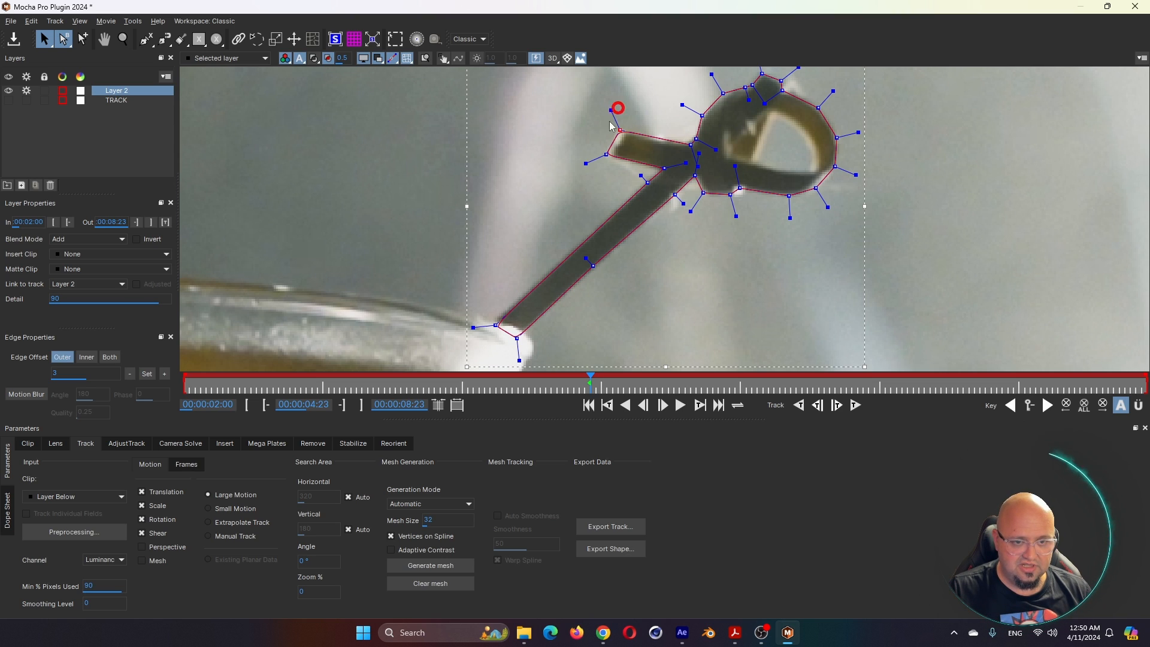
pyautogui.click(584, 166)
pyautogui.click(590, 162)
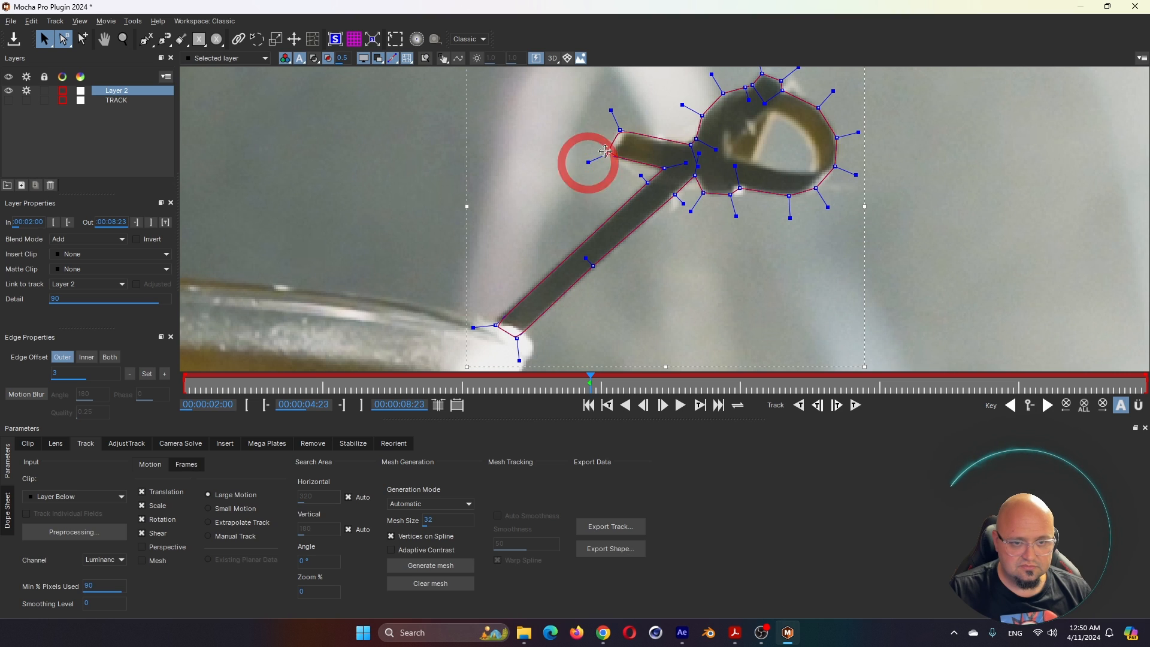
pyautogui.moveTo(613, 156); pyautogui.dragTo(605, 154)
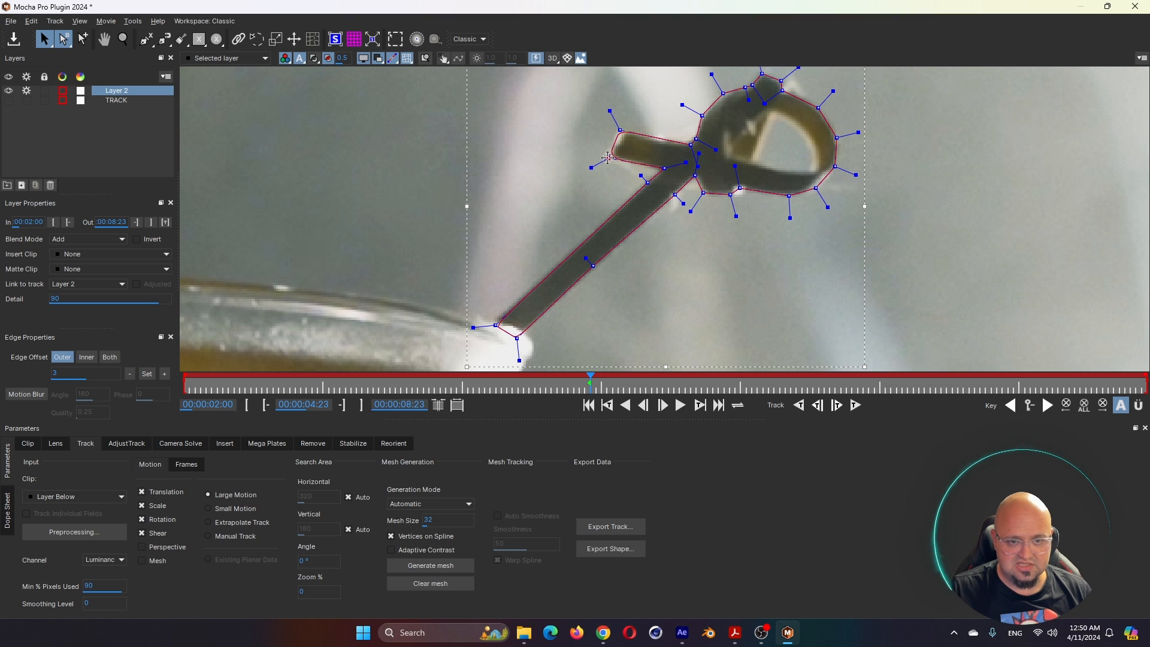
pyautogui.click(781, 91)
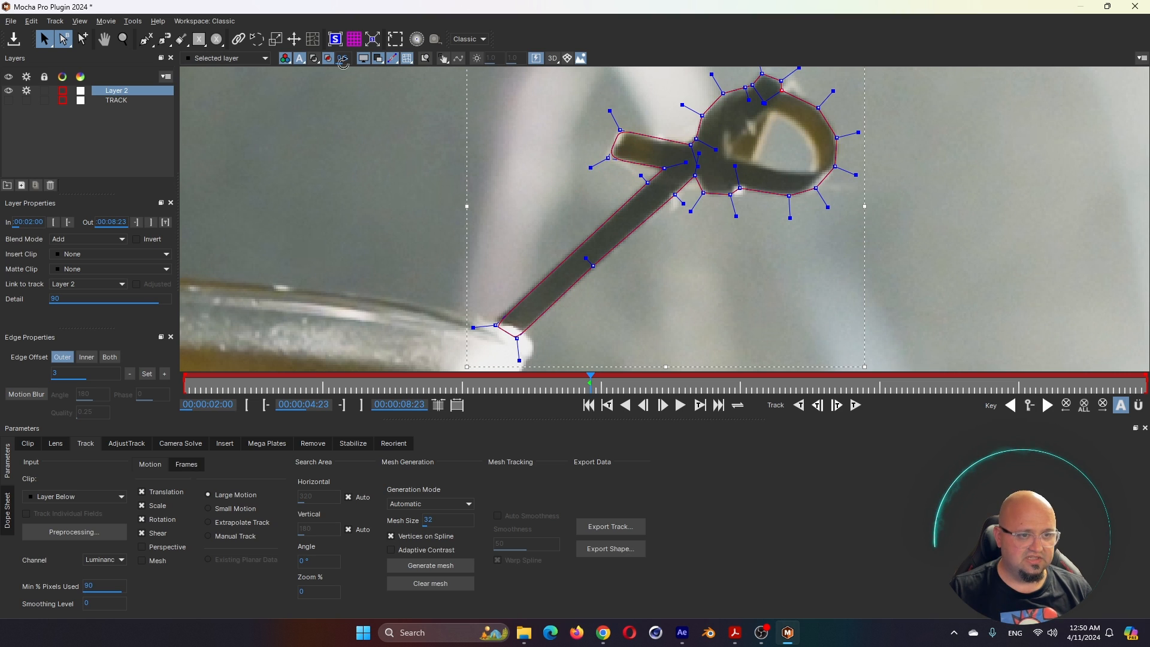
pyautogui.click(313, 59)
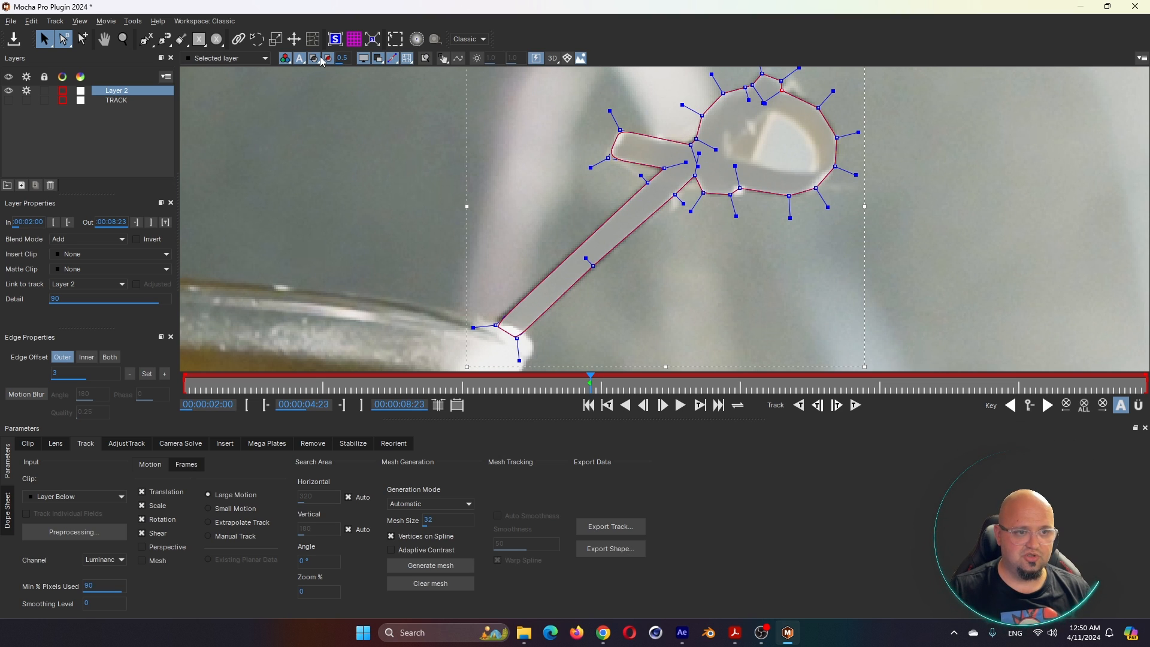
pyautogui.click(313, 58)
# Cut out the opening inside the pick's loop with an X-spline added to the same layer, and preview the matte.
pyautogui.click(142, 43)
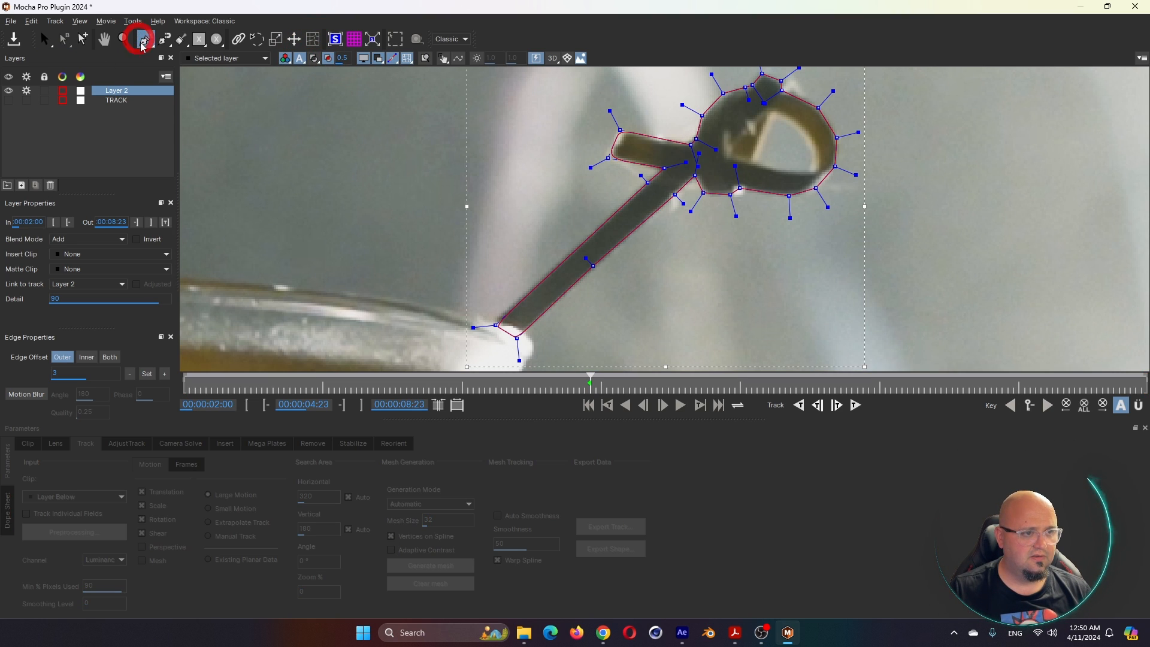
pyautogui.click(144, 42)
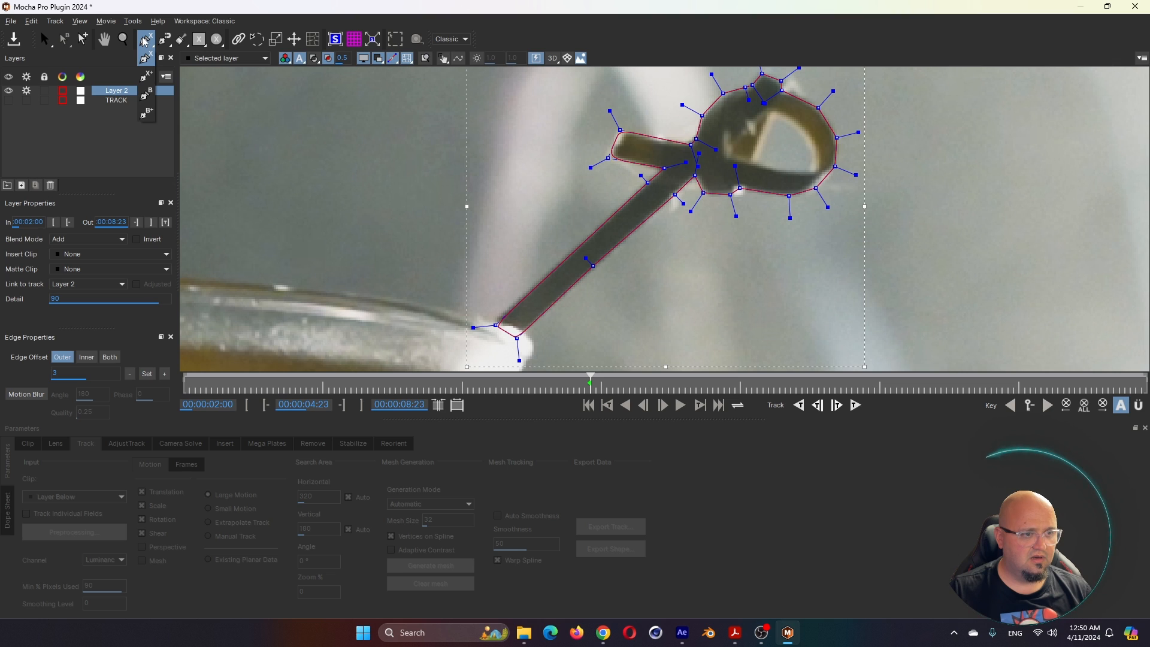
pyautogui.click(144, 73)
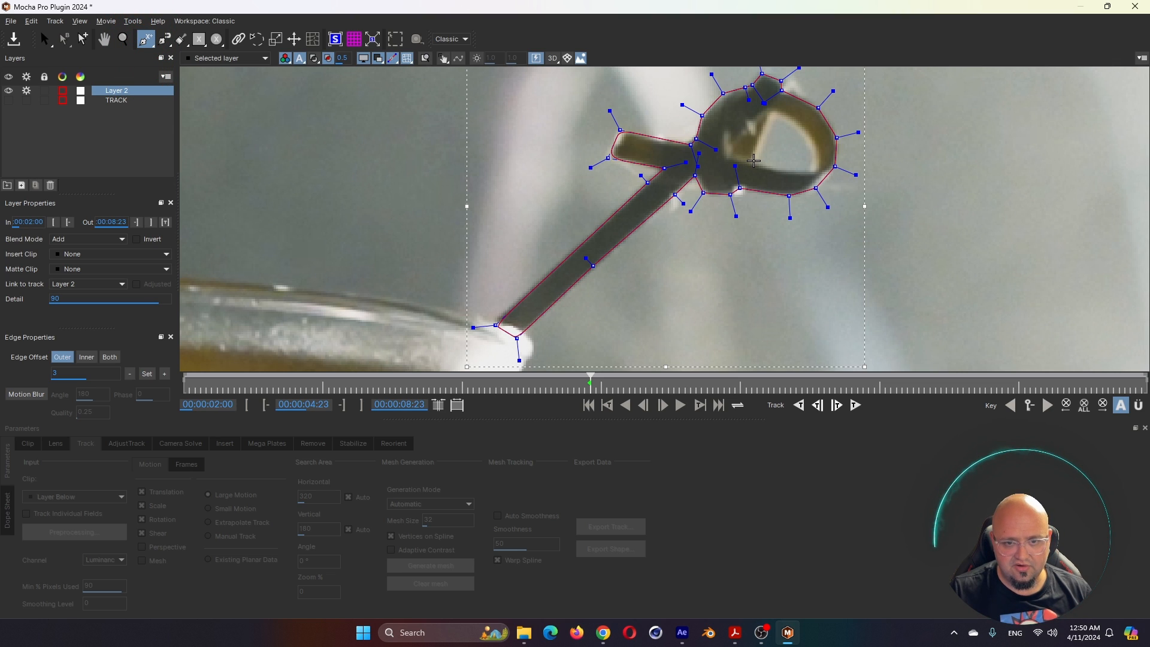
pyautogui.click(753, 160)
pyautogui.click(771, 113)
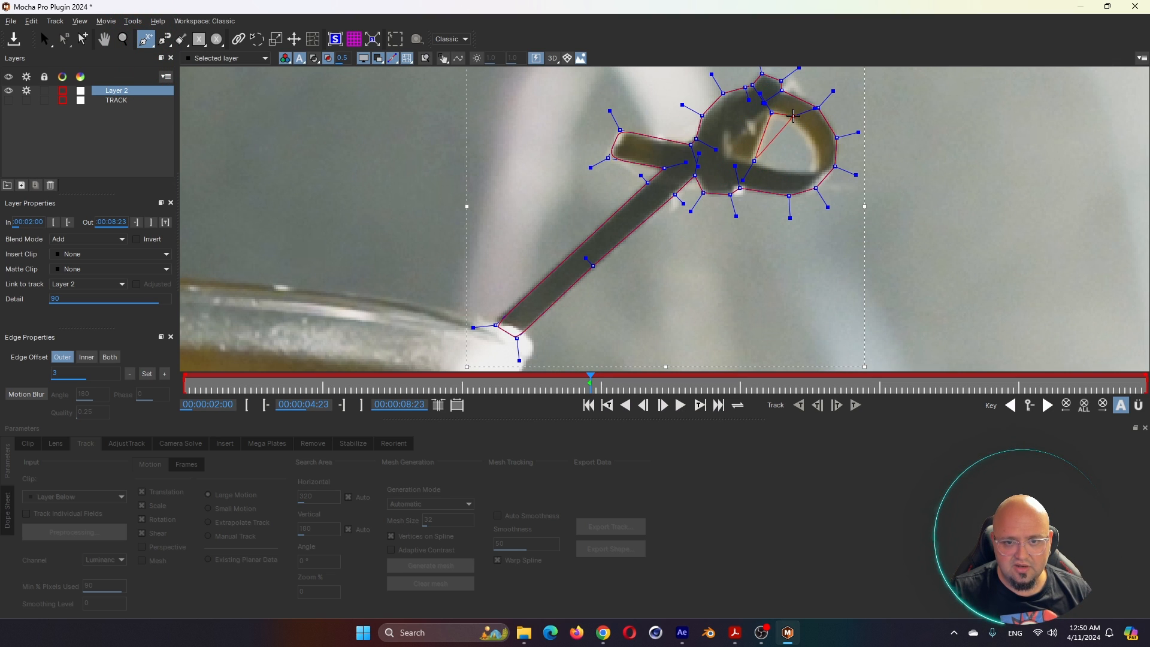
pyautogui.click(793, 116)
pyautogui.click(815, 141)
pyautogui.click(819, 170)
pyautogui.click(313, 59)
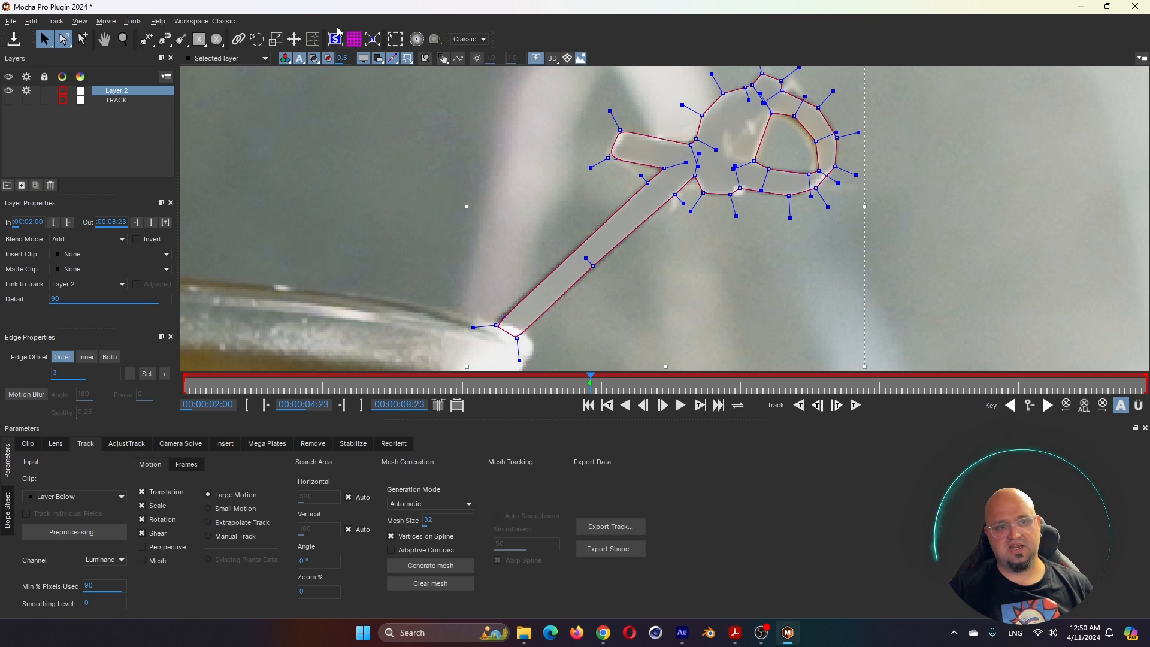
pyautogui.click(315, 60)
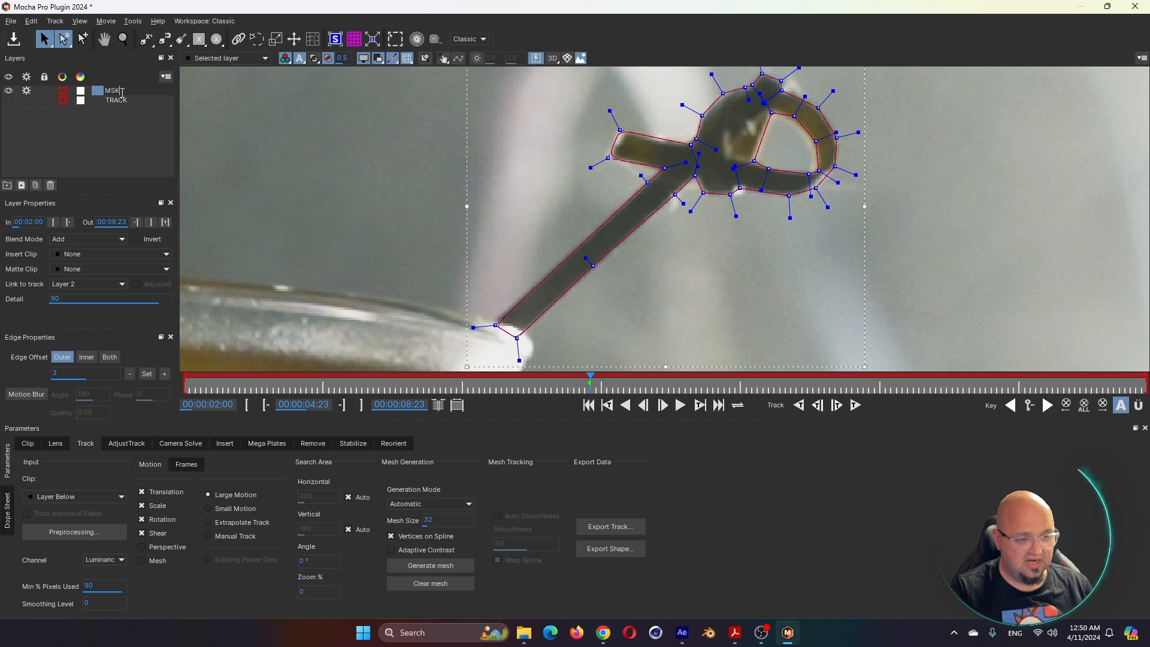
# Name the new pick spline layer MSK and link it to the TRACK layer's motion.
pyautogui.press('Return')
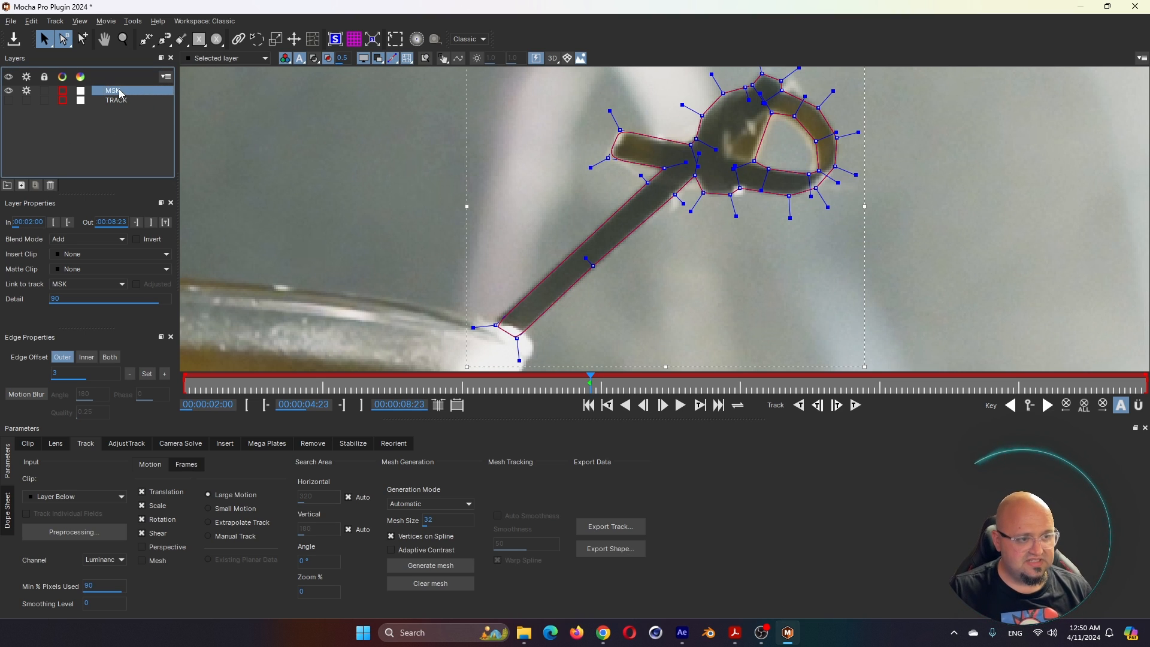
pyautogui.click(71, 288)
pyautogui.click(77, 311)
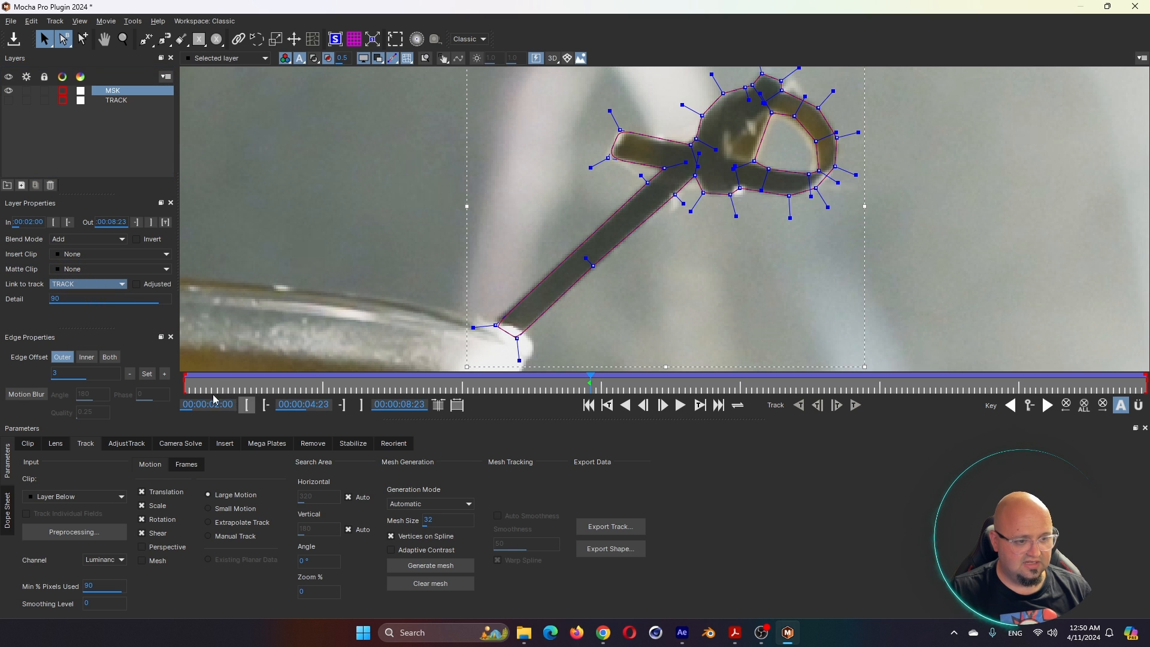
# Check the MSK spline through the clip and correct its points around the pick at 00:00:05:15 and 00:00:07:09.
pyautogui.click(836, 405)
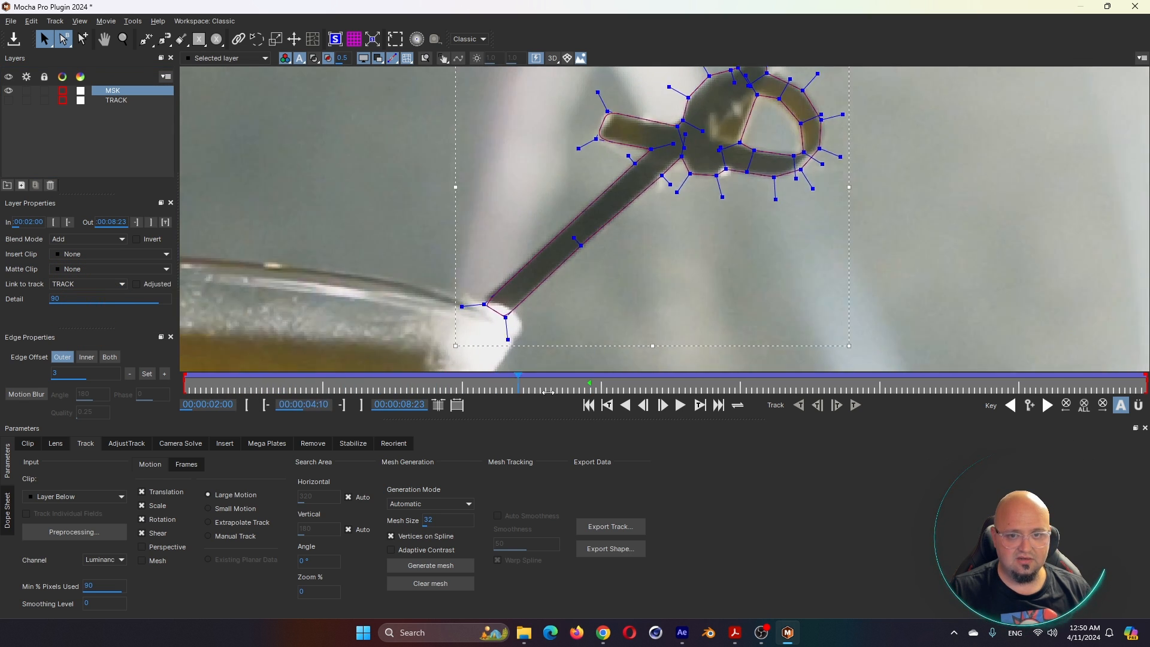
pyautogui.moveTo(839, 408); pyautogui.dragTo(681, 381)
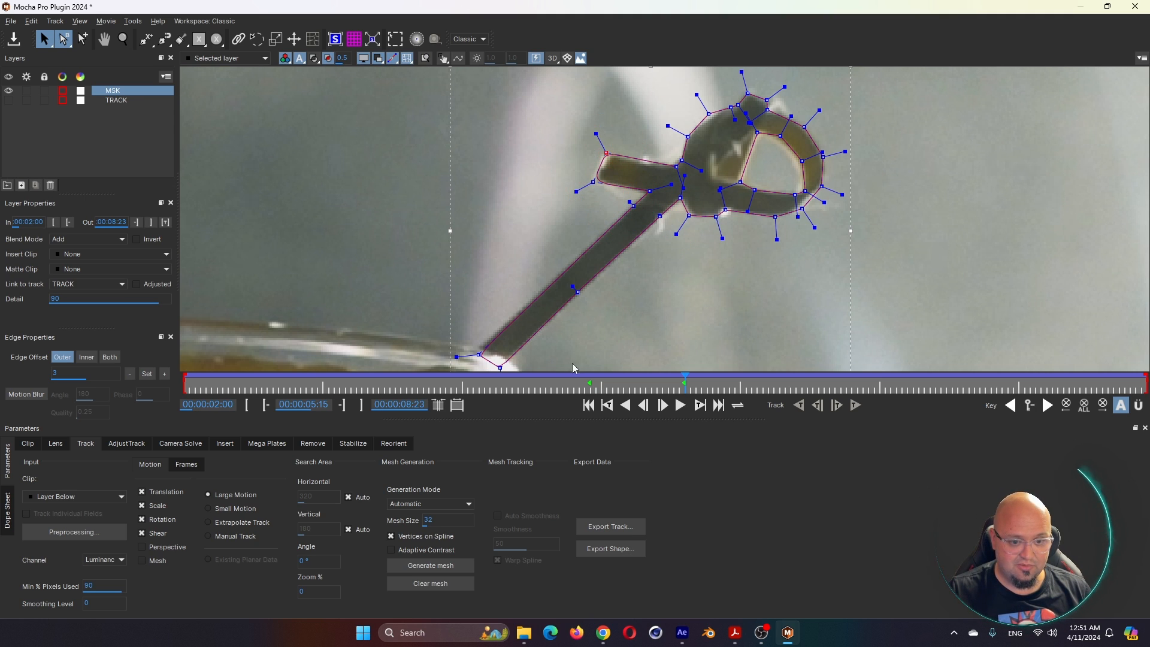
pyautogui.moveTo(746, 394); pyautogui.dragTo(930, 391)
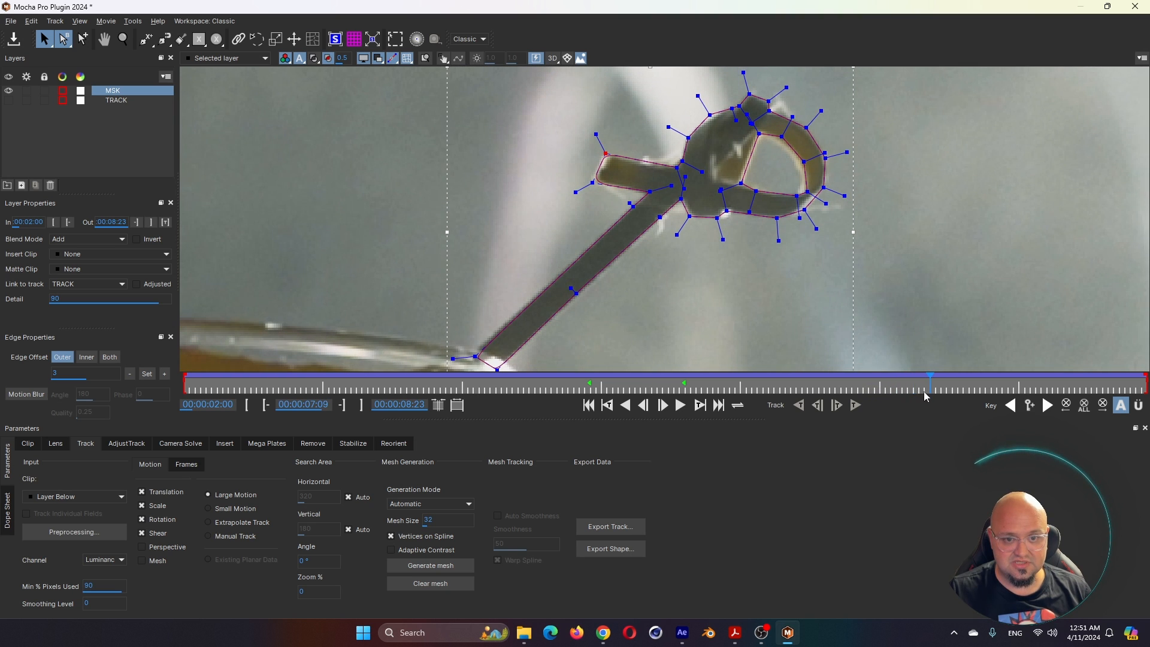
pyautogui.click(711, 119)
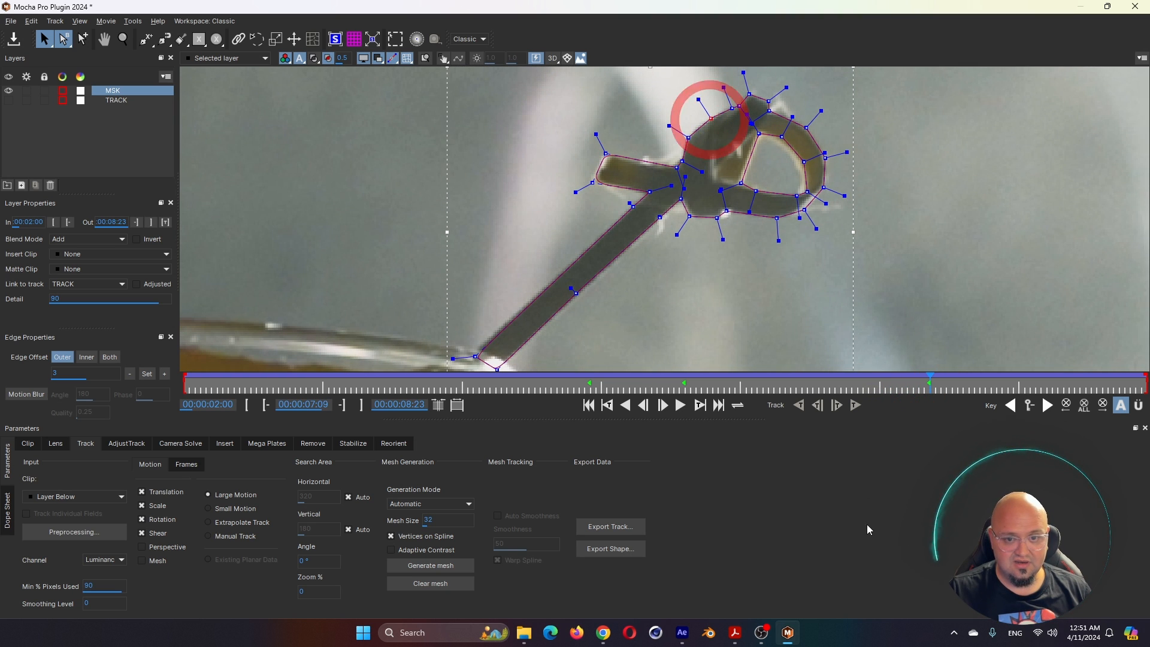
pyautogui.press('Left')
pyautogui.press('Left')
pyautogui.press('Left')
pyautogui.press('Left')
pyautogui.press('Left')
pyautogui.press('Left')
pyautogui.press('Left')
pyautogui.moveTo(776, 378); pyautogui.dragTo(71, 329)
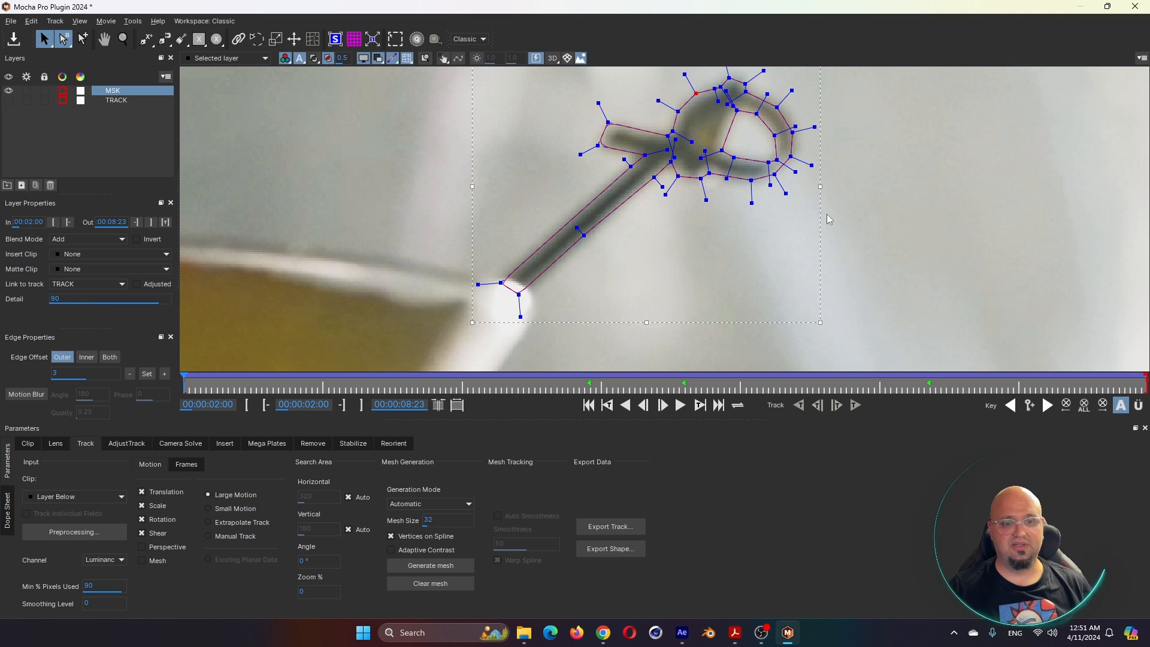
# Save the Mocha project with the finished pick mask and return to After Effects.
pyautogui.scroll(-2, 828, 220)
pyautogui.click(14, 39)
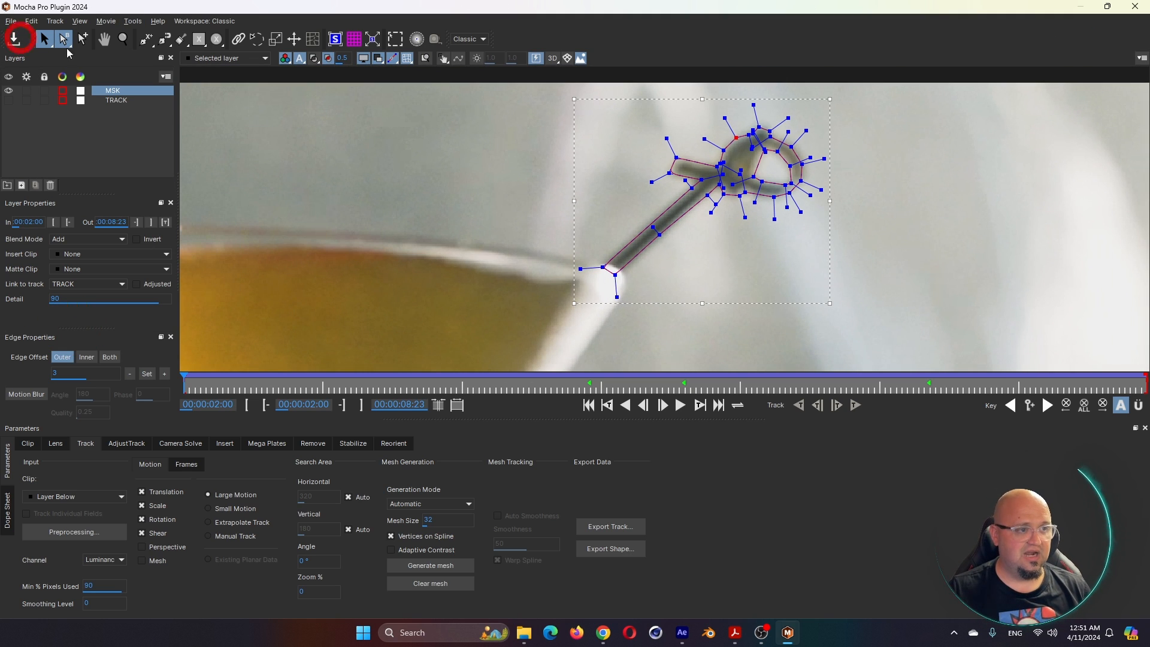
pyautogui.click(1135, 6)
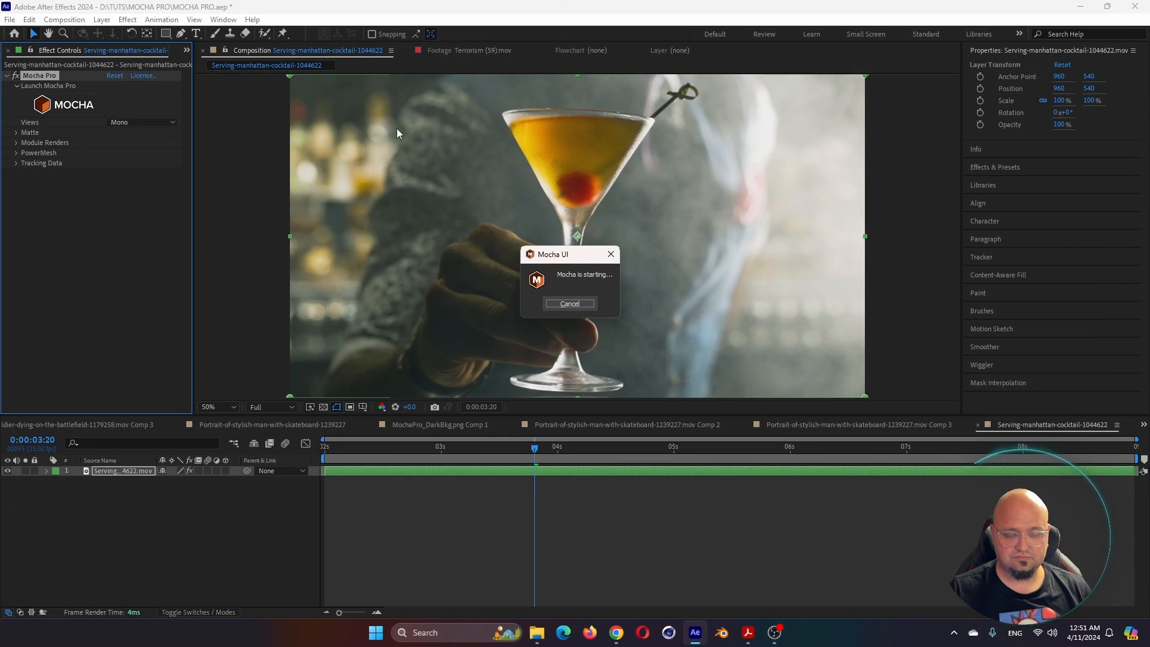
# Duplicate the cocktail footage layer in the composition.
pyautogui.click(92, 516)
pyautogui.click(117, 471)
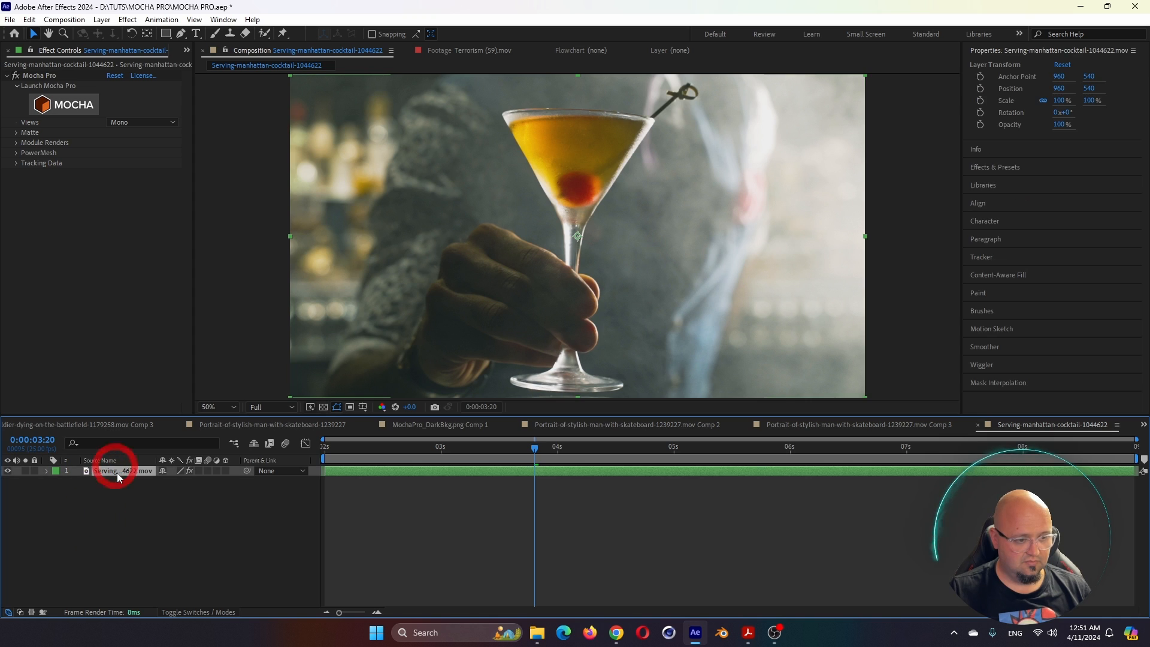
pyautogui.hotkey('ctrl', 'd')
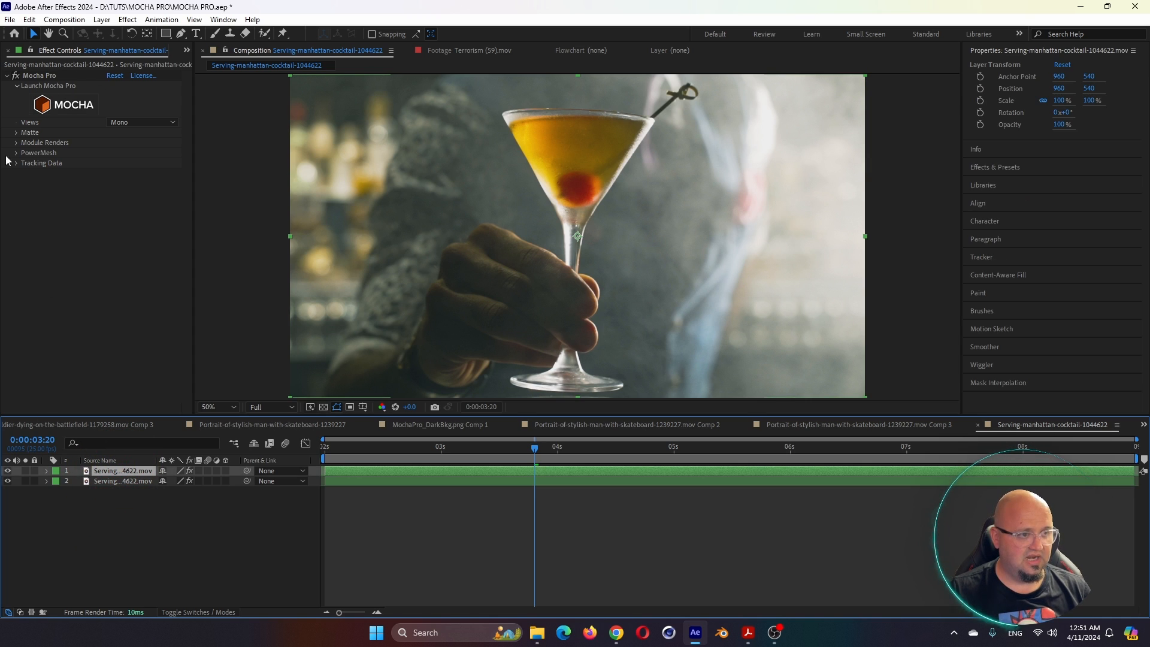
# Apply the Mocha matte to the upper copy of the cocktail footage and preview that layer alone.
pyautogui.click(17, 133)
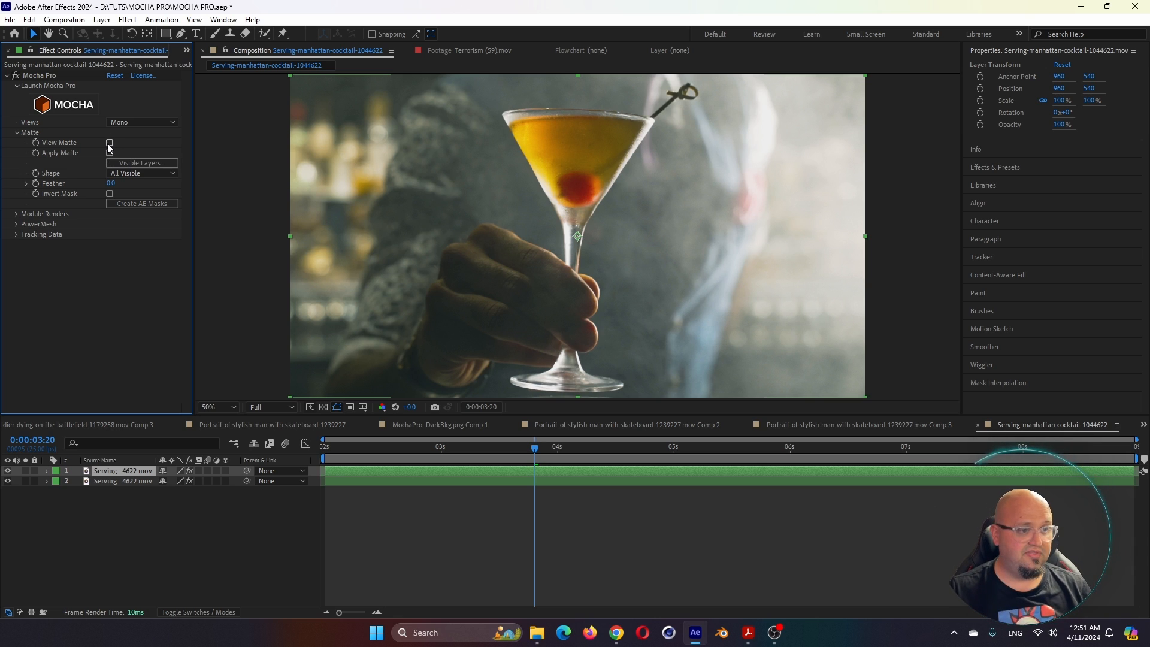
pyautogui.click(109, 143)
pyautogui.click(109, 143)
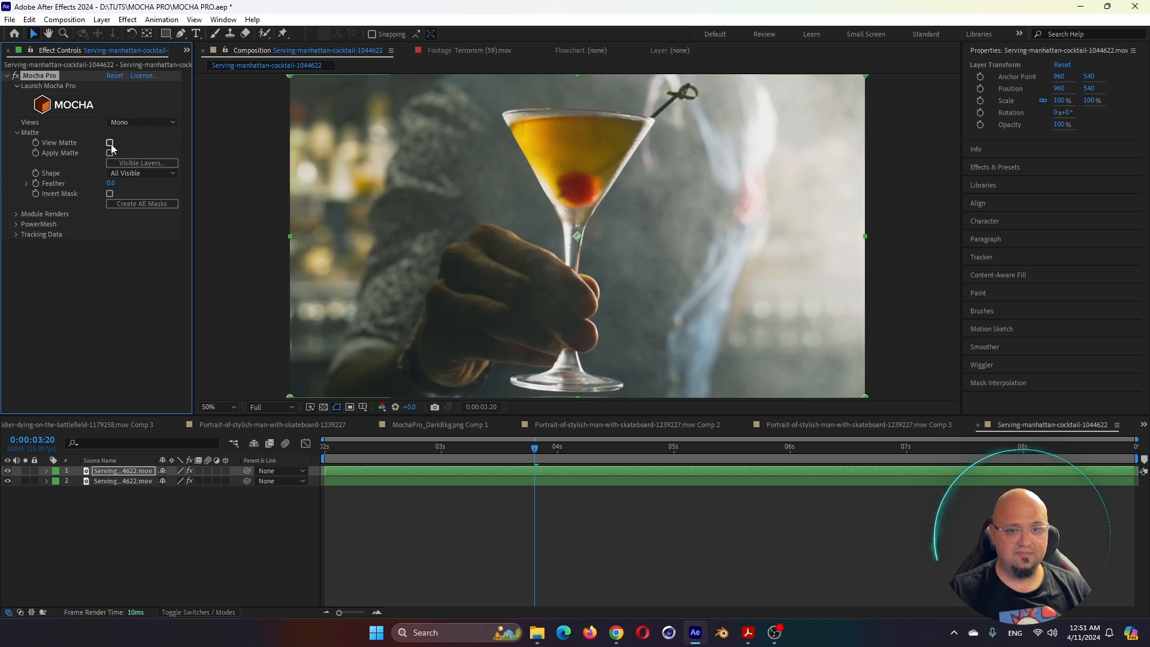
pyautogui.click(25, 471)
pyautogui.click(26, 471)
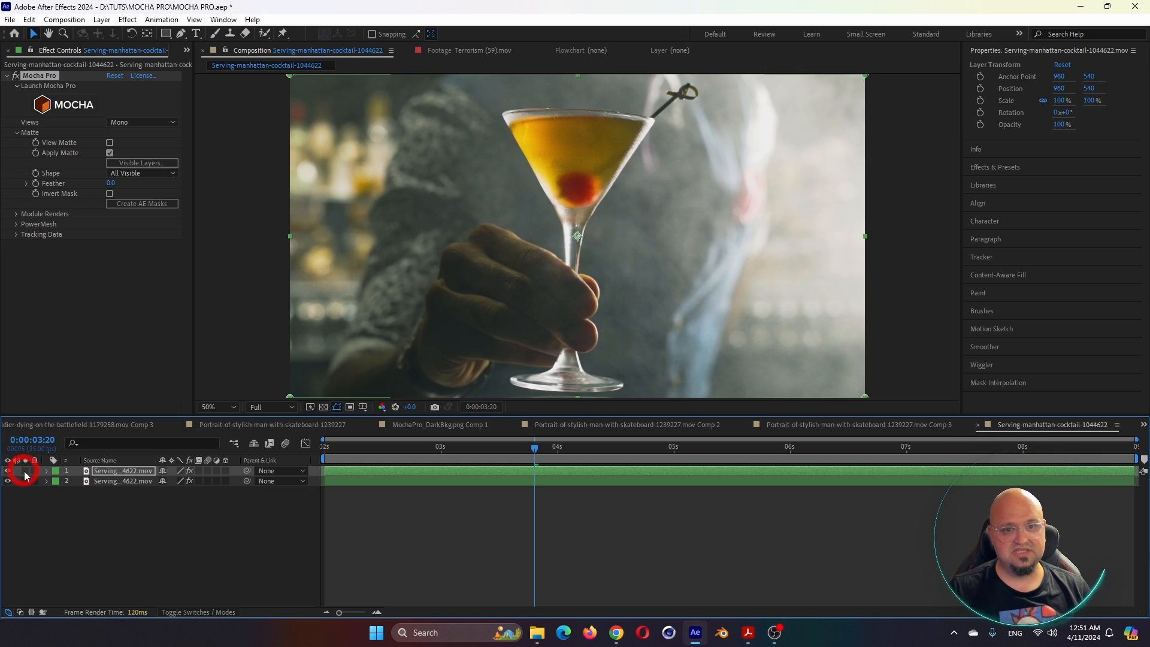
# Try a feather of 2 on the upper layer's matte, isolate the layer to judge the edge, and set the feather to 4.
pyautogui.click(109, 185)
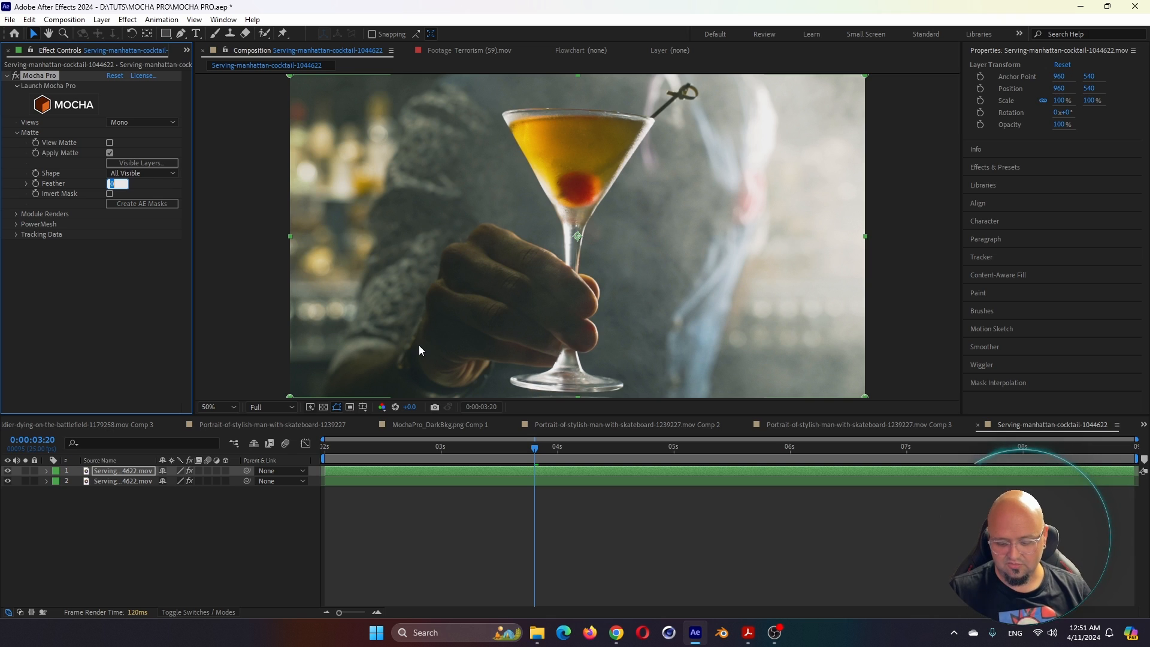
pyautogui.write('2')
pyautogui.press('Return')
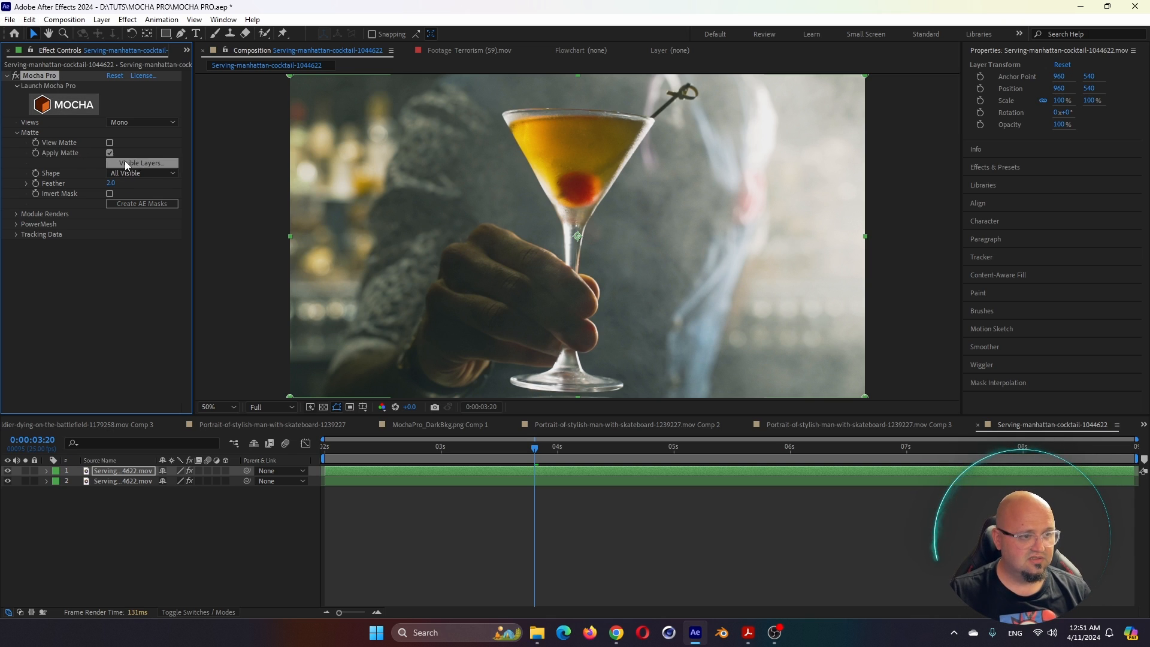
pyautogui.click(25, 471)
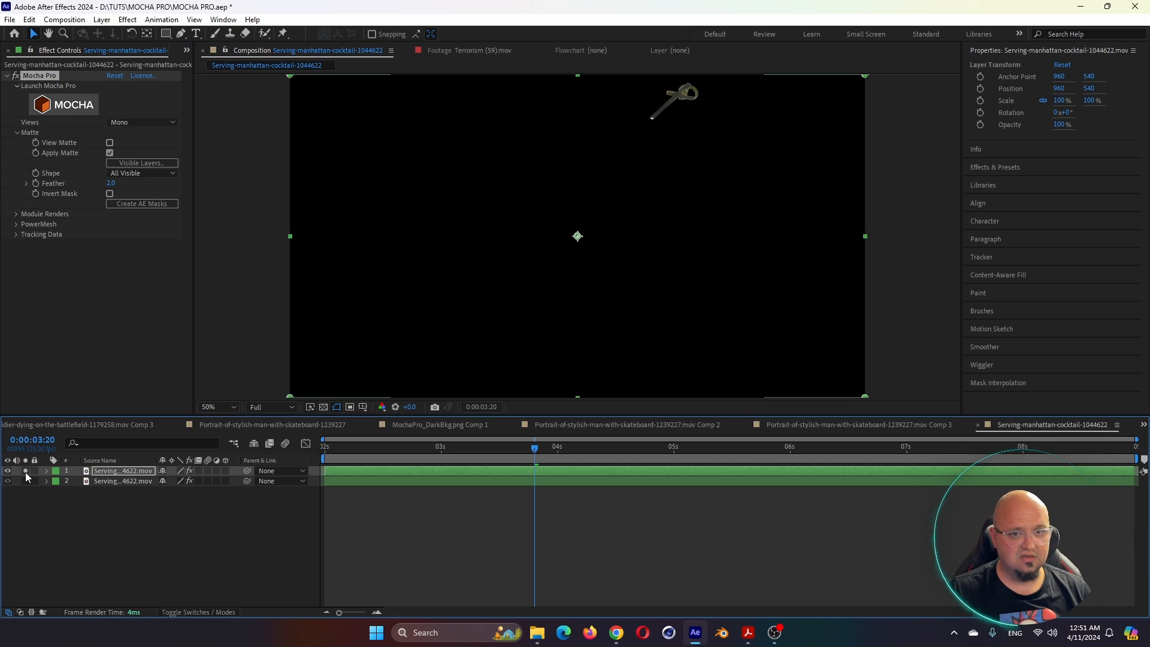
pyautogui.click(110, 183)
pyautogui.write('4')
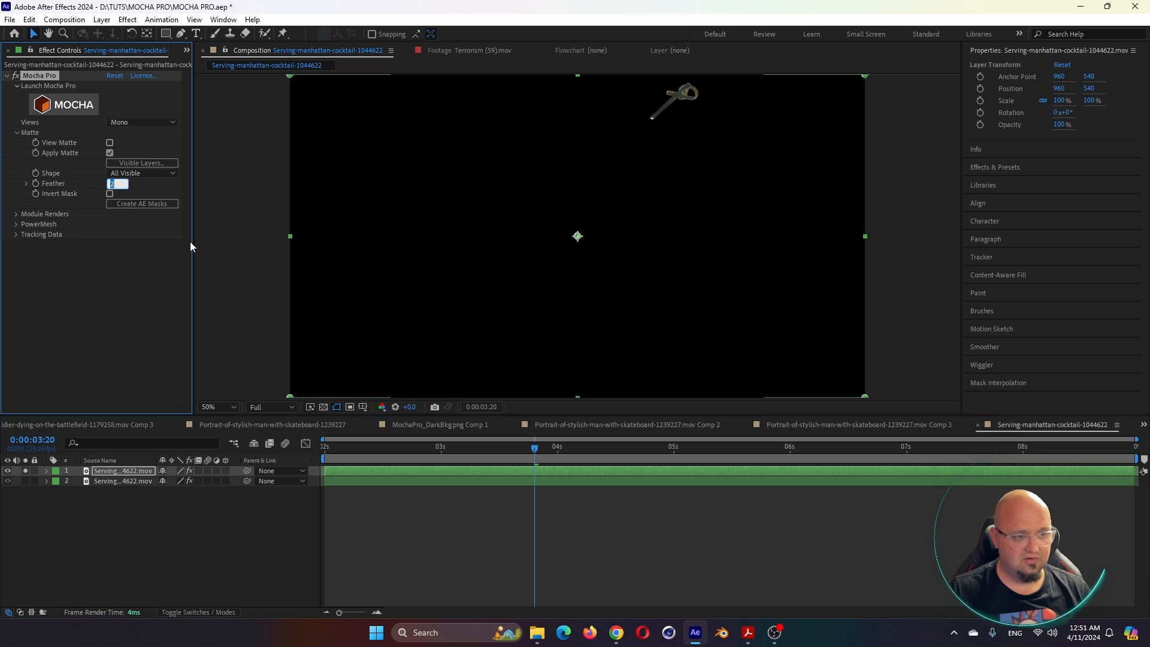
pyautogui.press('Return')
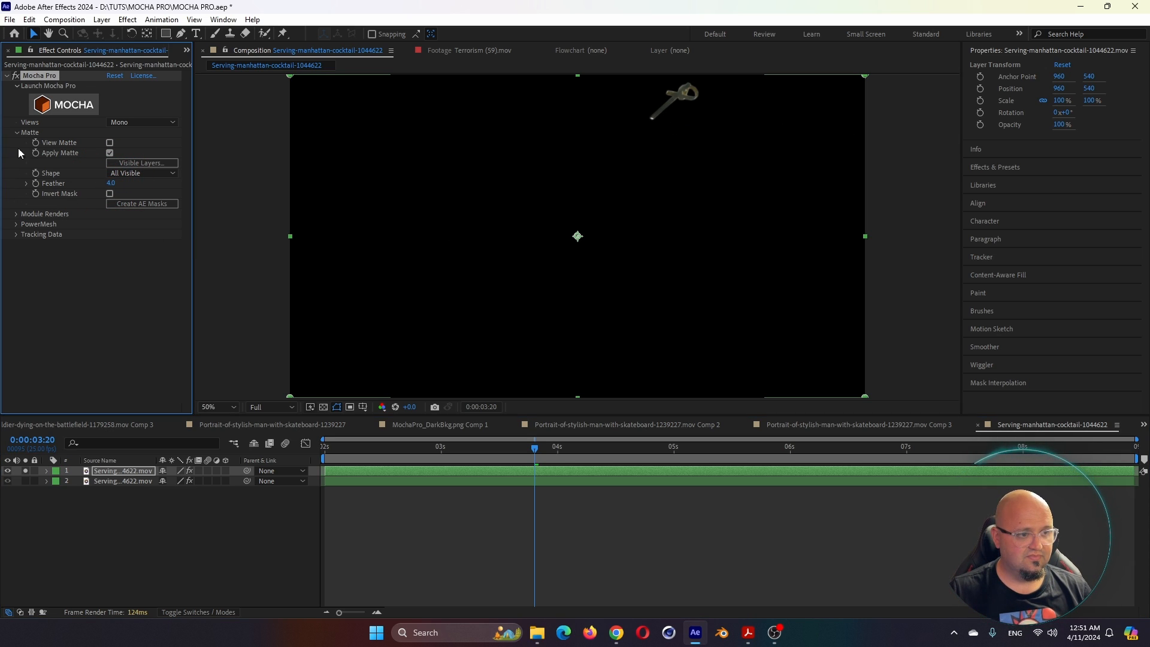
# Examine the cut-out pick alone and over the footage at 00:00:06:07, then close up at 200% while scrubbing to 00:00:05:13.
pyautogui.click(24, 470)
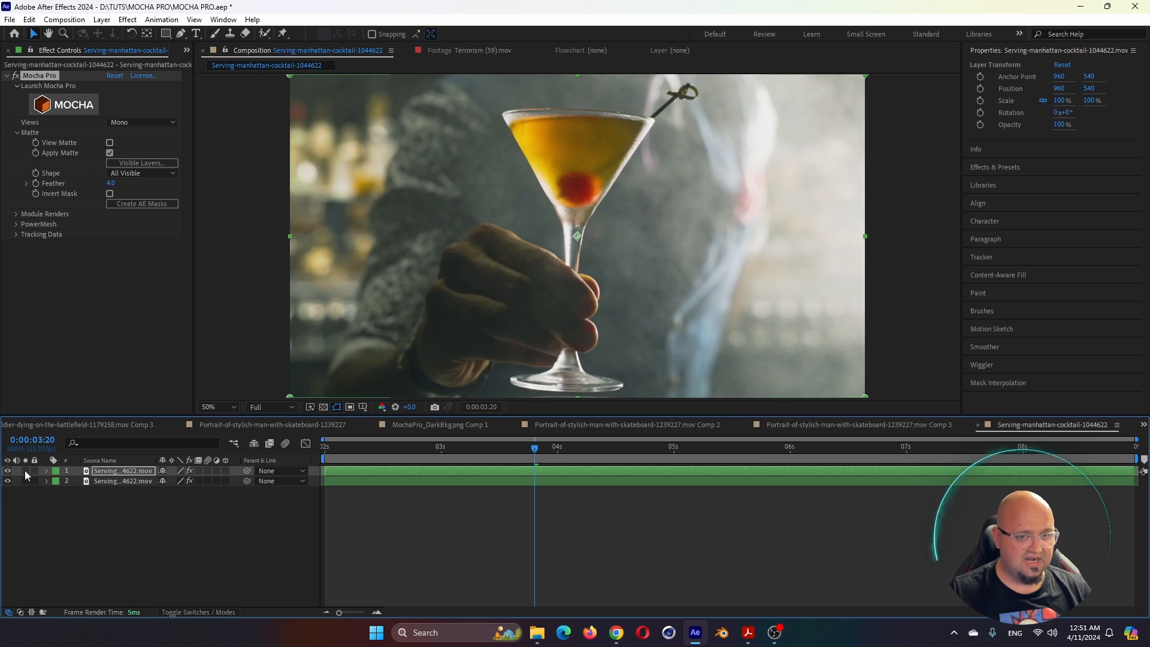
pyautogui.click(24, 470)
pyautogui.moveTo(447, 447); pyautogui.dragTo(821, 470)
pyautogui.click(24, 470)
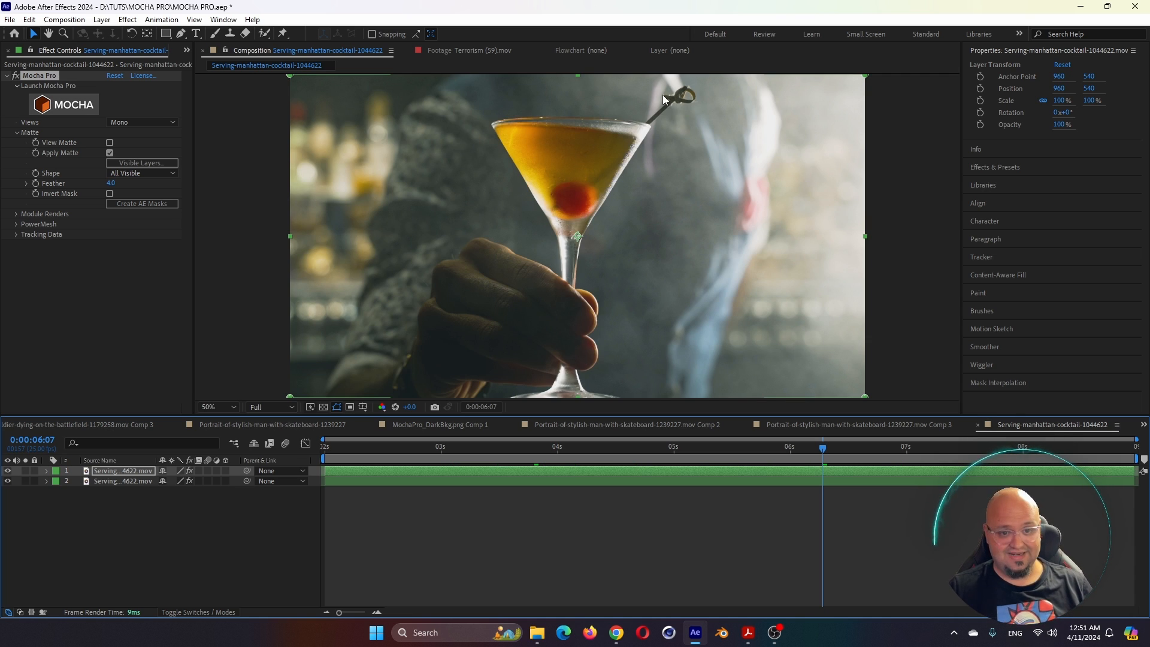
pyautogui.press('.')
pyautogui.moveTo(684, 108); pyautogui.dragTo(611, 348)
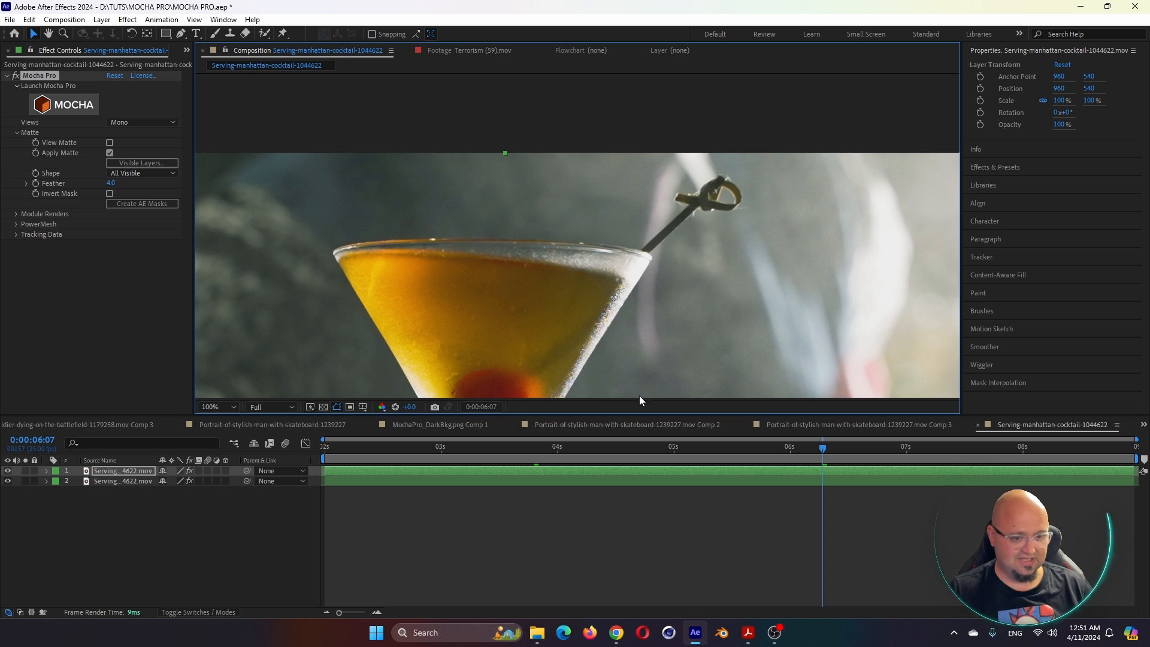
pyautogui.press('.')
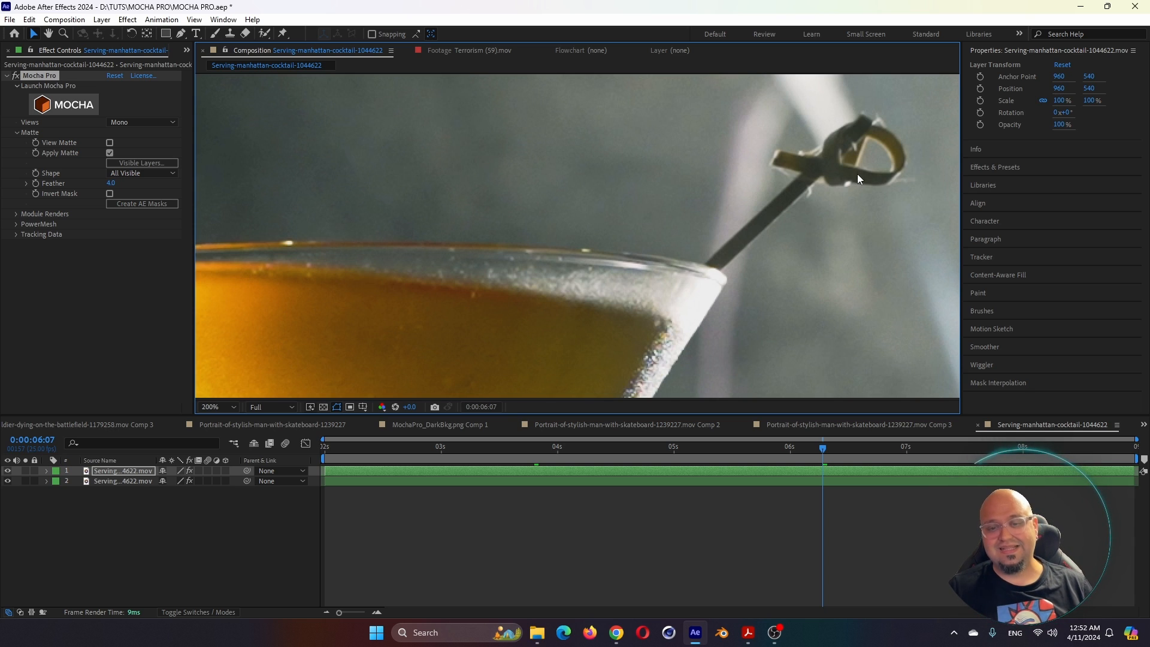
pyautogui.moveTo(857, 174); pyautogui.dragTo(726, 175)
pyautogui.press('v')
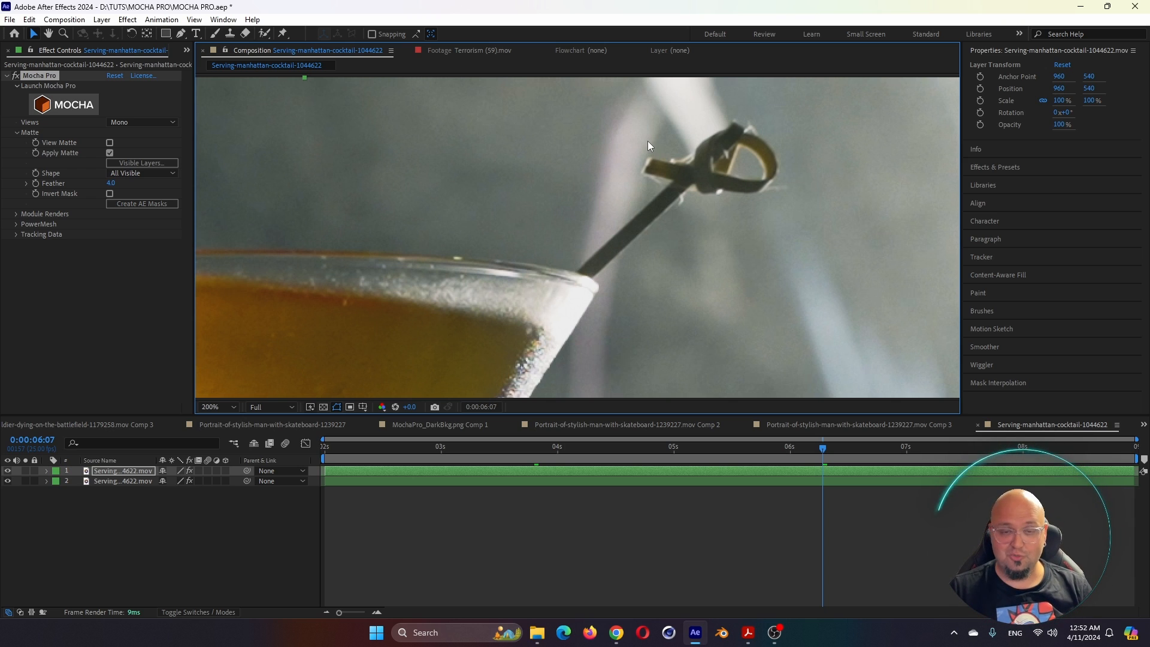
pyautogui.moveTo(822, 448); pyautogui.dragTo(733, 487)
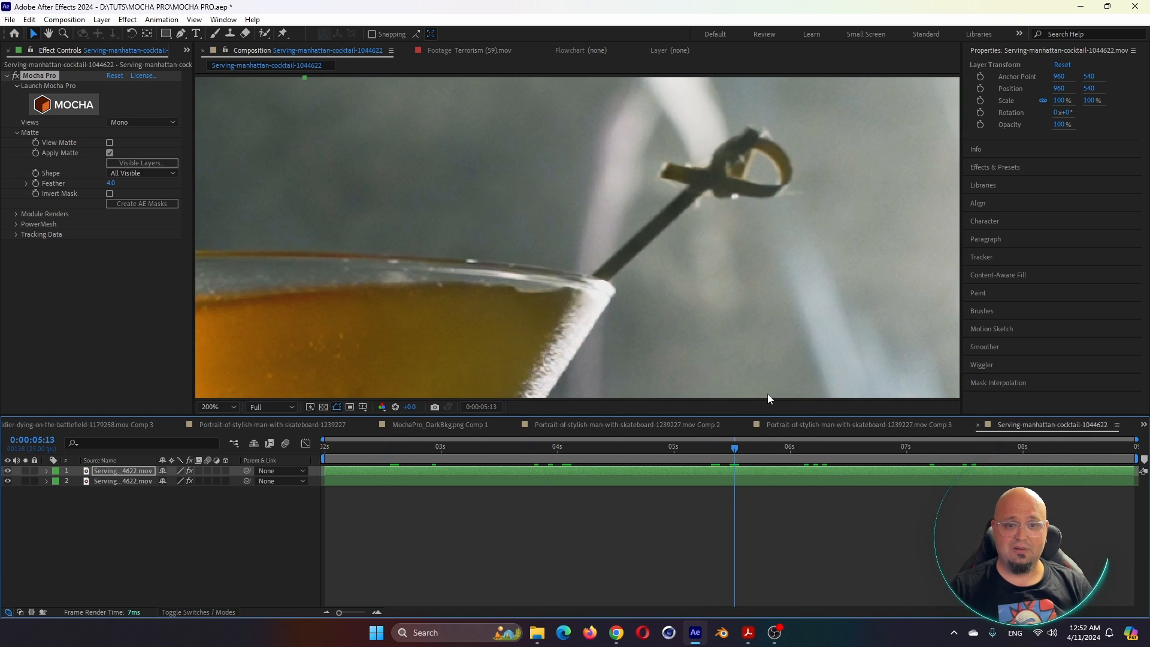